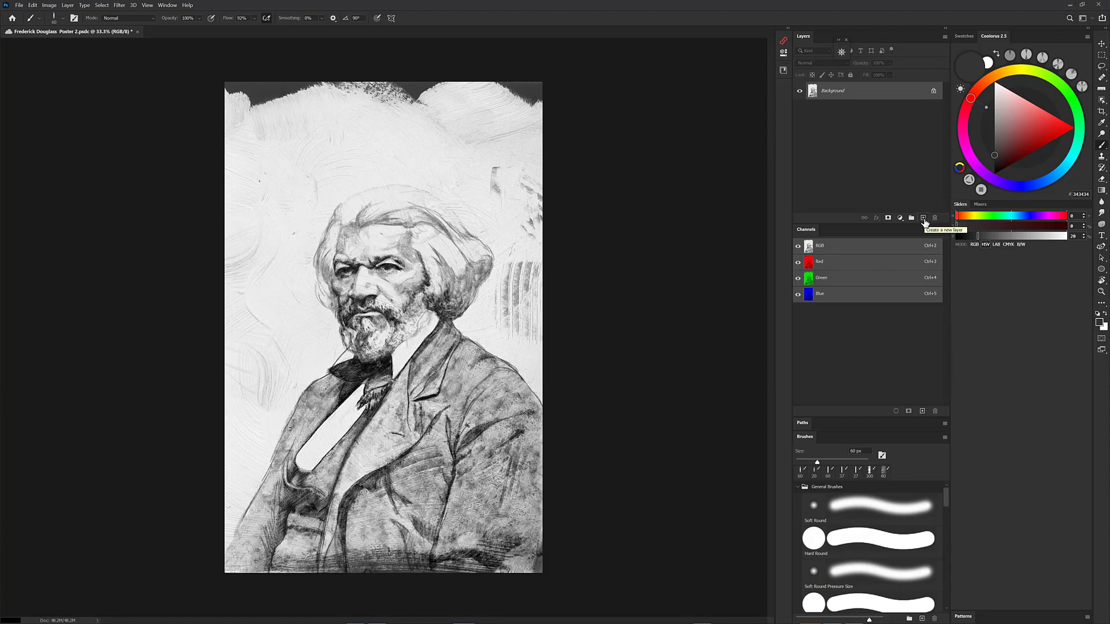
Convert the locked Background sketch into a regular layer and set its blend mode to Multiply
{"action": "left_click", "coordinate": [932, 91]}
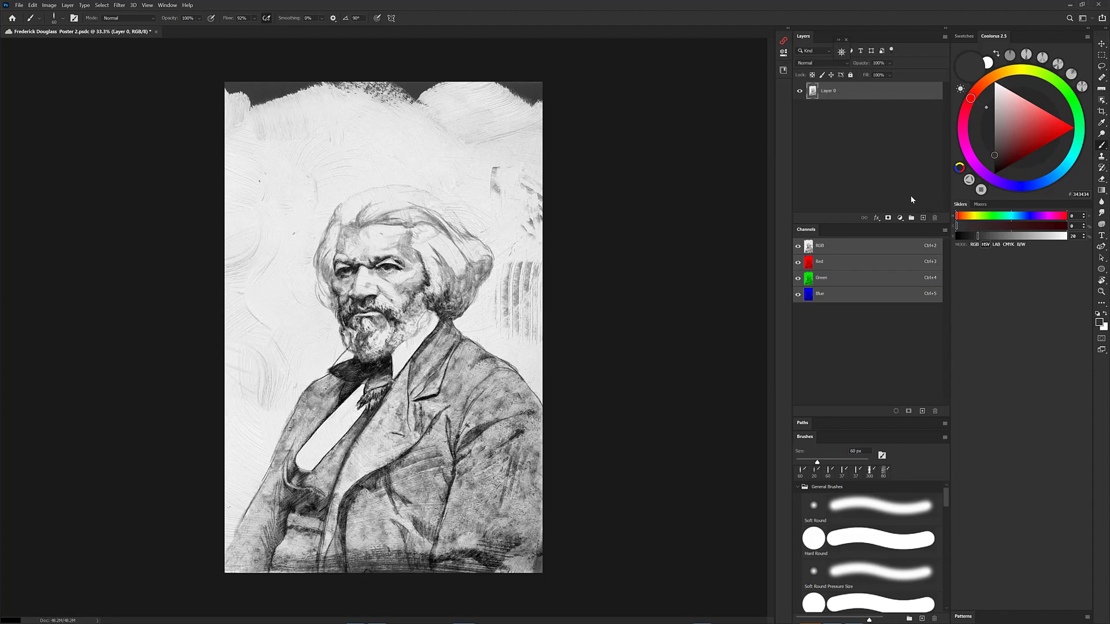
{"action": "left_click", "coordinate": [817, 62]}
{"action": "left_click", "coordinate": [809, 96]}
Add a new layer beneath the sketch and fill it with mid grey 888888
{"action": "left_click", "coordinate": [923, 217], "text": "ctrl"}
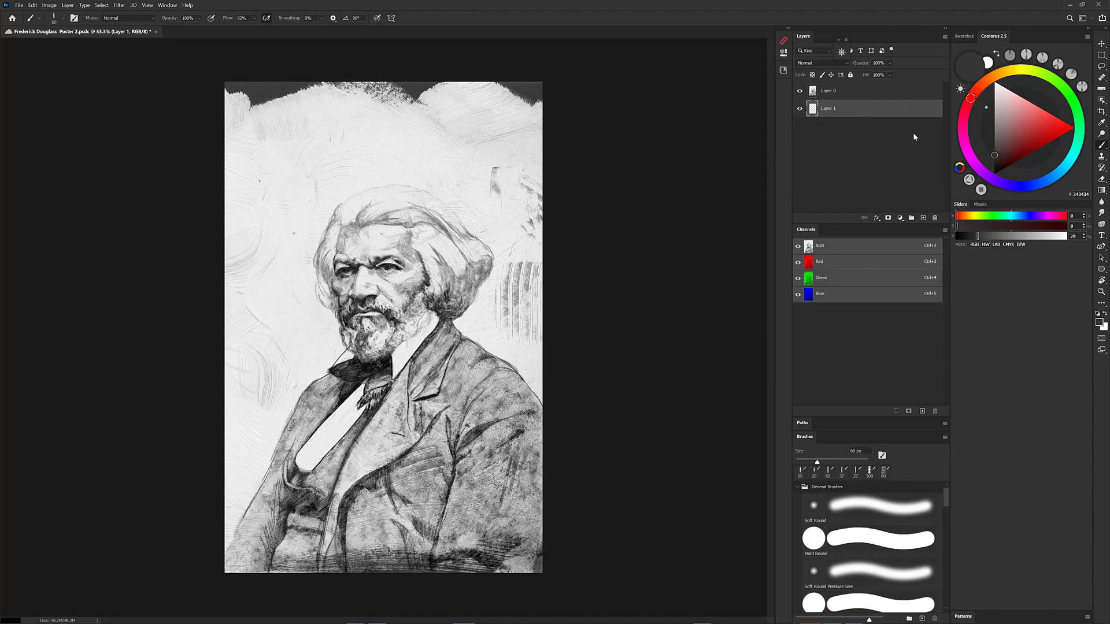
{"action": "left_click", "coordinate": [852, 98]}
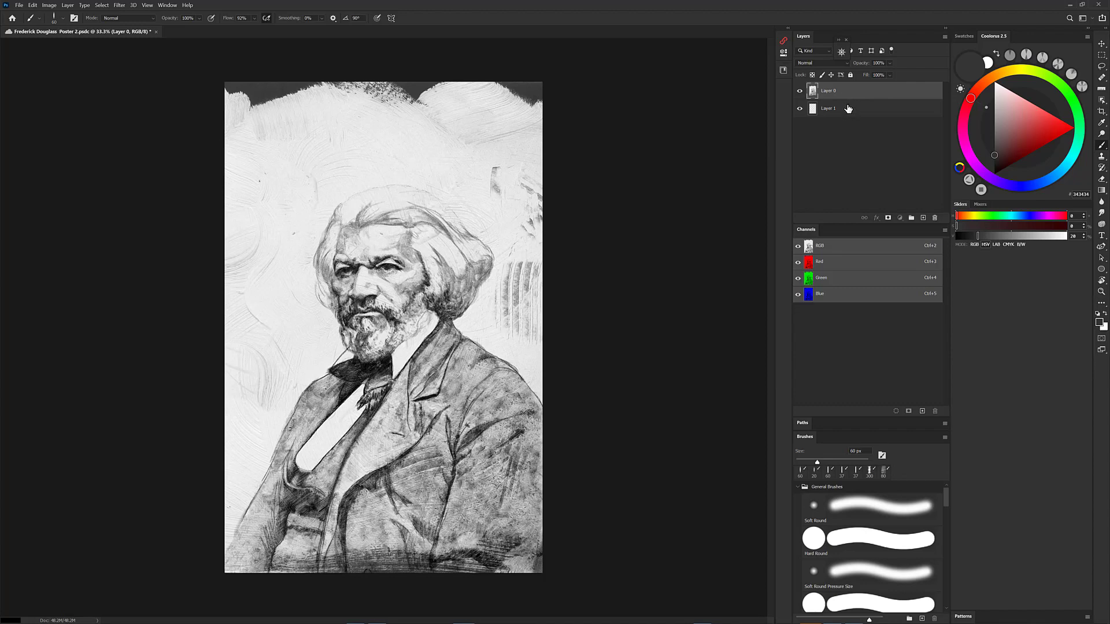
{"action": "left_click", "coordinate": [848, 108]}
{"action": "left_click", "coordinate": [989, 126]}
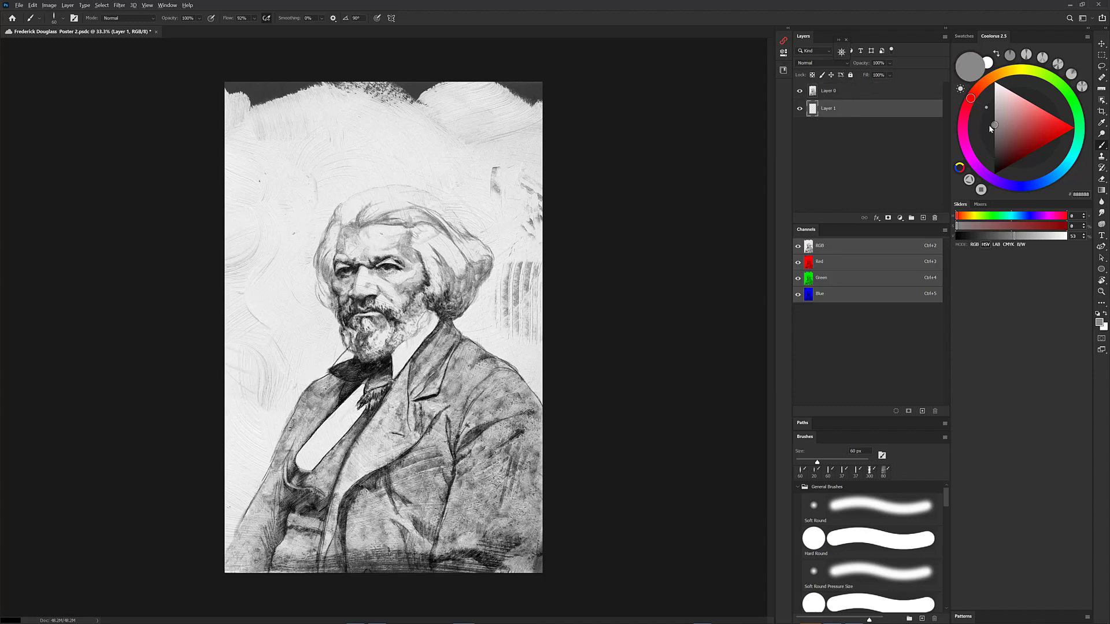
{"action": "key", "text": "alt+BackSpace"}
On a new layer above the grey fill, lasso the figure's silhouette, fill it with grey 727272 and deselect
{"action": "key", "text": "ctrl+shift+n"}
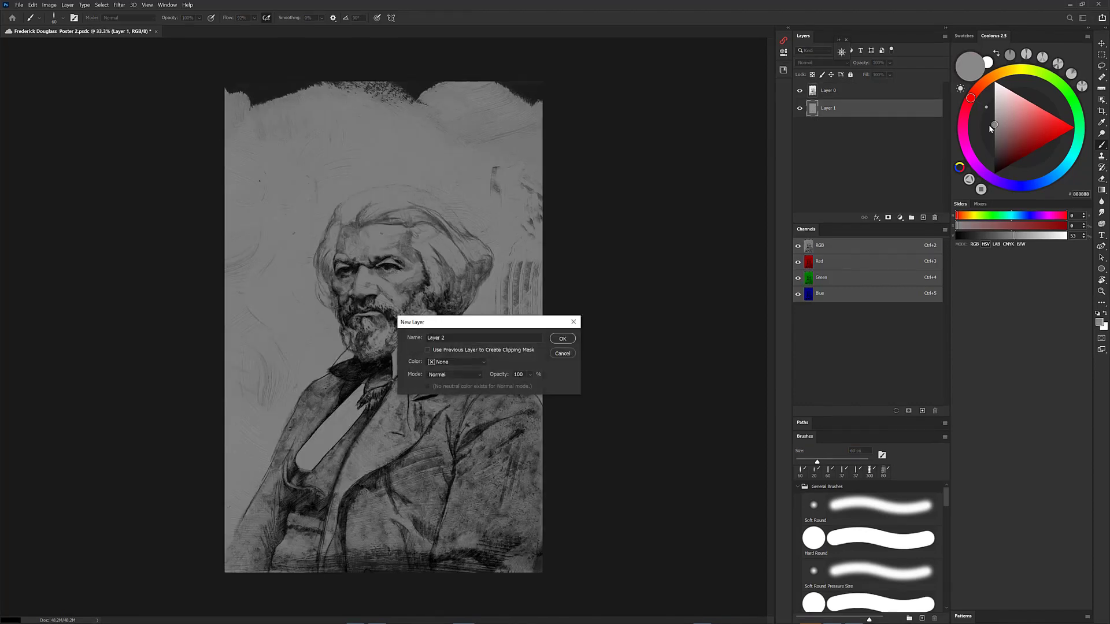
{"action": "left_click", "coordinate": [562, 340]}
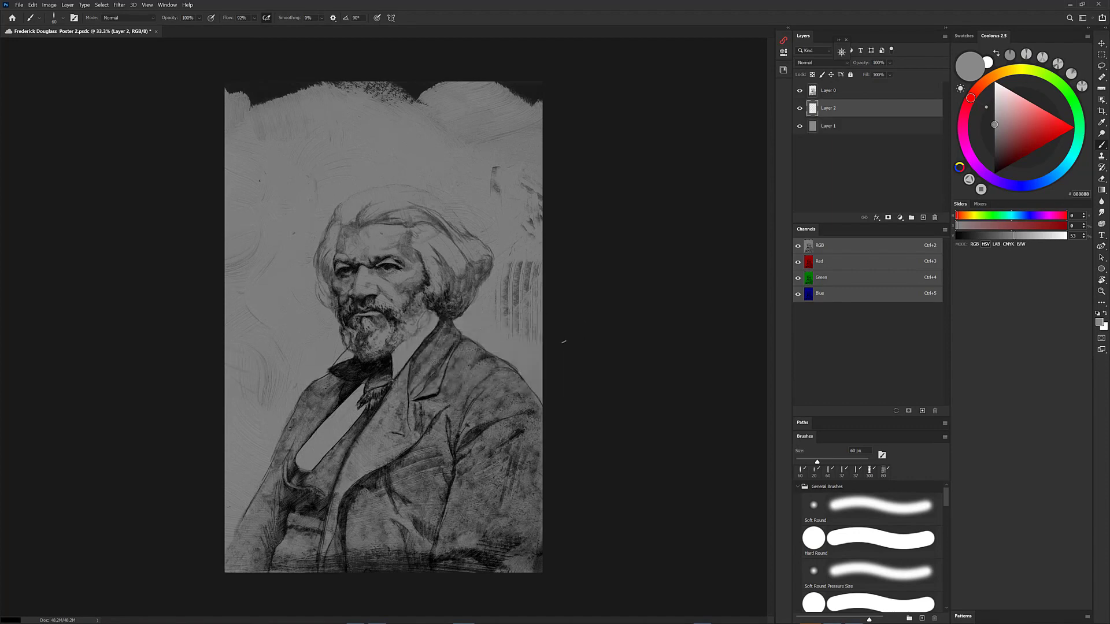
{"action": "key", "text": "l"}
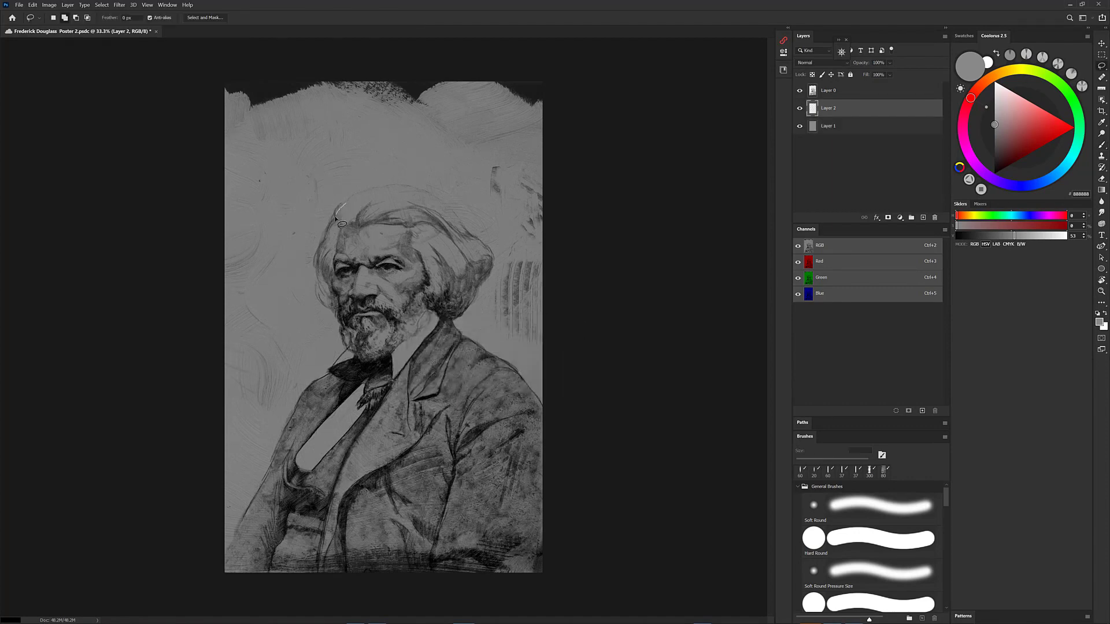
{"action": "mouse_move", "coordinate": [347, 361]}
{"action": "left_mouse_down"}
{"action": "mouse_move", "coordinate": [261, 498]}
{"action": "mouse_move", "coordinate": [325, 593]}
{"action": "mouse_move", "coordinate": [564, 533]}
{"action": "mouse_move", "coordinate": [541, 415]}
{"action": "left_mouse_up"}
{"action": "mouse_move", "coordinate": [465, 307]}
{"action": "left_mouse_down"}
{"action": "mouse_move", "coordinate": [418, 192]}
{"action": "mouse_move", "coordinate": [343, 211]}
{"action": "left_mouse_up"}
{"action": "left_click", "coordinate": [995, 132]}
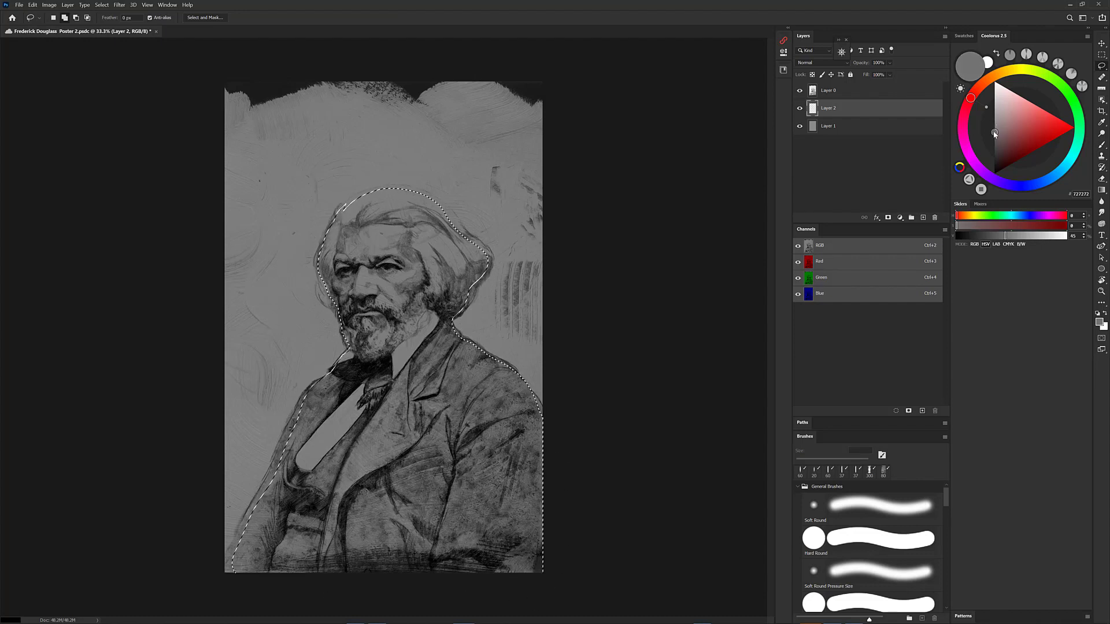
{"action": "key", "text": "alt+BackSpace"}
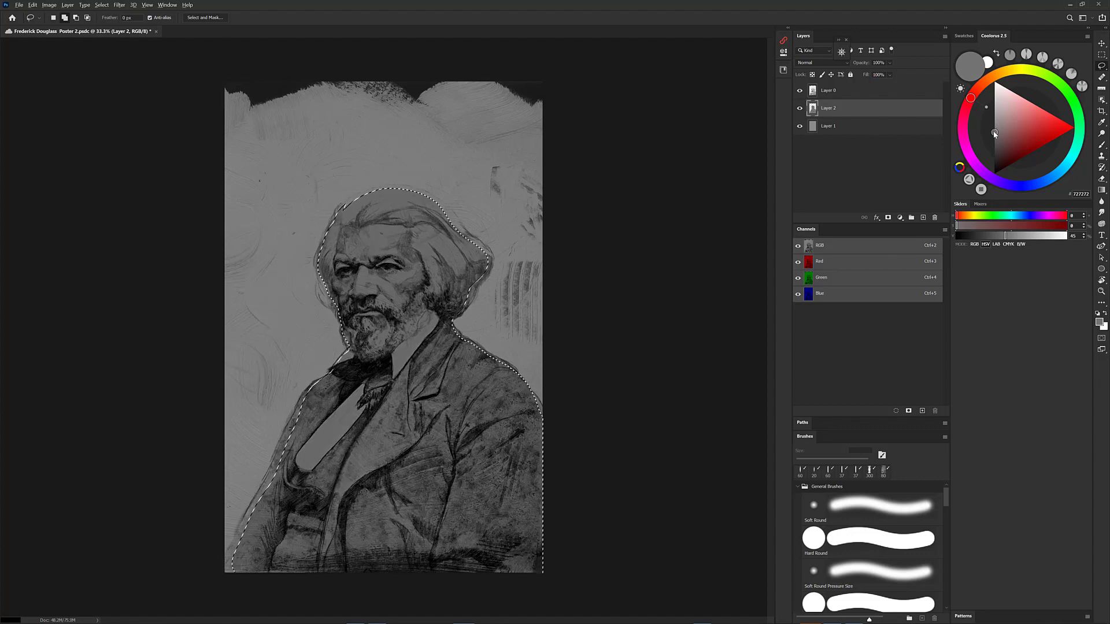
{"action": "key", "text": "ctrl+d"}
Switch to the Brush tool and choose the DPT Painting Direction 300 brush
{"action": "right_click", "coordinate": [487, 362]}
{"action": "key", "text": "Escape"}
{"action": "key", "text": "b"}
{"action": "right_click", "coordinate": [472, 355]}
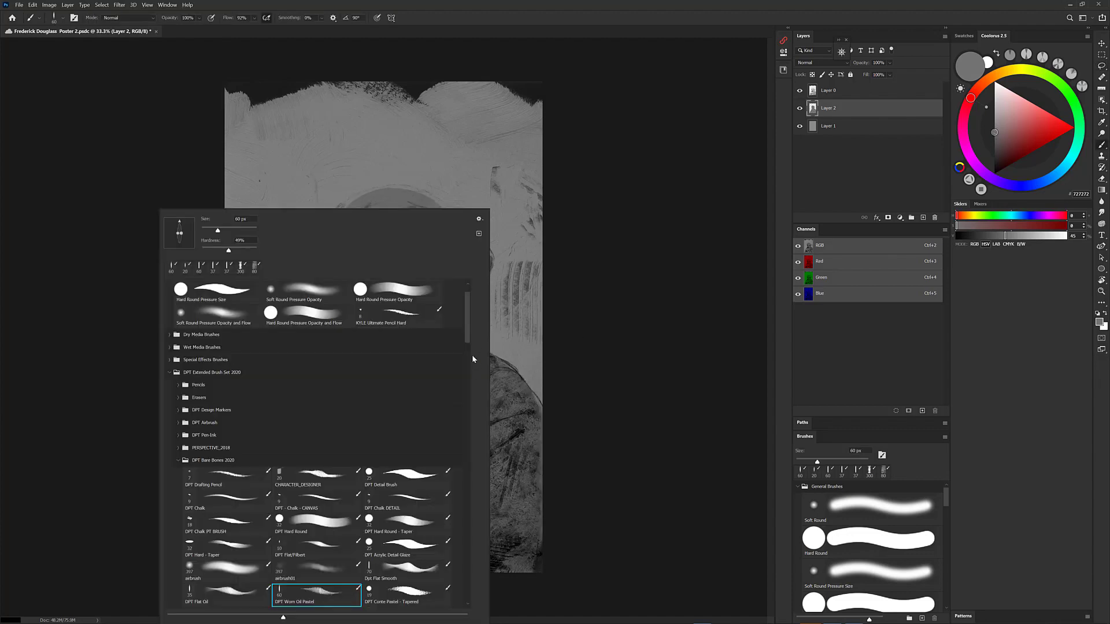
{"action": "scroll", "coordinate": [464, 380], "scroll_direction": "down", "scroll_amount": 15}
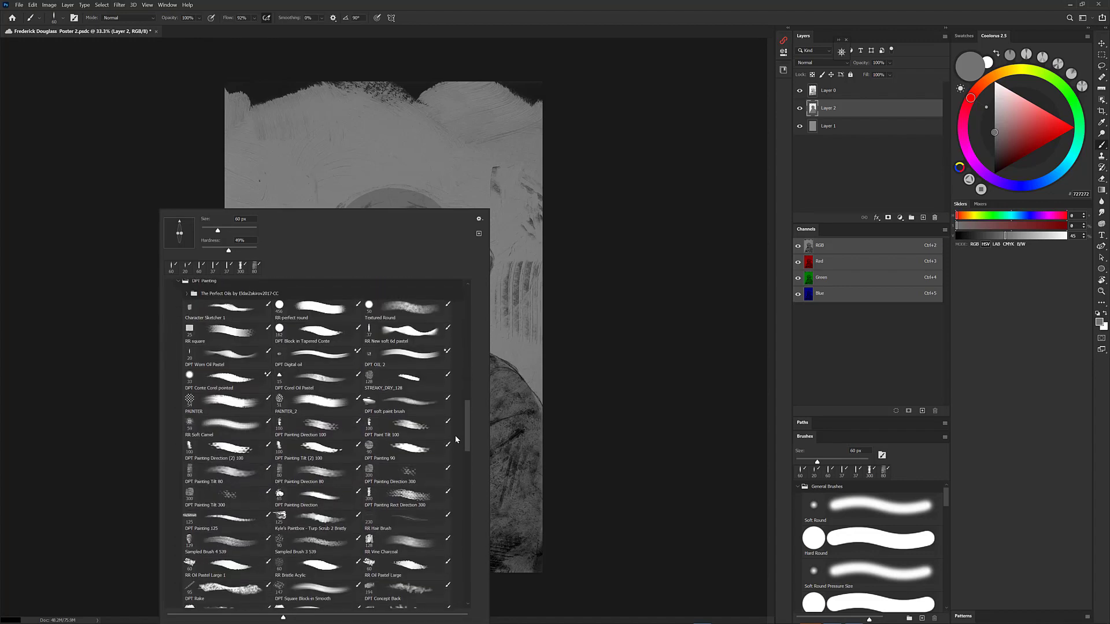
{"action": "left_click", "coordinate": [407, 470]}
{"action": "left_click", "coordinate": [532, 334]}
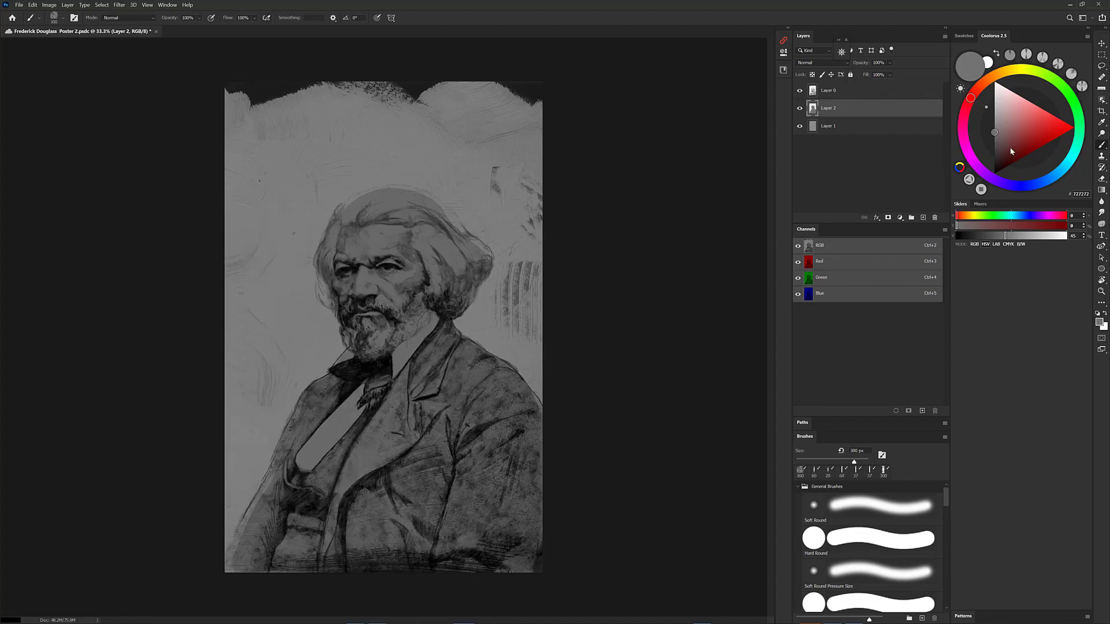
Paint textured dark grey 2F2F2F strokes beside and above the head, mainly on the grey background layer, at 300 px
{"action": "left_click", "coordinate": [994, 157]}
{"action": "mouse_move", "coordinate": [546, 379]}
{"action": "left_mouse_down"}
{"action": "mouse_move", "coordinate": [538, 351]}
{"action": "mouse_move", "coordinate": [552, 358]}
{"action": "mouse_move", "coordinate": [516, 394]}
{"action": "mouse_move", "coordinate": [549, 401]}
{"action": "left_mouse_up"}
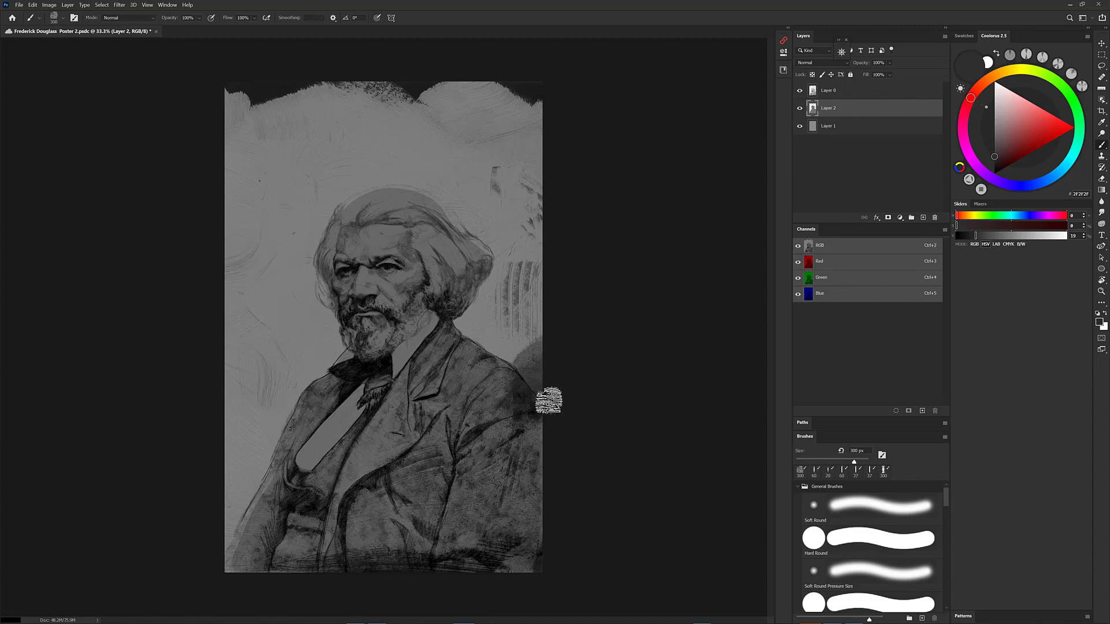
{"action": "key", "text": "alt+bracketleft"}
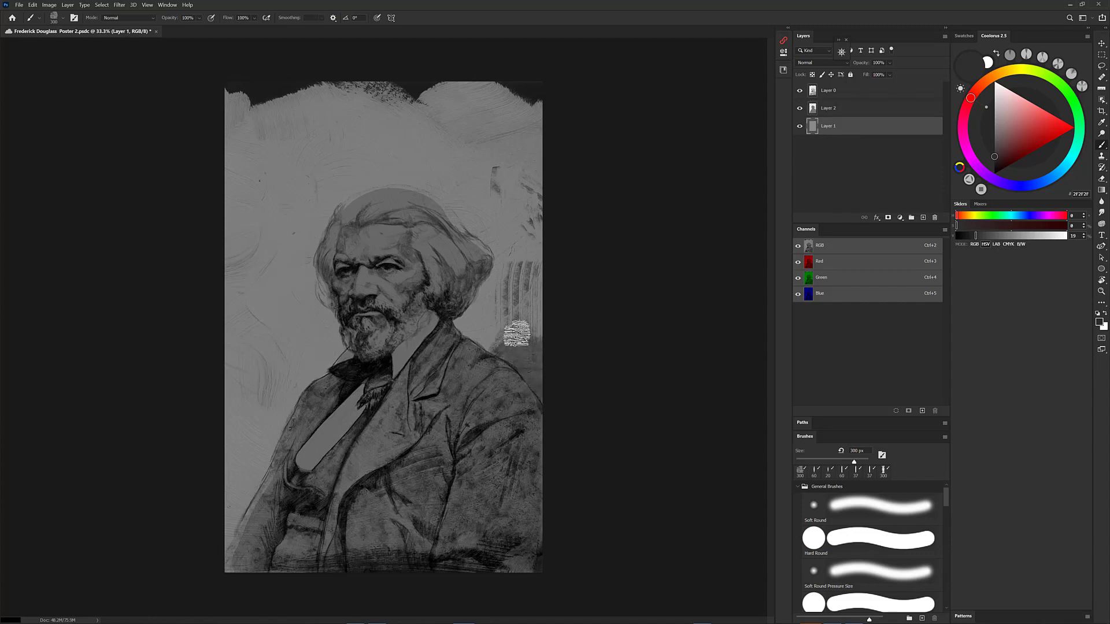
{"action": "mouse_move", "coordinate": [516, 334]}
{"action": "left_mouse_down"}
{"action": "mouse_move", "coordinate": [493, 307]}
{"action": "mouse_move", "coordinate": [512, 292]}
{"action": "mouse_move", "coordinate": [471, 164]}
{"action": "mouse_move", "coordinate": [303, 234]}
{"action": "left_mouse_up"}
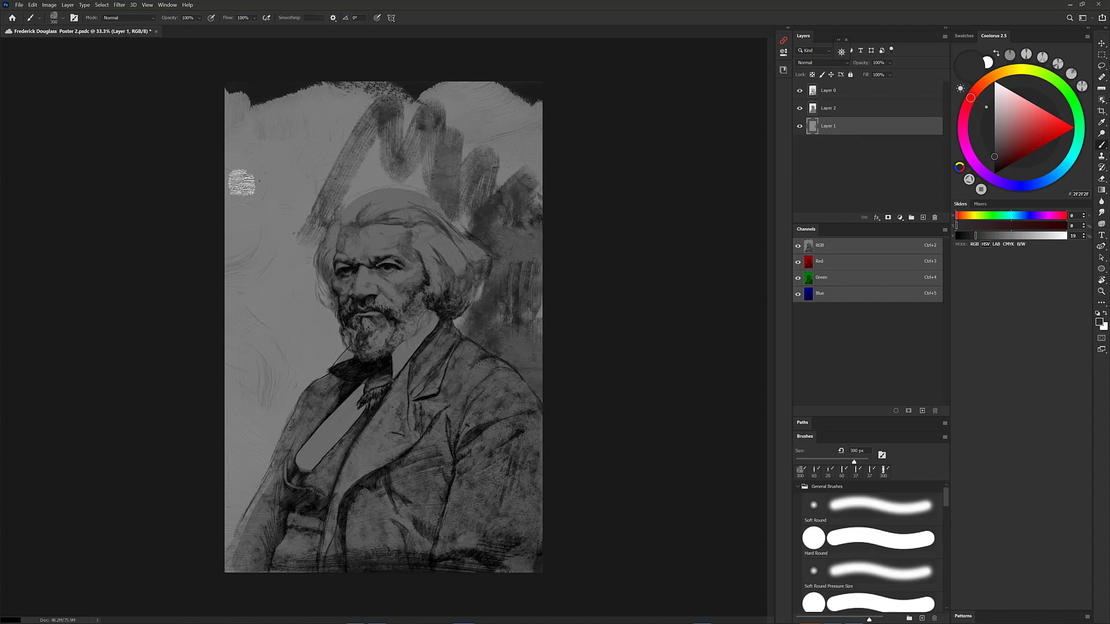
{"action": "left_click_drag", "start_coordinate": [342, 102], "coordinate": [298, 237]}
{"action": "left_click_drag", "start_coordinate": [286, 111], "coordinate": [234, 304]}
{"action": "left_click_drag", "start_coordinate": [401, 125], "coordinate": [312, 171]}
Enlarge the brush to 556 px and cover the rest of the background around the figure in dark grey
{"action": "left_click_drag", "start_coordinate": [366, 142], "coordinate": [391, 142], "text": "alt"}
{"action": "mouse_move", "coordinate": [312, 234]}
{"action": "left_mouse_down"}
{"action": "mouse_move", "coordinate": [370, 193]}
{"action": "mouse_move", "coordinate": [420, 134]}
{"action": "mouse_move", "coordinate": [540, 111]}
{"action": "mouse_move", "coordinate": [240, 178]}
{"action": "mouse_move", "coordinate": [255, 92]}
{"action": "mouse_move", "coordinate": [310, 218]}
{"action": "mouse_move", "coordinate": [297, 241]}
{"action": "mouse_move", "coordinate": [508, 185]}
{"action": "mouse_move", "coordinate": [478, 352]}
{"action": "left_mouse_up"}
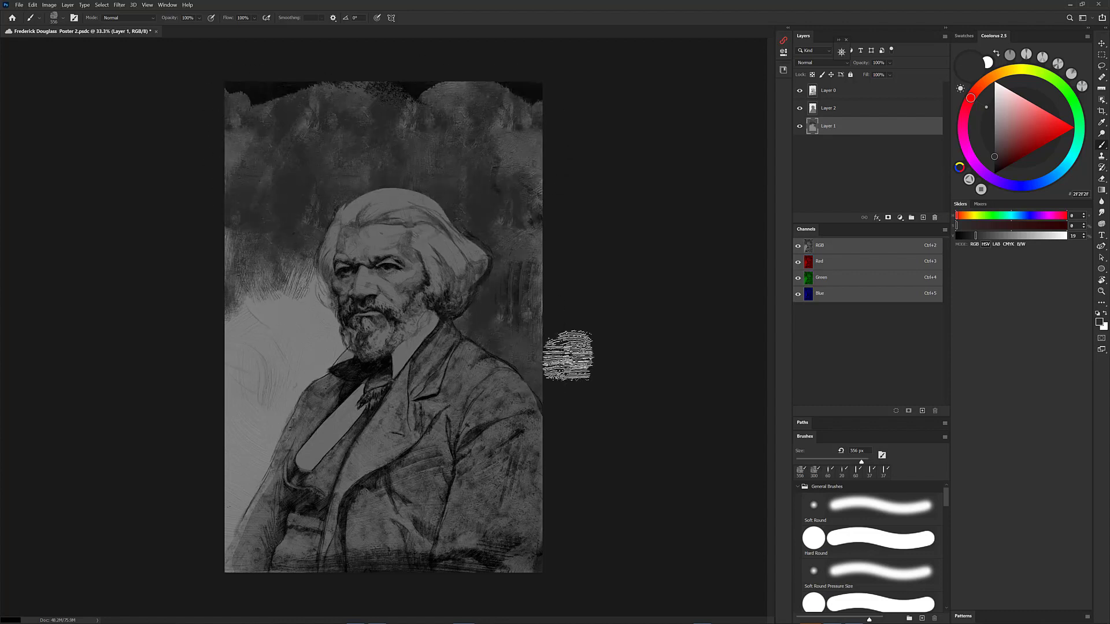
{"action": "mouse_move", "coordinate": [508, 124]}
{"action": "left_mouse_down"}
{"action": "mouse_move", "coordinate": [374, 281]}
{"action": "mouse_move", "coordinate": [321, 371]}
{"action": "mouse_move", "coordinate": [349, 336]}
{"action": "mouse_move", "coordinate": [266, 300]}
{"action": "mouse_move", "coordinate": [233, 236]}
{"action": "mouse_move", "coordinate": [310, 262]}
{"action": "mouse_move", "coordinate": [232, 274]}
{"action": "mouse_move", "coordinate": [236, 535]}
{"action": "mouse_move", "coordinate": [321, 363]}
{"action": "mouse_move", "coordinate": [535, 356]}
{"action": "left_mouse_up"}
{"action": "left_click_drag", "start_coordinate": [222, 493], "coordinate": [277, 394]}
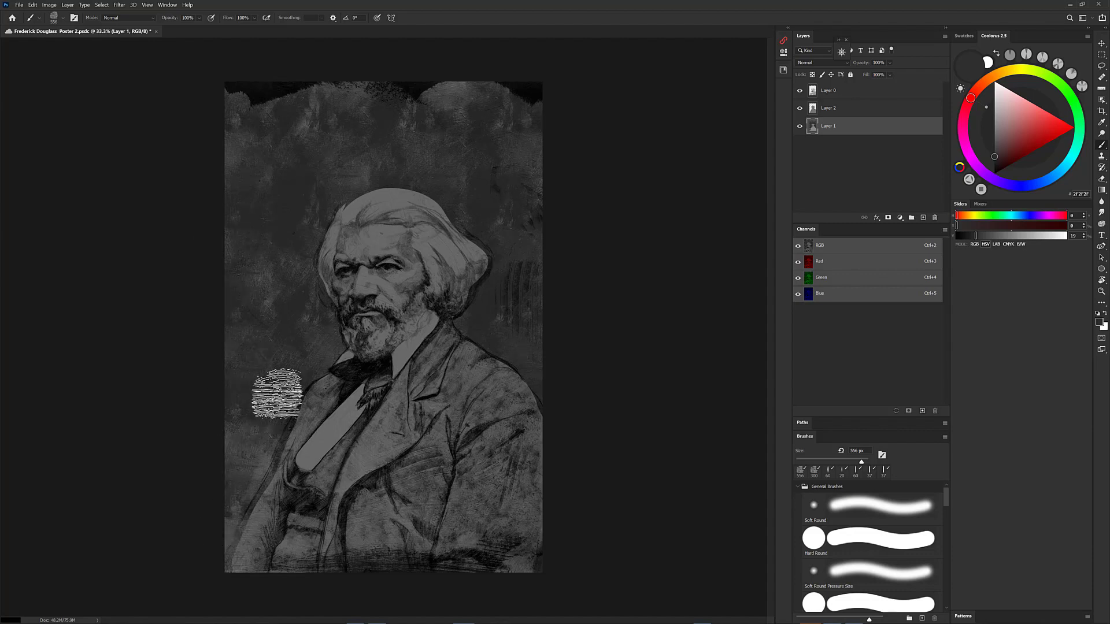
Darken the outer areas of the background with the DPT Painting Direction 80 brush at 400 px in 1A1A1A
{"action": "right_click", "coordinate": [524, 435]}
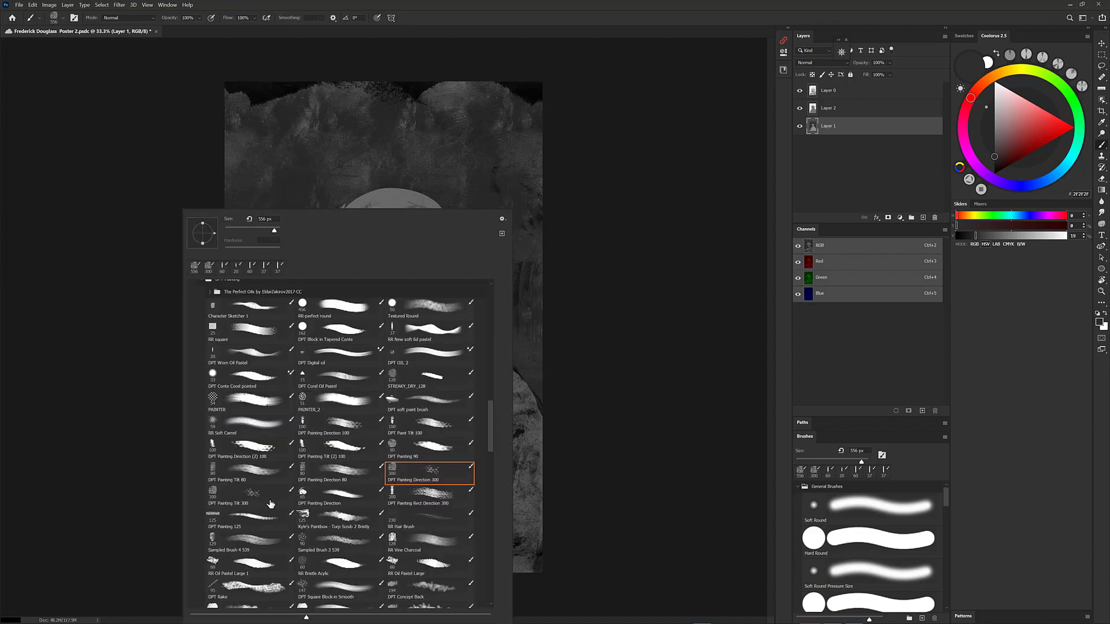
{"action": "left_click", "coordinate": [347, 471]}
{"action": "key", "text": "Return"}
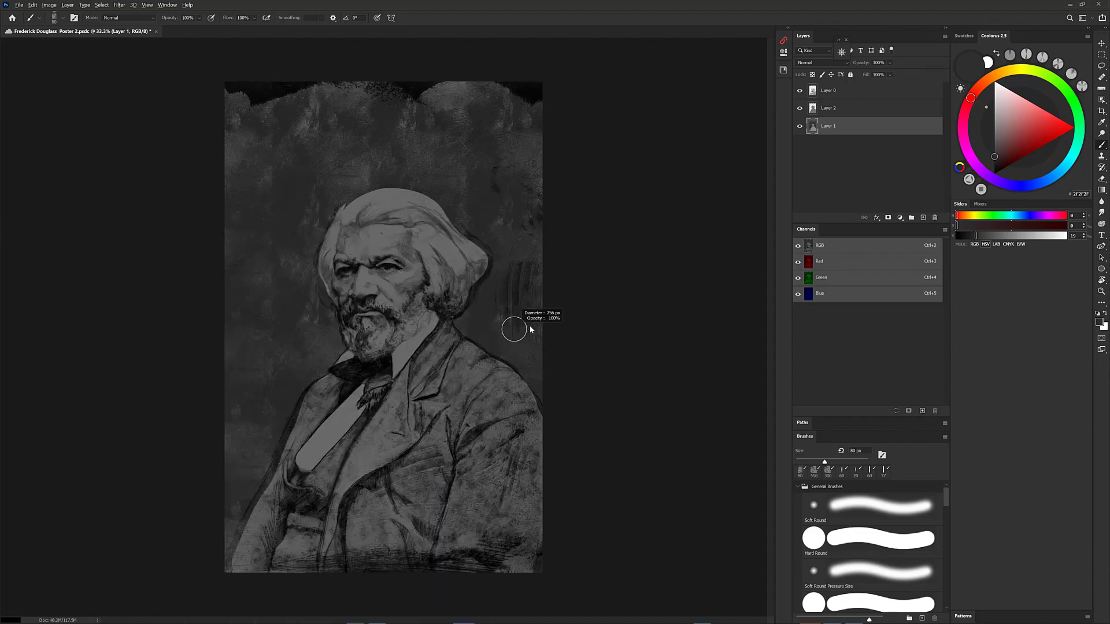
{"action": "left_click", "coordinate": [995, 164]}
{"action": "mouse_move", "coordinate": [531, 379]}
{"action": "left_mouse_down"}
{"action": "mouse_move", "coordinate": [566, 370]}
{"action": "mouse_move", "coordinate": [491, 342]}
{"action": "mouse_move", "coordinate": [494, 318]}
{"action": "mouse_move", "coordinate": [471, 320]}
{"action": "mouse_move", "coordinate": [522, 191]}
{"action": "left_mouse_up"}
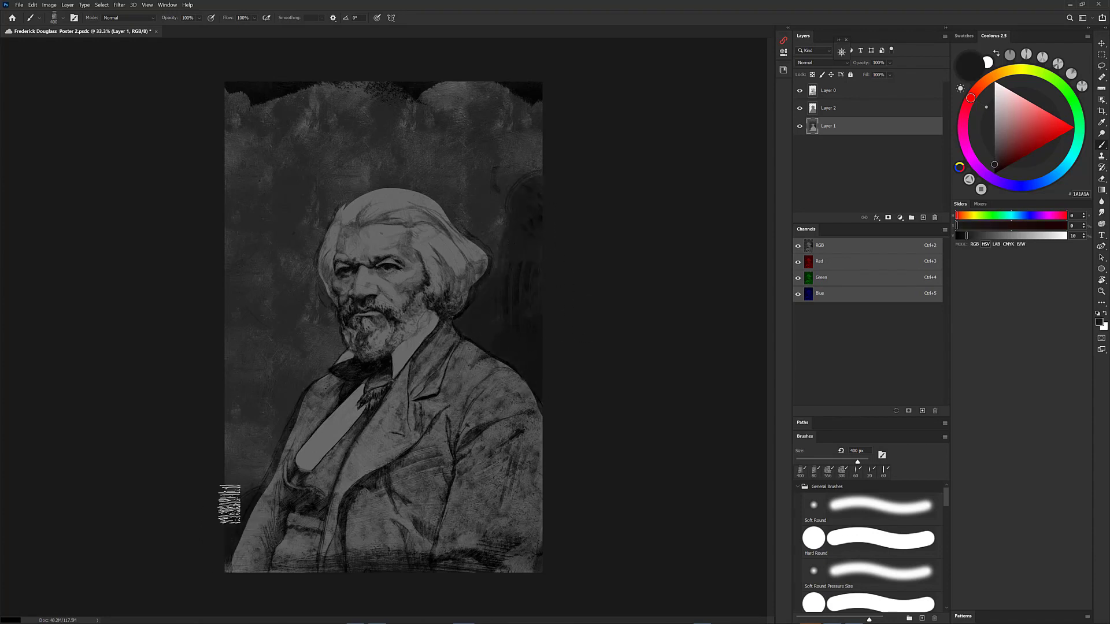
{"action": "mouse_move", "coordinate": [260, 433]}
{"action": "left_mouse_down"}
{"action": "mouse_move", "coordinate": [314, 377]}
{"action": "mouse_move", "coordinate": [232, 305]}
{"action": "mouse_move", "coordinate": [292, 361]}
{"action": "mouse_move", "coordinate": [288, 346]}
{"action": "mouse_move", "coordinate": [331, 362]}
{"action": "mouse_move", "coordinate": [331, 322]}
{"action": "mouse_move", "coordinate": [224, 204]}
{"action": "mouse_move", "coordinate": [263, 266]}
{"action": "mouse_move", "coordinate": [245, 142]}
{"action": "left_mouse_up"}
{"action": "mouse_move", "coordinate": [523, 173]}
{"action": "left_mouse_down"}
{"action": "mouse_move", "coordinate": [528, 186]}
{"action": "mouse_move", "coordinate": [506, 163]}
{"action": "left_mouse_up"}
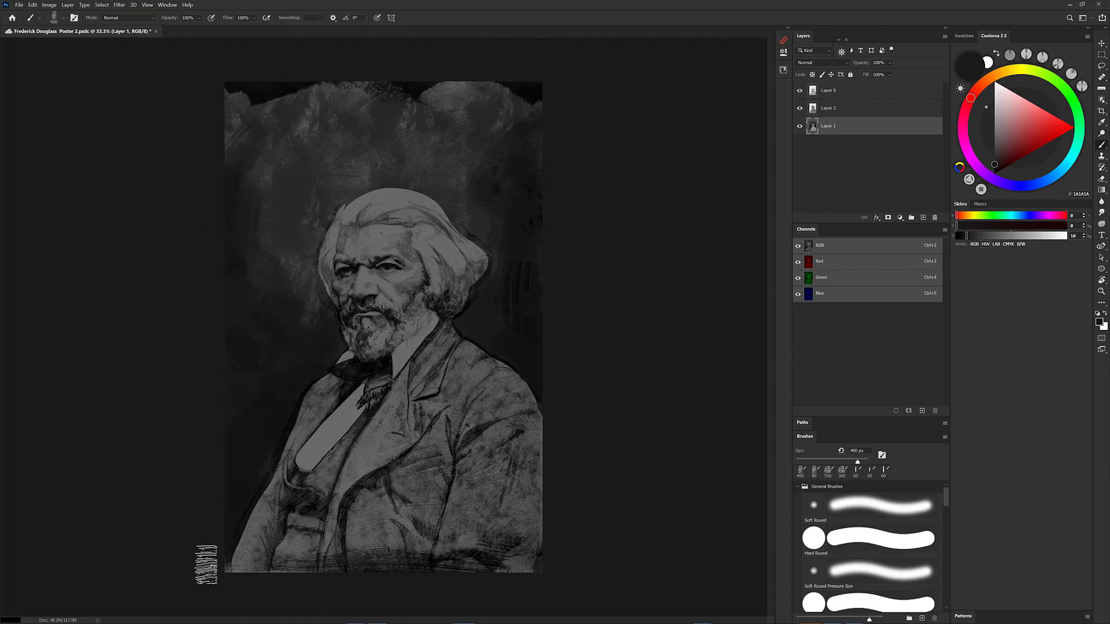
Deepen the background with 151515 and blend the tones beside the face using greys sampled from the canvas
{"action": "left_click", "coordinate": [995, 167]}
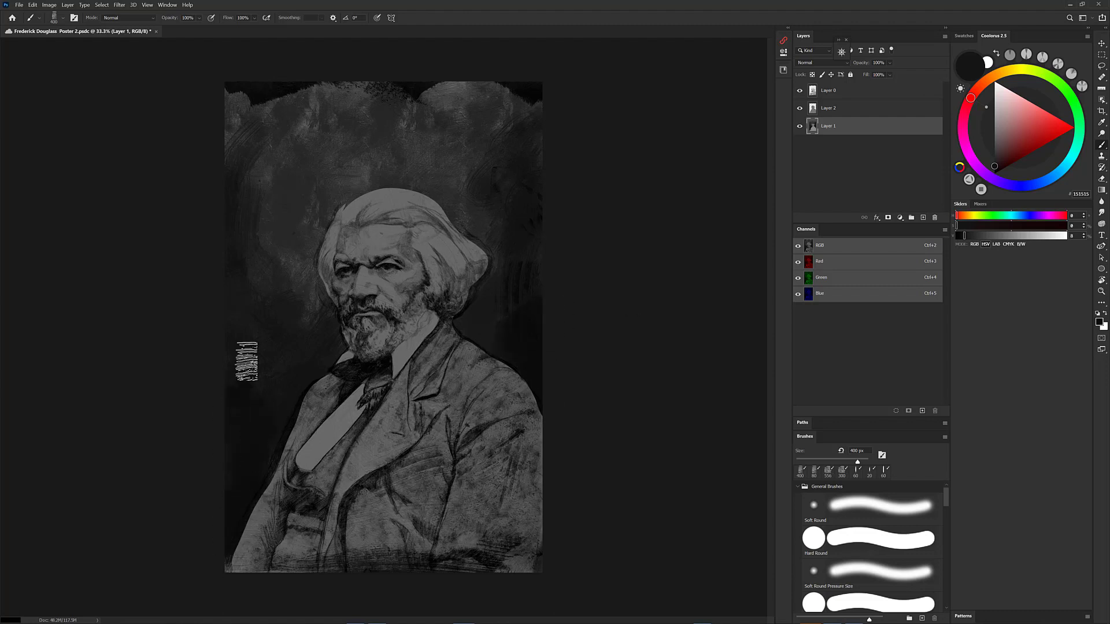
{"action": "left_click", "coordinate": [281, 208], "text": "alt"}
{"action": "mouse_move", "coordinate": [267, 195]}
{"action": "left_mouse_down"}
{"action": "mouse_move", "coordinate": [284, 294]}
{"action": "mouse_move", "coordinate": [271, 277]}
{"action": "mouse_move", "coordinate": [314, 305]}
{"action": "mouse_move", "coordinate": [257, 254]}
{"action": "mouse_move", "coordinate": [279, 236]}
{"action": "mouse_move", "coordinate": [309, 236]}
{"action": "left_mouse_up"}
{"action": "left_click", "coordinate": [248, 291], "text": "alt"}
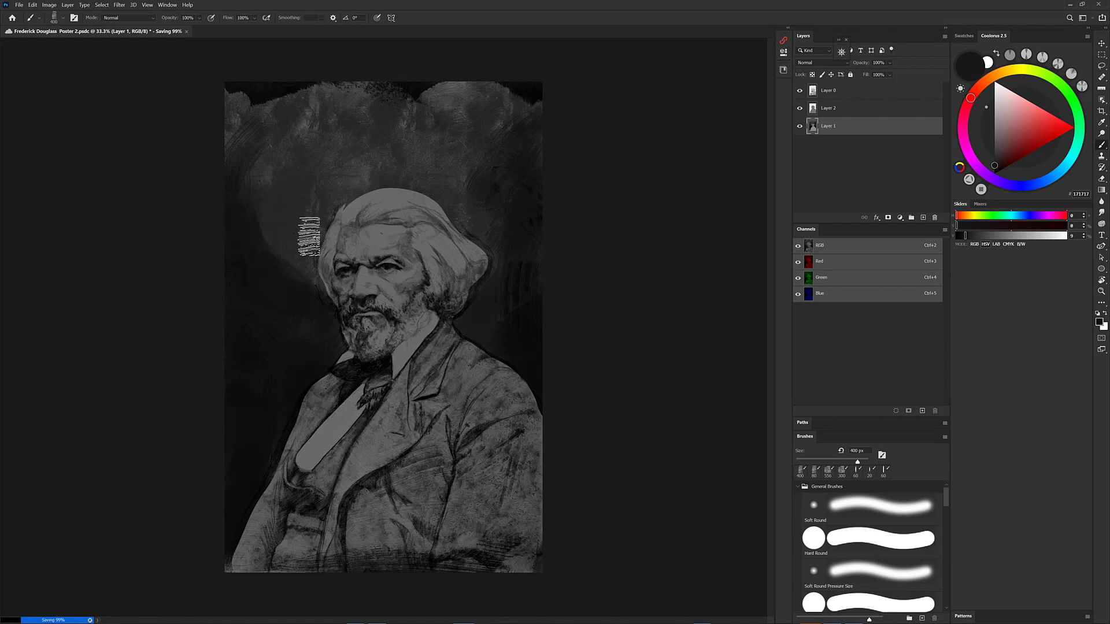
{"action": "left_click", "coordinate": [294, 244], "text": "alt"}
{"action": "left_click", "coordinate": [297, 239], "text": "alt"}
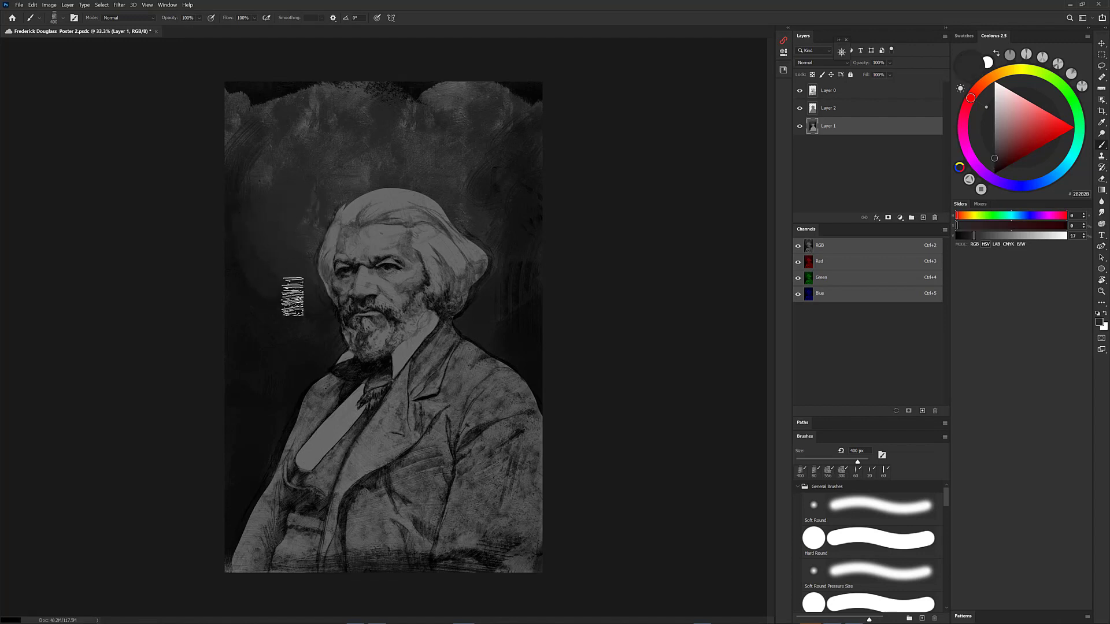
{"action": "left_click", "coordinate": [292, 349], "text": "alt"}
Smooth the background above the head with sampled greys, using the DPT Painting Direction 100 brush at 328 px
{"action": "right_click", "coordinate": [293, 349]}
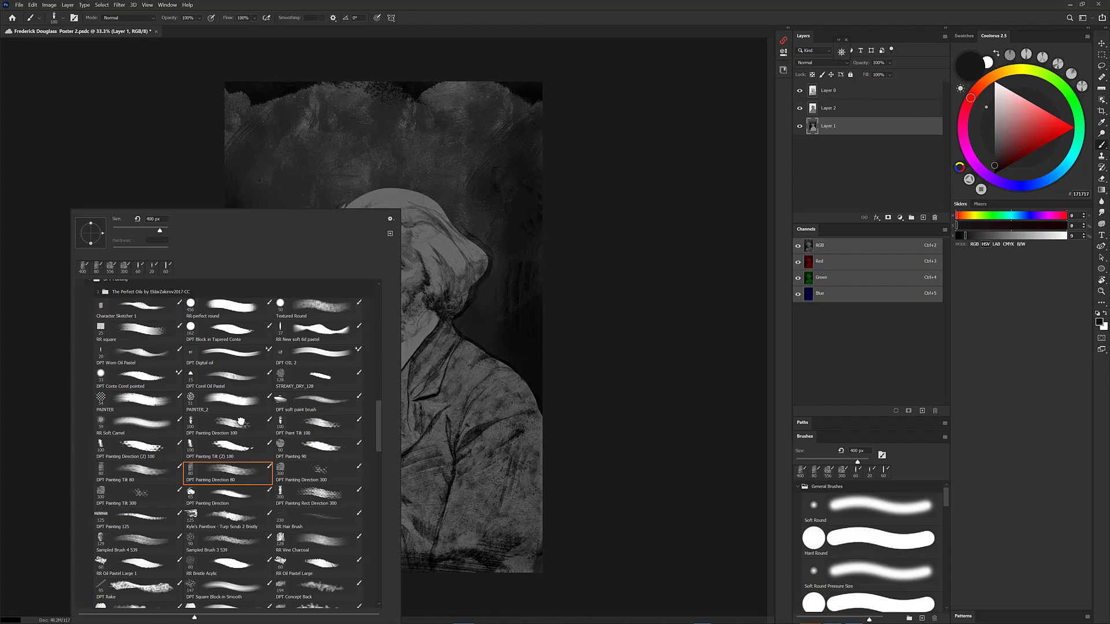
{"action": "double_click", "coordinate": [240, 421]}
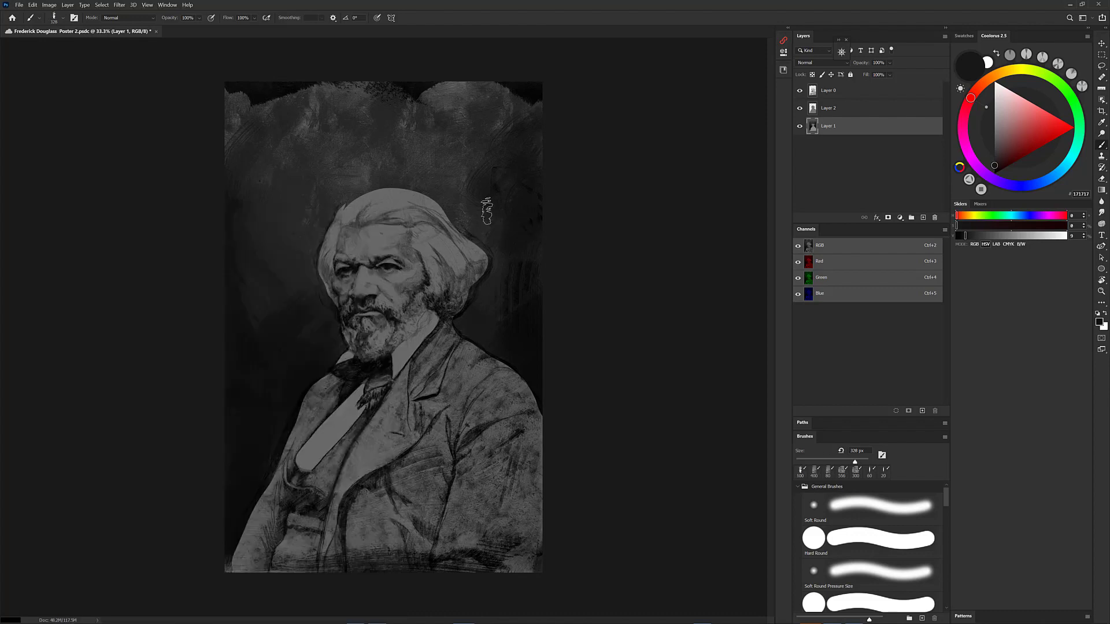
{"action": "left_click", "coordinate": [491, 289], "text": "alt"}
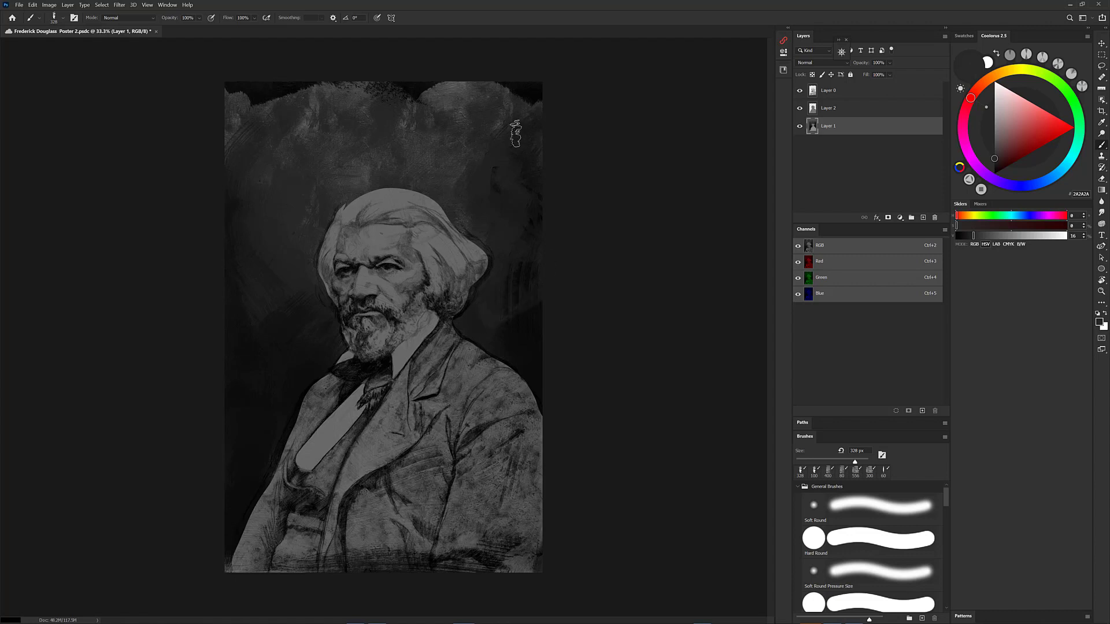
{"action": "left_click_drag", "start_coordinate": [515, 133], "coordinate": [379, 165]}
{"action": "mouse_move", "coordinate": [491, 143]}
{"action": "left_mouse_down"}
{"action": "mouse_move", "coordinate": [364, 107]}
{"action": "mouse_move", "coordinate": [298, 128]}
{"action": "left_mouse_up"}
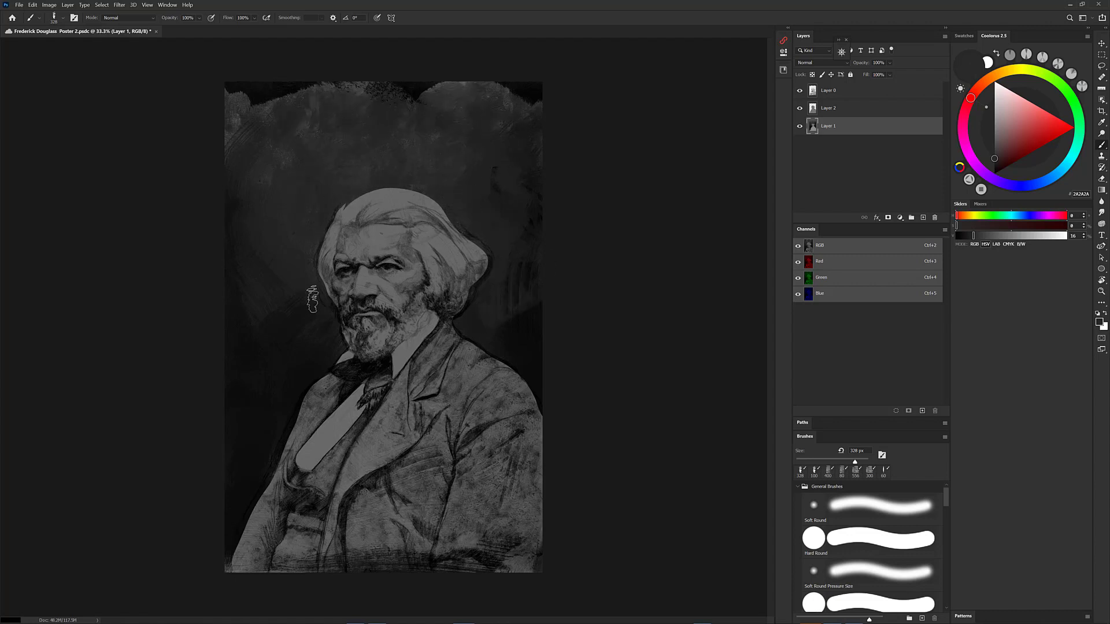
{"action": "left_click", "coordinate": [277, 350], "text": "alt"}
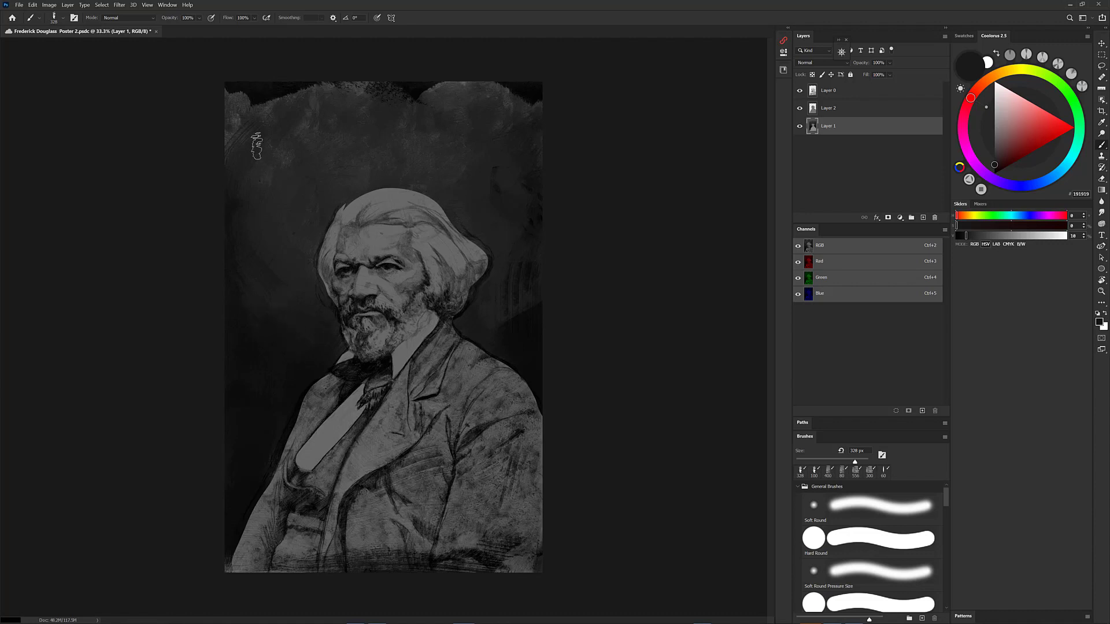
On the figure layer, paint the hair's outer edges in a sampled grey 6C6C6C with the brush at 200 px
{"action": "left_click", "coordinate": [843, 111]}
{"action": "left_click", "coordinate": [393, 195], "text": "alt"}
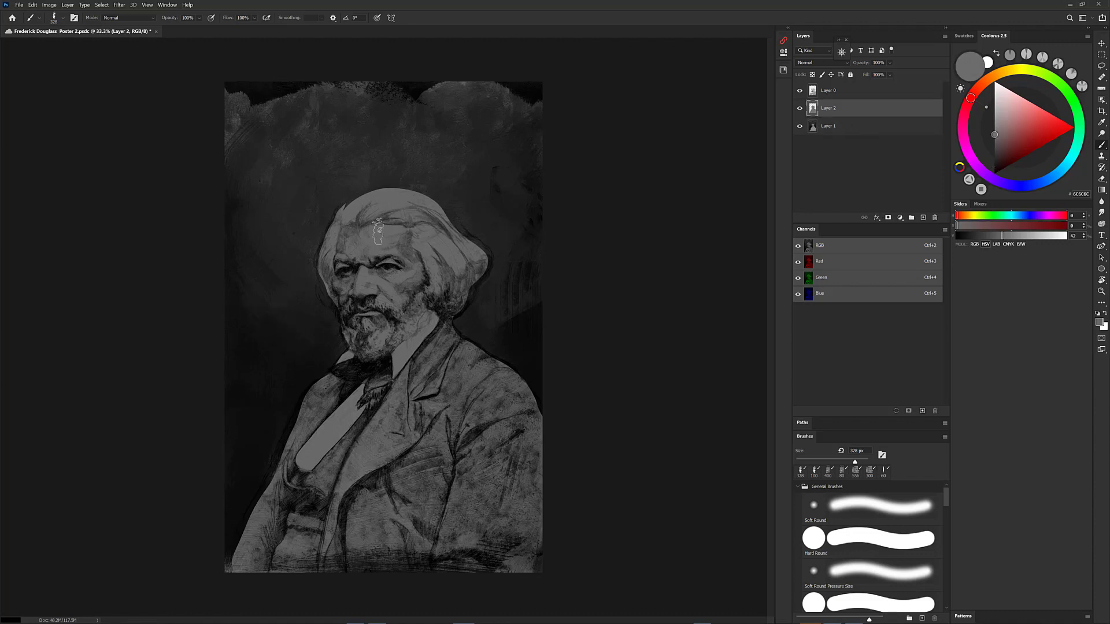
{"action": "mouse_move", "coordinate": [343, 217]}
{"action": "left_mouse_down"}
{"action": "mouse_move", "coordinate": [325, 246]}
{"action": "mouse_move", "coordinate": [323, 287]}
{"action": "mouse_move", "coordinate": [344, 311]}
{"action": "left_mouse_up"}
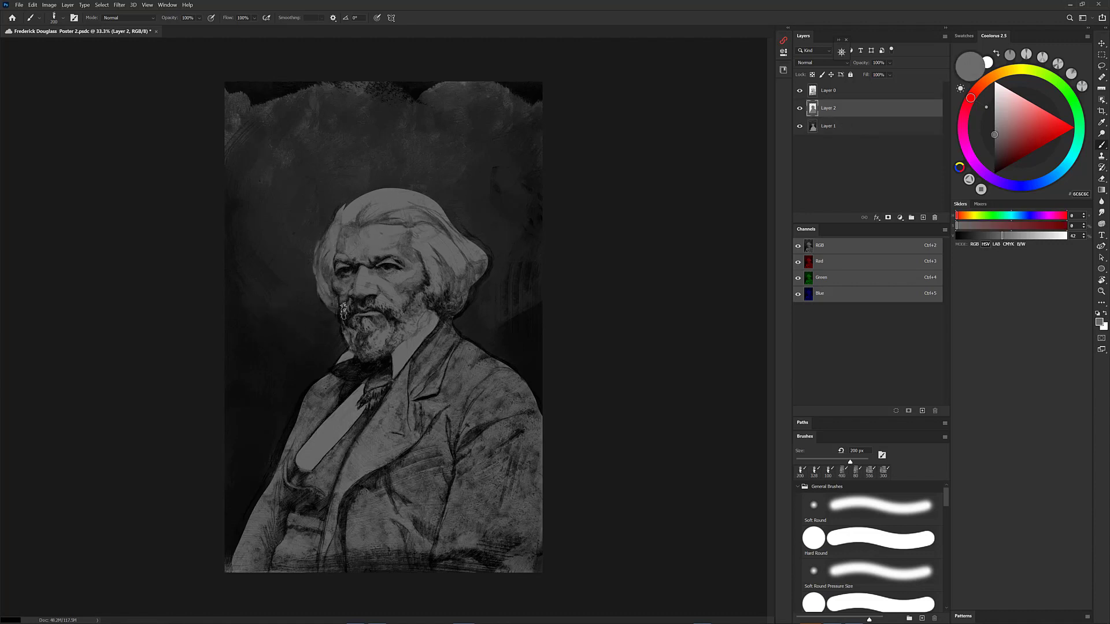
{"action": "left_click_drag", "start_coordinate": [333, 234], "coordinate": [357, 204]}
{"action": "left_click_drag", "start_coordinate": [334, 285], "coordinate": [330, 309]}
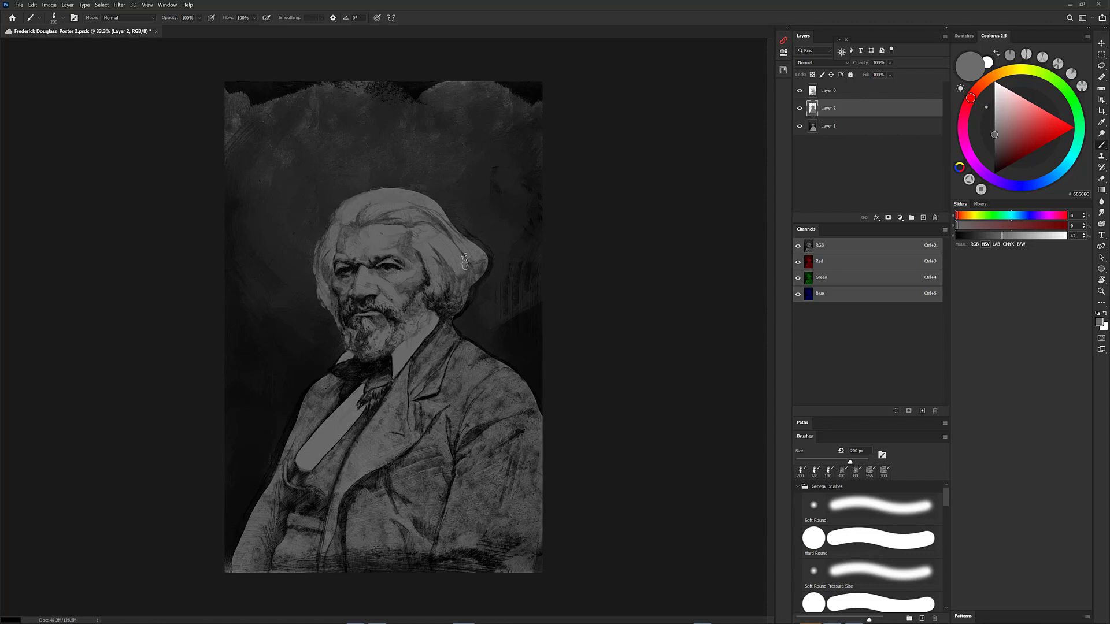
{"action": "mouse_move", "coordinate": [469, 248]}
{"action": "left_mouse_down"}
{"action": "mouse_move", "coordinate": [473, 286]}
{"action": "mouse_move", "coordinate": [437, 195]}
{"action": "mouse_move", "coordinate": [359, 203]}
{"action": "mouse_move", "coordinate": [457, 221]}
{"action": "left_mouse_up"}
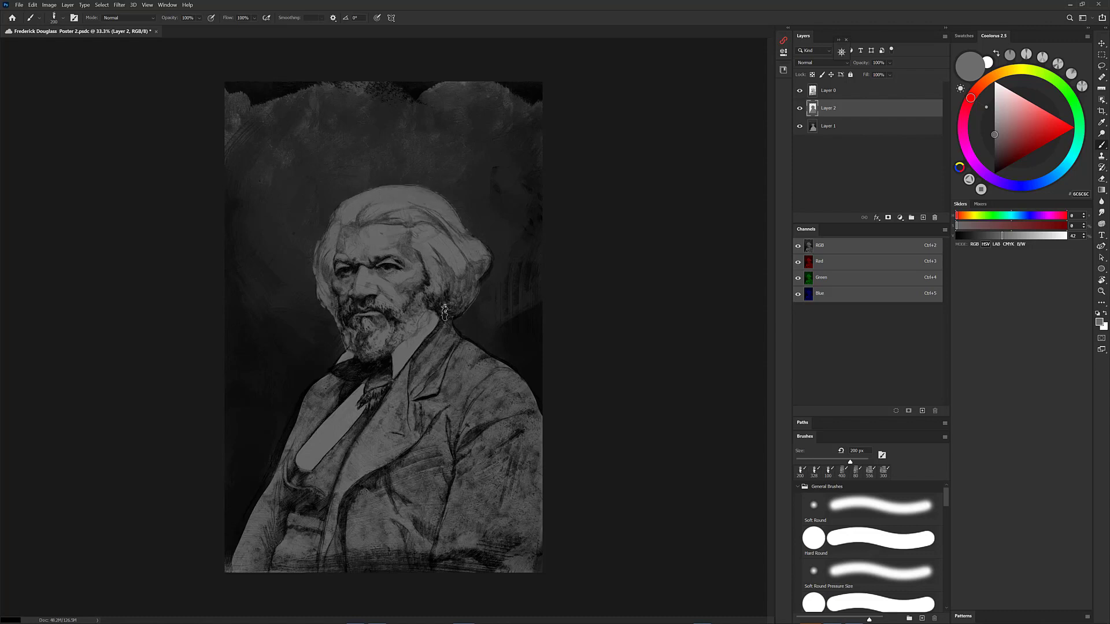
Darken the coat's lapel, shoulder and sleeve below the ear in 4A4A4A, using the DPT Painting Direction 80 brush at up to 368 px
{"action": "right_click", "coordinate": [365, 411]}
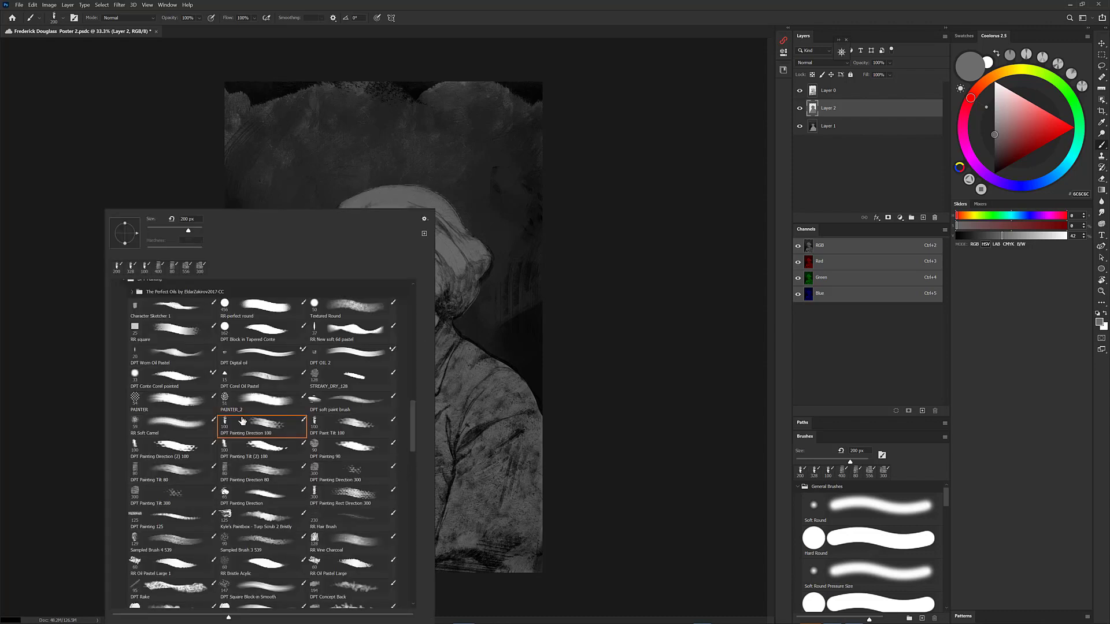
{"action": "double_click", "coordinate": [185, 387]}
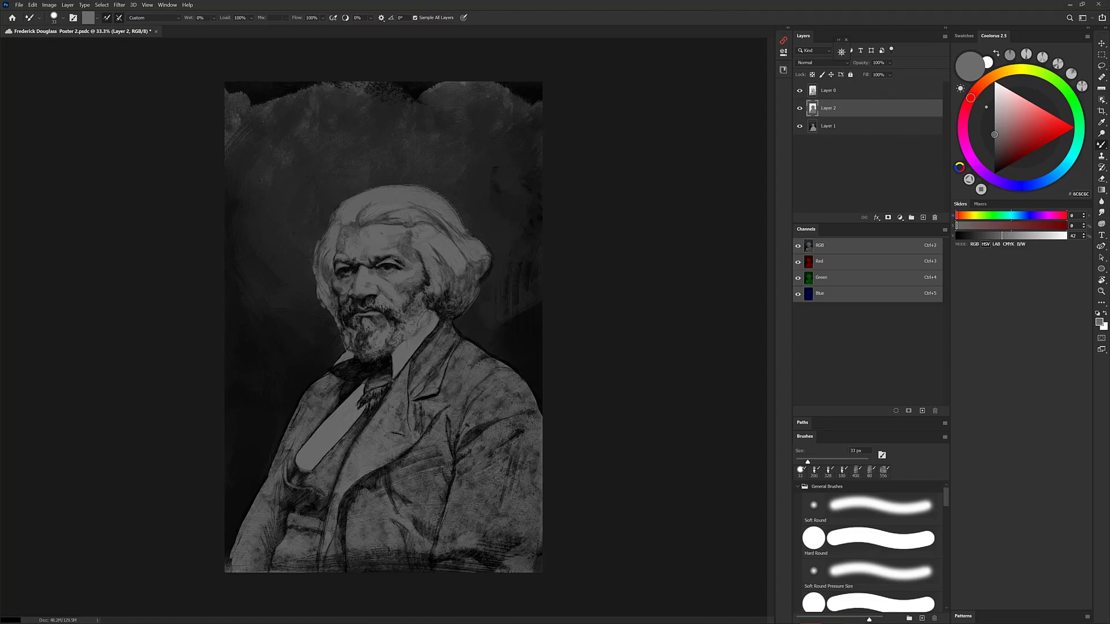
{"action": "right_click", "coordinate": [464, 361]}
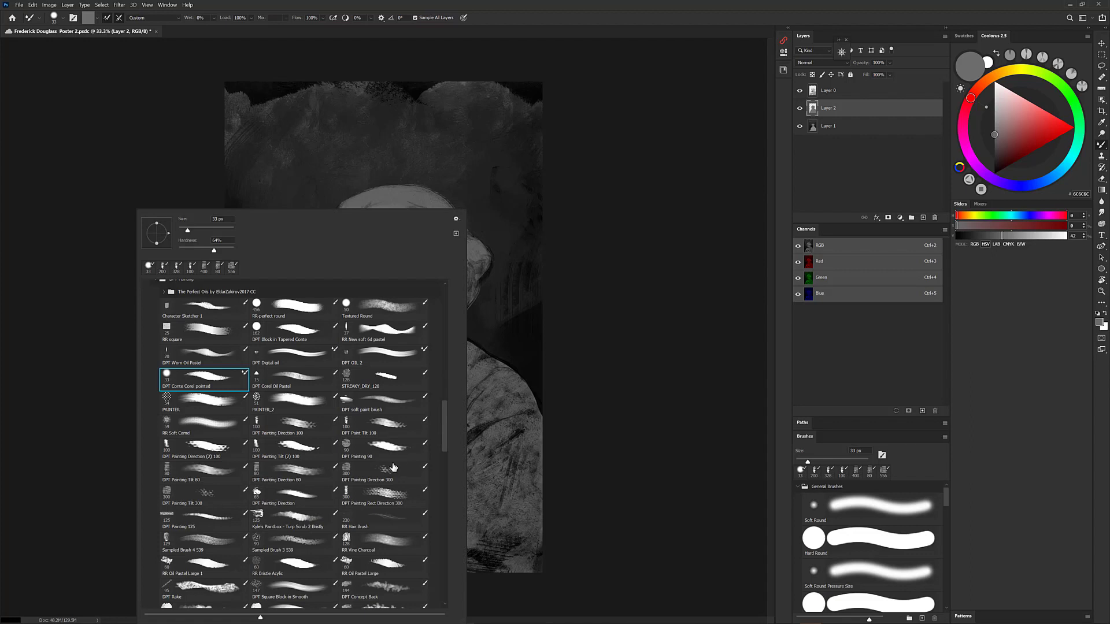
{"action": "double_click", "coordinate": [313, 474]}
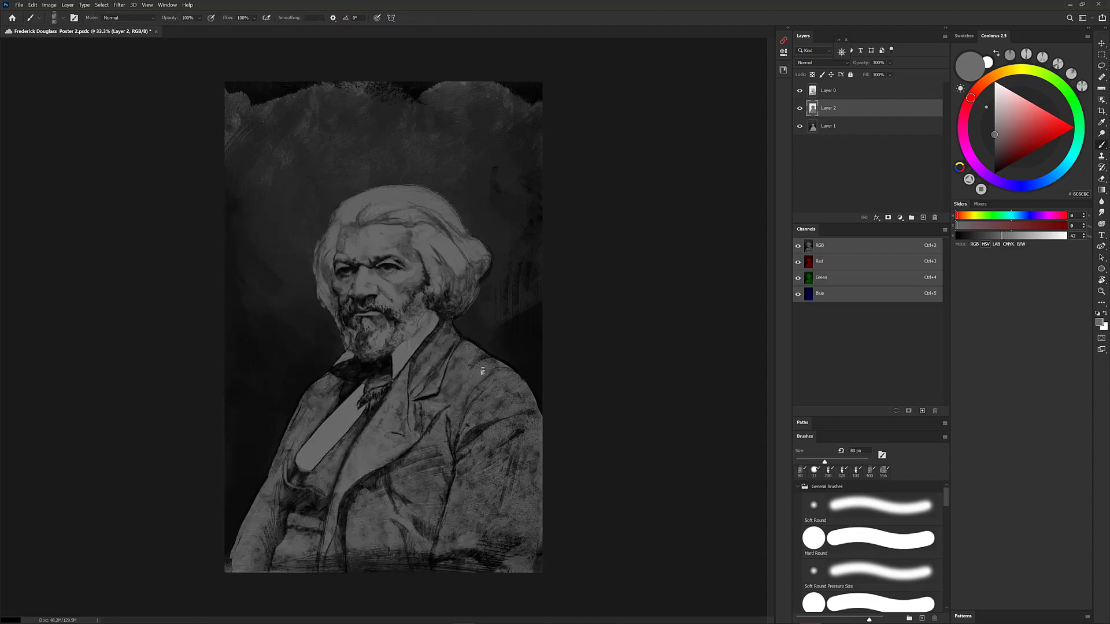
{"action": "left_click_drag", "start_coordinate": [999, 139], "coordinate": [987, 151]}
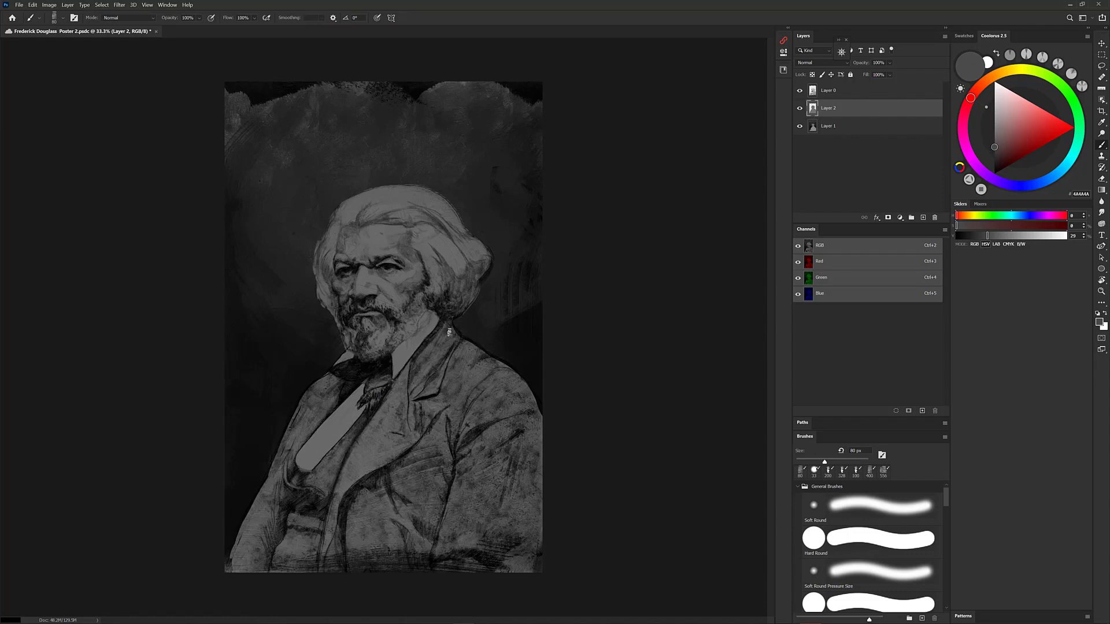
{"action": "left_click_drag", "start_coordinate": [466, 343], "coordinate": [534, 405]}
{"action": "mouse_move", "coordinate": [473, 388]}
{"action": "left_mouse_down"}
{"action": "mouse_move", "coordinate": [489, 388]}
{"action": "mouse_move", "coordinate": [379, 468]}
{"action": "mouse_move", "coordinate": [364, 370]}
{"action": "mouse_move", "coordinate": [364, 442]}
{"action": "mouse_move", "coordinate": [278, 538]}
{"action": "mouse_move", "coordinate": [408, 537]}
{"action": "mouse_move", "coordinate": [486, 489]}
{"action": "left_mouse_up"}
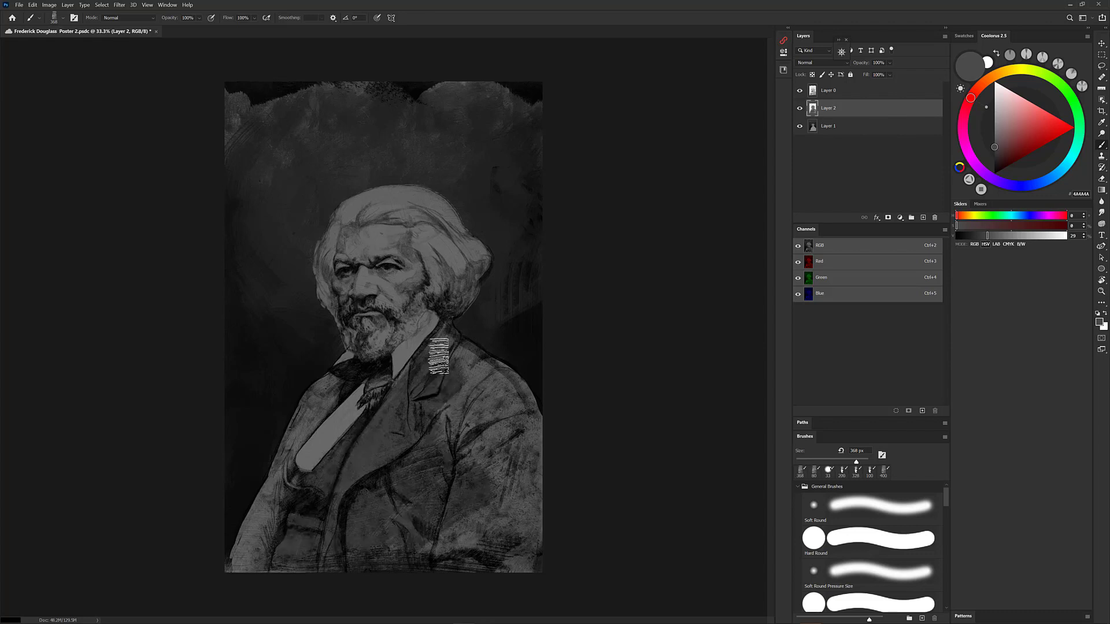
{"action": "mouse_move", "coordinate": [444, 342]}
{"action": "left_mouse_down"}
{"action": "mouse_move", "coordinate": [516, 400]}
{"action": "mouse_move", "coordinate": [512, 445]}
{"action": "mouse_move", "coordinate": [410, 459]}
{"action": "mouse_move", "coordinate": [484, 513]}
{"action": "mouse_move", "coordinate": [464, 539]}
{"action": "mouse_move", "coordinate": [523, 523]}
{"action": "mouse_move", "coordinate": [517, 410]}
{"action": "left_mouse_up"}
{"action": "mouse_move", "coordinate": [518, 409]}
{"action": "left_mouse_down"}
{"action": "mouse_move", "coordinate": [543, 490]}
{"action": "mouse_move", "coordinate": [508, 565]}
{"action": "mouse_move", "coordinate": [537, 513]}
{"action": "left_mouse_up"}
{"action": "mouse_move", "coordinate": [541, 414]}
{"action": "left_mouse_down"}
{"action": "mouse_move", "coordinate": [515, 414]}
{"action": "mouse_move", "coordinate": [525, 408]}
{"action": "mouse_move", "coordinate": [513, 384]}
{"action": "mouse_move", "coordinate": [547, 435]}
{"action": "mouse_move", "coordinate": [532, 473]}
{"action": "mouse_move", "coordinate": [542, 460]}
{"action": "left_mouse_up"}
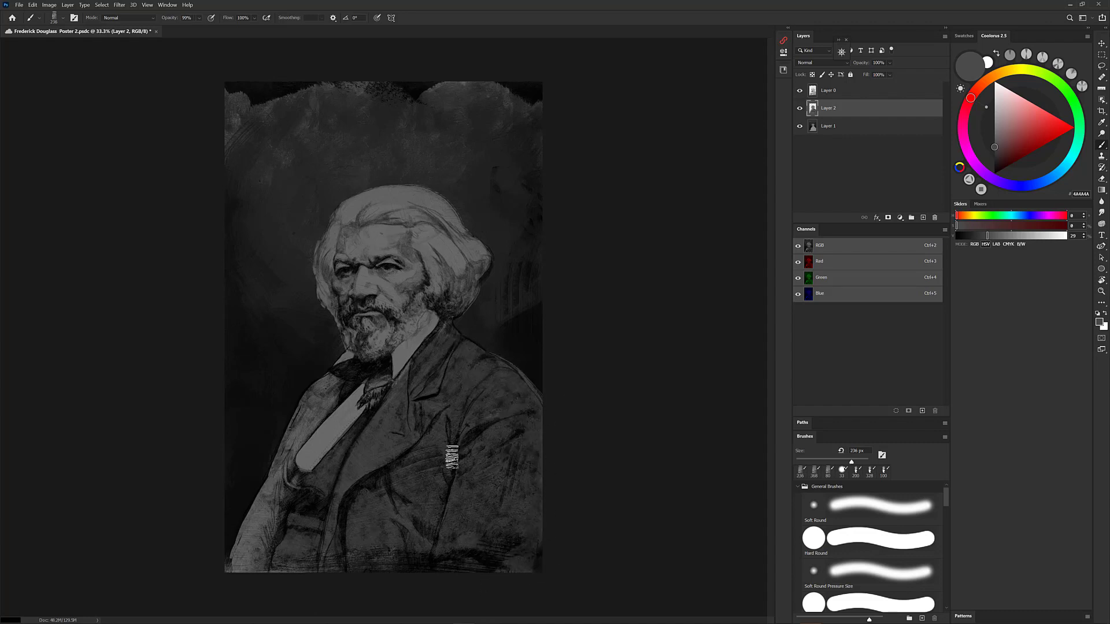
Darken the opposite side of the coat and the area at the bow tie in 4A4A4A with the brush at 236 px
{"action": "mouse_move", "coordinate": [319, 486]}
{"action": "left_mouse_down"}
{"action": "mouse_move", "coordinate": [291, 483]}
{"action": "mouse_move", "coordinate": [243, 562]}
{"action": "mouse_move", "coordinate": [278, 496]}
{"action": "mouse_move", "coordinate": [258, 569]}
{"action": "mouse_move", "coordinate": [293, 457]}
{"action": "left_mouse_up"}
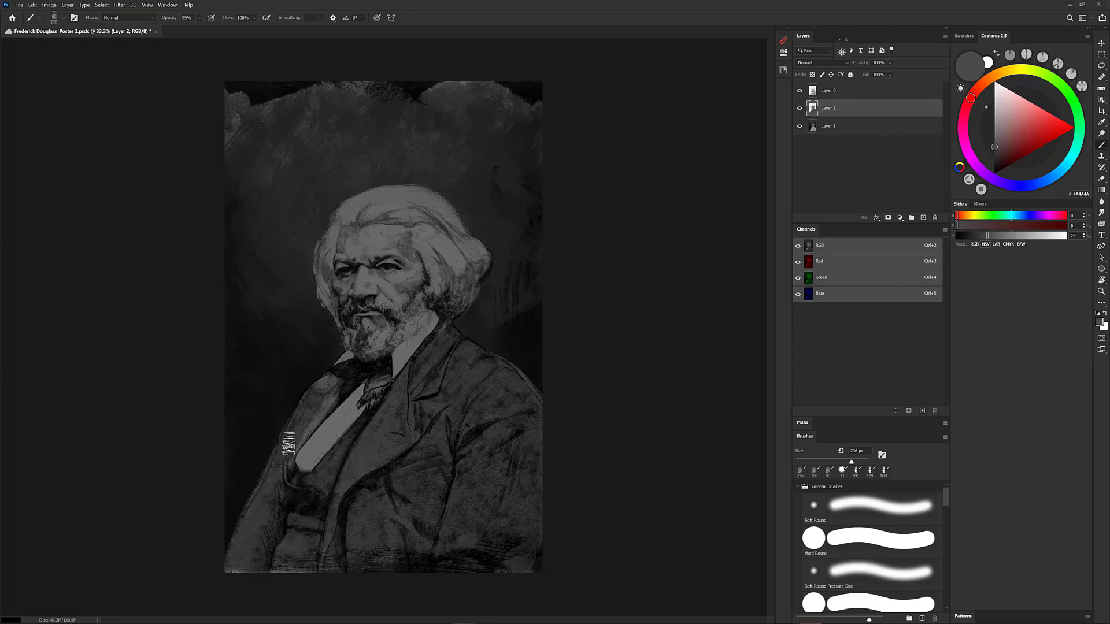
{"action": "left_click_drag", "start_coordinate": [309, 414], "coordinate": [297, 452]}
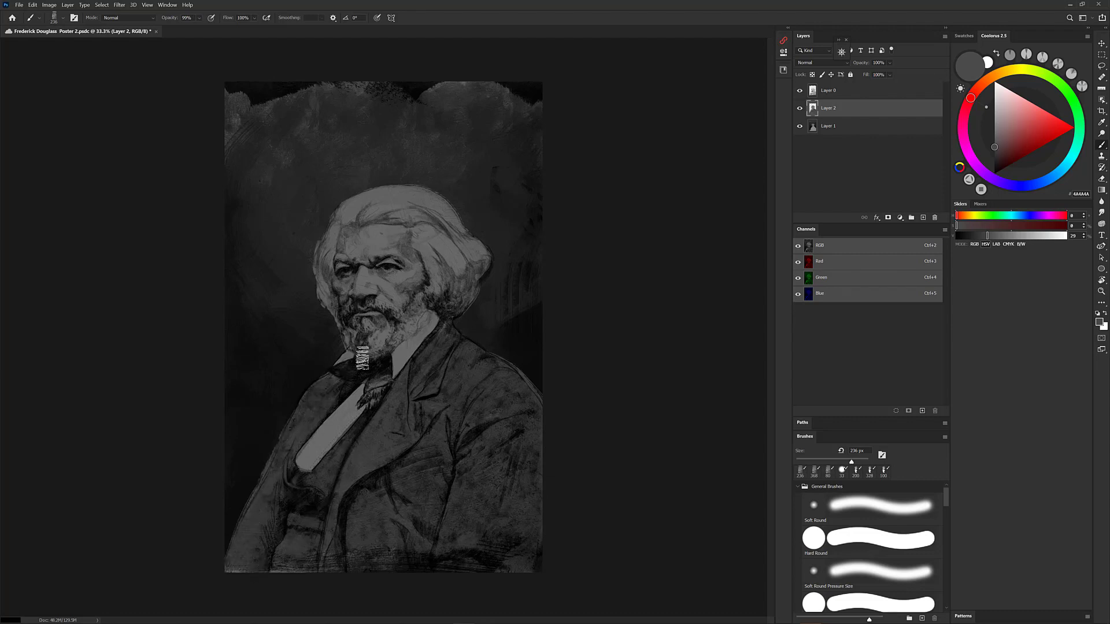
{"action": "left_click_drag", "start_coordinate": [363, 359], "coordinate": [348, 359]}
Shade the forehead, nose and cheeks in a grey of 34% brightness, with the brush at 152 px and then 100 px
{"action": "left_click", "coordinate": [381, 242], "text": "alt"}
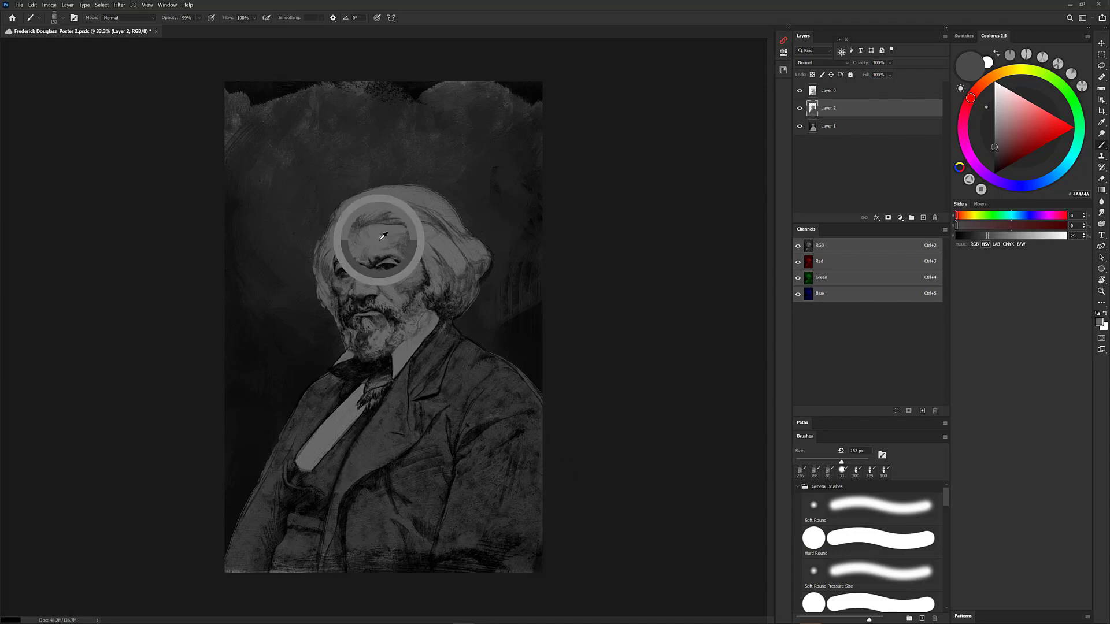
{"action": "left_click", "coordinate": [994, 142]}
{"action": "mouse_move", "coordinate": [395, 255]}
{"action": "left_mouse_down"}
{"action": "mouse_move", "coordinate": [351, 237]}
{"action": "mouse_move", "coordinate": [391, 242]}
{"action": "mouse_move", "coordinate": [337, 277]}
{"action": "mouse_move", "coordinate": [351, 283]}
{"action": "mouse_move", "coordinate": [345, 272]}
{"action": "mouse_move", "coordinate": [347, 301]}
{"action": "mouse_move", "coordinate": [373, 261]}
{"action": "mouse_move", "coordinate": [372, 288]}
{"action": "mouse_move", "coordinate": [384, 313]}
{"action": "left_mouse_up"}
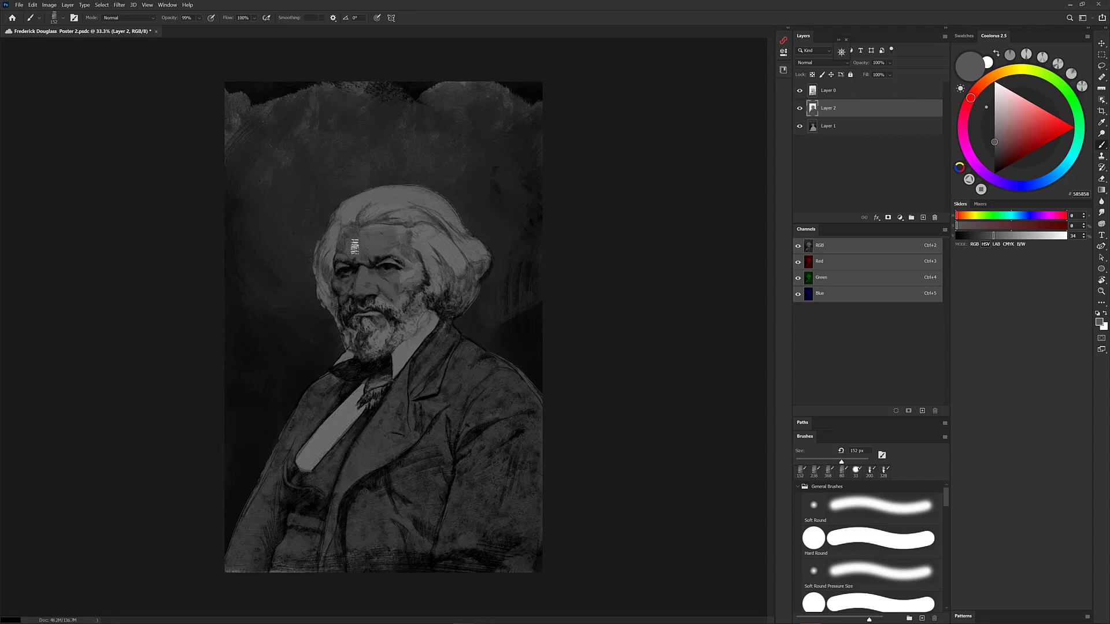
{"action": "mouse_move", "coordinate": [355, 247]}
{"action": "left_mouse_down"}
{"action": "mouse_move", "coordinate": [394, 234]}
{"action": "mouse_move", "coordinate": [399, 272]}
{"action": "mouse_move", "coordinate": [402, 237]}
{"action": "mouse_move", "coordinate": [383, 294]}
{"action": "left_mouse_up"}
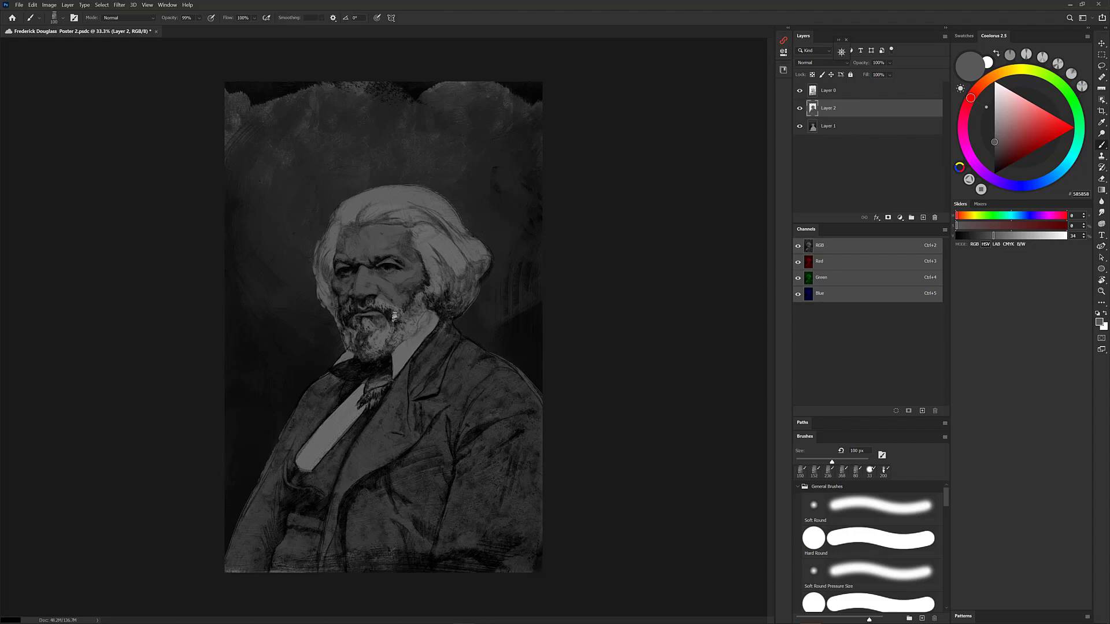
Lighten the collar with a light grey at 100 px, and the shirt front with the DPT Painting Tilt 80 brush at 80 px
{"action": "left_click", "coordinate": [345, 418], "text": "alt"}
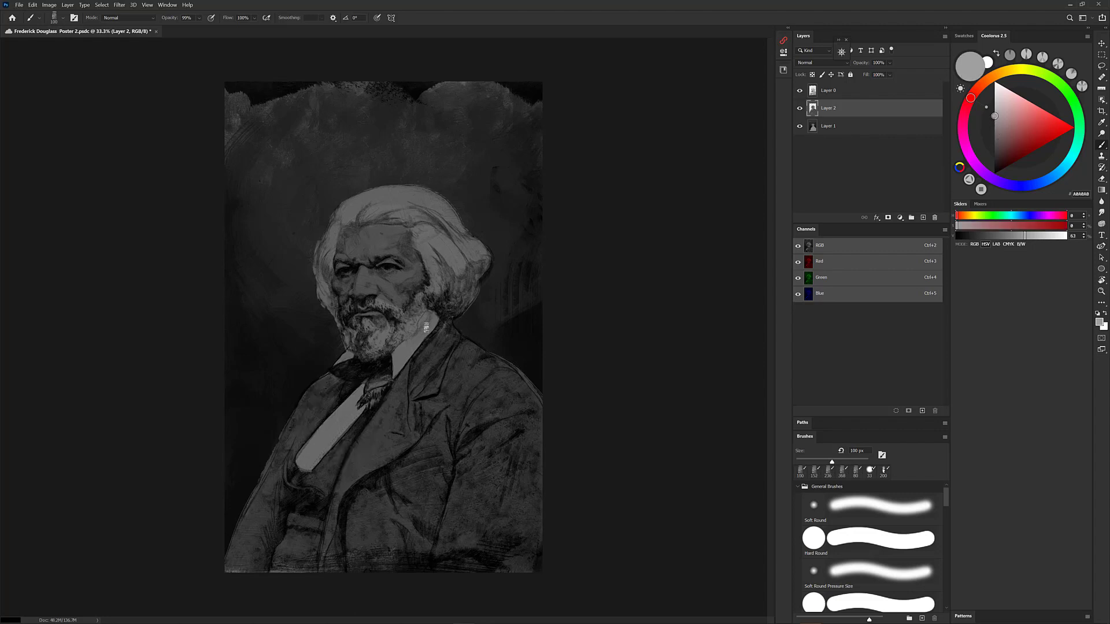
{"action": "left_click_drag", "start_coordinate": [426, 328], "coordinate": [396, 367]}
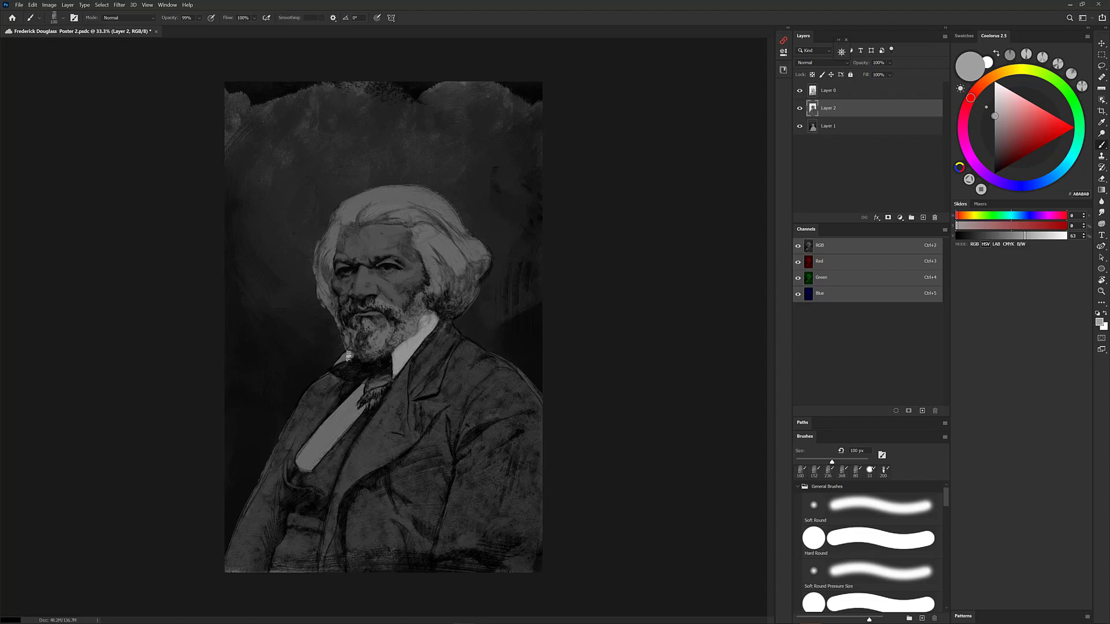
{"action": "right_click", "coordinate": [444, 379]}
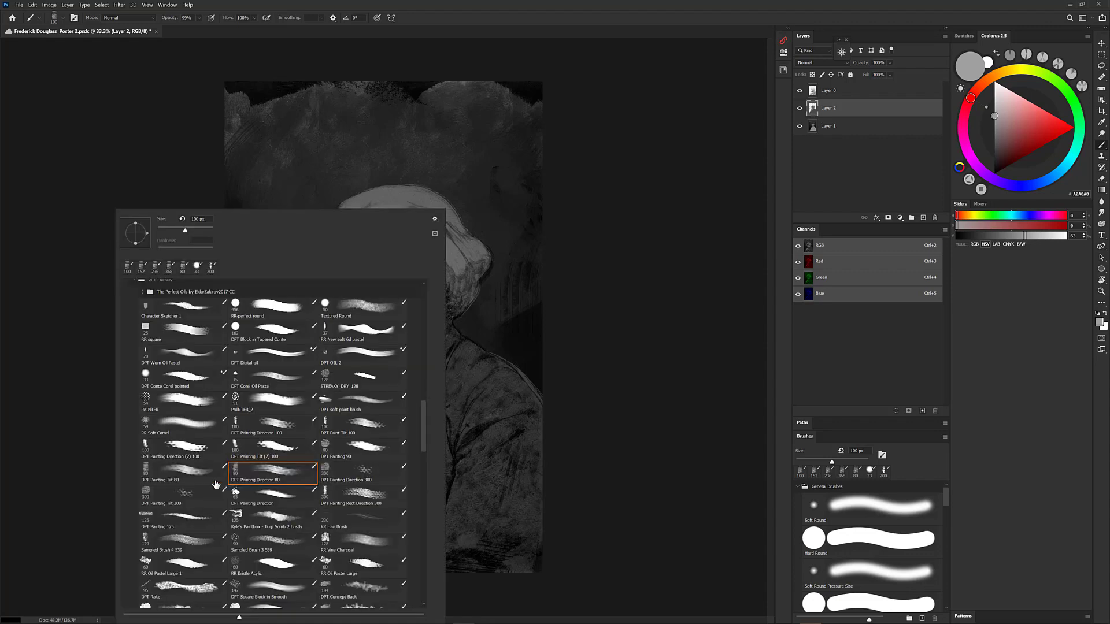
{"action": "left_click", "coordinate": [204, 466]}
{"action": "left_click", "coordinate": [461, 264]}
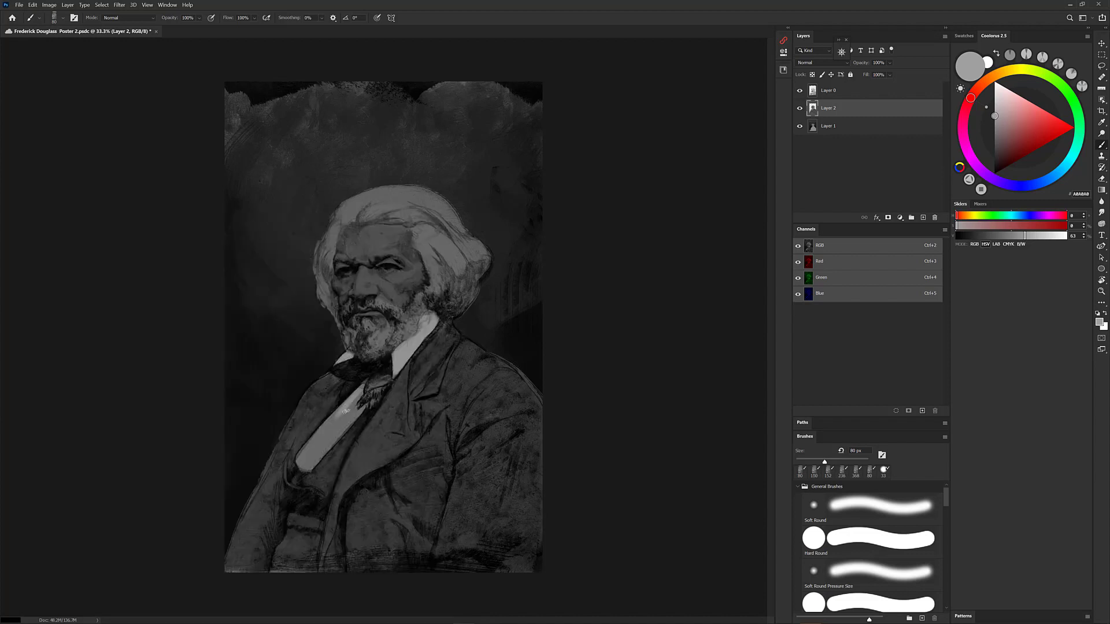
{"action": "mouse_move", "coordinate": [360, 406]}
{"action": "left_mouse_down"}
{"action": "mouse_move", "coordinate": [324, 430]}
{"action": "mouse_move", "coordinate": [341, 412]}
{"action": "mouse_move", "coordinate": [311, 446]}
{"action": "left_mouse_up"}
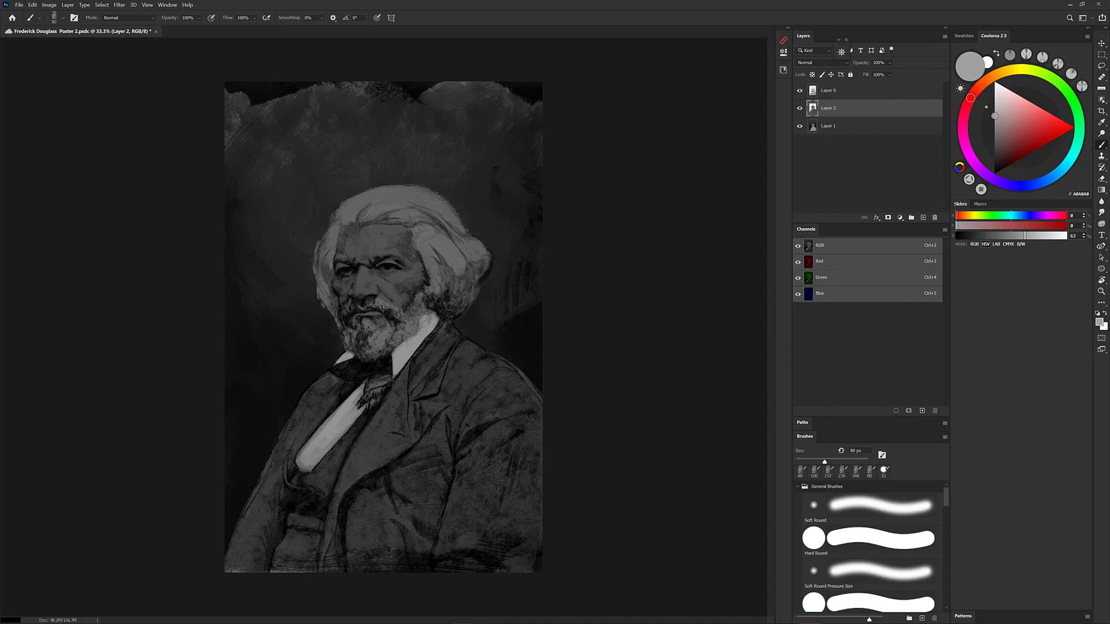
Try to brighten the hair beside the temple in grey 919191
{"action": "left_click", "coordinate": [425, 197], "text": "alt"}
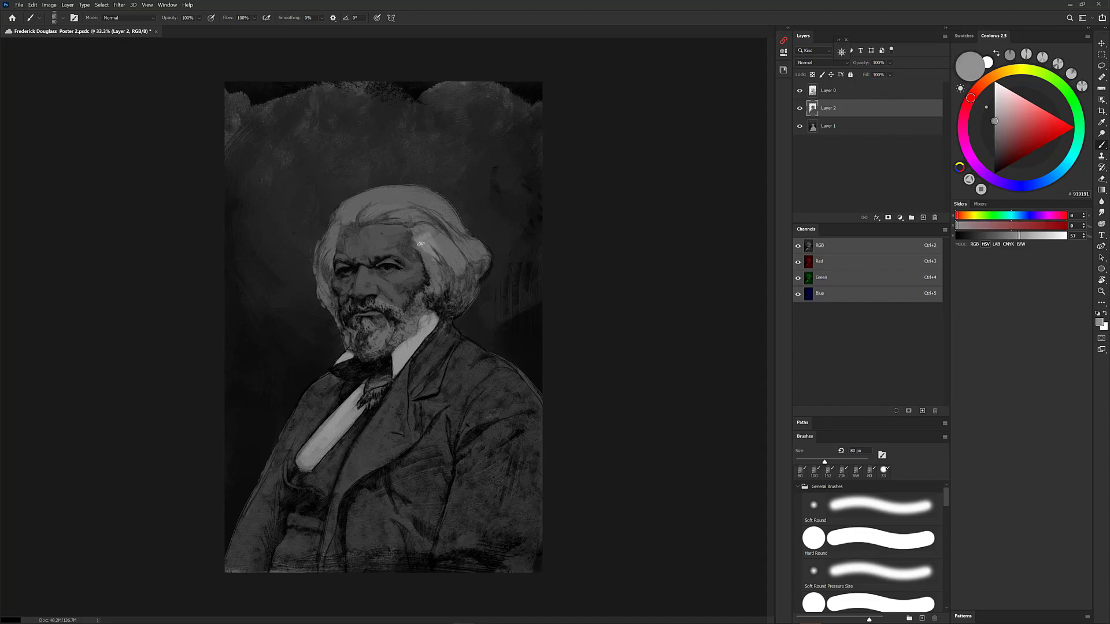
{"action": "left_click_drag", "start_coordinate": [445, 257], "coordinate": [441, 271]}
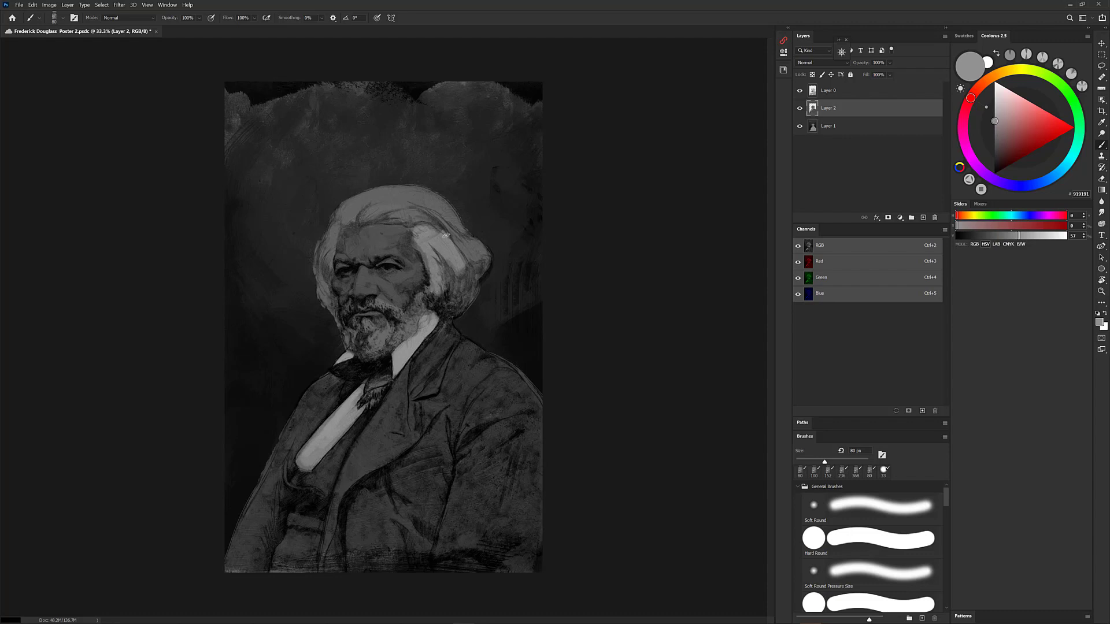
{"action": "key", "text": "ctrl+z"}
Brighten the hair across the top and both sides in 7E7E7E at 80 px, locking the figure layer's transparent pixels
{"action": "left_click_drag", "start_coordinate": [993, 121], "coordinate": [986, 127]}
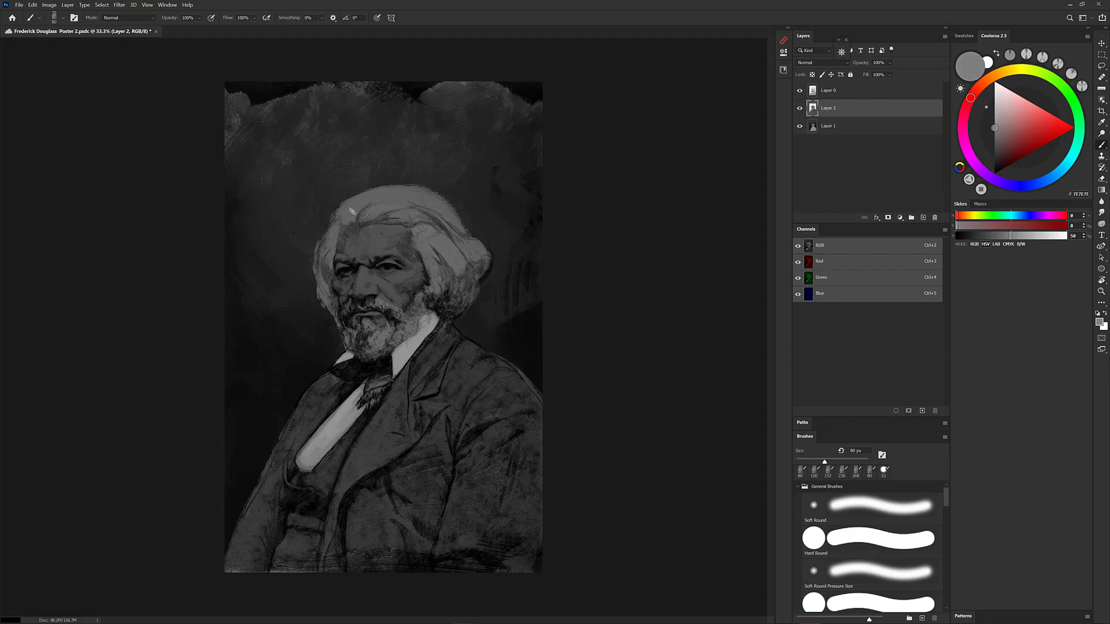
{"action": "mouse_move", "coordinate": [354, 209]}
{"action": "left_mouse_down"}
{"action": "mouse_move", "coordinate": [382, 192]}
{"action": "mouse_move", "coordinate": [412, 218]}
{"action": "left_mouse_up"}
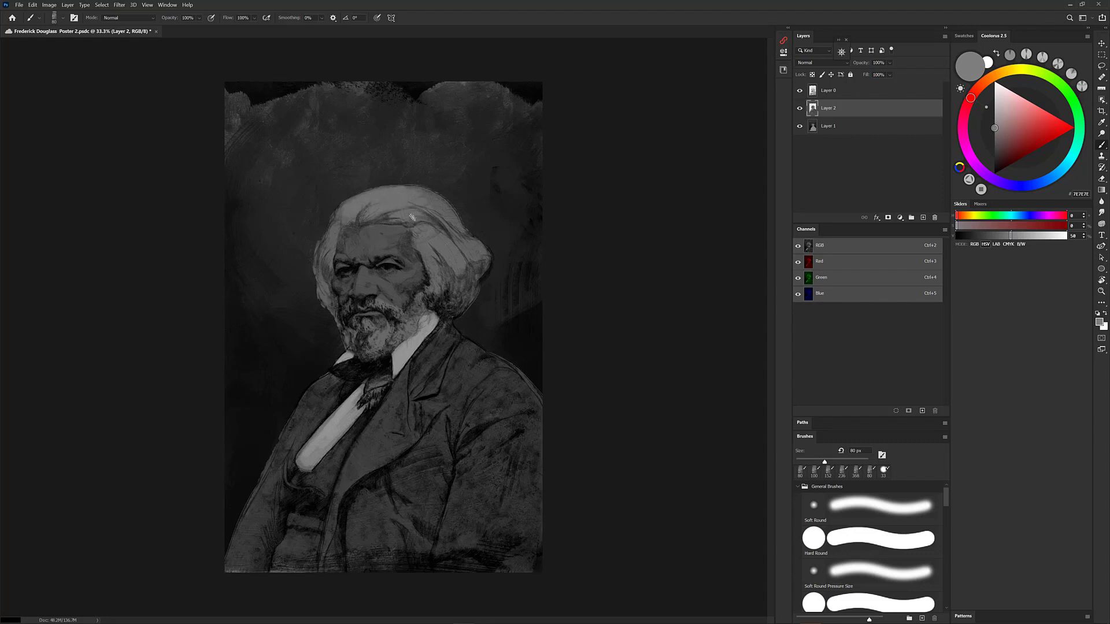
{"action": "key", "text": "slash"}
{"action": "mouse_move", "coordinate": [428, 220]}
{"action": "left_mouse_down"}
{"action": "mouse_move", "coordinate": [447, 279]}
{"action": "mouse_move", "coordinate": [440, 199]}
{"action": "mouse_move", "coordinate": [464, 258]}
{"action": "mouse_move", "coordinate": [444, 273]}
{"action": "mouse_move", "coordinate": [468, 298]}
{"action": "left_mouse_up"}
{"action": "mouse_move", "coordinate": [327, 234]}
{"action": "left_mouse_down"}
{"action": "mouse_move", "coordinate": [322, 273]}
{"action": "mouse_move", "coordinate": [340, 336]}
{"action": "left_mouse_up"}
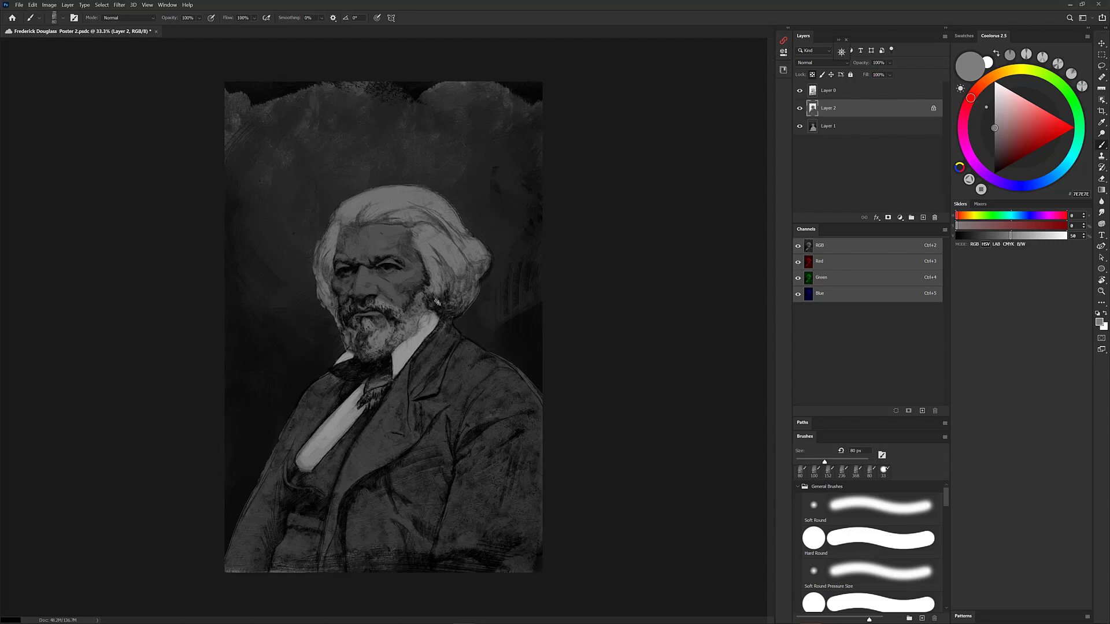
Choose the DPT Worn Oil Pastel brush at 60 px and a dark grey 585858 for shading the shirt
{"action": "right_click", "coordinate": [449, 402]}
{"action": "mouse_move", "coordinate": [428, 415]}
{"action": "left_mouse_down"}
{"action": "mouse_move", "coordinate": [427, 344]}
{"action": "mouse_move", "coordinate": [424, 368]}
{"action": "left_mouse_up"}
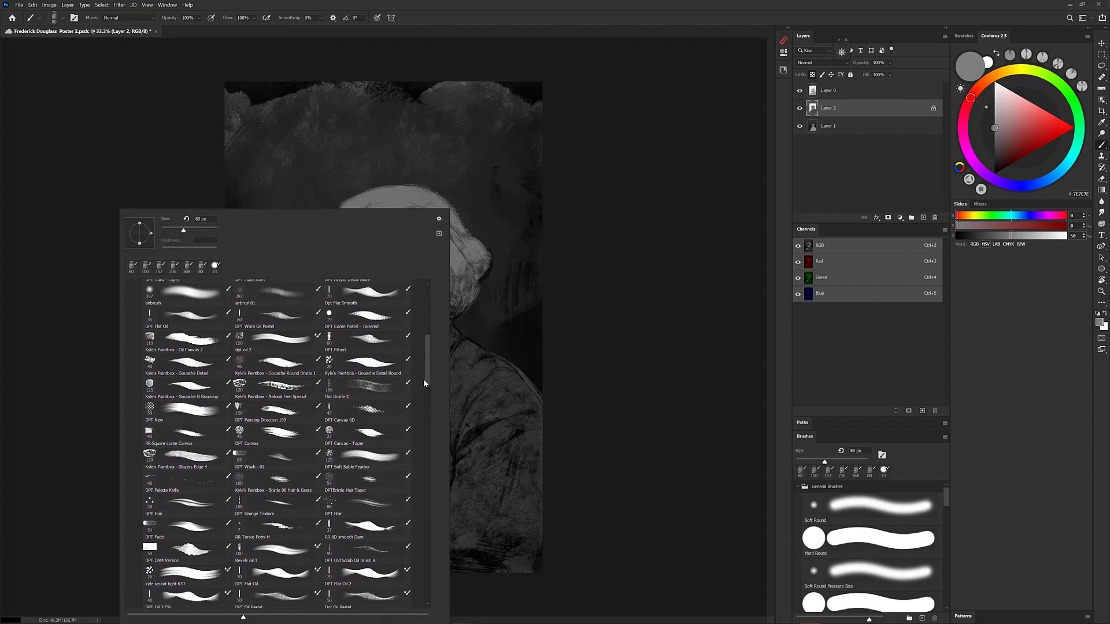
{"action": "left_click_drag", "start_coordinate": [426, 382], "coordinate": [425, 342]}
{"action": "left_click", "coordinate": [297, 408]}
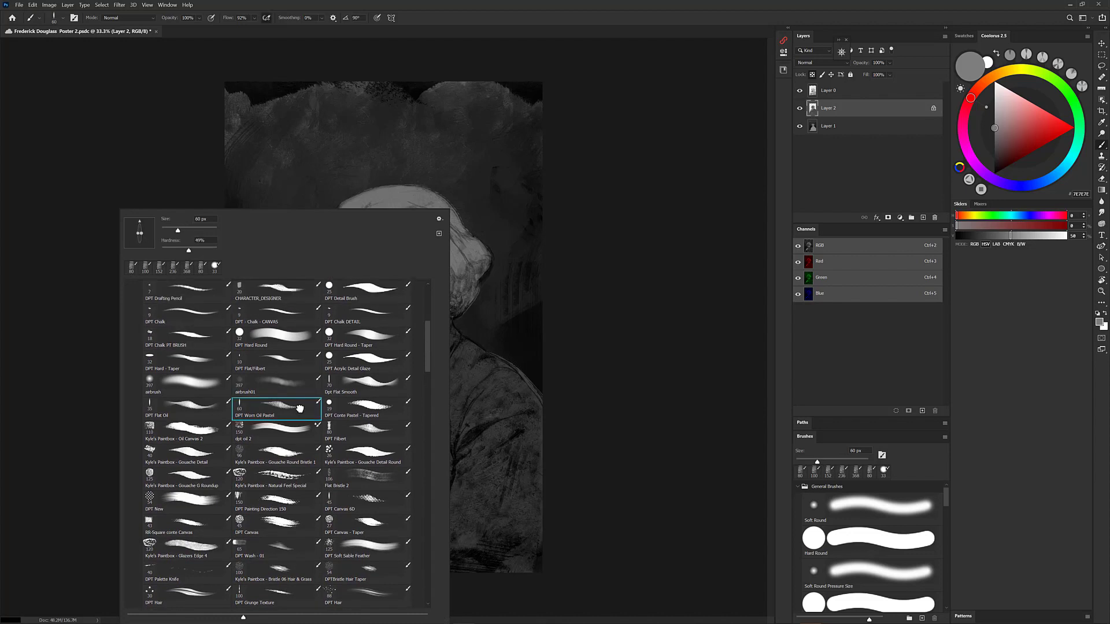
{"action": "left_click", "coordinate": [634, 401]}
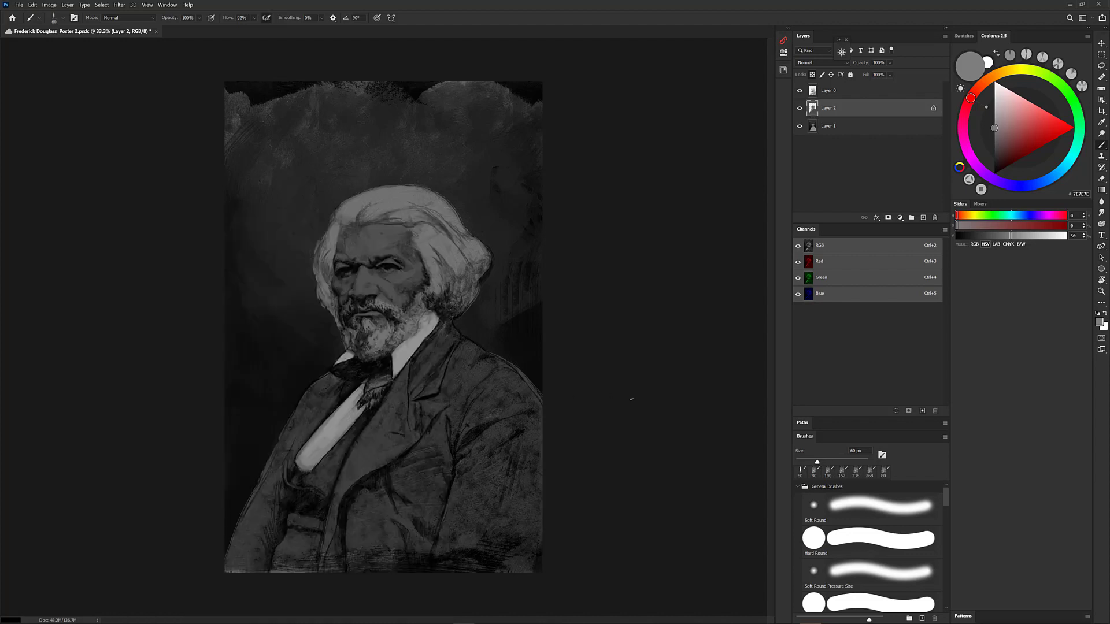
{"action": "left_click", "coordinate": [336, 426], "text": "alt"}
{"action": "left_click", "coordinate": [995, 142]}
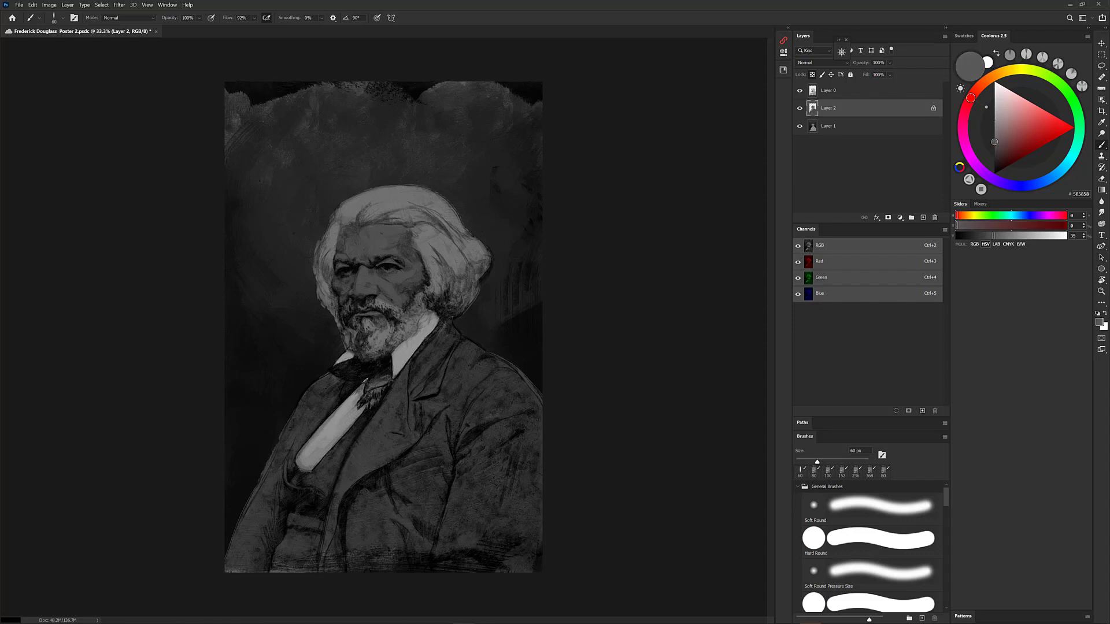
Shade the edges of the shirt front in 585858, enlarging the brush to 88 px
{"action": "left_click_drag", "start_coordinate": [360, 395], "coordinate": [352, 398]}
{"action": "right_click", "coordinate": [359, 395], "text": "alt"}
{"action": "left_click", "coordinate": [359, 410]}
{"action": "left_click", "coordinate": [342, 406]}
{"action": "left_click", "coordinate": [340, 412]}
{"action": "left_click", "coordinate": [307, 443]}
{"action": "left_click_drag", "start_coordinate": [298, 457], "coordinate": [312, 440]}
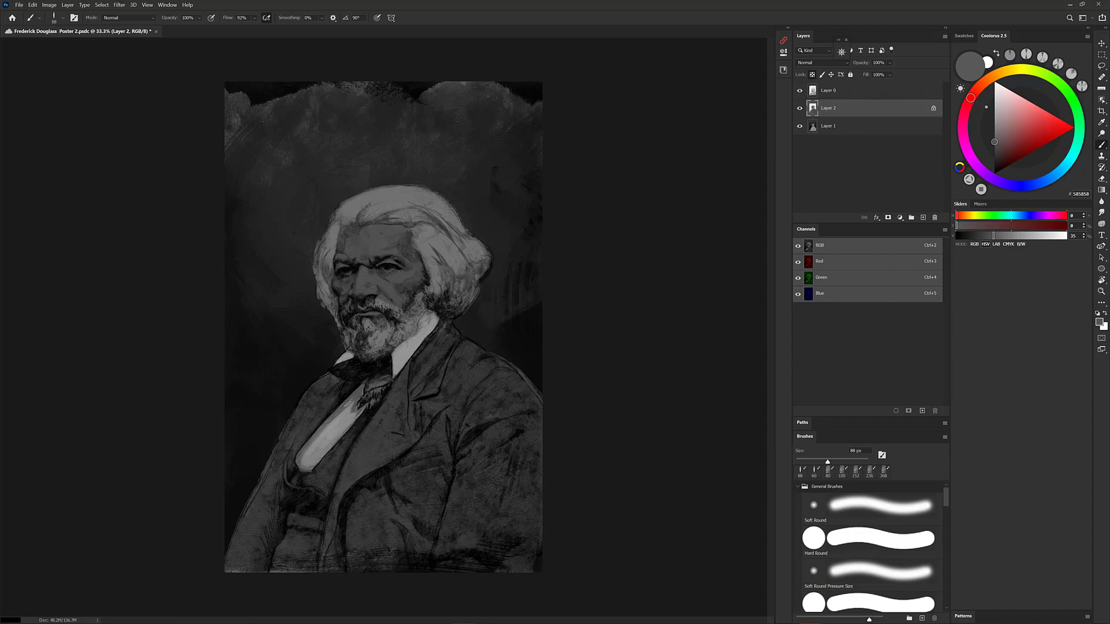
{"action": "left_click_drag", "start_coordinate": [352, 408], "coordinate": [360, 412]}
Shade both sides of the shirt collar beneath the beard and ear in 585858 with the 88 px brush
{"action": "left_click_drag", "start_coordinate": [350, 354], "coordinate": [346, 359]}
{"action": "mouse_move", "coordinate": [434, 314]}
{"action": "left_mouse_down"}
{"action": "mouse_move", "coordinate": [409, 346]}
{"action": "mouse_move", "coordinate": [436, 323]}
{"action": "left_mouse_up"}
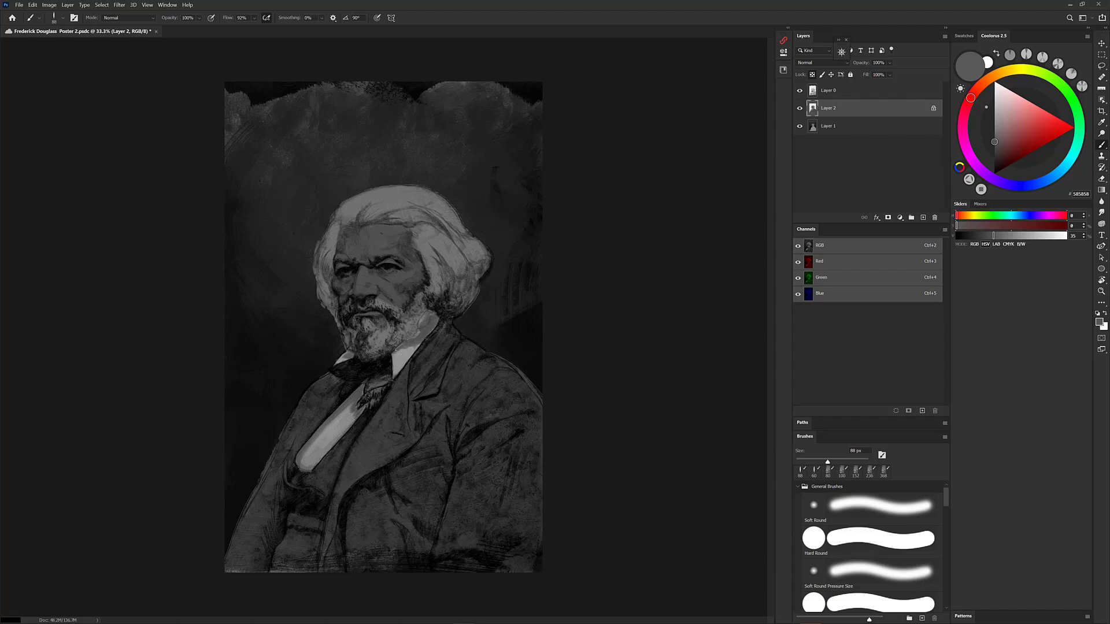
{"action": "right_click", "coordinate": [431, 321]}
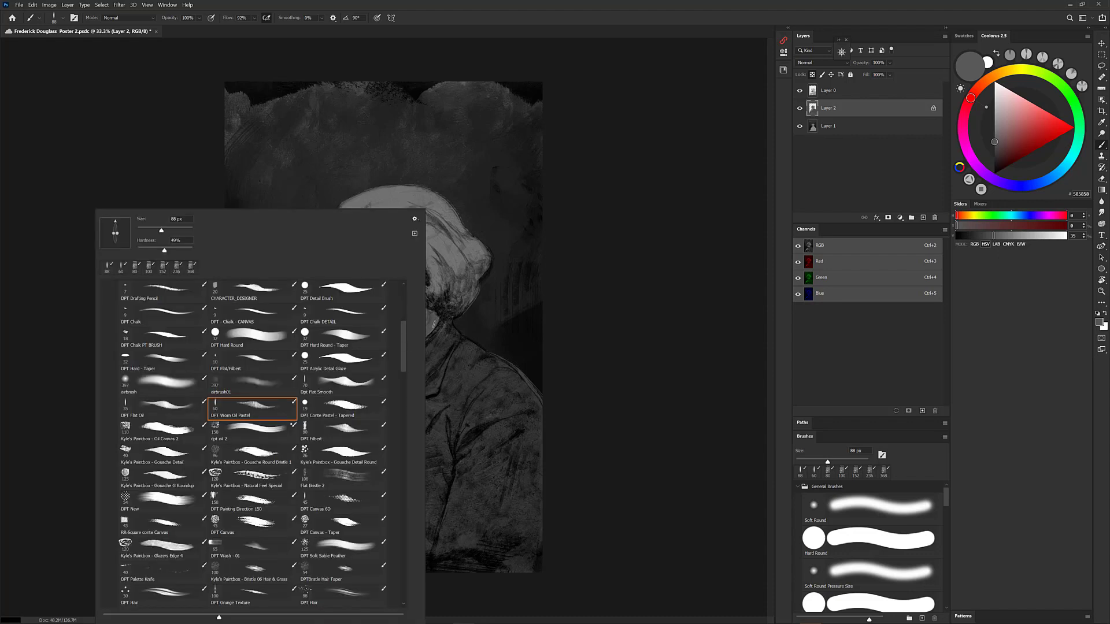
{"action": "left_click", "coordinate": [432, 323]}
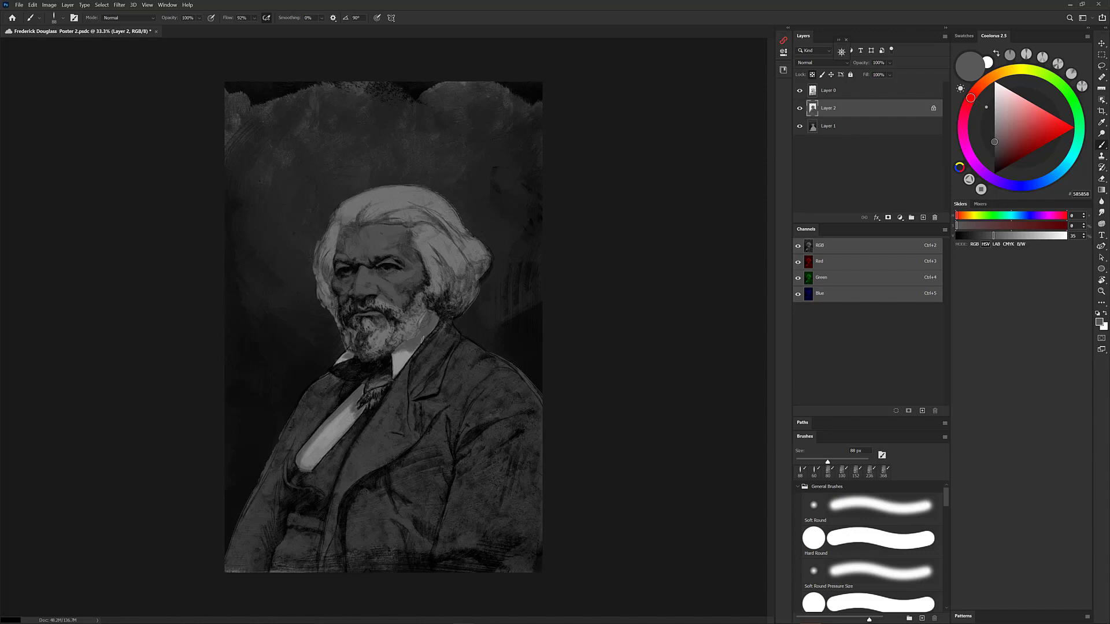
Darken the lower back of the hair with greys sampled from it, down to 474747, using the 88 px brush
{"action": "left_click", "coordinate": [457, 252], "text": "alt"}
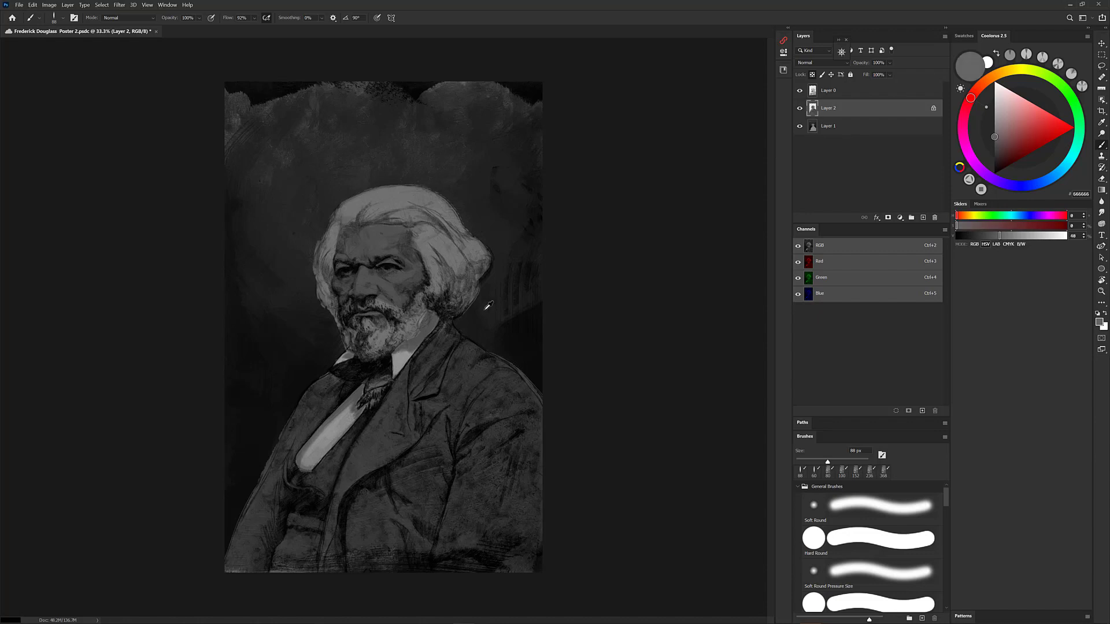
{"action": "left_click", "coordinate": [475, 282], "text": "alt"}
{"action": "left_click", "coordinate": [460, 306], "text": "alt"}
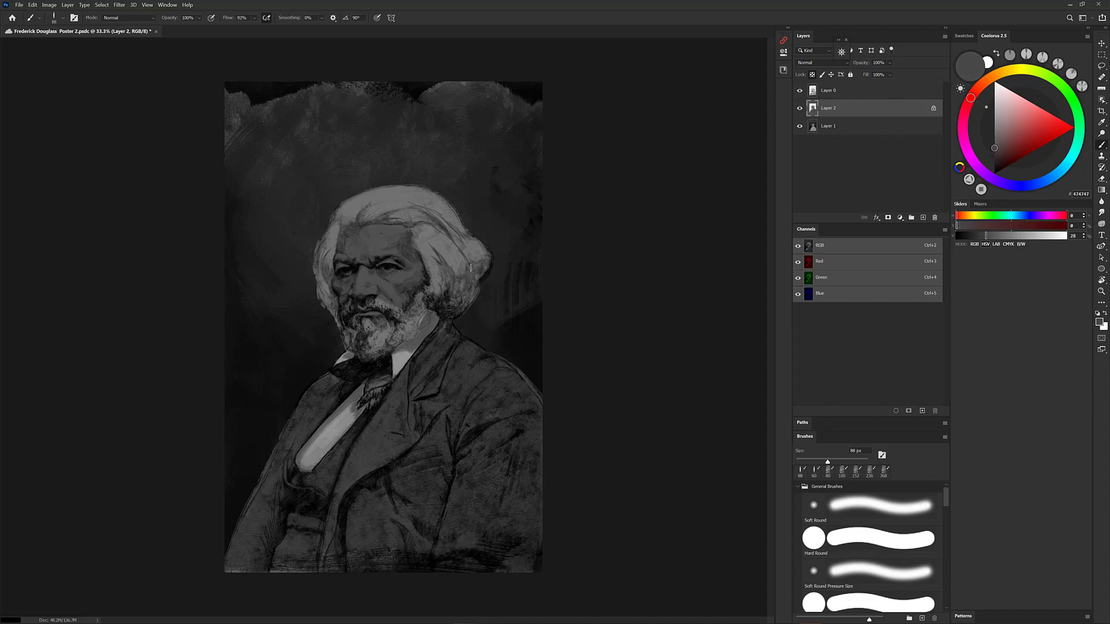
{"action": "mouse_move", "coordinate": [476, 272]}
{"action": "left_mouse_down"}
{"action": "mouse_move", "coordinate": [467, 296]}
{"action": "mouse_move", "coordinate": [452, 287]}
{"action": "left_mouse_up"}
{"action": "key", "text": "super+Tab"}
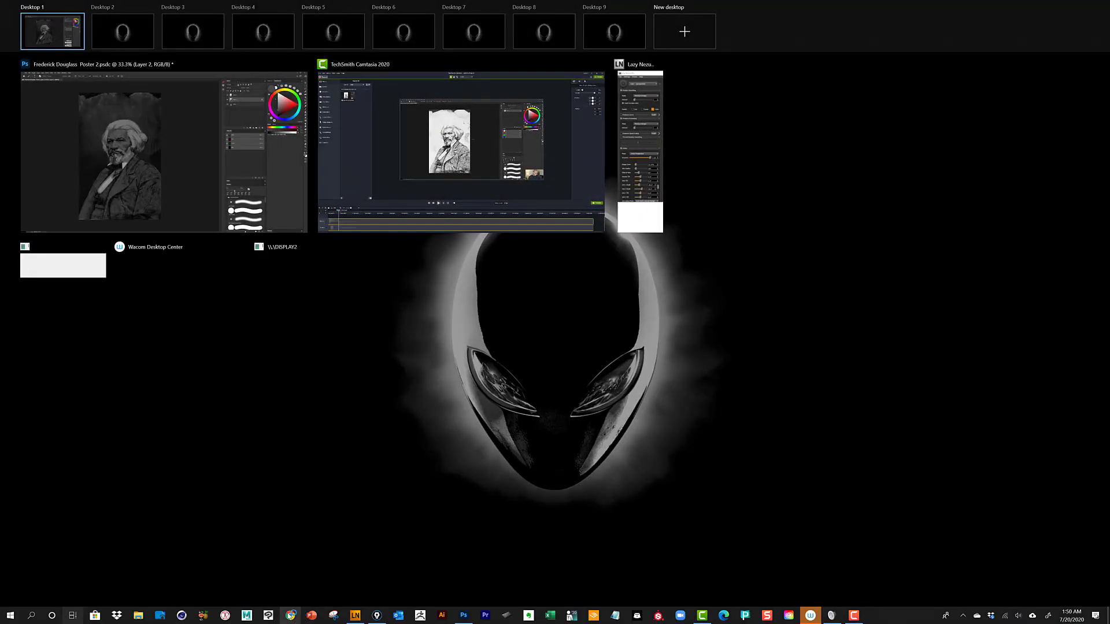
{"action": "key", "text": "Escape"}
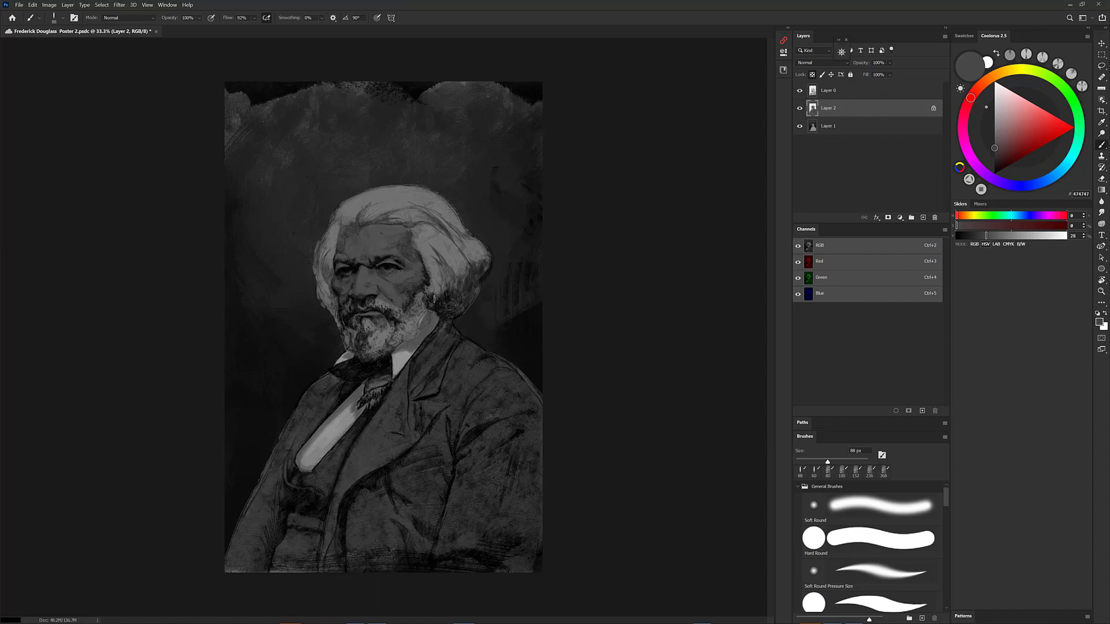
Save the portrait document
{"action": "key", "text": "ctrl+s"}
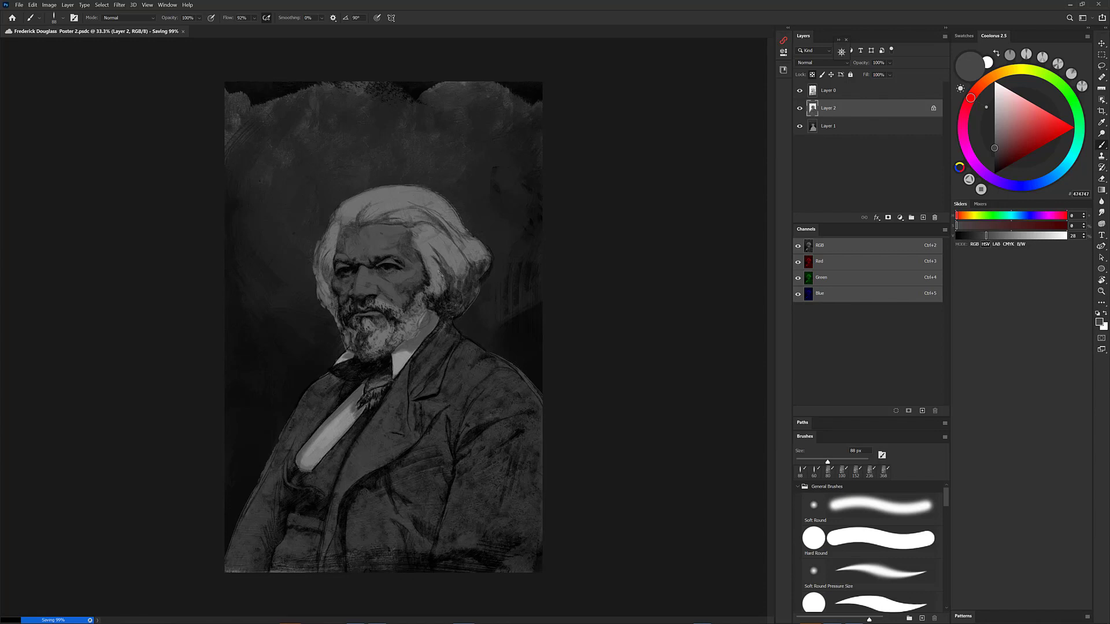
Shade the hair beside the temple opposite the ear in 565656, starting from a grey sampled from the hair
{"action": "left_click", "coordinate": [439, 272], "text": "alt"}
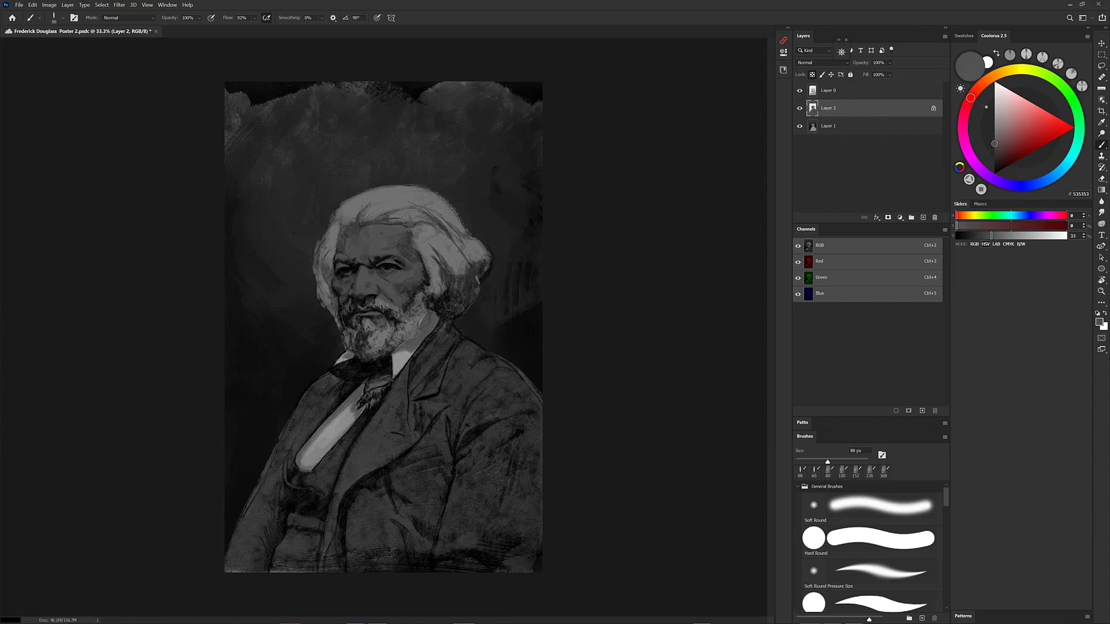
{"action": "left_click_drag", "start_coordinate": [995, 144], "coordinate": [994, 136]}
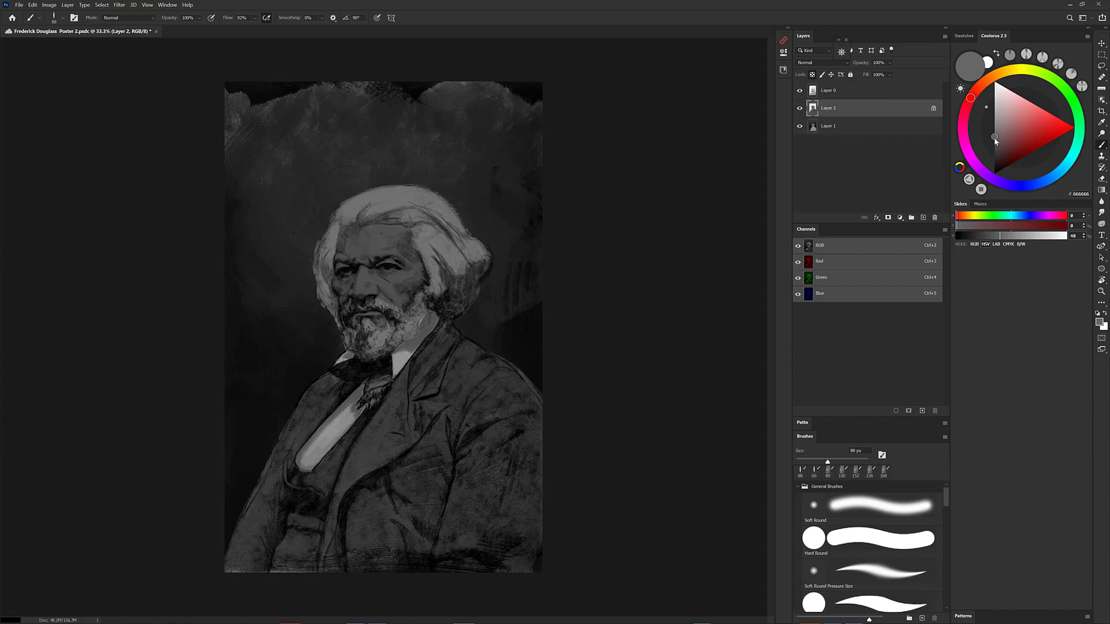
{"action": "left_click_drag", "start_coordinate": [995, 140], "coordinate": [995, 145]}
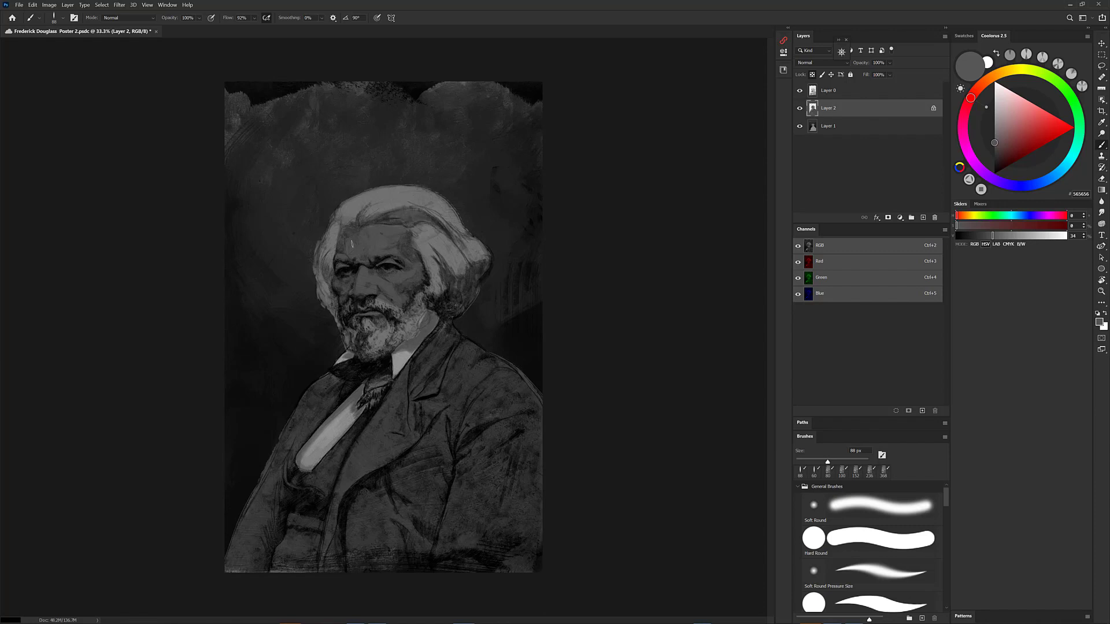
{"action": "mouse_move", "coordinate": [327, 253]}
{"action": "left_mouse_down"}
{"action": "mouse_move", "coordinate": [317, 263]}
{"action": "mouse_move", "coordinate": [331, 312]}
{"action": "mouse_move", "coordinate": [321, 287]}
{"action": "left_mouse_up"}
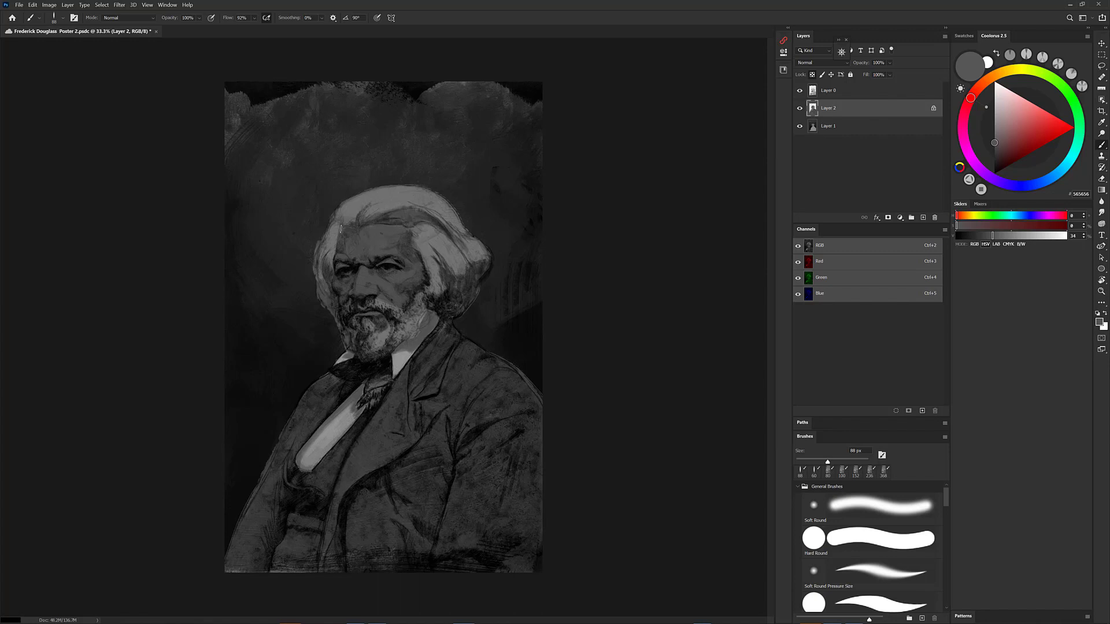
Darken the shadowed forehead and brow with greys sampled from the face, 363636 and 424242
{"action": "left_click", "coordinate": [342, 246], "text": "alt"}
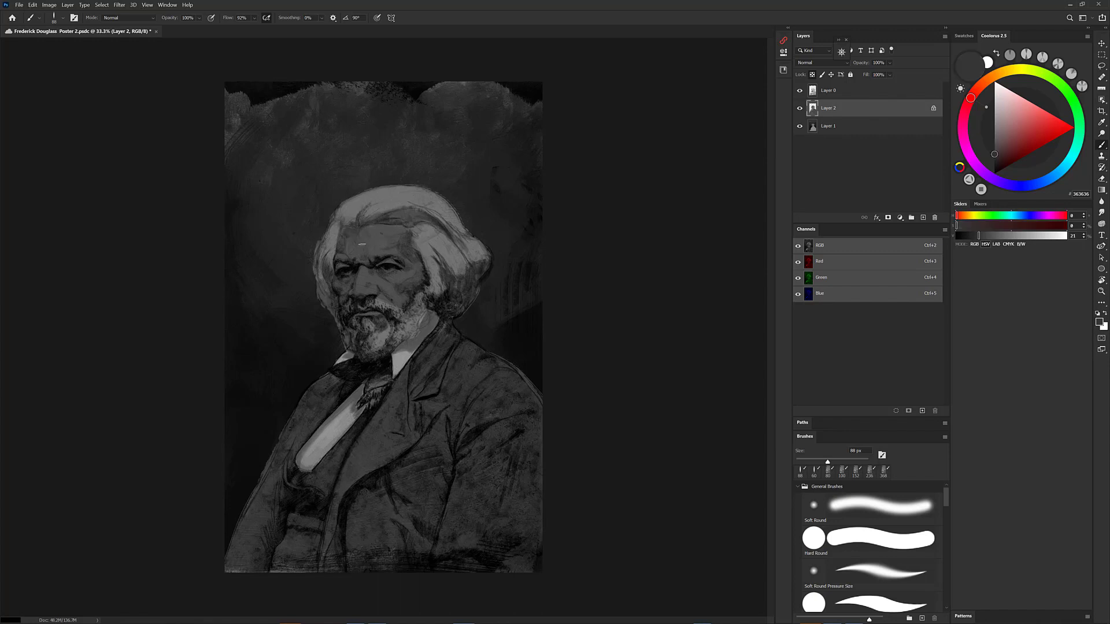
{"action": "left_click", "coordinate": [372, 240], "text": "alt"}
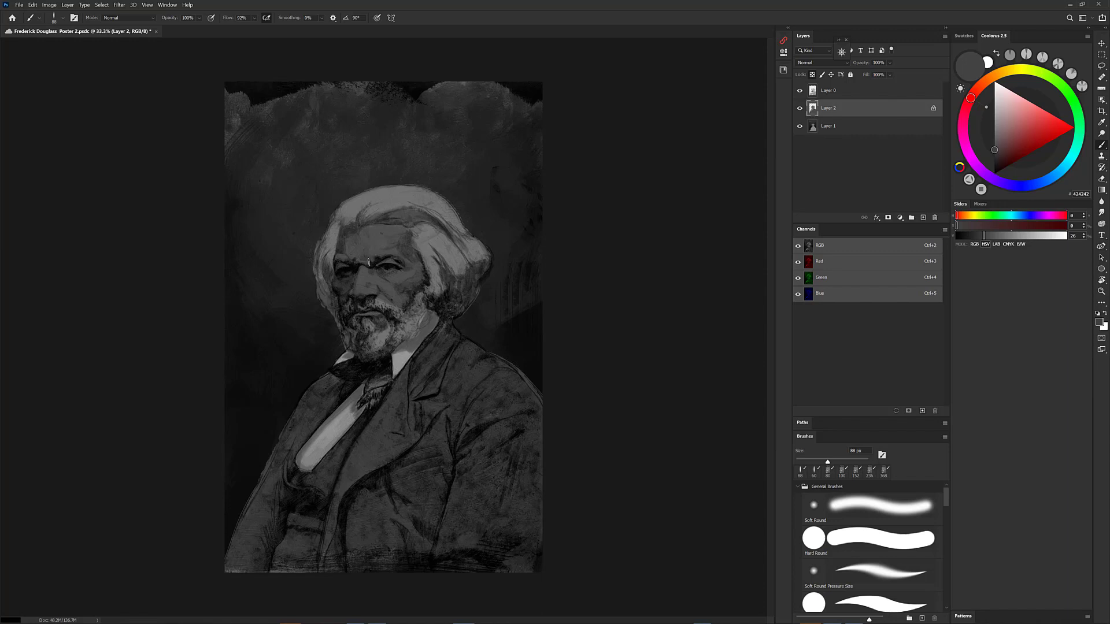
{"action": "left_click_drag", "start_coordinate": [354, 262], "coordinate": [353, 268]}
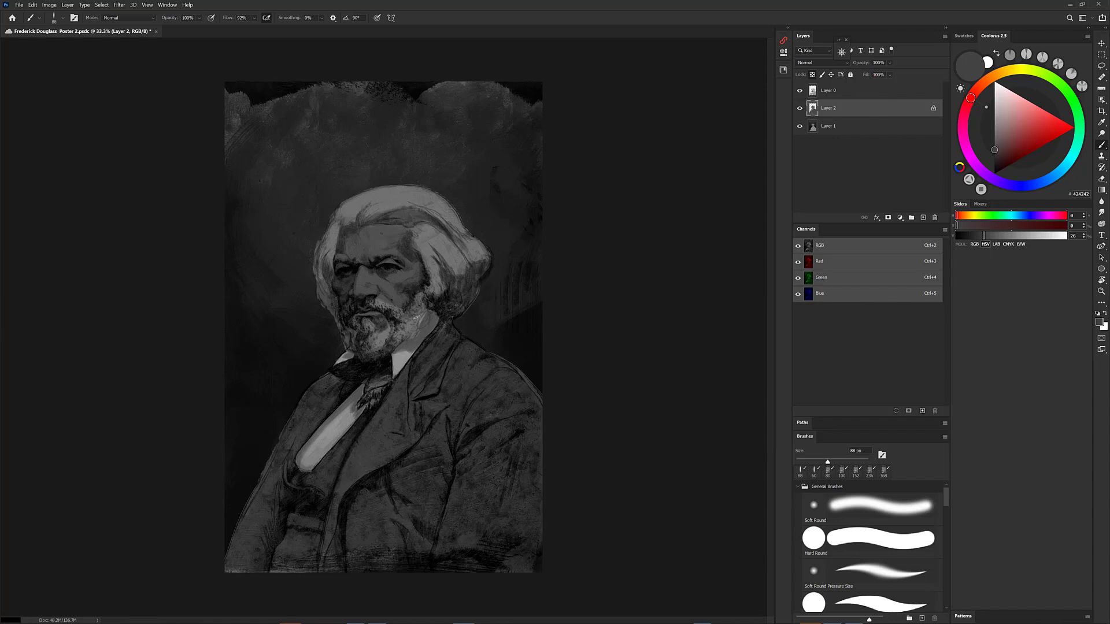
Darken the waistcoat and the shadowed side of the coat in 262626 with the 88 px brush
{"action": "left_click", "coordinate": [485, 554], "text": "alt"}
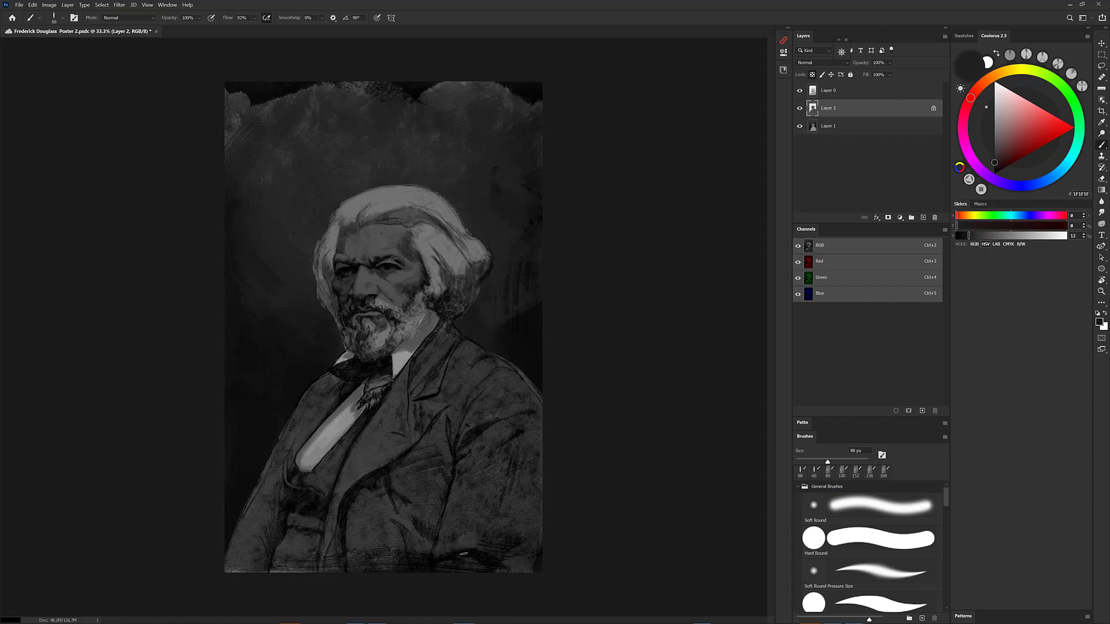
{"action": "left_click", "coordinate": [471, 509], "text": "alt"}
{"action": "left_click", "coordinate": [457, 554], "text": "alt"}
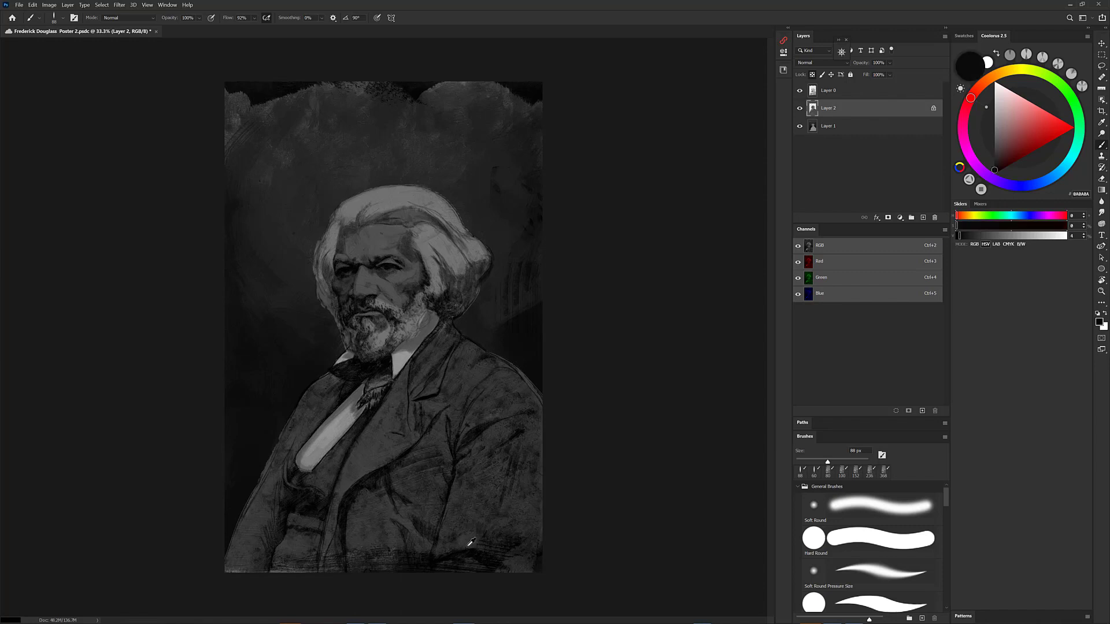
{"action": "left_click", "coordinate": [991, 165]}
{"action": "left_click", "coordinate": [991, 164]}
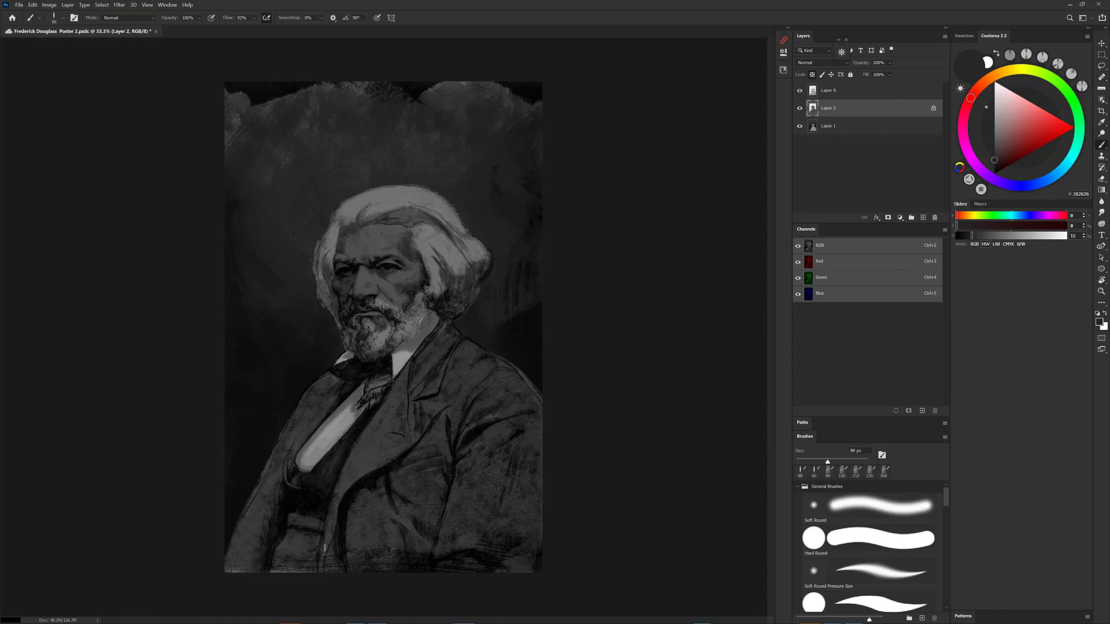
{"action": "mouse_move", "coordinate": [355, 385]}
{"action": "left_mouse_down"}
{"action": "mouse_move", "coordinate": [301, 425]}
{"action": "mouse_move", "coordinate": [306, 392]}
{"action": "mouse_move", "coordinate": [329, 376]}
{"action": "left_mouse_up"}
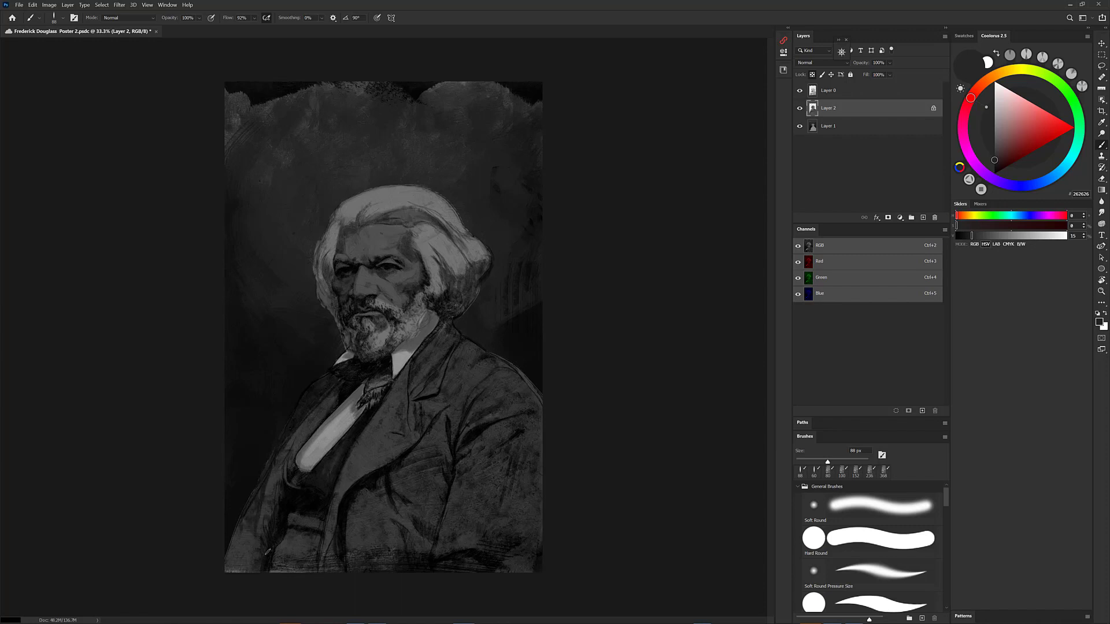
{"action": "left_click_drag", "start_coordinate": [243, 535], "coordinate": [230, 546]}
Fill in the bow tie and deepen the shadows on the near coat sleeve in 262626
{"action": "mouse_move", "coordinate": [444, 322]}
{"action": "left_mouse_down"}
{"action": "mouse_move", "coordinate": [421, 363]}
{"action": "mouse_move", "coordinate": [448, 356]}
{"action": "mouse_move", "coordinate": [389, 409]}
{"action": "mouse_move", "coordinate": [388, 381]}
{"action": "mouse_move", "coordinate": [400, 379]}
{"action": "mouse_move", "coordinate": [387, 362]}
{"action": "mouse_move", "coordinate": [367, 396]}
{"action": "mouse_move", "coordinate": [390, 381]}
{"action": "mouse_move", "coordinate": [383, 371]}
{"action": "mouse_move", "coordinate": [365, 374]}
{"action": "mouse_move", "coordinate": [357, 361]}
{"action": "mouse_move", "coordinate": [337, 369]}
{"action": "mouse_move", "coordinate": [387, 389]}
{"action": "left_mouse_up"}
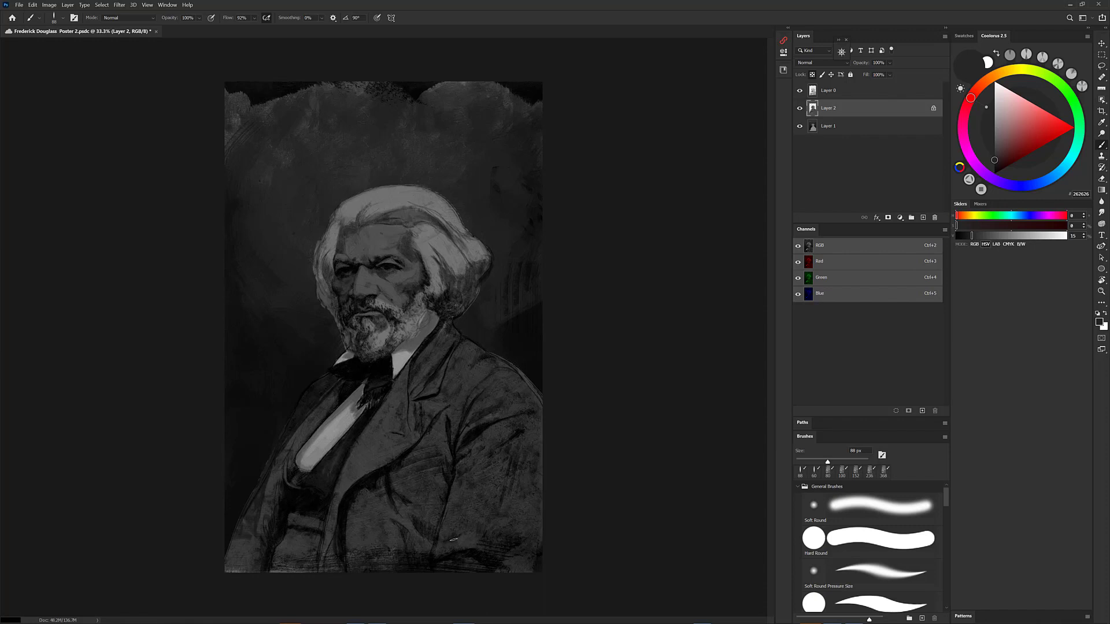
{"action": "left_click_drag", "start_coordinate": [522, 495], "coordinate": [490, 533]}
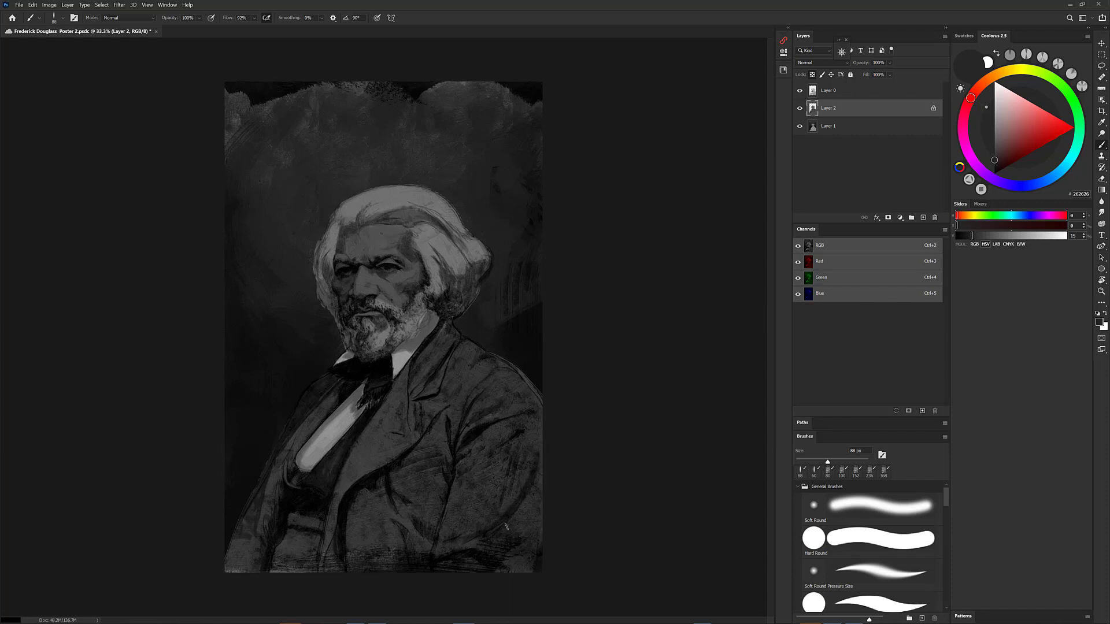
{"action": "left_click_drag", "start_coordinate": [448, 534], "coordinate": [488, 490]}
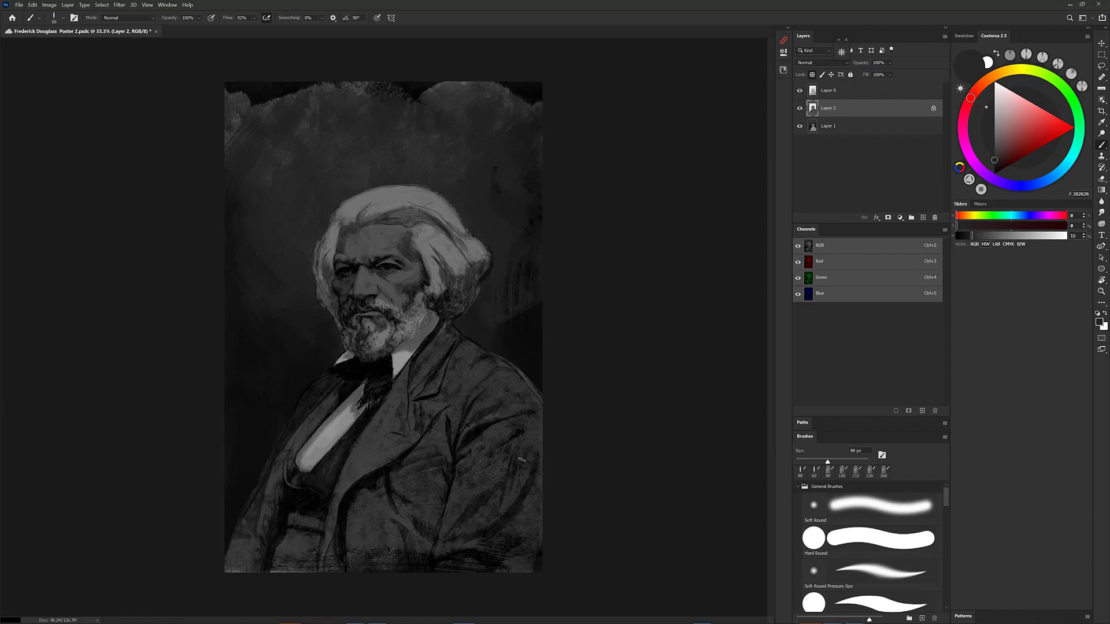
{"action": "left_click_drag", "start_coordinate": [532, 458], "coordinate": [510, 502]}
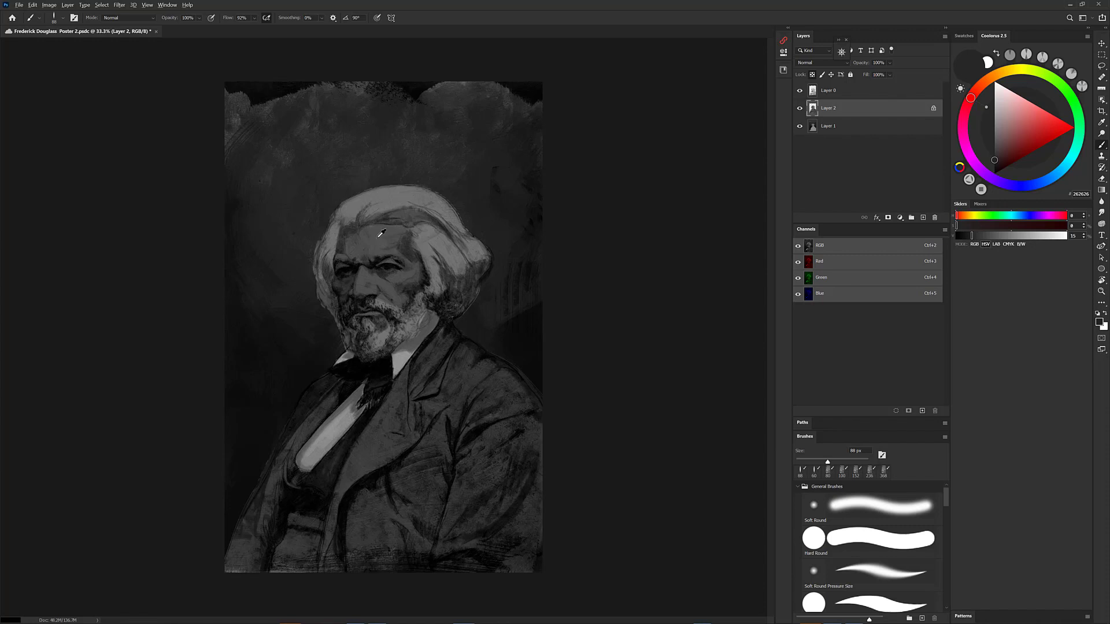
Lighten the forehead and nose in 6D6D6D, reducing the brush to 70 px
{"action": "left_click_drag", "start_coordinate": [995, 156], "coordinate": [995, 135]}
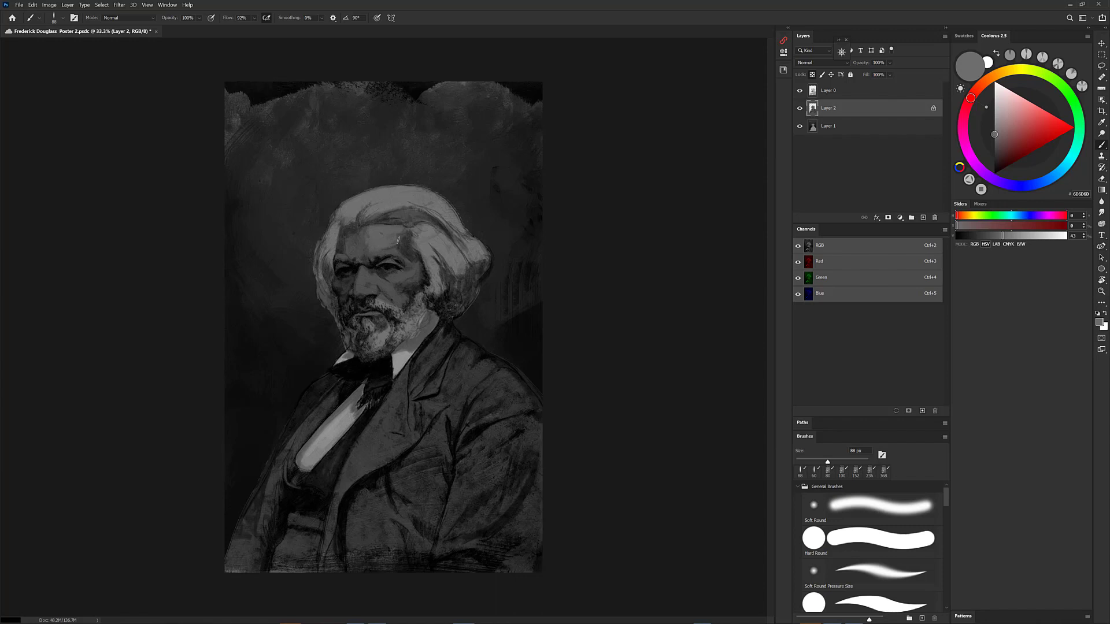
{"action": "key", "text": "ctrl+plus"}
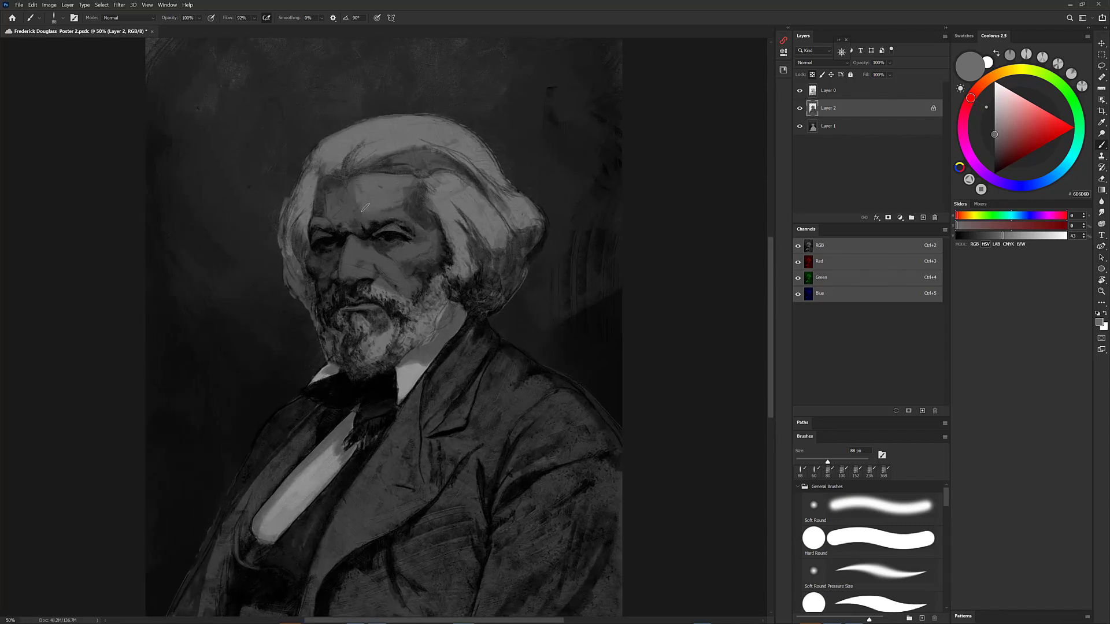
{"action": "left_click_drag", "start_coordinate": [341, 218], "coordinate": [331, 206]}
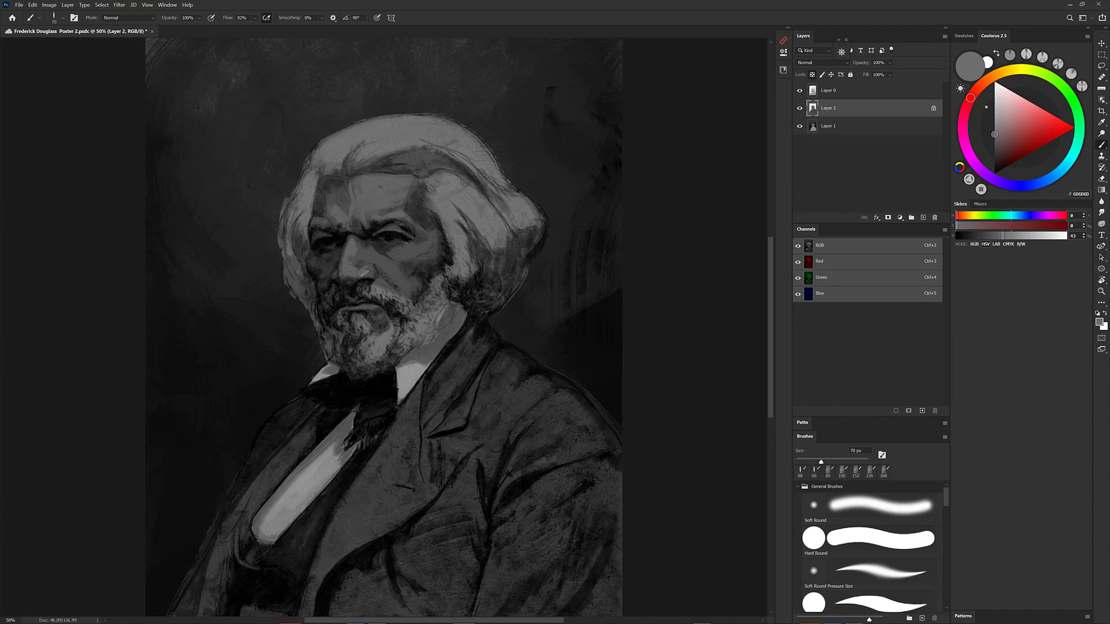
{"action": "left_click_drag", "start_coordinate": [367, 270], "coordinate": [366, 273]}
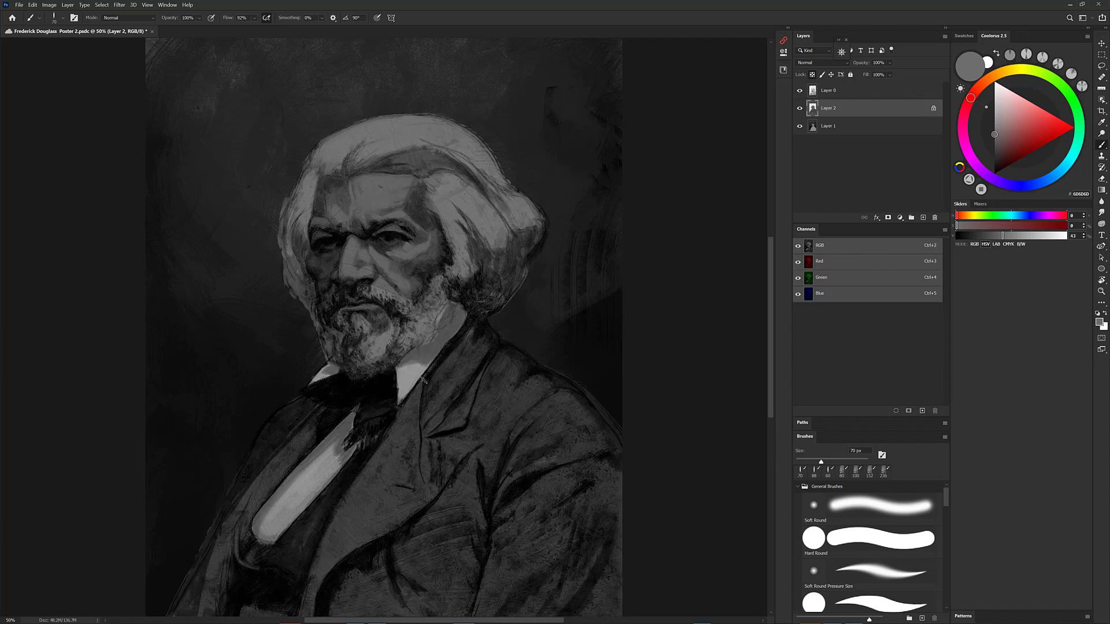
Add small 6D6D6D highlights around the eye and above the mouth with a 50 px brush
{"action": "key", "text": "bracketleft"}
{"action": "key", "text": "bracketleft"}
{"action": "left_click_drag", "start_coordinate": [389, 229], "coordinate": [396, 229]}
{"action": "left_click_drag", "start_coordinate": [403, 231], "coordinate": [411, 236]}
{"action": "left_click_drag", "start_coordinate": [356, 309], "coordinate": [363, 307]}
{"action": "left_click_drag", "start_coordinate": [349, 297], "coordinate": [359, 300]}
Brush ABABAB highlights along the front and crown of the hair, enlarging the brush to 80 px
{"action": "left_click", "coordinate": [994, 116]}
{"action": "right_click", "coordinate": [341, 153]}
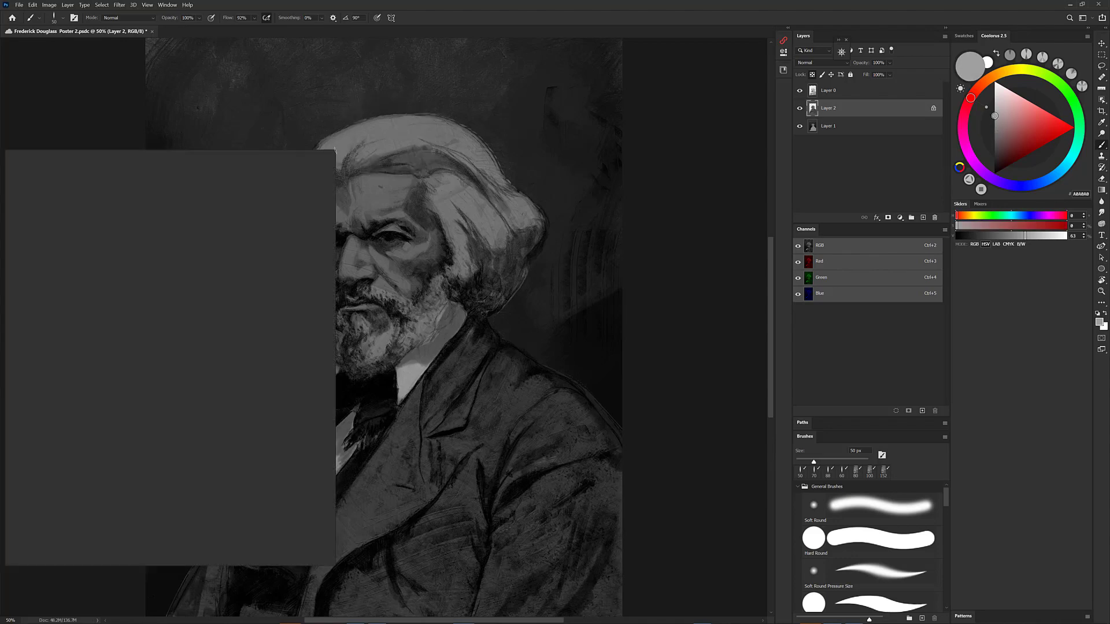
{"action": "key", "text": "Escape"}
{"action": "key", "text": "bracketright"}
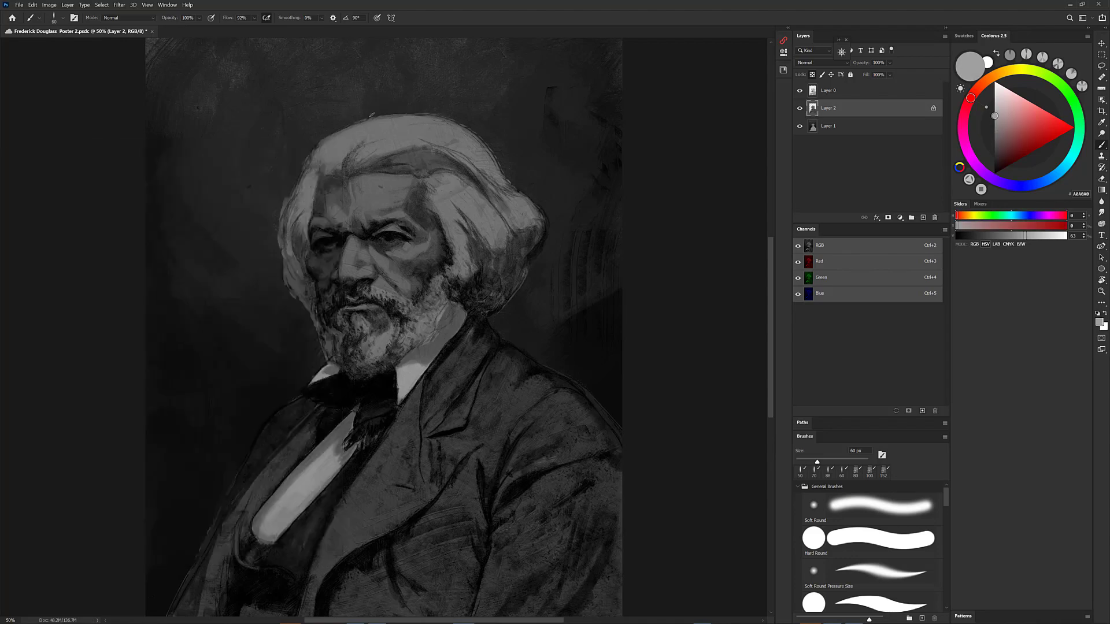
{"action": "mouse_move", "coordinate": [331, 153]}
{"action": "left_mouse_down"}
{"action": "mouse_move", "coordinate": [373, 123]}
{"action": "mouse_move", "coordinate": [321, 149]}
{"action": "mouse_move", "coordinate": [328, 156]}
{"action": "mouse_move", "coordinate": [349, 136]}
{"action": "mouse_move", "coordinate": [331, 159]}
{"action": "mouse_move", "coordinate": [376, 124]}
{"action": "mouse_move", "coordinate": [360, 126]}
{"action": "mouse_move", "coordinate": [416, 117]}
{"action": "left_mouse_up"}
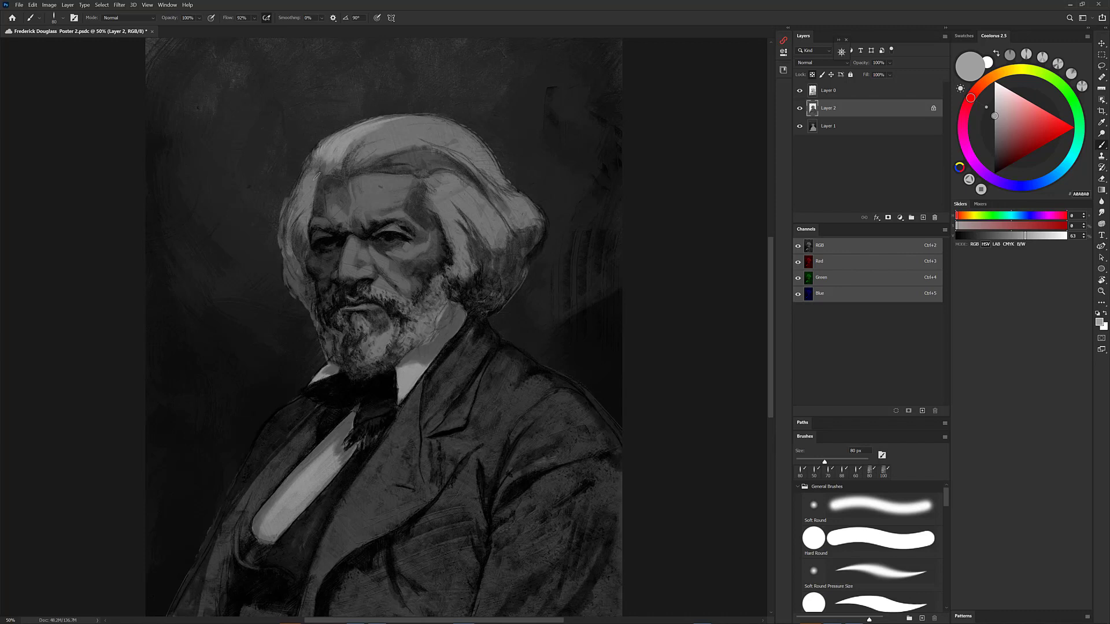
{"action": "mouse_move", "coordinate": [317, 174]}
{"action": "left_mouse_down"}
{"action": "mouse_move", "coordinate": [294, 200]}
{"action": "mouse_move", "coordinate": [306, 216]}
{"action": "mouse_move", "coordinate": [307, 182]}
{"action": "left_mouse_up"}
{"action": "mouse_move", "coordinate": [378, 127]}
{"action": "left_mouse_down"}
{"action": "mouse_move", "coordinate": [401, 115]}
{"action": "mouse_move", "coordinate": [360, 126]}
{"action": "mouse_move", "coordinate": [419, 116]}
{"action": "mouse_move", "coordinate": [391, 124]}
{"action": "mouse_move", "coordinate": [435, 118]}
{"action": "mouse_move", "coordinate": [478, 135]}
{"action": "left_mouse_up"}
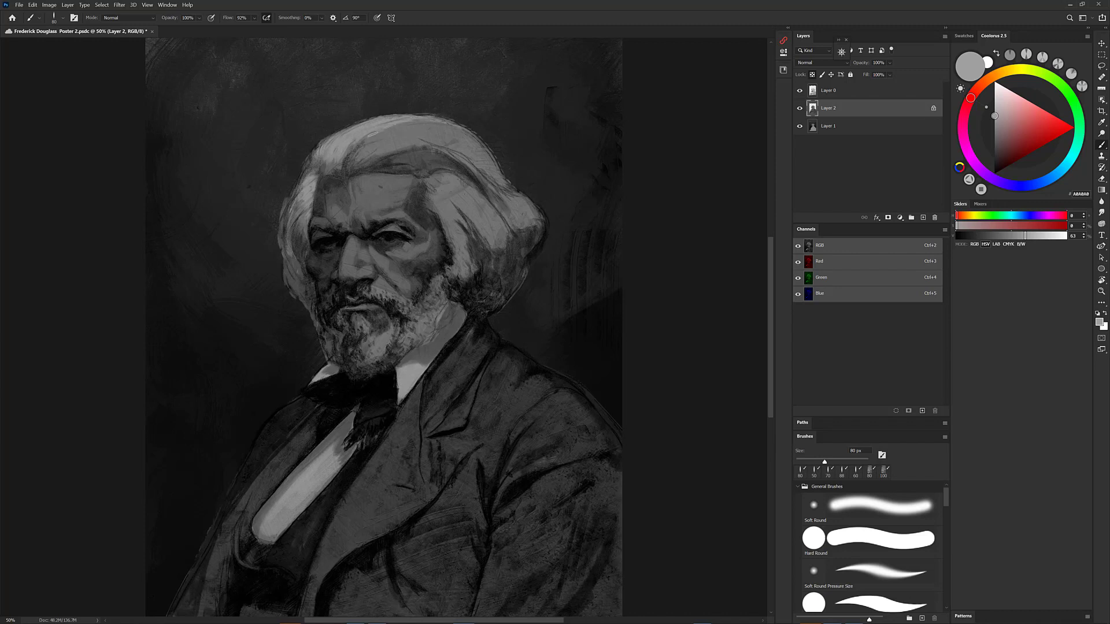
Build up sweeping ABABAB strands across the top of the hair and down toward the back
{"action": "left_click_drag", "start_coordinate": [375, 133], "coordinate": [442, 123]}
{"action": "mouse_move", "coordinate": [367, 146]}
{"action": "left_mouse_down"}
{"action": "mouse_move", "coordinate": [406, 133]}
{"action": "mouse_move", "coordinate": [370, 148]}
{"action": "mouse_move", "coordinate": [431, 129]}
{"action": "left_mouse_up"}
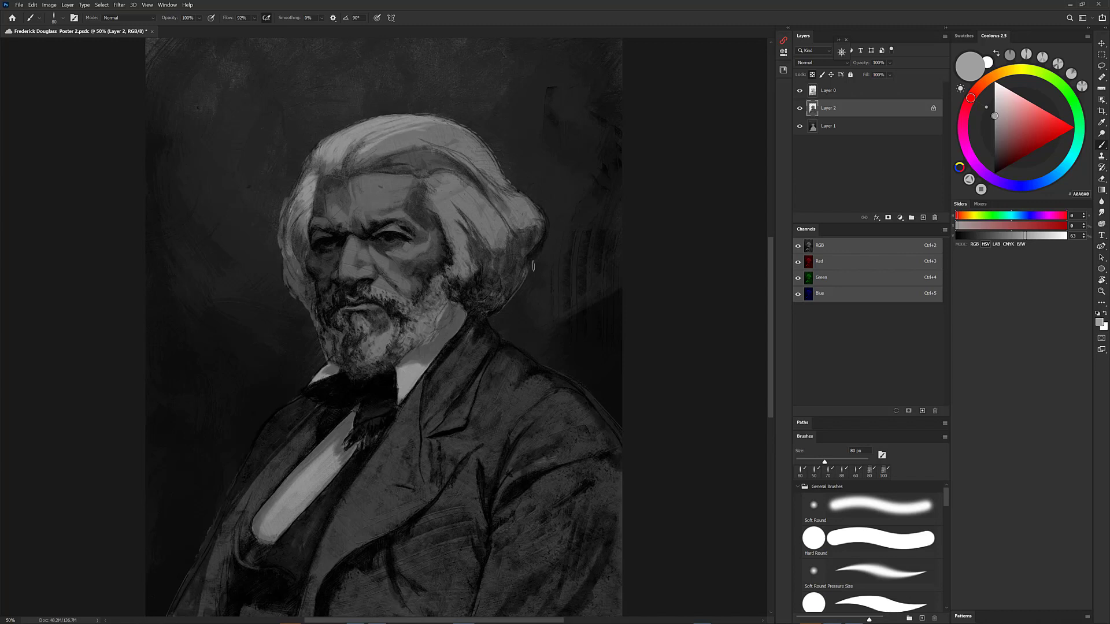
{"action": "mouse_move", "coordinate": [413, 128]}
{"action": "left_mouse_down"}
{"action": "mouse_move", "coordinate": [451, 125]}
{"action": "mouse_move", "coordinate": [391, 138]}
{"action": "mouse_move", "coordinate": [458, 131]}
{"action": "left_mouse_up"}
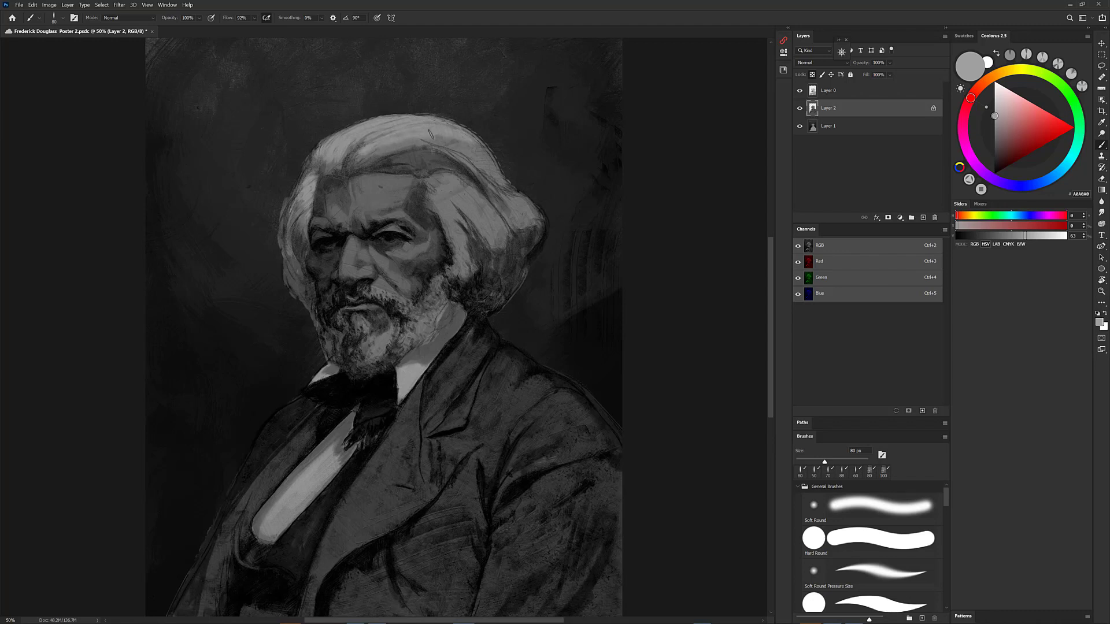
{"action": "left_click_drag", "start_coordinate": [432, 134], "coordinate": [497, 168]}
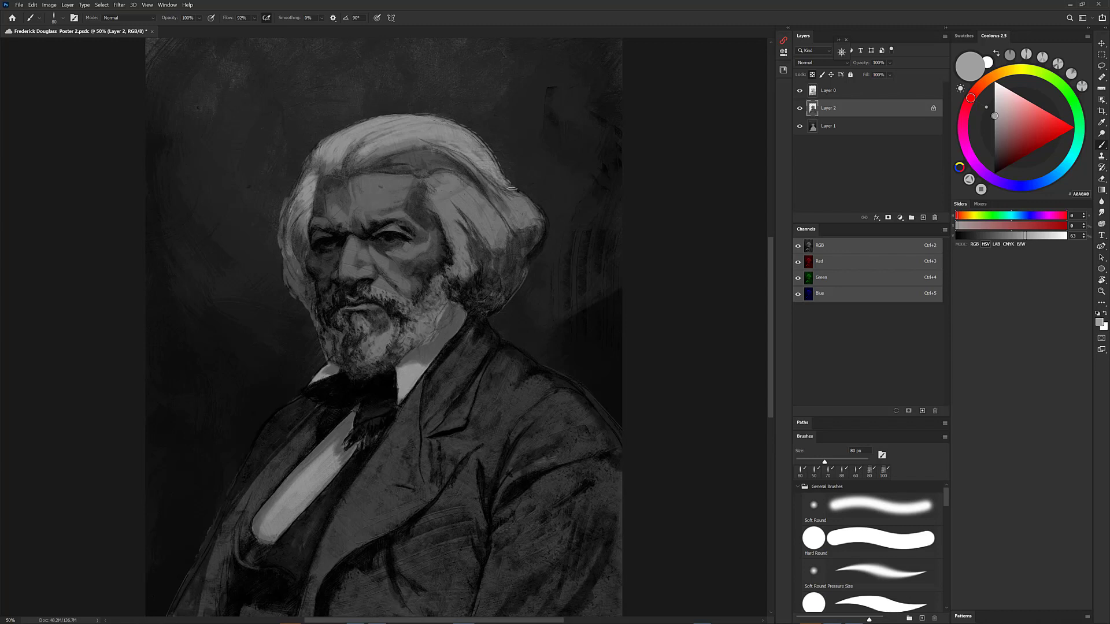
Lighten the side and back locks of hair in ABABAB, plus the strands above the forehead
{"action": "mouse_move", "coordinate": [497, 191]}
{"action": "left_mouse_down"}
{"action": "mouse_move", "coordinate": [532, 205]}
{"action": "mouse_move", "coordinate": [506, 195]}
{"action": "left_mouse_up"}
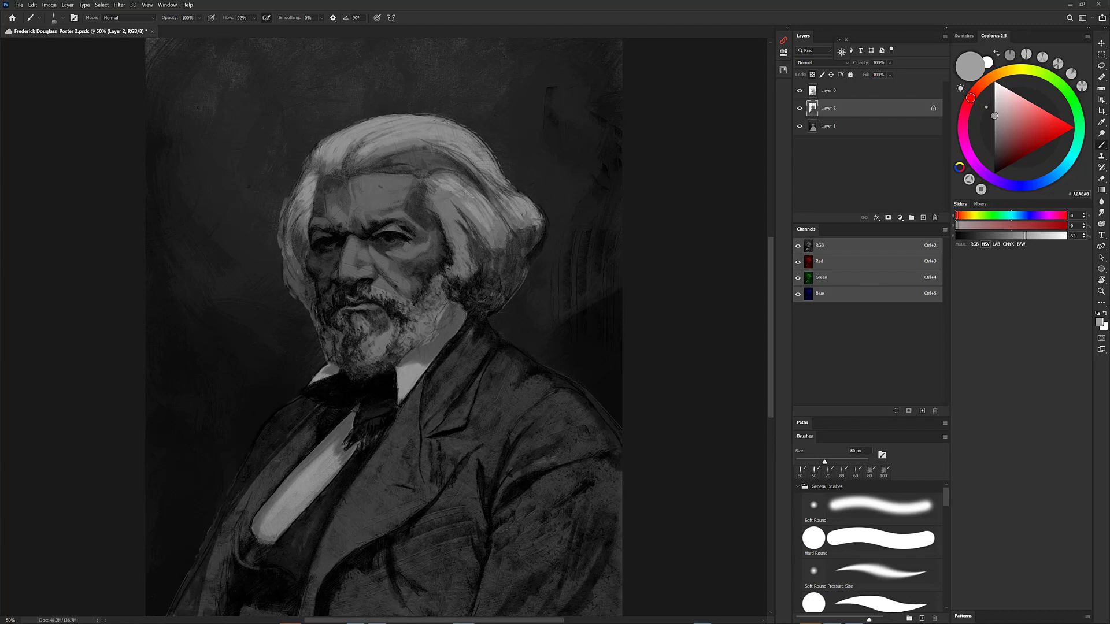
{"action": "mouse_move", "coordinate": [438, 203]}
{"action": "left_mouse_down"}
{"action": "mouse_move", "coordinate": [459, 244]}
{"action": "mouse_move", "coordinate": [457, 229]}
{"action": "mouse_move", "coordinate": [453, 285]}
{"action": "mouse_move", "coordinate": [459, 227]}
{"action": "mouse_move", "coordinate": [453, 293]}
{"action": "mouse_move", "coordinate": [456, 253]}
{"action": "mouse_move", "coordinate": [455, 276]}
{"action": "mouse_move", "coordinate": [469, 260]}
{"action": "mouse_move", "coordinate": [457, 196]}
{"action": "mouse_move", "coordinate": [436, 181]}
{"action": "mouse_move", "coordinate": [470, 214]}
{"action": "left_mouse_up"}
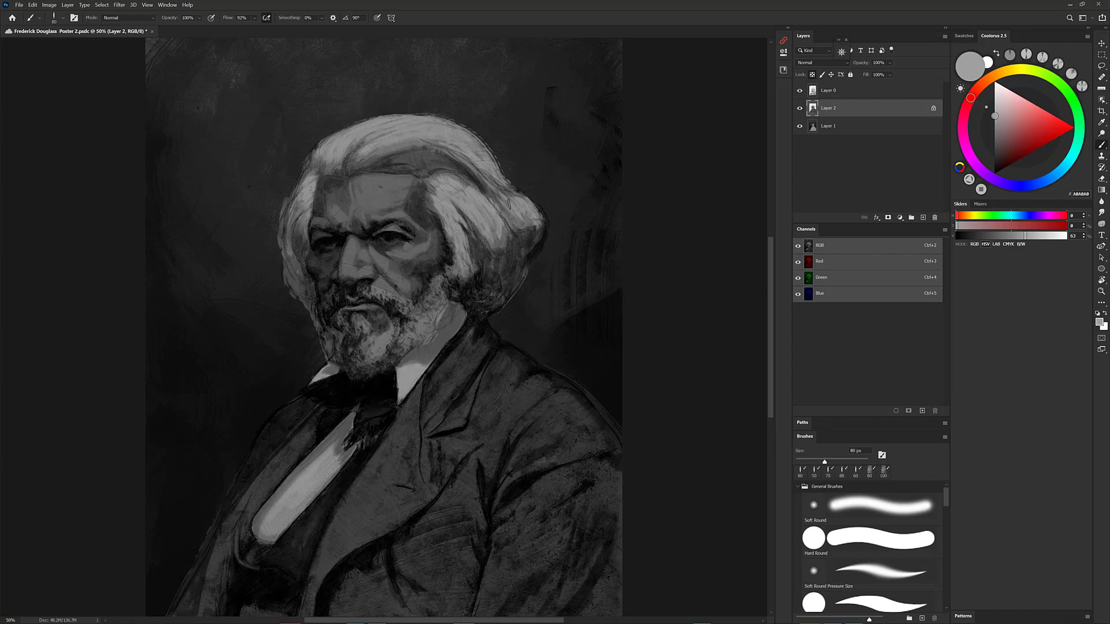
{"action": "left_click_drag", "start_coordinate": [509, 204], "coordinate": [508, 195]}
{"action": "mouse_move", "coordinate": [414, 146]}
{"action": "left_mouse_down"}
{"action": "mouse_move", "coordinate": [404, 157]}
{"action": "mouse_move", "coordinate": [422, 153]}
{"action": "left_mouse_up"}
Tone the hair just above the forehead in 7A7A7A, adjusted from a grey sampled there
{"action": "left_click", "coordinate": [415, 162], "text": "alt"}
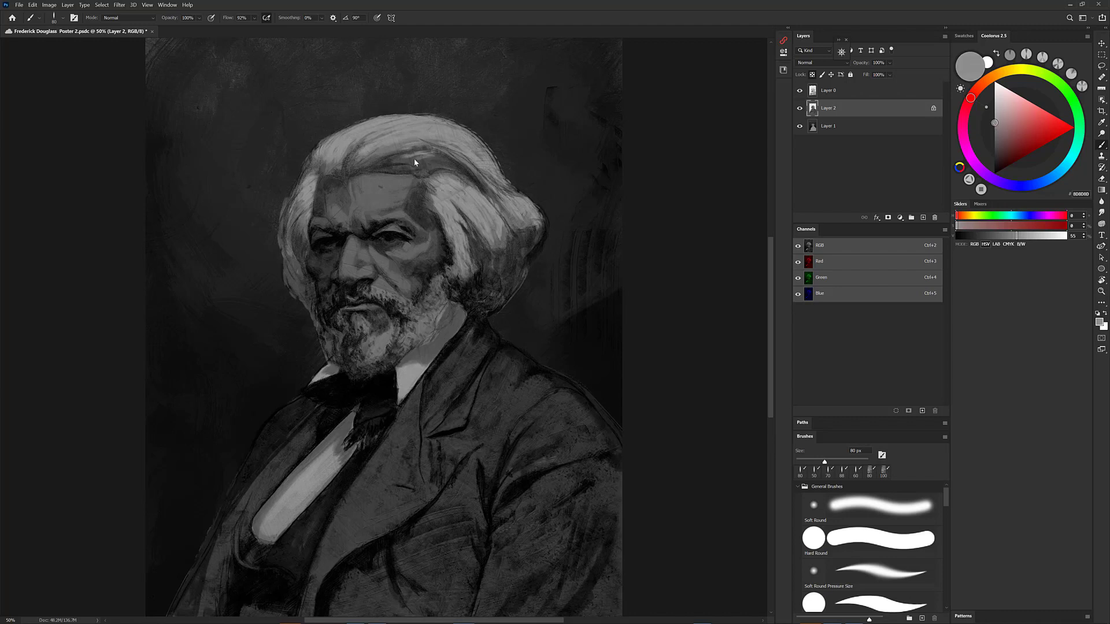
{"action": "left_click", "coordinate": [996, 130]}
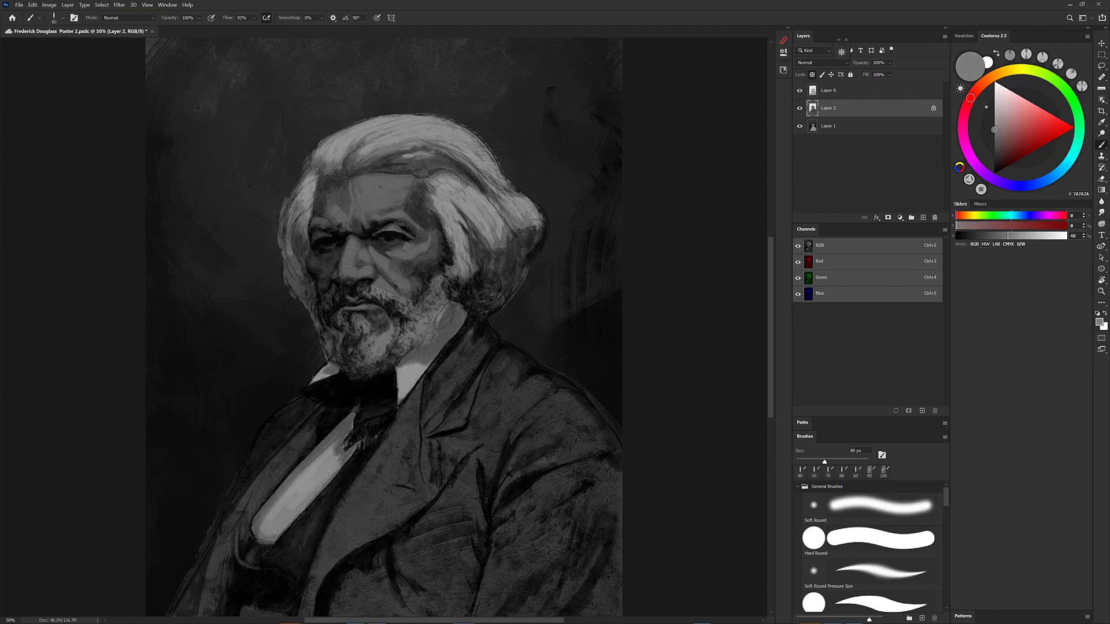
{"action": "left_click_drag", "start_coordinate": [450, 163], "coordinate": [406, 163]}
Create a layer above the sketch and repaint the outer edge of the cheek and beard with sampled dark greys, including 181818
{"action": "left_click", "coordinate": [881, 92]}
{"action": "left_click", "coordinate": [923, 217]}
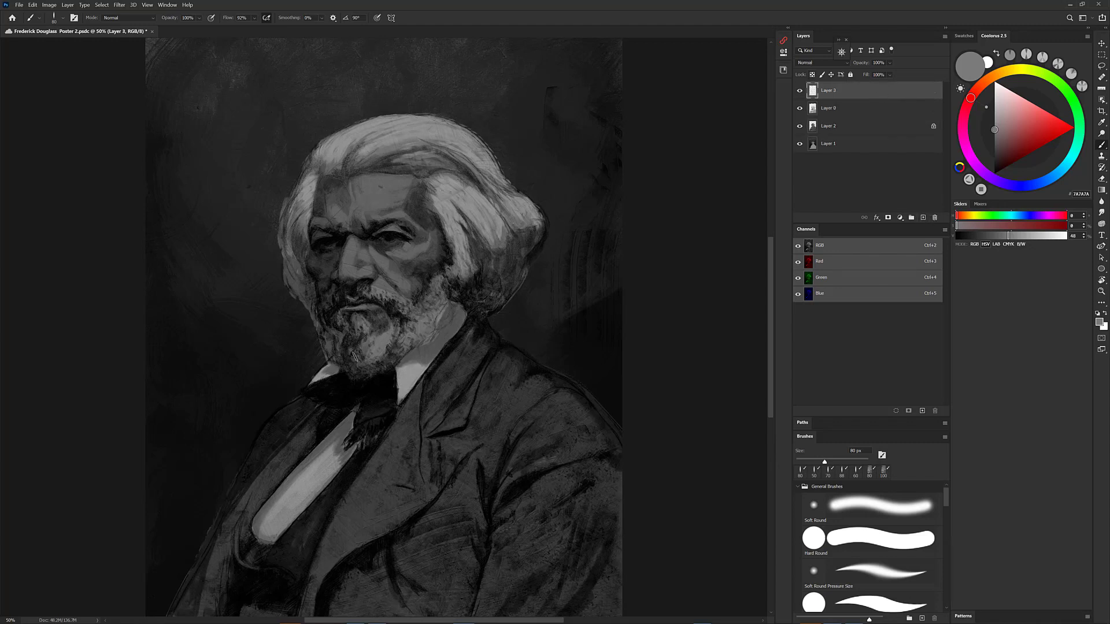
{"action": "left_click", "coordinate": [311, 317], "text": "alt"}
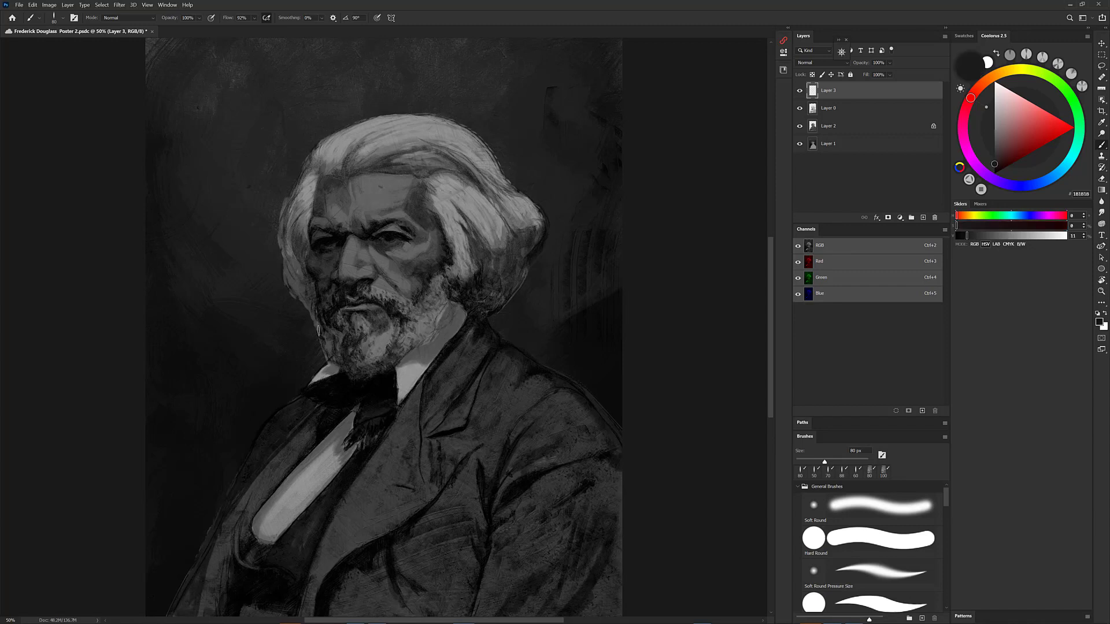
{"action": "left_click_drag", "start_coordinate": [313, 310], "coordinate": [332, 358]}
{"action": "left_click", "coordinate": [334, 326], "text": "alt"}
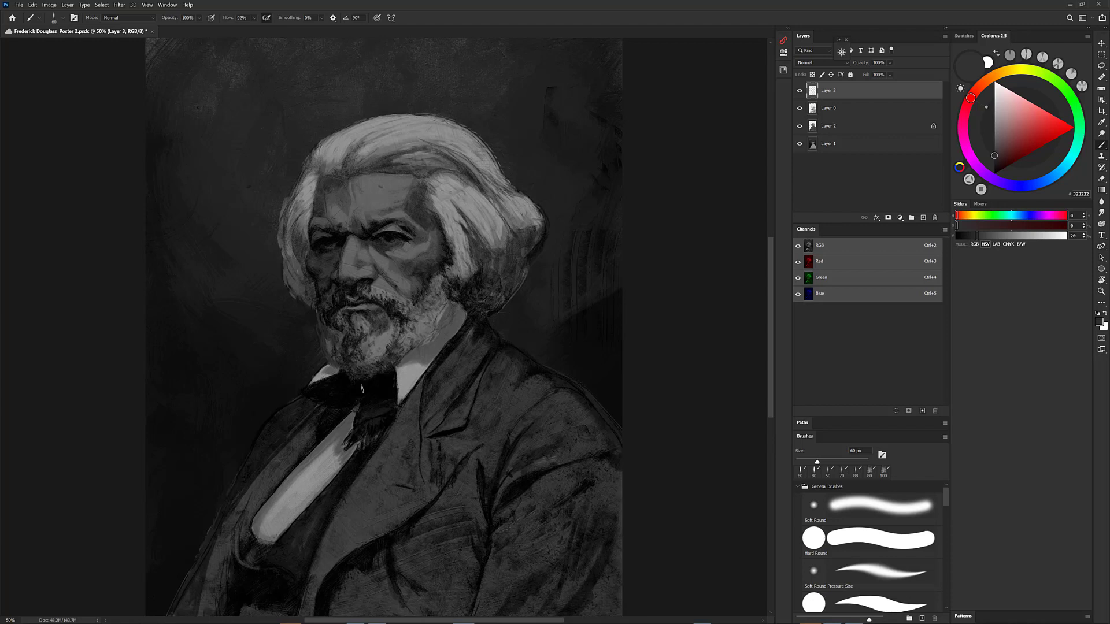
Create a new layer above the others and lay a first light grey A9A9A9 stroke on the forehead
{"action": "left_click", "coordinate": [385, 184], "text": "alt"}
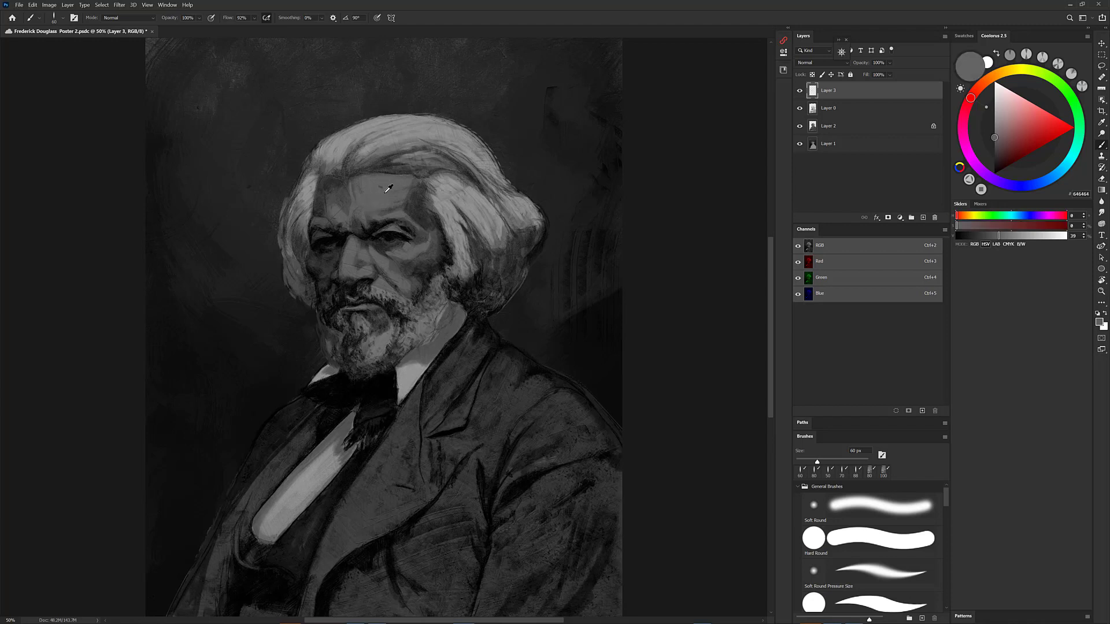
{"action": "left_click", "coordinate": [812, 63]}
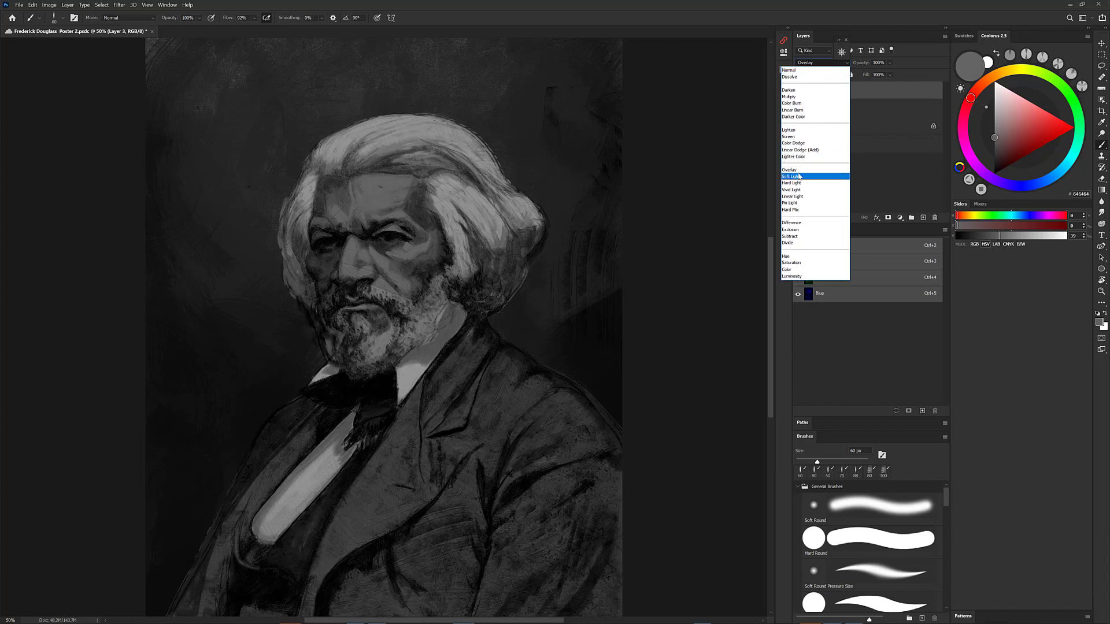
{"action": "key", "text": "Escape"}
{"action": "left_click", "coordinate": [922, 217]}
{"action": "left_click", "coordinate": [391, 188], "text": "alt"}
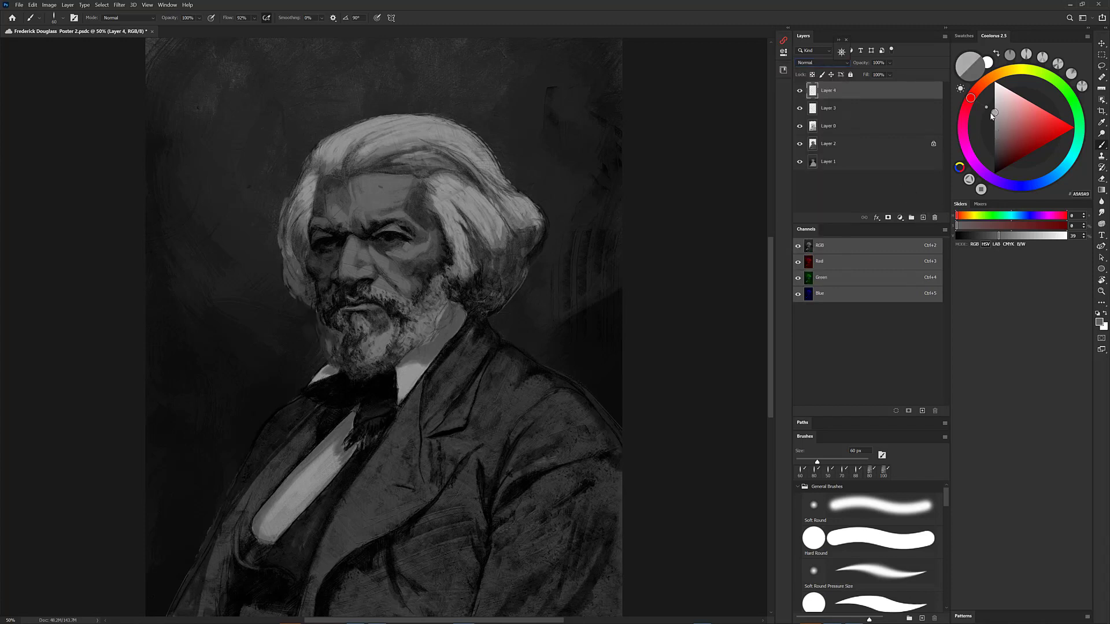
{"action": "mouse_move", "coordinate": [385, 185]}
{"action": "left_mouse_down"}
{"action": "mouse_move", "coordinate": [406, 185]}
{"action": "mouse_move", "coordinate": [369, 184]}
{"action": "mouse_move", "coordinate": [400, 188]}
{"action": "left_mouse_up"}
Paint highlights across the forehead and onto the nose in 8F8F8F on the new layer
{"action": "key", "text": "bracketleft"}
{"action": "key", "text": "bracketleft"}
{"action": "left_click_drag", "start_coordinate": [1002, 123], "coordinate": [995, 122]}
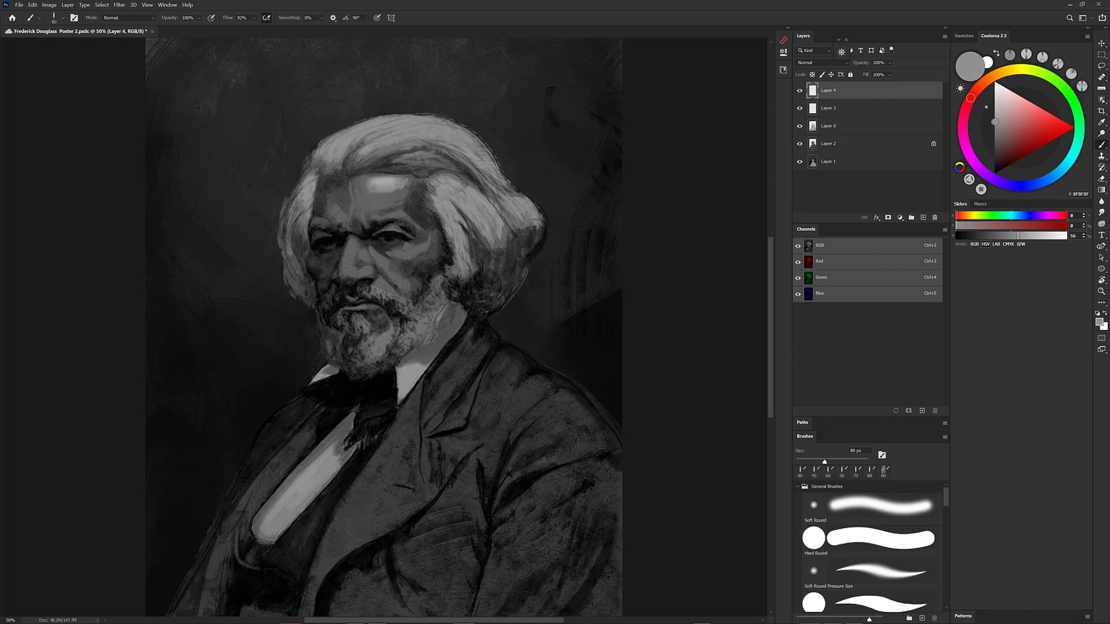
{"action": "left_click_drag", "start_coordinate": [360, 182], "coordinate": [402, 183]}
{"action": "left_click_drag", "start_coordinate": [366, 194], "coordinate": [408, 201]}
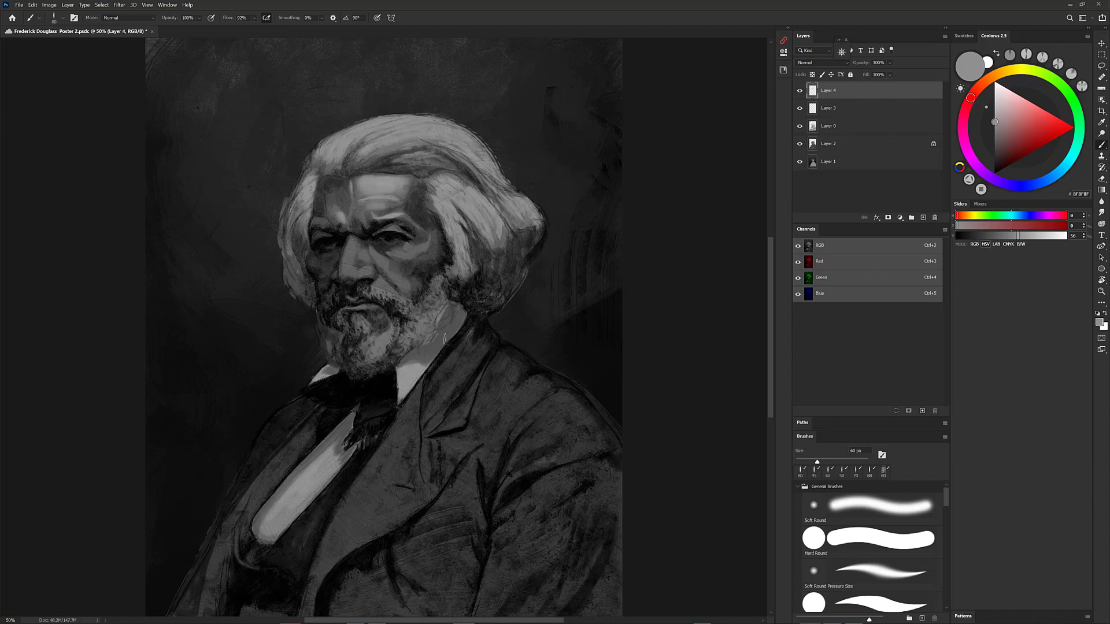
{"action": "left_click_drag", "start_coordinate": [349, 269], "coordinate": [353, 274]}
Lower the opacity of the highlight layer and set its blend mode to Overlay
{"action": "left_click_drag", "start_coordinate": [863, 69], "coordinate": [852, 68]}
{"action": "left_click", "coordinate": [816, 64]}
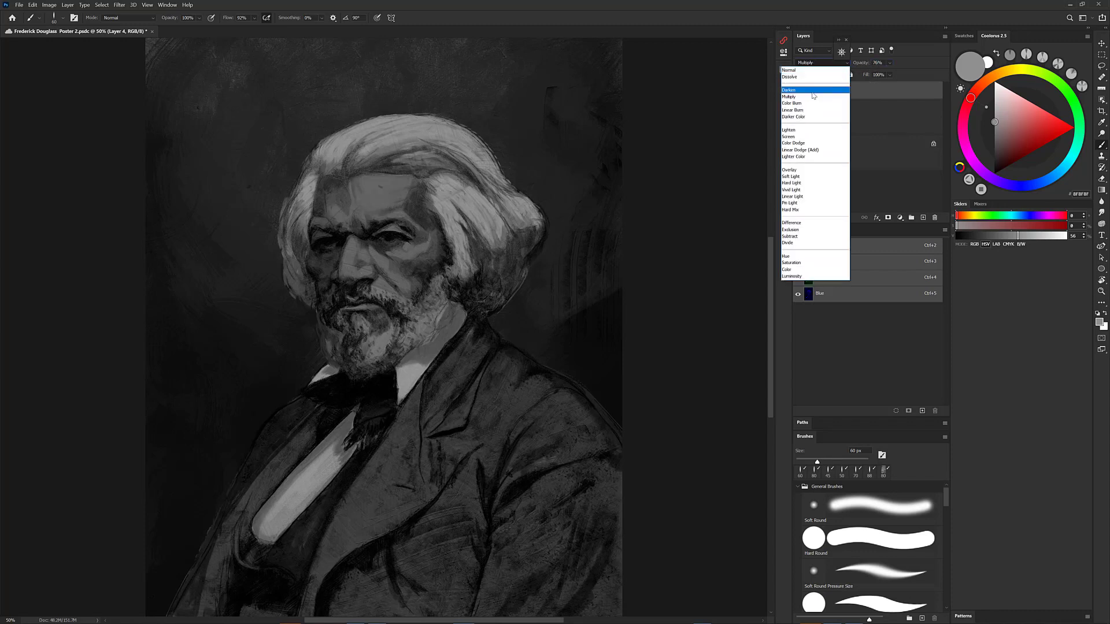
{"action": "left_click", "coordinate": [799, 171]}
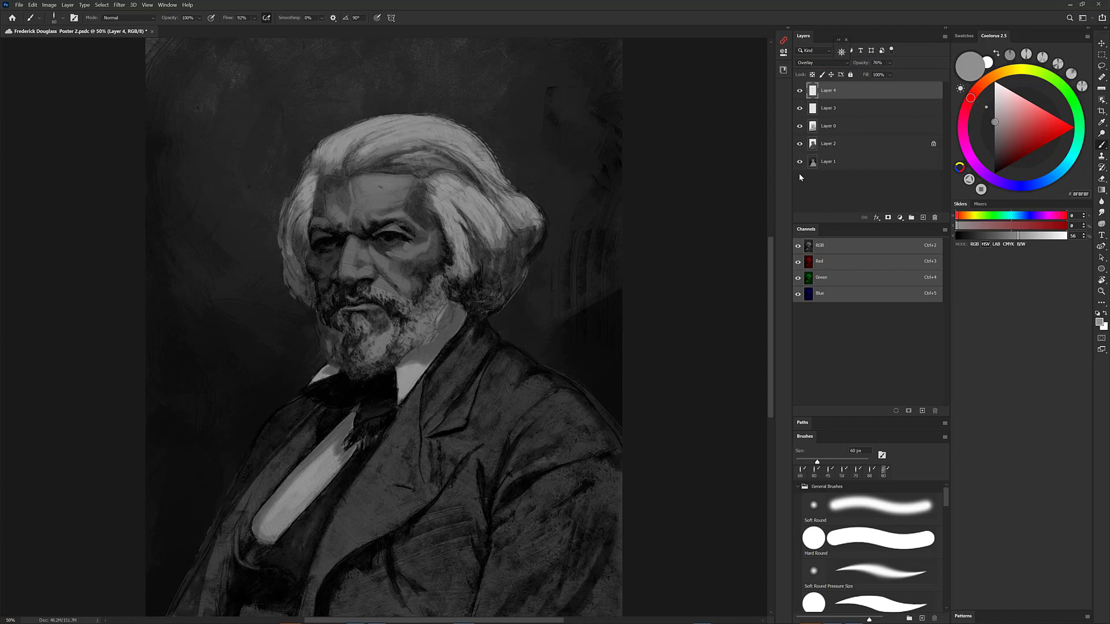
Brighten the forehead, the front lock of hair and the nose in BABABA, and save the document
{"action": "left_click", "coordinate": [377, 189], "text": "alt"}
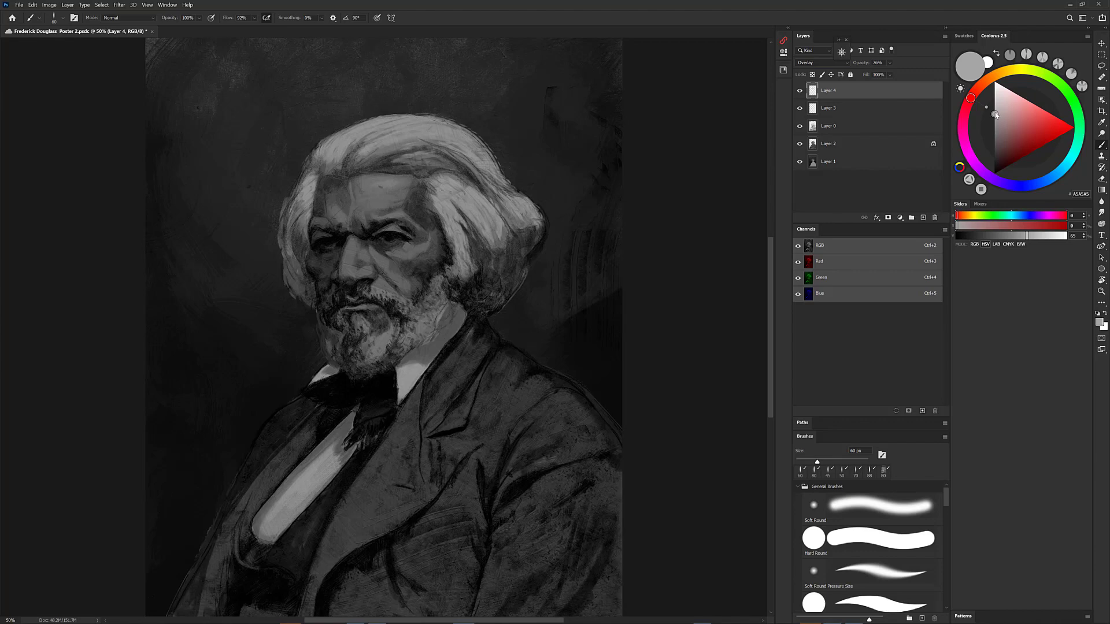
{"action": "left_click_drag", "start_coordinate": [995, 115], "coordinate": [995, 107]}
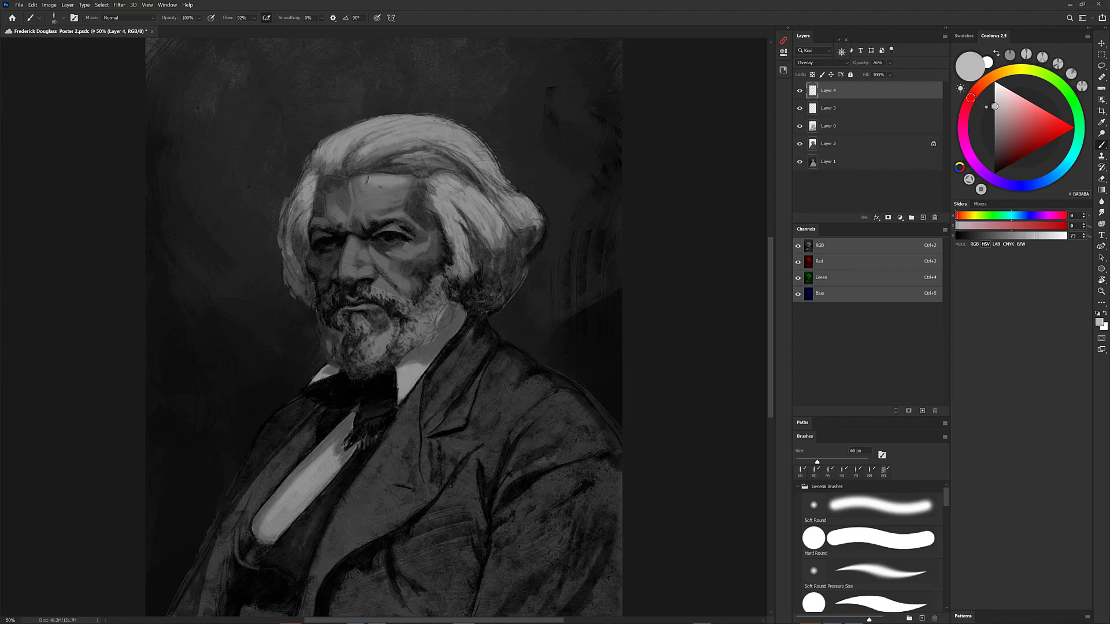
{"action": "mouse_move", "coordinate": [367, 179]}
{"action": "left_mouse_down"}
{"action": "mouse_move", "coordinate": [410, 180]}
{"action": "mouse_move", "coordinate": [397, 187]}
{"action": "mouse_move", "coordinate": [406, 172]}
{"action": "mouse_move", "coordinate": [401, 197]}
{"action": "mouse_move", "coordinate": [359, 182]}
{"action": "mouse_move", "coordinate": [369, 182]}
{"action": "mouse_move", "coordinate": [364, 195]}
{"action": "mouse_move", "coordinate": [405, 197]}
{"action": "mouse_move", "coordinate": [398, 187]}
{"action": "mouse_move", "coordinate": [391, 203]}
{"action": "mouse_move", "coordinate": [371, 205]}
{"action": "mouse_move", "coordinate": [375, 218]}
{"action": "mouse_move", "coordinate": [391, 205]}
{"action": "mouse_move", "coordinate": [360, 199]}
{"action": "mouse_move", "coordinate": [411, 198]}
{"action": "left_mouse_up"}
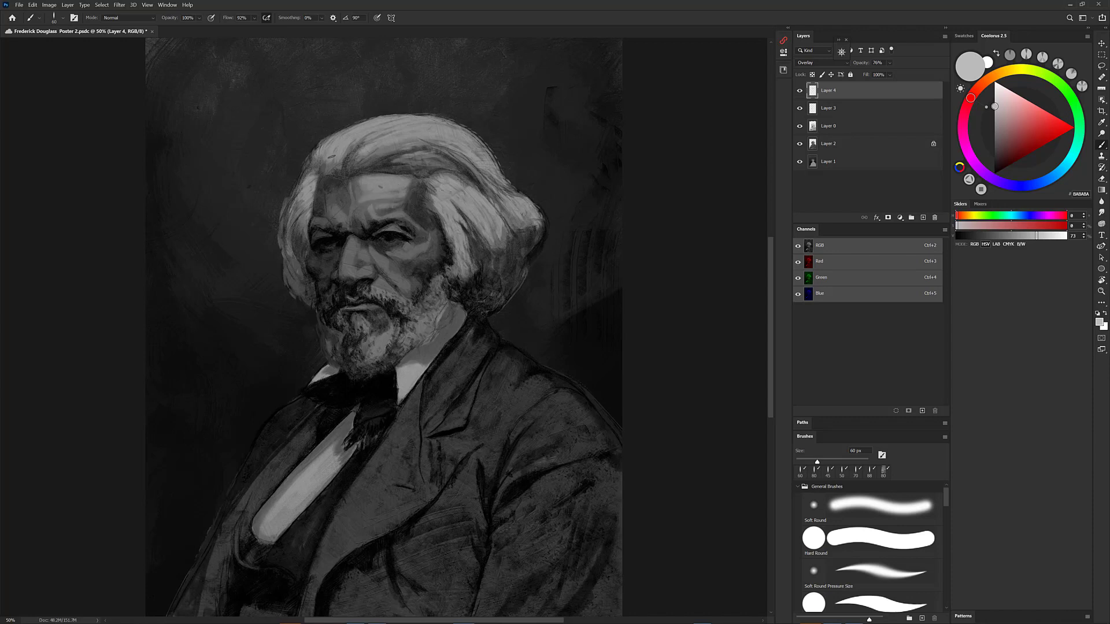
{"action": "mouse_move", "coordinate": [336, 163]}
{"action": "left_mouse_down"}
{"action": "mouse_move", "coordinate": [362, 125]}
{"action": "mouse_move", "coordinate": [350, 166]}
{"action": "mouse_move", "coordinate": [328, 148]}
{"action": "left_mouse_up"}
{"action": "mouse_move", "coordinate": [354, 238]}
{"action": "left_mouse_down"}
{"action": "mouse_move", "coordinate": [350, 270]}
{"action": "mouse_move", "coordinate": [377, 269]}
{"action": "left_mouse_up"}
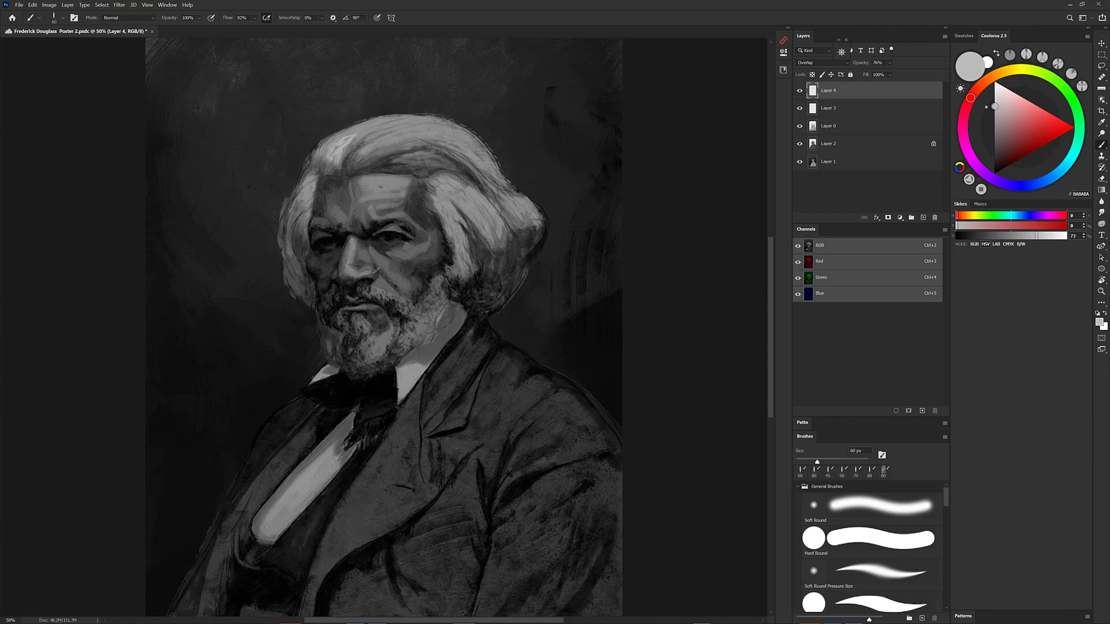
{"action": "key", "text": "ctrl+s"}
Choose the DPT Worn Oil Pastel brush and add light A8A1A1 strokes along the coat's lapel notch
{"action": "left_click_drag", "start_coordinate": [557, 245], "coordinate": [560, 247]}
{"action": "right_click", "coordinate": [519, 397]}
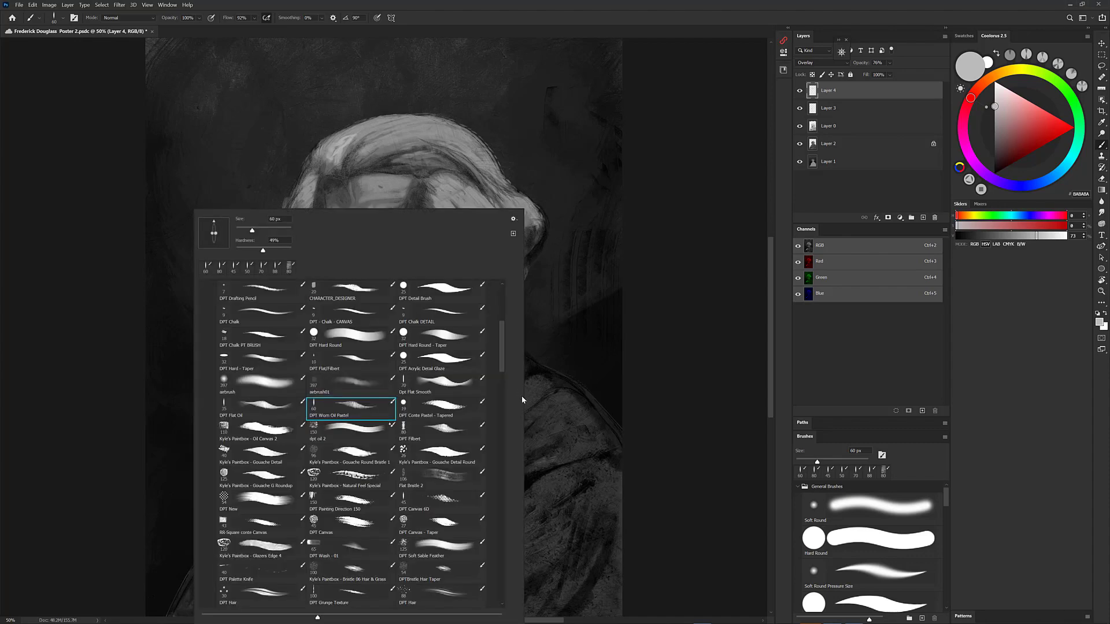
{"action": "left_click", "coordinate": [365, 404]}
{"action": "left_click", "coordinate": [995, 152]}
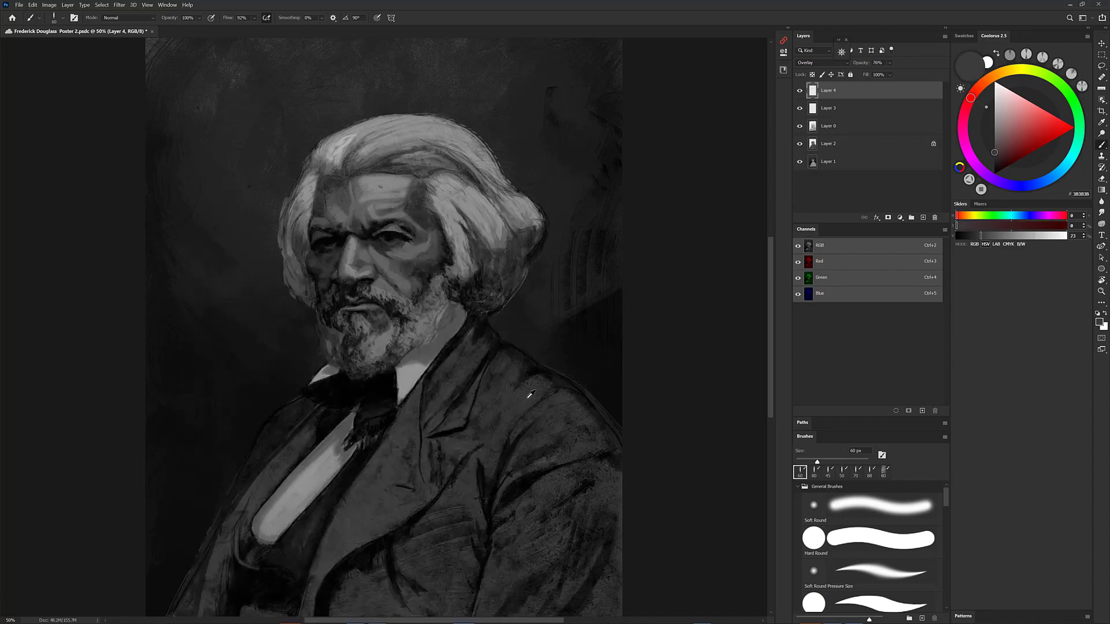
{"action": "mouse_move", "coordinate": [997, 152]}
{"action": "left_mouse_down"}
{"action": "mouse_move", "coordinate": [995, 123]}
{"action": "mouse_move", "coordinate": [987, 128]}
{"action": "left_mouse_up"}
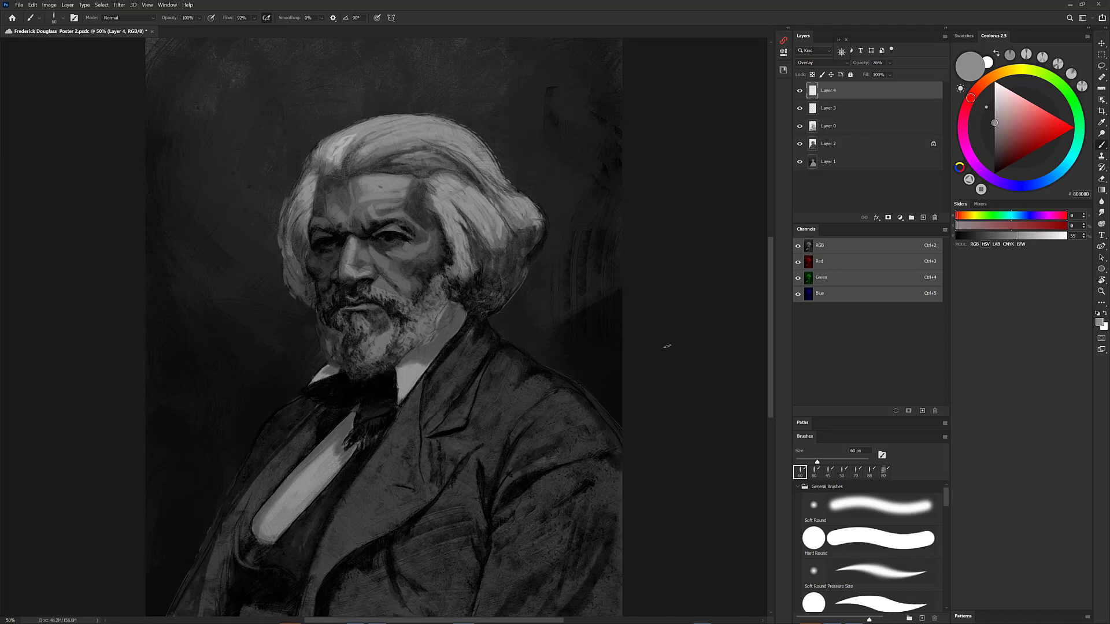
{"action": "left_click", "coordinate": [997, 114]}
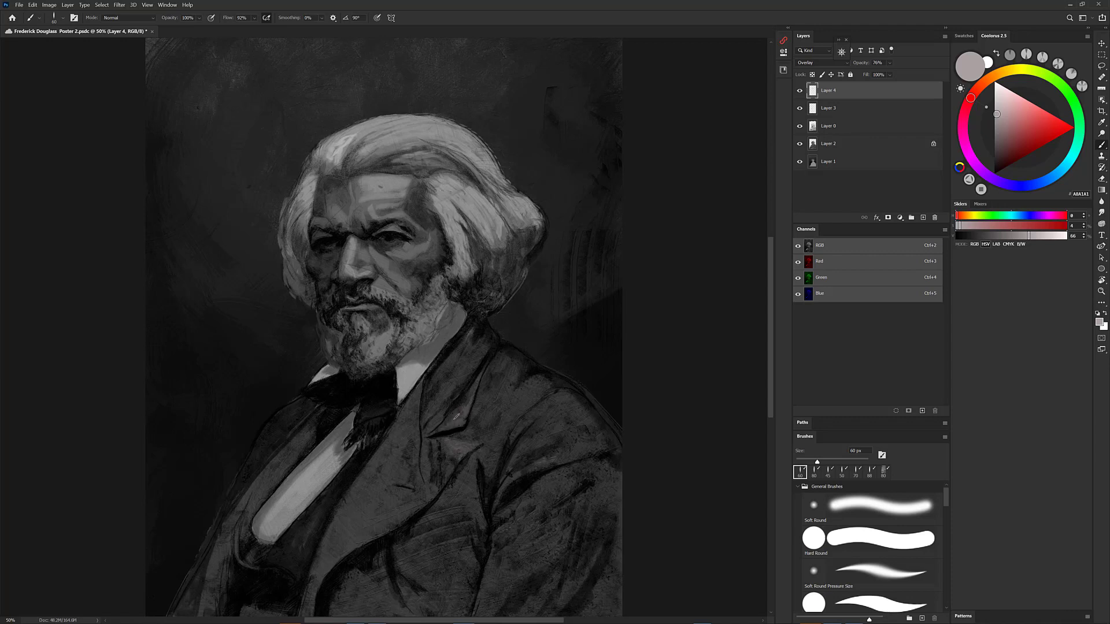
{"action": "left_click_drag", "start_coordinate": [437, 423], "coordinate": [443, 415]}
Enlarge the brush to 80 px and lighten the broad lapel below the notch with A7A7A7 strokes
{"action": "key", "text": "bracketright"}
{"action": "key", "text": "bracketright"}
{"action": "key", "text": "bracketright"}
{"action": "key", "text": "bracketright"}
{"action": "key", "text": "bracketright"}
{"action": "mouse_move", "coordinate": [403, 509]}
{"action": "left_mouse_down"}
{"action": "mouse_move", "coordinate": [359, 538]}
{"action": "mouse_move", "coordinate": [407, 514]}
{"action": "left_mouse_up"}
{"action": "left_click", "coordinate": [406, 513], "text": "alt"}
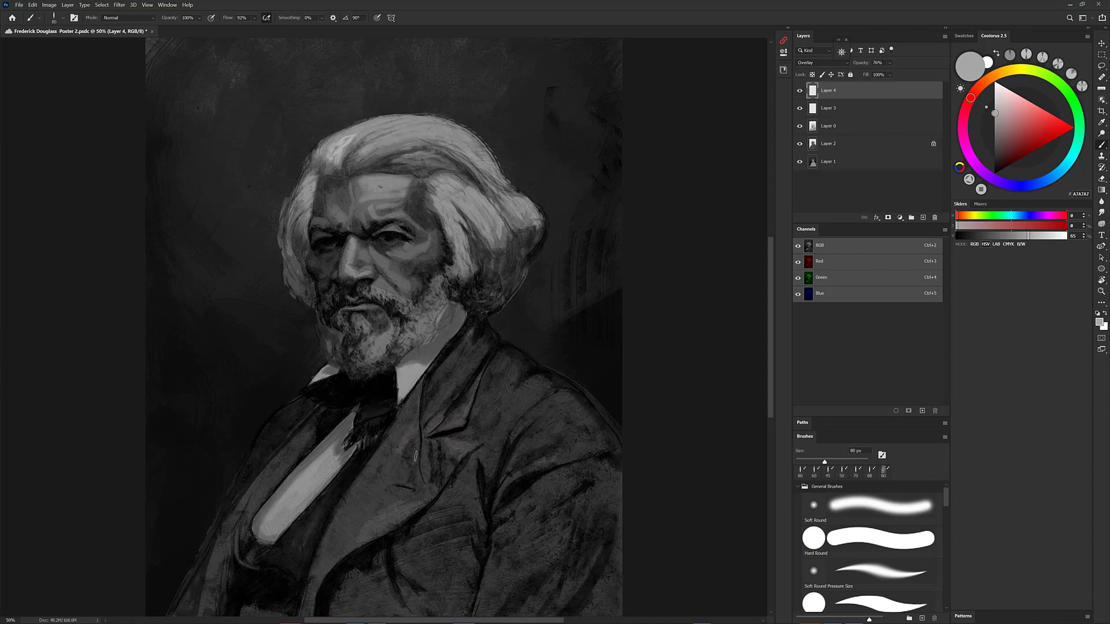
{"action": "left_click_drag", "start_coordinate": [381, 509], "coordinate": [359, 522]}
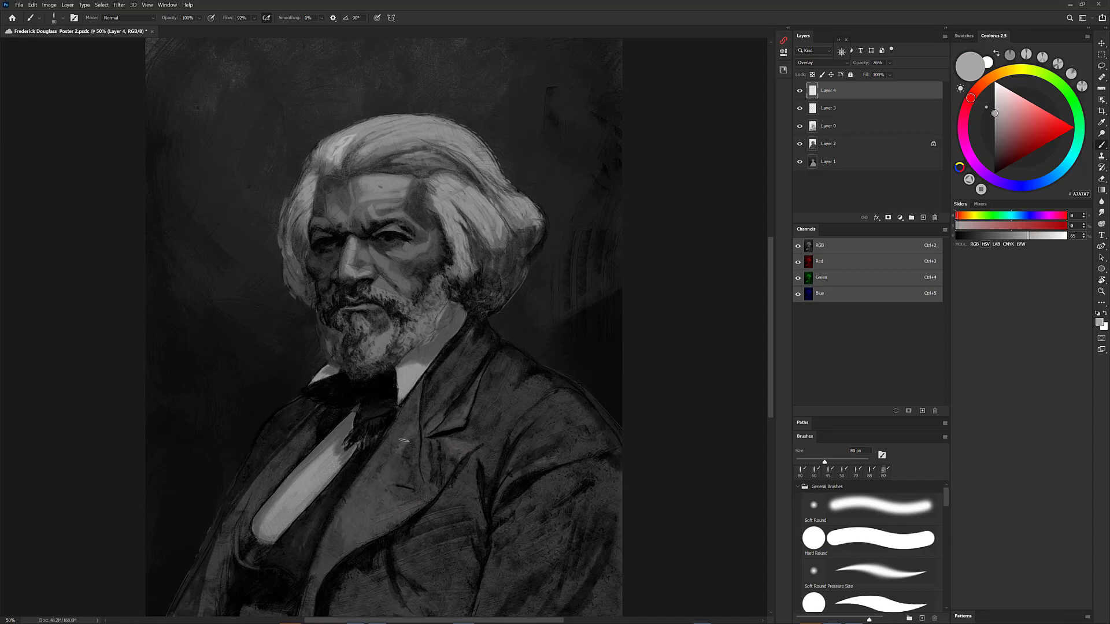
{"action": "left_click_drag", "start_coordinate": [375, 472], "coordinate": [335, 524]}
Lighten the lower coat front, the waistcoat and the opposite coat edge with the same light grey at 80 px
{"action": "left_click_drag", "start_coordinate": [469, 526], "coordinate": [481, 448]}
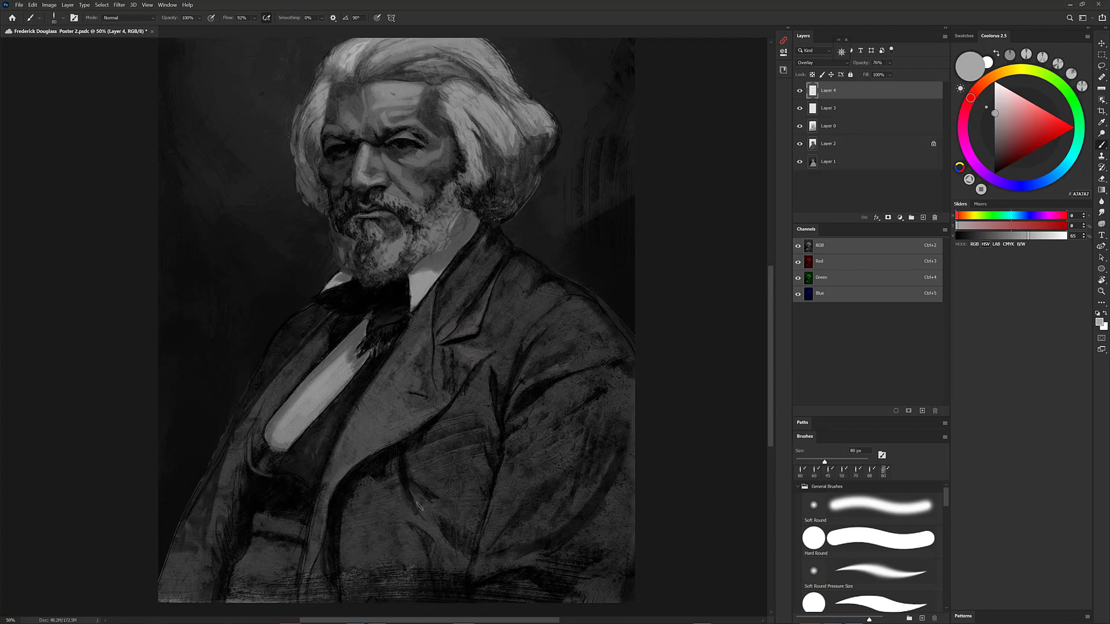
{"action": "left_click_drag", "start_coordinate": [414, 495], "coordinate": [447, 547]}
{"action": "left_click_drag", "start_coordinate": [368, 496], "coordinate": [390, 578]}
{"action": "left_click_drag", "start_coordinate": [365, 482], "coordinate": [370, 577]}
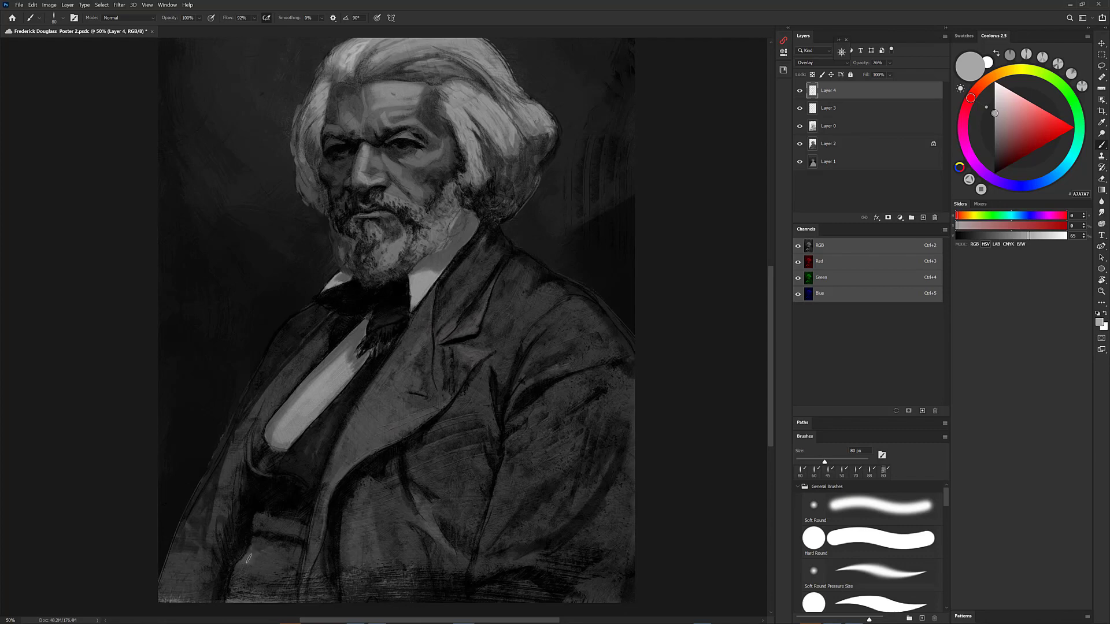
{"action": "left_click_drag", "start_coordinate": [248, 559], "coordinate": [290, 562]}
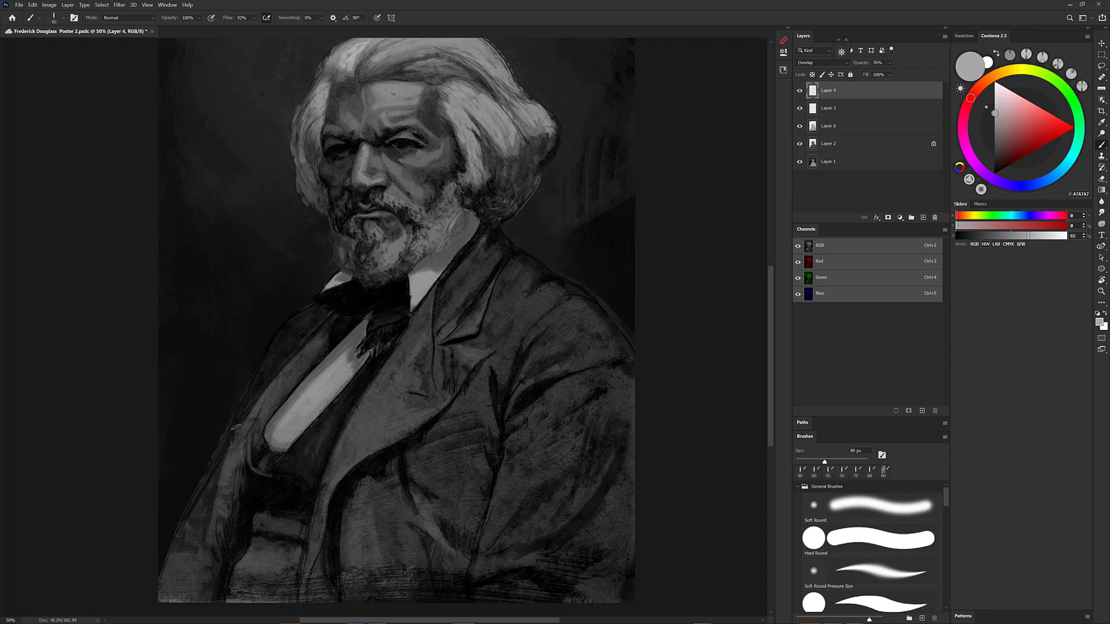
{"action": "mouse_move", "coordinate": [236, 427]}
{"action": "left_mouse_down"}
{"action": "mouse_move", "coordinate": [203, 540]}
{"action": "mouse_move", "coordinate": [215, 587]}
{"action": "left_mouse_up"}
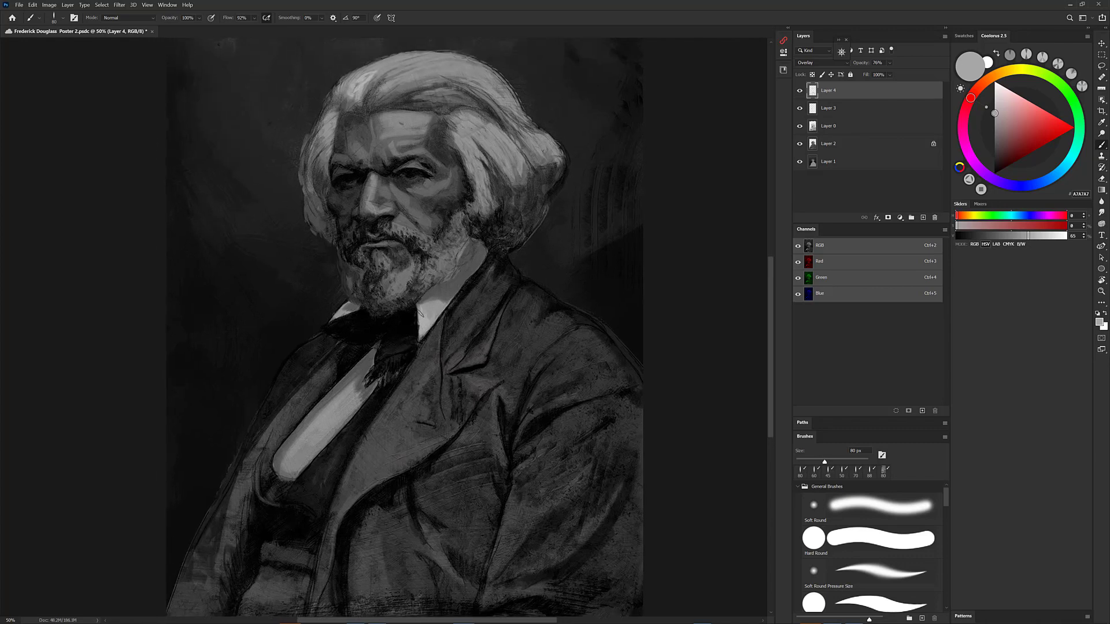
Add smaller light strokes to the chest folds at 70 px and along the beard and neck at 60 px
{"action": "key", "text": "bracketleft"}
{"action": "left_click_drag", "start_coordinate": [482, 456], "coordinate": [477, 491]}
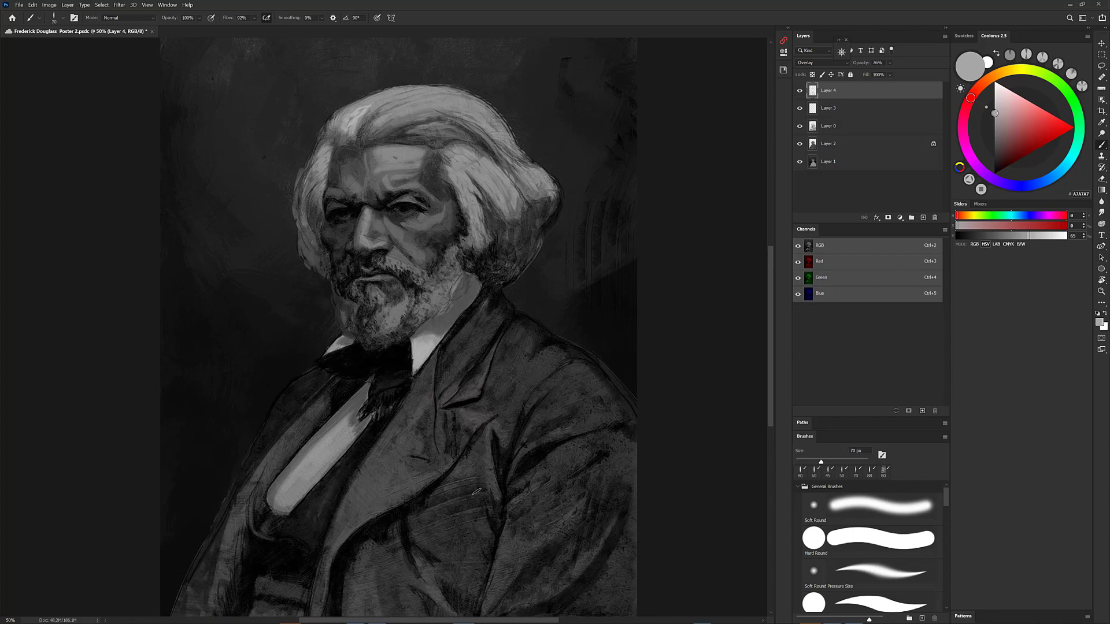
{"action": "mouse_move", "coordinate": [403, 315]}
{"action": "left_mouse_down"}
{"action": "mouse_move", "coordinate": [404, 301]}
{"action": "mouse_move", "coordinate": [387, 327]}
{"action": "mouse_move", "coordinate": [437, 299]}
{"action": "mouse_move", "coordinate": [450, 263]}
{"action": "left_mouse_up"}
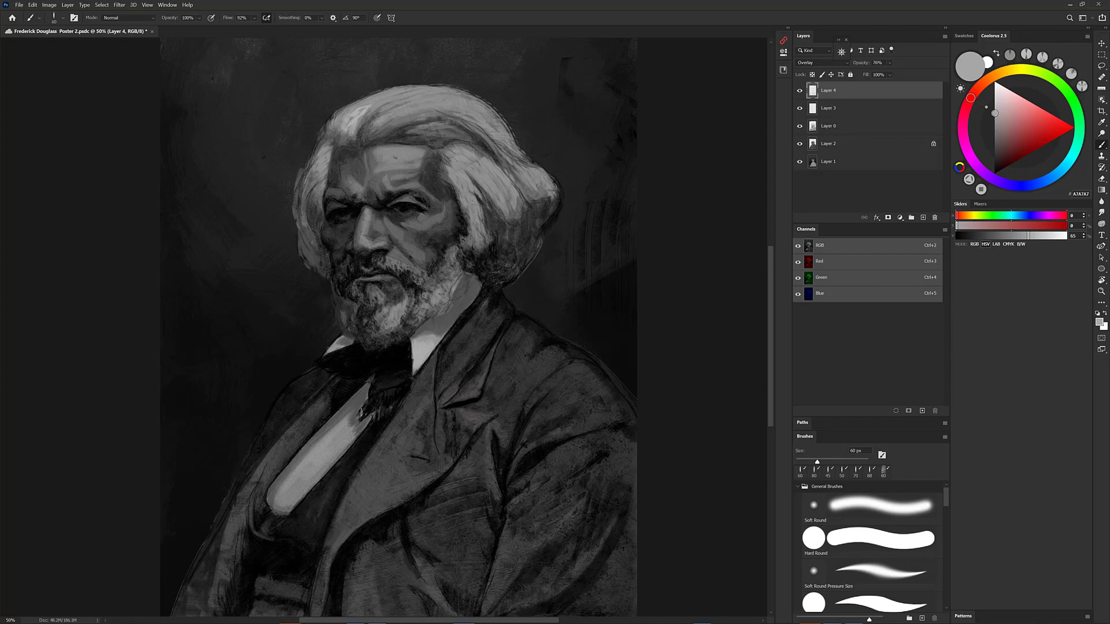
Sample the coat grey 565656 and darken the shoulder and the upper sleeve
{"action": "left_click", "coordinate": [476, 431], "text": "alt"}
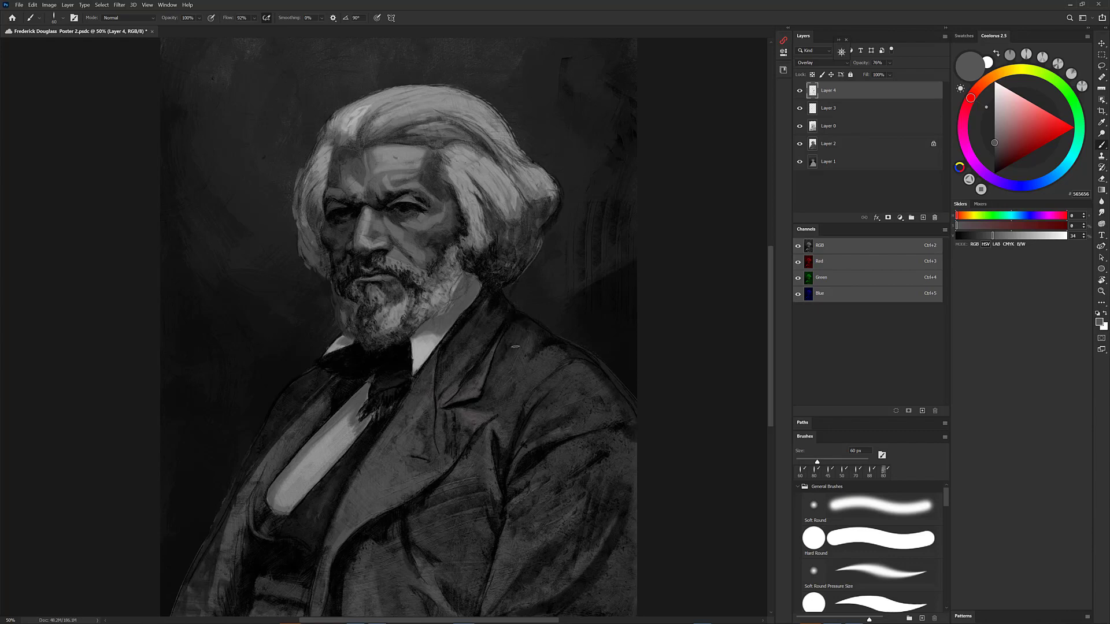
{"action": "mouse_move", "coordinate": [520, 342]}
{"action": "left_mouse_down"}
{"action": "mouse_move", "coordinate": [514, 369]}
{"action": "mouse_move", "coordinate": [513, 349]}
{"action": "mouse_move", "coordinate": [516, 370]}
{"action": "mouse_move", "coordinate": [553, 349]}
{"action": "mouse_move", "coordinate": [551, 366]}
{"action": "mouse_move", "coordinate": [542, 350]}
{"action": "mouse_move", "coordinate": [536, 375]}
{"action": "left_mouse_up"}
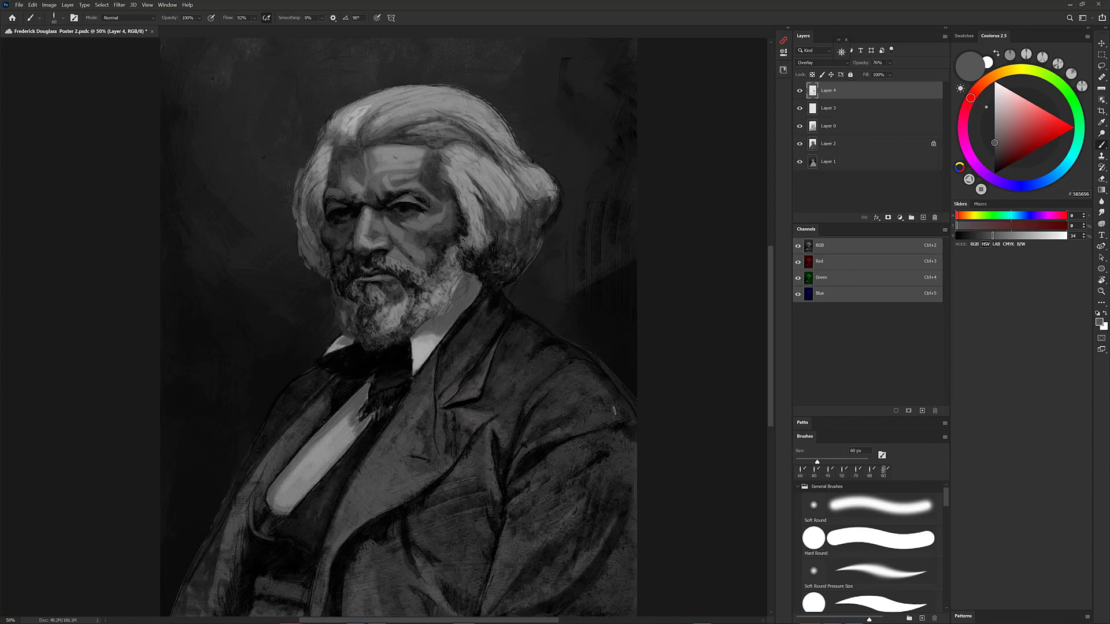
{"action": "mouse_move", "coordinate": [575, 376]}
{"action": "left_mouse_down"}
{"action": "mouse_move", "coordinate": [547, 388]}
{"action": "mouse_move", "coordinate": [599, 408]}
{"action": "left_mouse_up"}
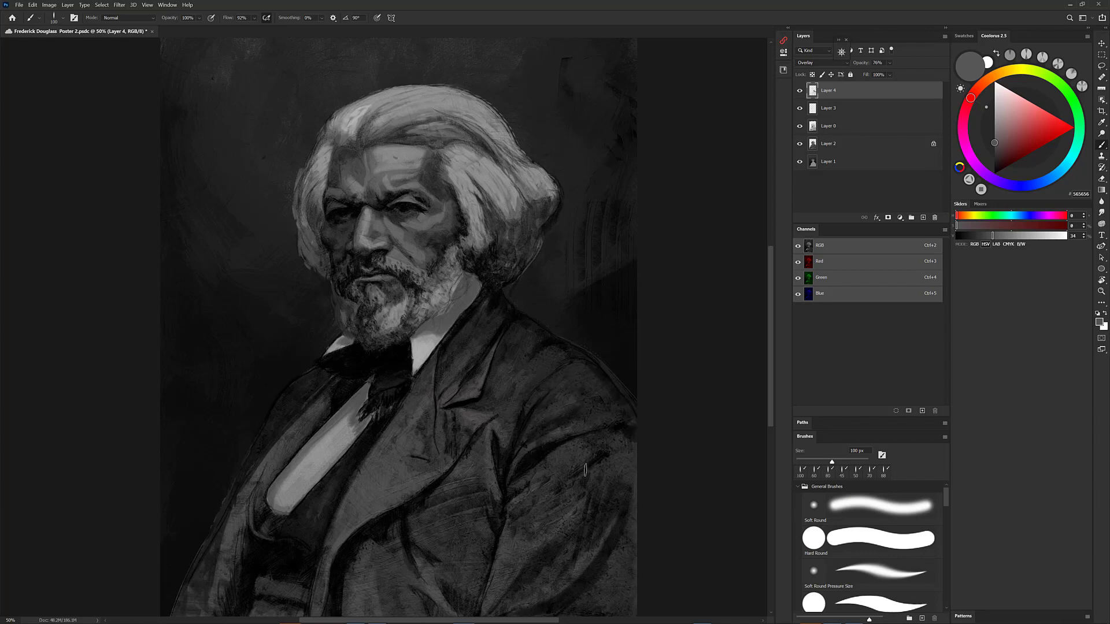
Darken the sleeve's outer edge at 100 px and the fold between sleeve and body at 70 px in sampled 171717
{"action": "left_click_drag", "start_coordinate": [613, 593], "coordinate": [608, 472]}
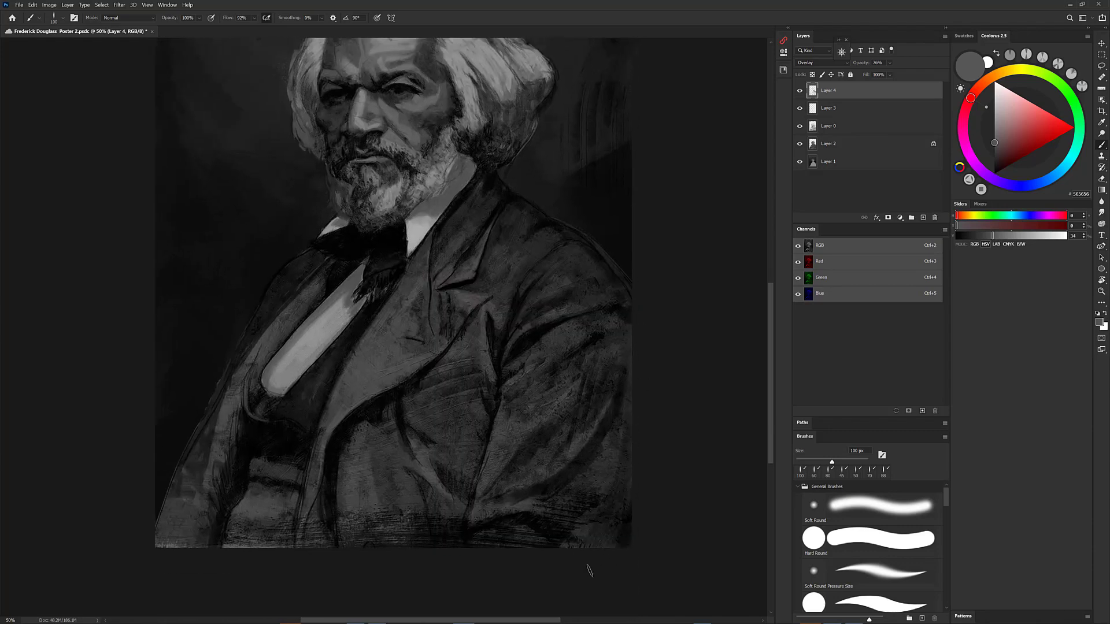
{"action": "left_click", "coordinate": [598, 523], "text": "alt"}
{"action": "left_click_drag", "start_coordinate": [625, 417], "coordinate": [614, 573]}
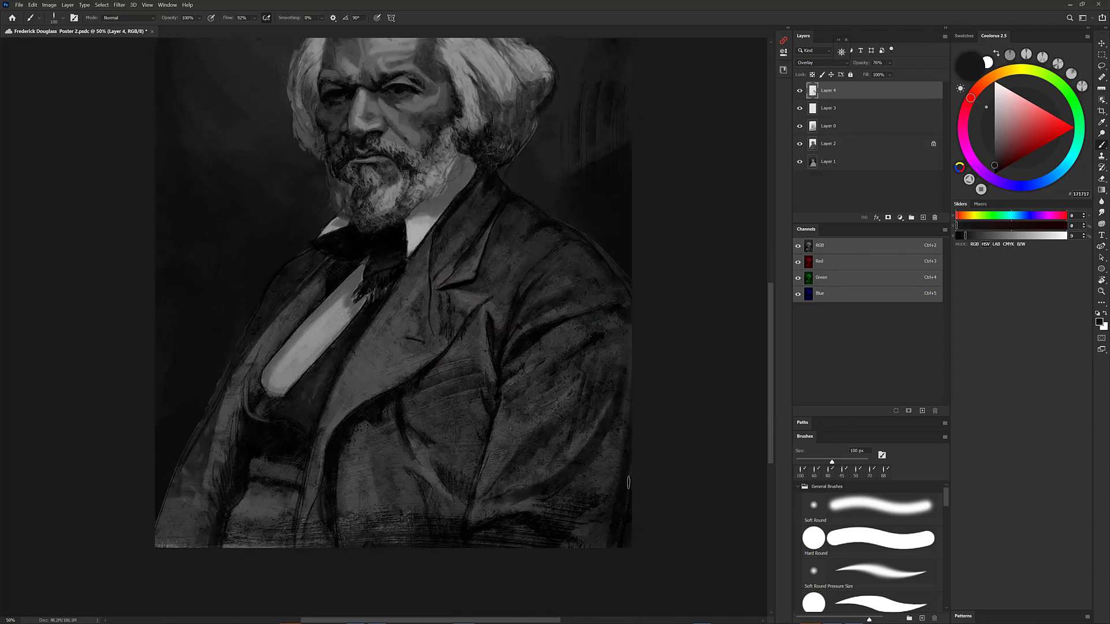
{"action": "left_click_drag", "start_coordinate": [629, 483], "coordinate": [592, 539]}
{"action": "left_click_drag", "start_coordinate": [635, 495], "coordinate": [603, 523]}
{"action": "key", "text": "bracketleft"}
{"action": "key", "text": "bracketleft"}
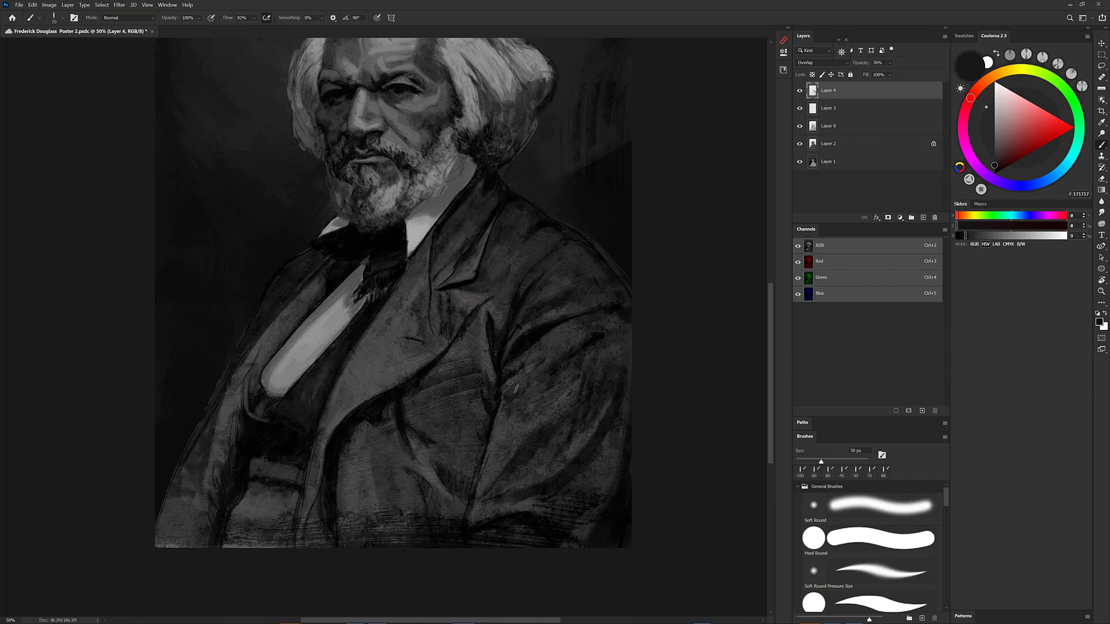
{"action": "left_click_drag", "start_coordinate": [489, 426], "coordinate": [464, 542]}
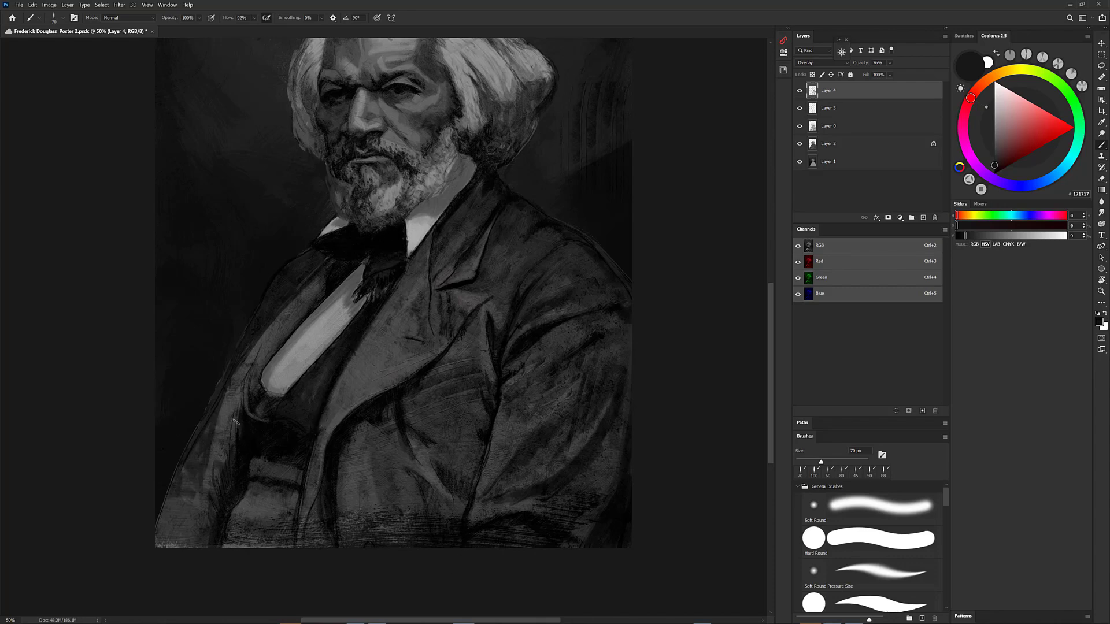
Darken the coat beside the white shirt front and down the far shoulder in 171717, saving the document along the way
{"action": "left_click_drag", "start_coordinate": [252, 365], "coordinate": [248, 396]}
{"action": "key", "text": "ctrl+s"}
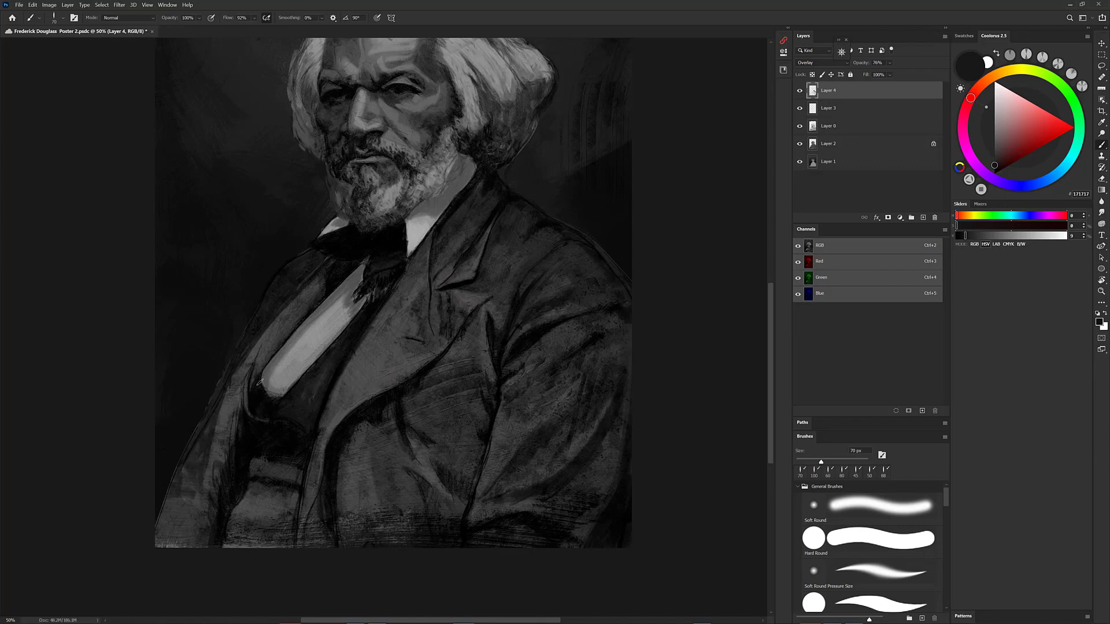
{"action": "left_click_drag", "start_coordinate": [314, 278], "coordinate": [249, 364]}
{"action": "left_click_drag", "start_coordinate": [283, 310], "coordinate": [232, 382]}
{"action": "left_click_drag", "start_coordinate": [322, 287], "coordinate": [270, 333]}
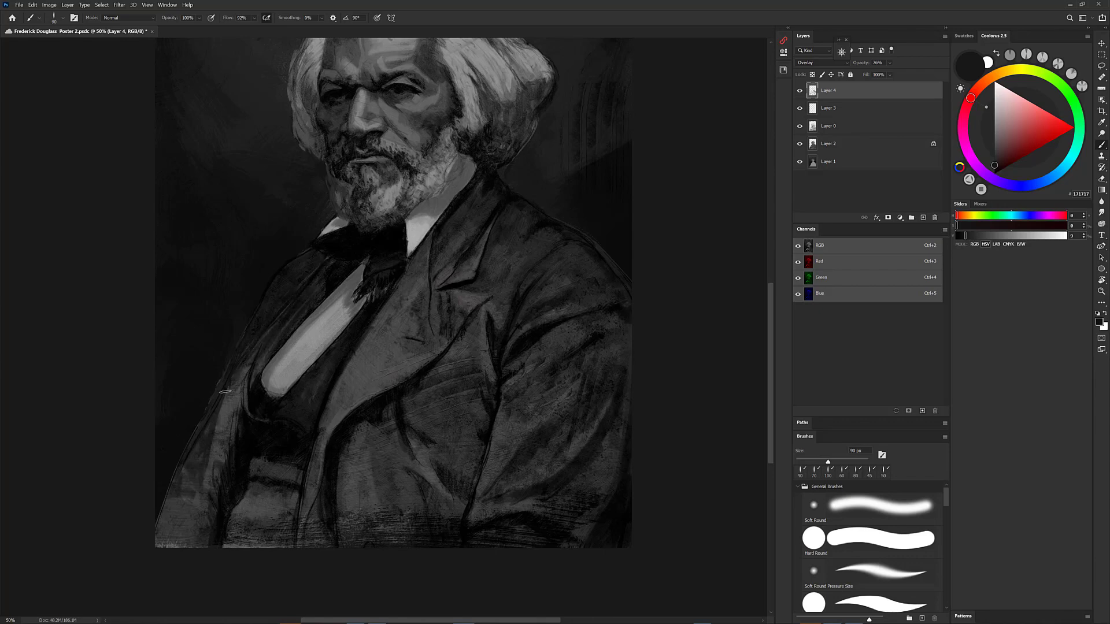
Toggle the visibility of Layer 3 to compare the portrait with and without its paint
{"action": "left_click_drag", "start_coordinate": [561, 441], "coordinate": [565, 527]}
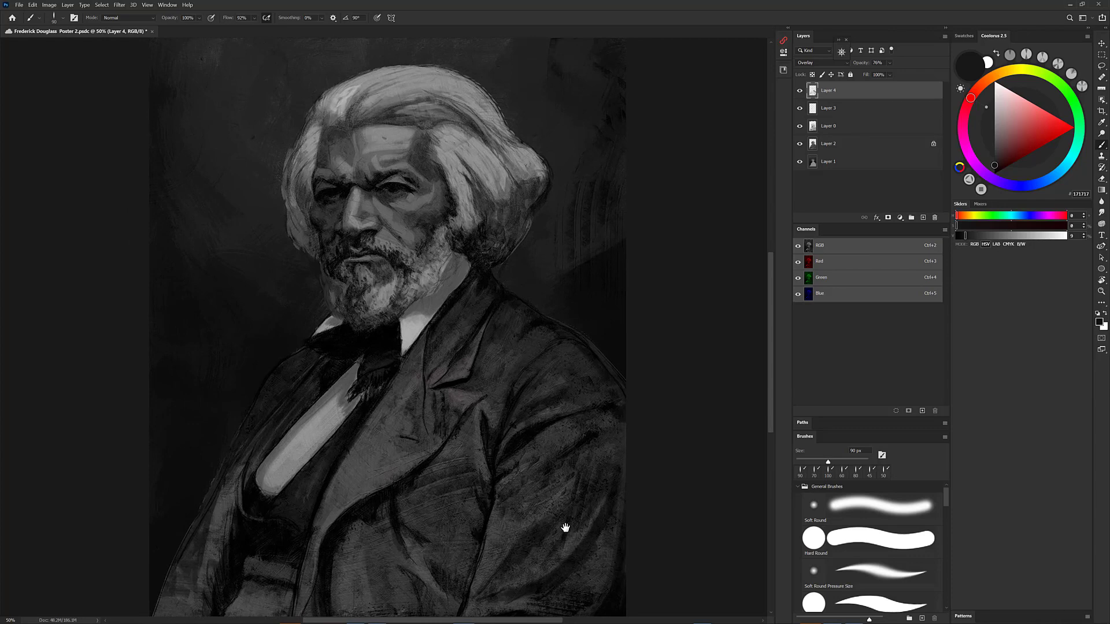
{"action": "left_click", "coordinate": [800, 109]}
{"action": "left_click", "coordinate": [801, 109]}
{"action": "left_click", "coordinate": [801, 108]}
{"action": "left_click", "coordinate": [800, 109]}
Create a new layer on top and choose the Digital Painting Tips: Just Add Water brush for blending
{"action": "left_click", "coordinate": [924, 218]}
{"action": "right_click", "coordinate": [574, 311]}
{"action": "left_click_drag", "start_coordinate": [553, 351], "coordinate": [551, 394]}
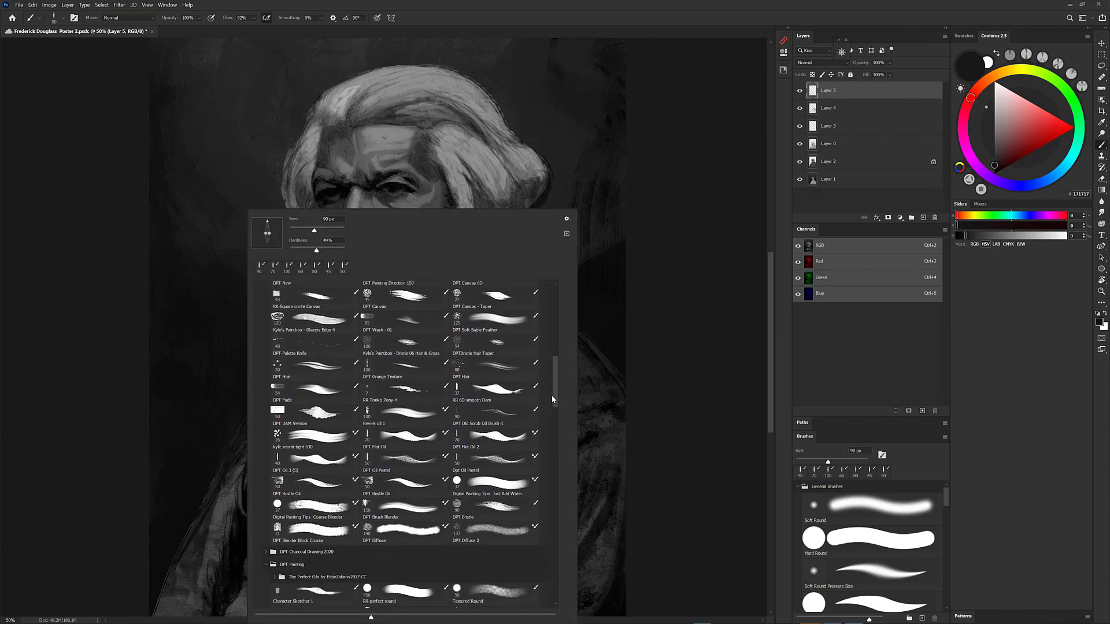
{"action": "left_click", "coordinate": [483, 496]}
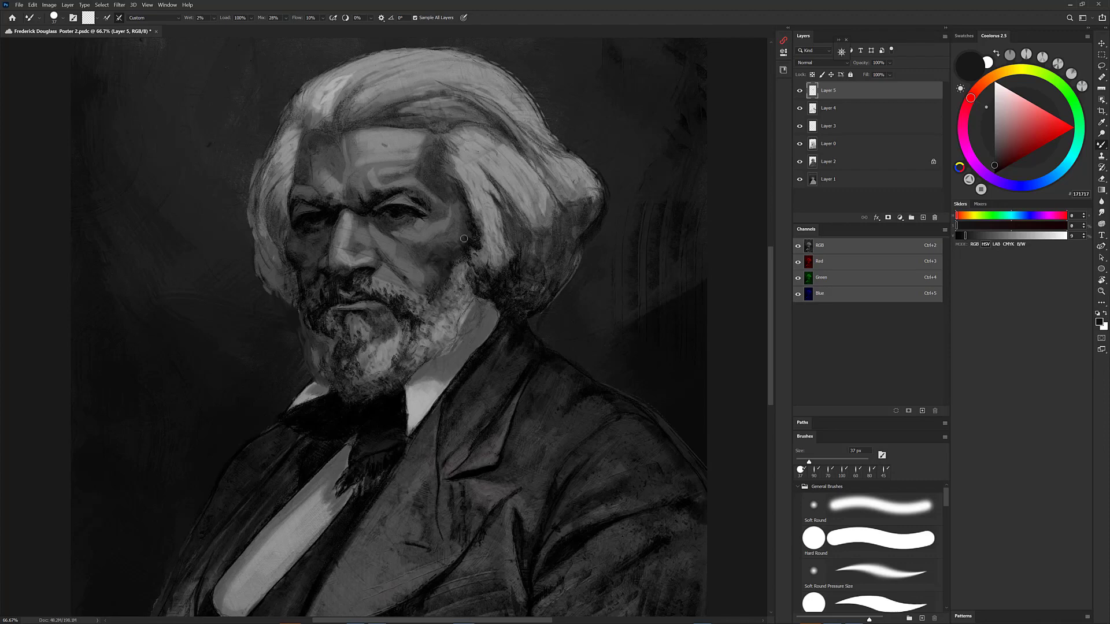
Blend the sideburn hair with the brush at 37 px and the outer contour of the hair at 70 px
{"action": "left_click_drag", "start_coordinate": [481, 252], "coordinate": [483, 234]}
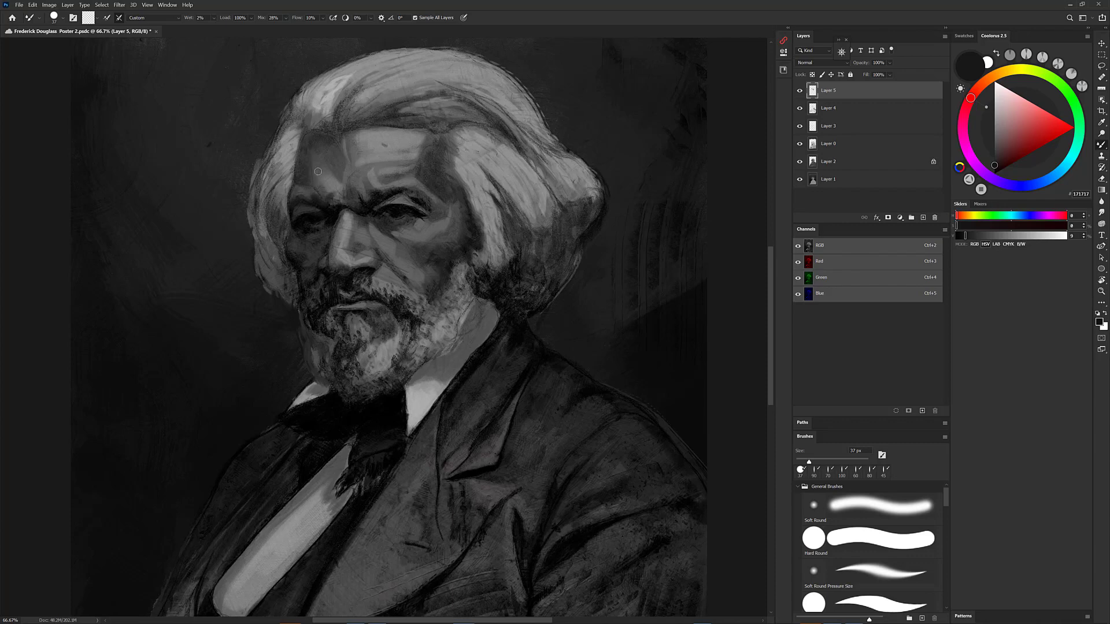
{"action": "key", "text": "ctrl+plus"}
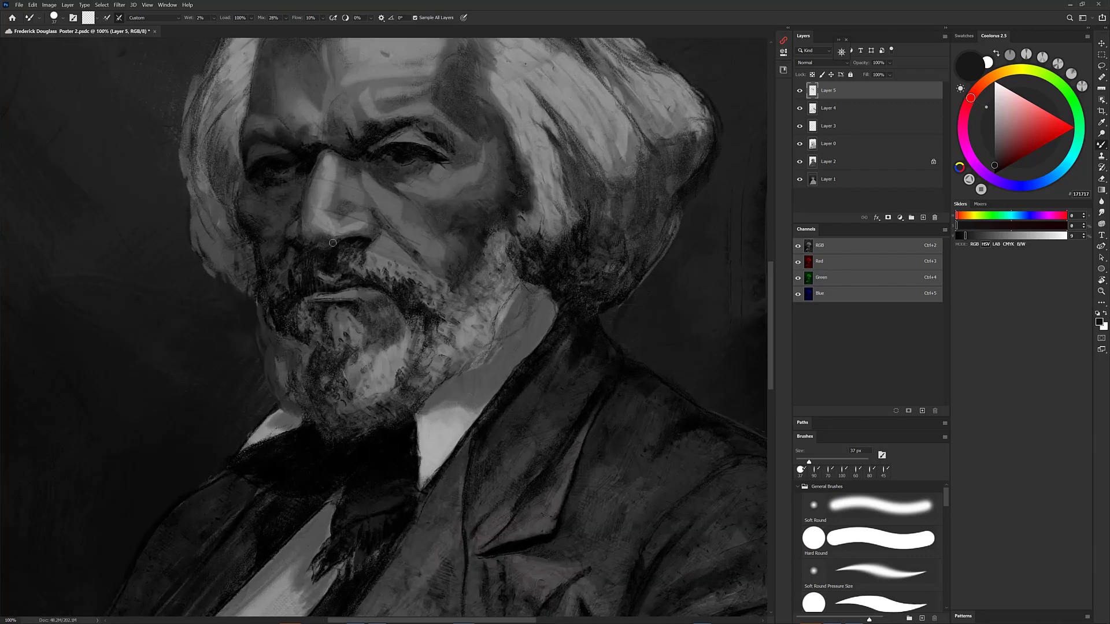
{"action": "key", "text": "ctrl+minus"}
{"action": "left_click_drag", "start_coordinate": [558, 480], "coordinate": [615, 542]}
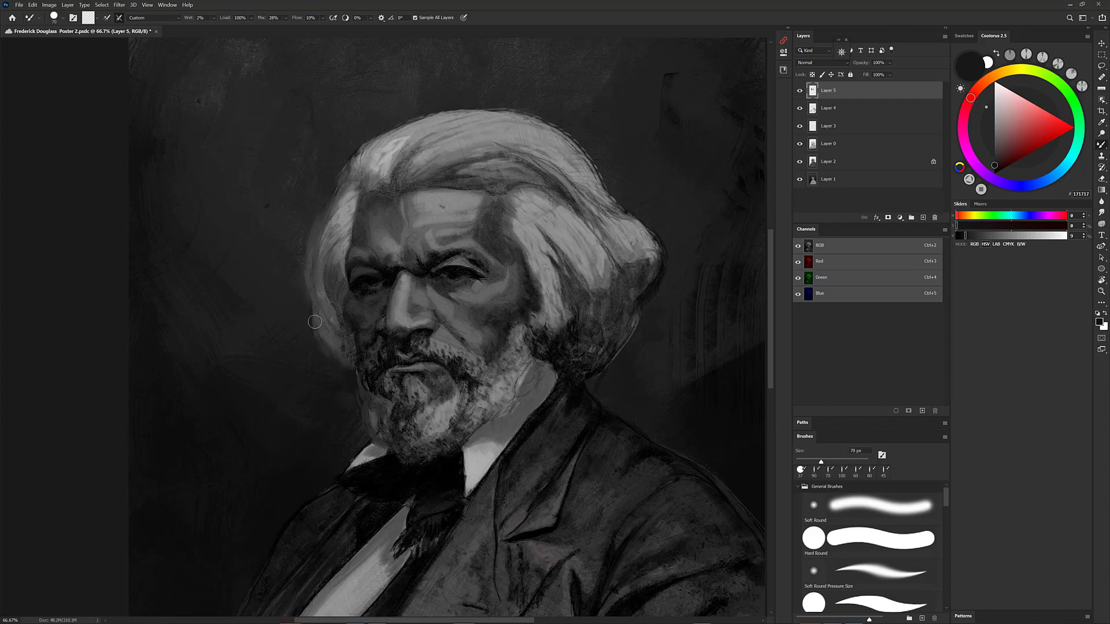
{"action": "key", "text": "bracketright"}
{"action": "key", "text": "bracketright"}
{"action": "left_click_drag", "start_coordinate": [633, 325], "coordinate": [599, 375]}
With the brush at 45 px, blend the cheek, the beard's edge below the ear and the back contour of the hair
{"action": "key", "text": "bracketleft"}
{"action": "key", "text": "bracketleft"}
{"action": "key", "text": "bracketleft"}
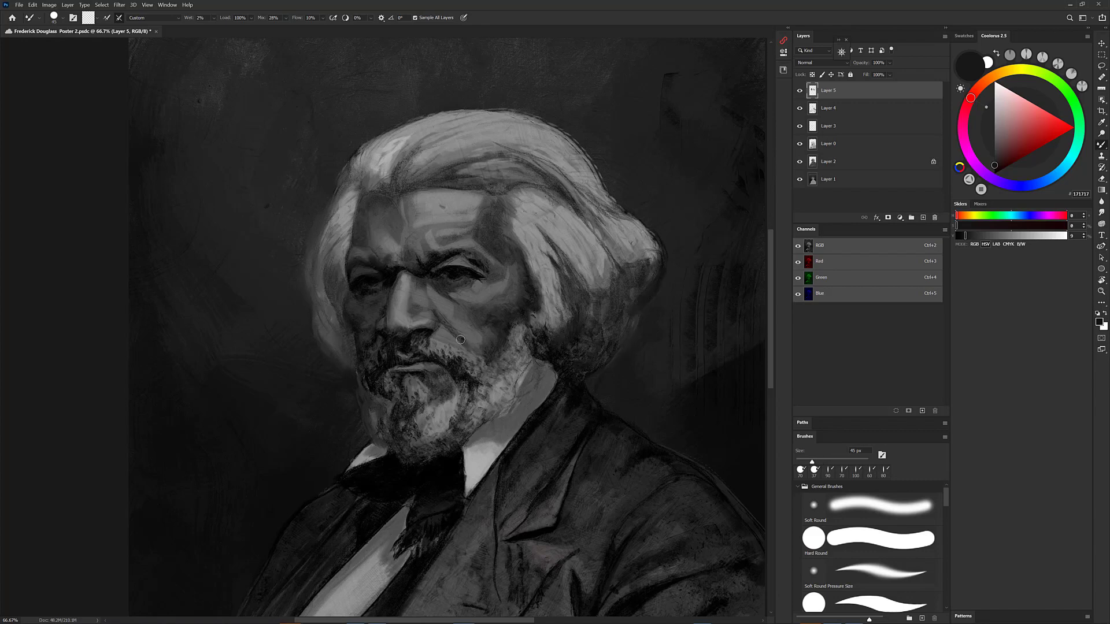
{"action": "left_click_drag", "start_coordinate": [443, 316], "coordinate": [446, 320]}
{"action": "mouse_move", "coordinate": [530, 336]}
{"action": "left_mouse_down"}
{"action": "mouse_move", "coordinate": [558, 361]}
{"action": "mouse_move", "coordinate": [539, 358]}
{"action": "mouse_move", "coordinate": [596, 356]}
{"action": "mouse_move", "coordinate": [537, 382]}
{"action": "left_mouse_up"}
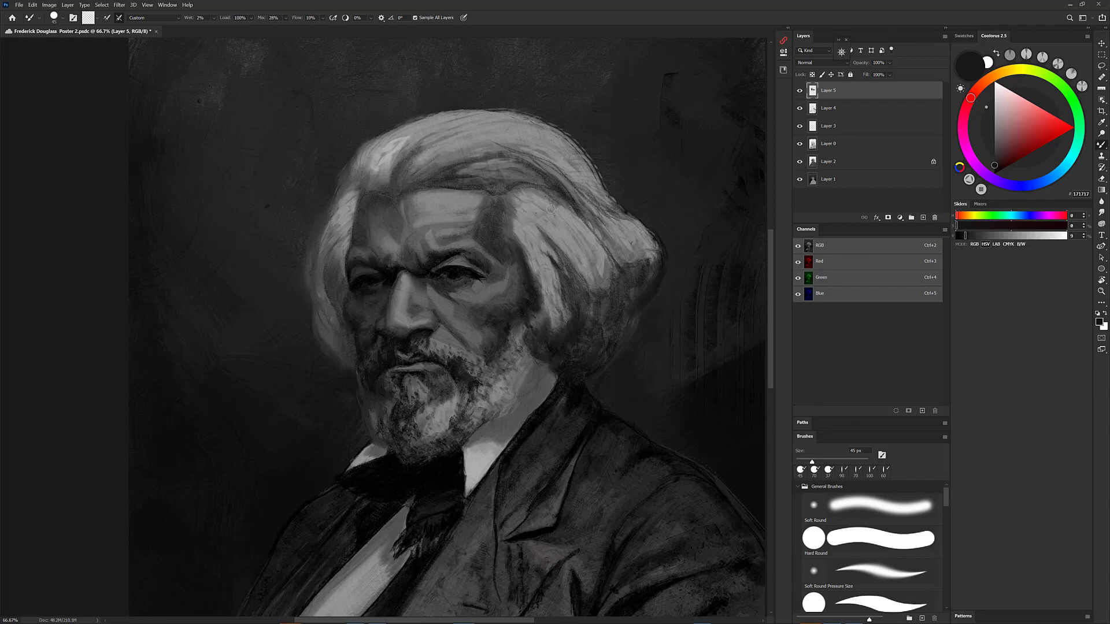
{"action": "left_click_drag", "start_coordinate": [545, 162], "coordinate": [603, 207]}
{"action": "mouse_move", "coordinate": [576, 150]}
{"action": "left_mouse_down"}
{"action": "mouse_move", "coordinate": [657, 240]}
{"action": "mouse_move", "coordinate": [649, 307]}
{"action": "left_mouse_up"}
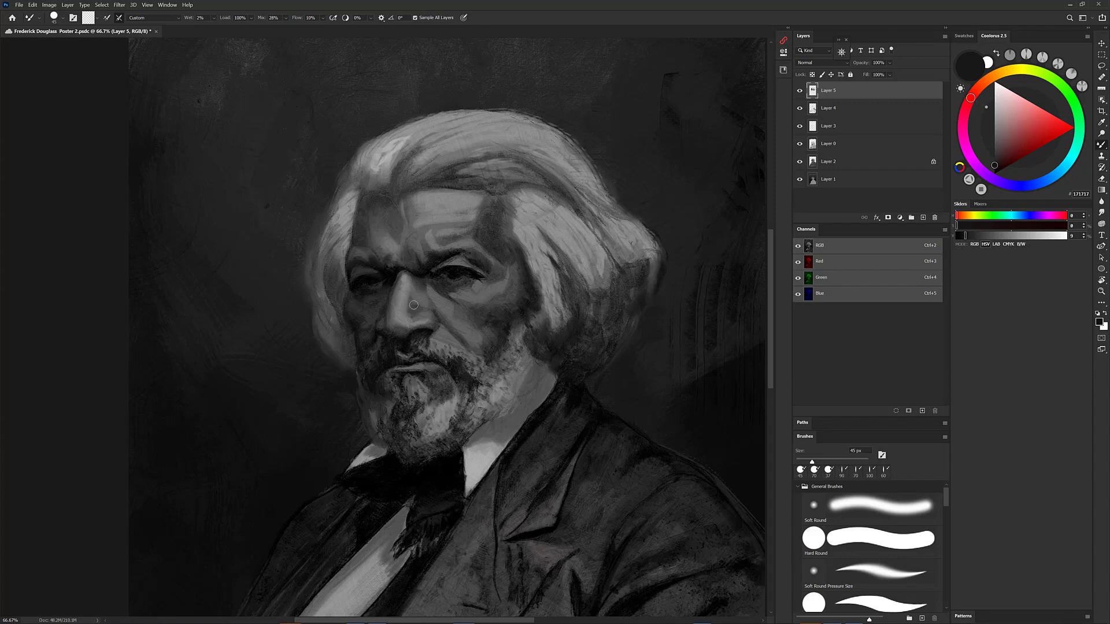
Toggle the visibility of Layer 5 to compare the portrait with and without the blending
{"action": "left_click", "coordinate": [800, 91]}
{"action": "left_click", "coordinate": [799, 91]}
{"action": "left_click_drag", "start_coordinate": [561, 564], "coordinate": [551, 563]}
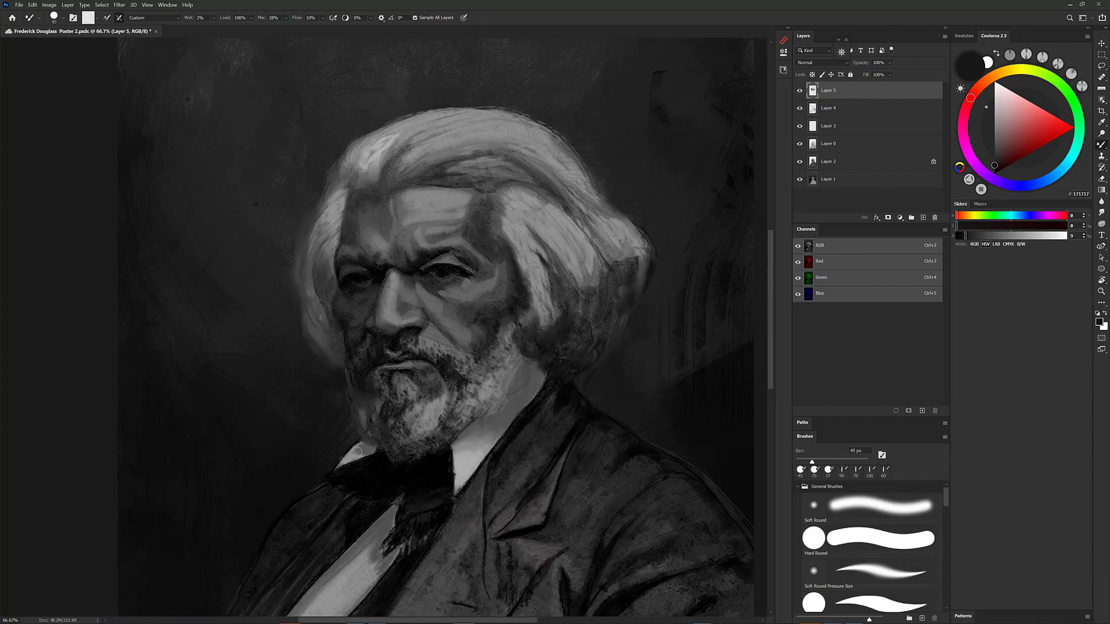
Soften the coat's shoulder and outer sleeve edge on the portrait's left side with the brush at 90 px
{"action": "left_click_drag", "start_coordinate": [325, 476], "coordinate": [380, 418]}
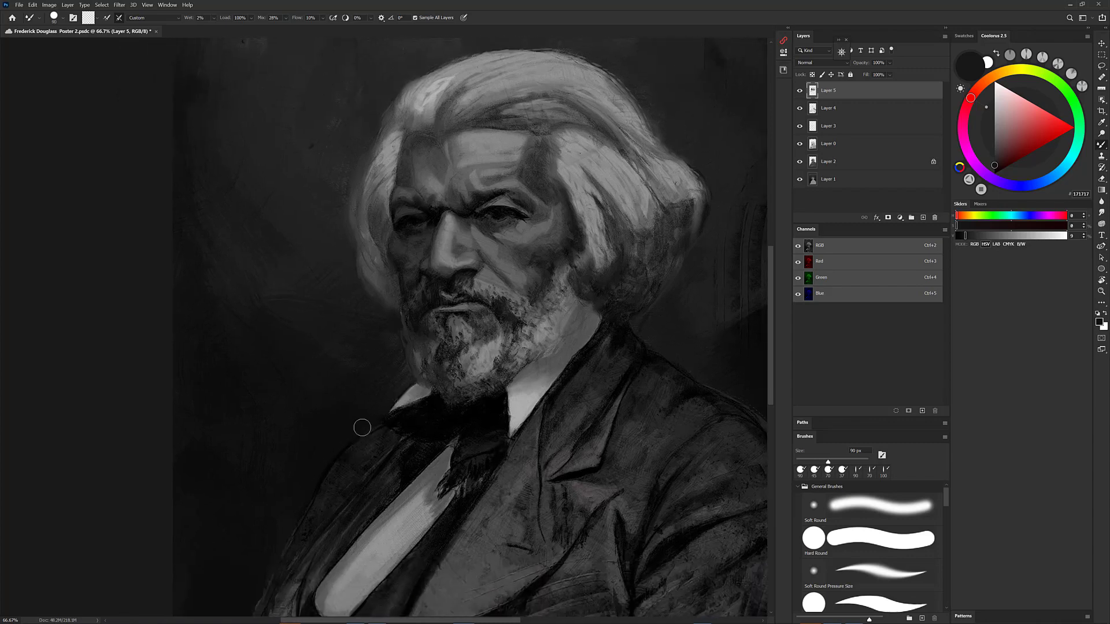
{"action": "left_click_drag", "start_coordinate": [366, 428], "coordinate": [408, 361]}
{"action": "left_click_drag", "start_coordinate": [270, 591], "coordinate": [378, 412]}
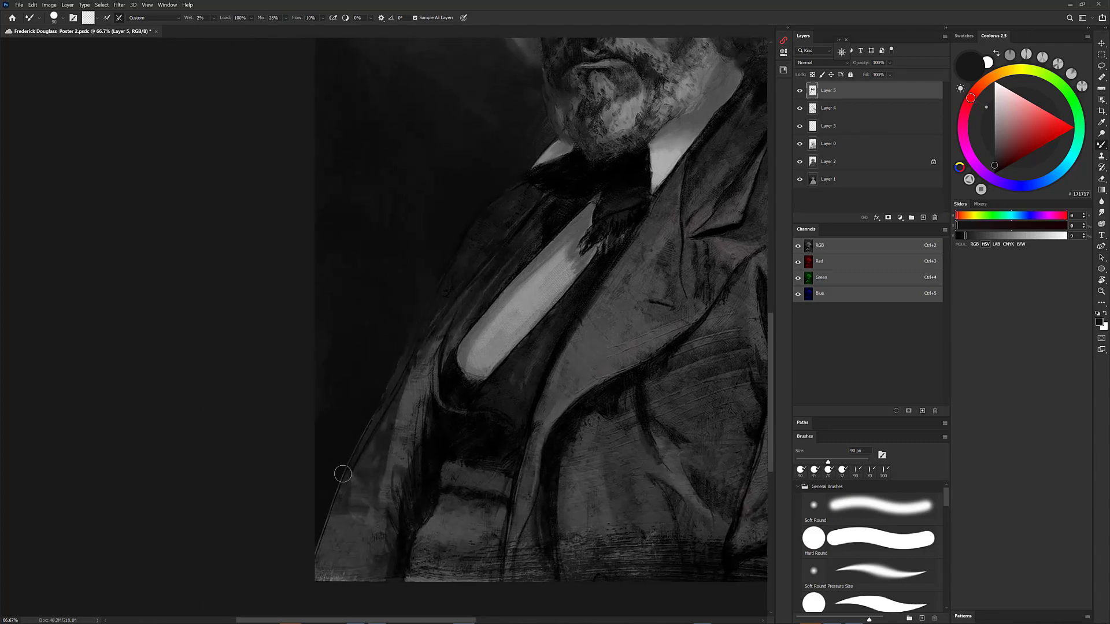
{"action": "left_click_drag", "start_coordinate": [485, 333], "coordinate": [375, 541]}
{"action": "mouse_move", "coordinate": [530, 540]}
{"action": "left_mouse_down"}
{"action": "mouse_move", "coordinate": [451, 496]}
{"action": "mouse_move", "coordinate": [403, 553]}
{"action": "left_mouse_up"}
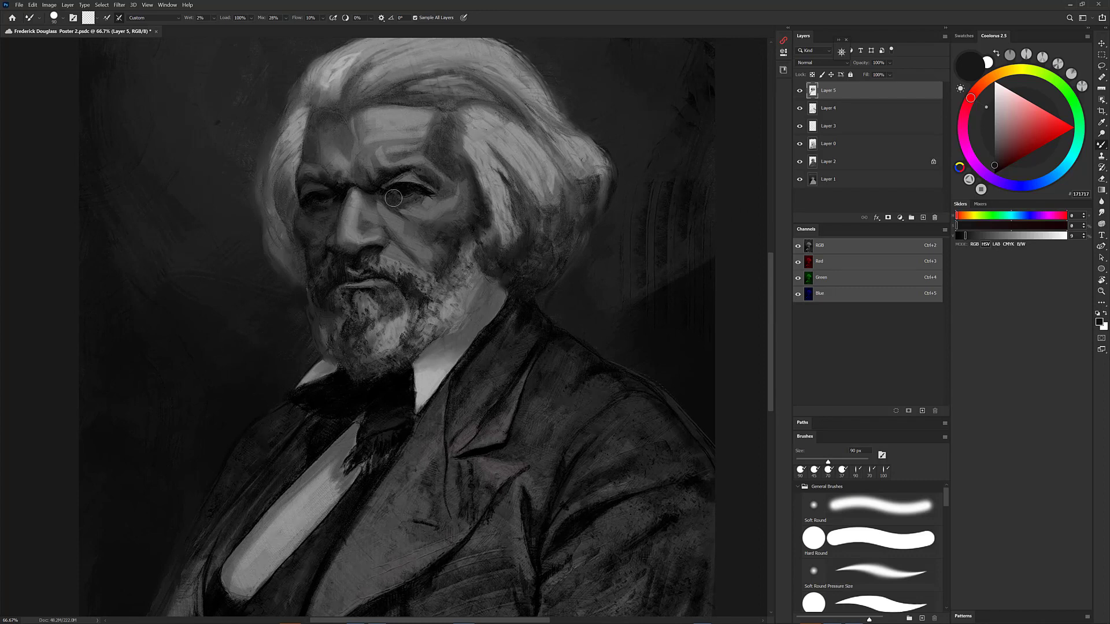
Reduce the blending brush to 30 px and smooth the upper eyelid and brow area of the right-hand eye
{"action": "right_click", "coordinate": [433, 163]}
{"action": "left_click", "coordinate": [485, 229]}
{"action": "key", "text": "bracketleft"}
{"action": "key", "text": "bracketleft"}
{"action": "key", "text": "bracketleft"}
{"action": "left_click_drag", "start_coordinate": [399, 182], "coordinate": [388, 184]}
Keep the Just Add Water brush, set it to 45 px and blend the neck, collar edge and white shirt front
{"action": "right_click", "coordinate": [539, 482]}
{"action": "right_click", "coordinate": [548, 442]}
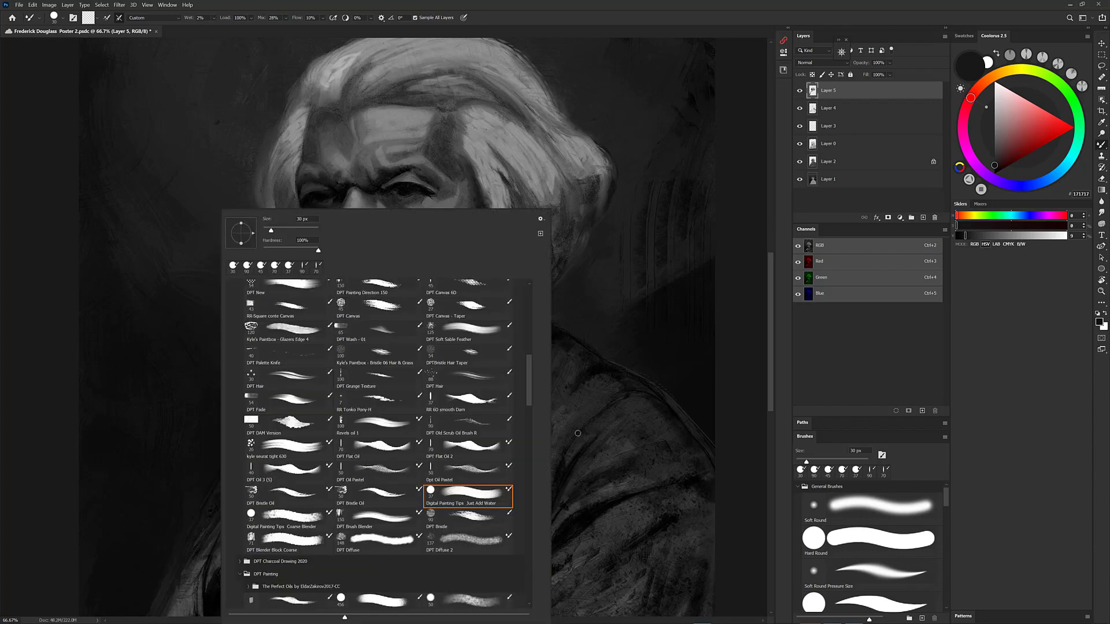
{"action": "key", "text": "Escape"}
{"action": "key", "text": "bracketright"}
{"action": "key", "text": "bracketright"}
{"action": "key", "text": "bracketright"}
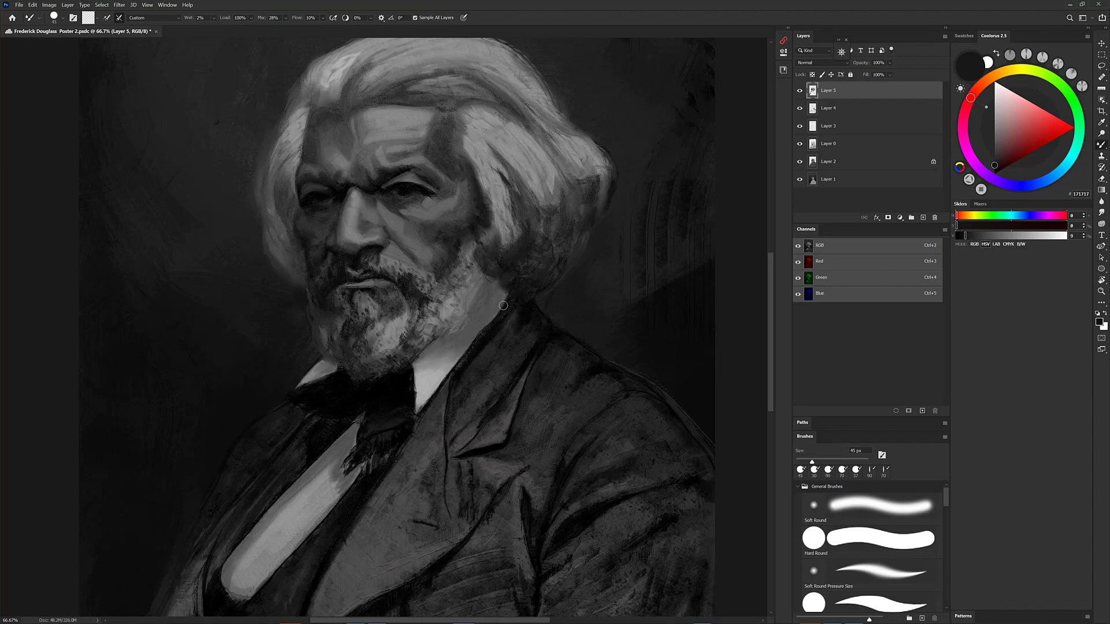
{"action": "left_click_drag", "start_coordinate": [347, 543], "coordinate": [381, 458]}
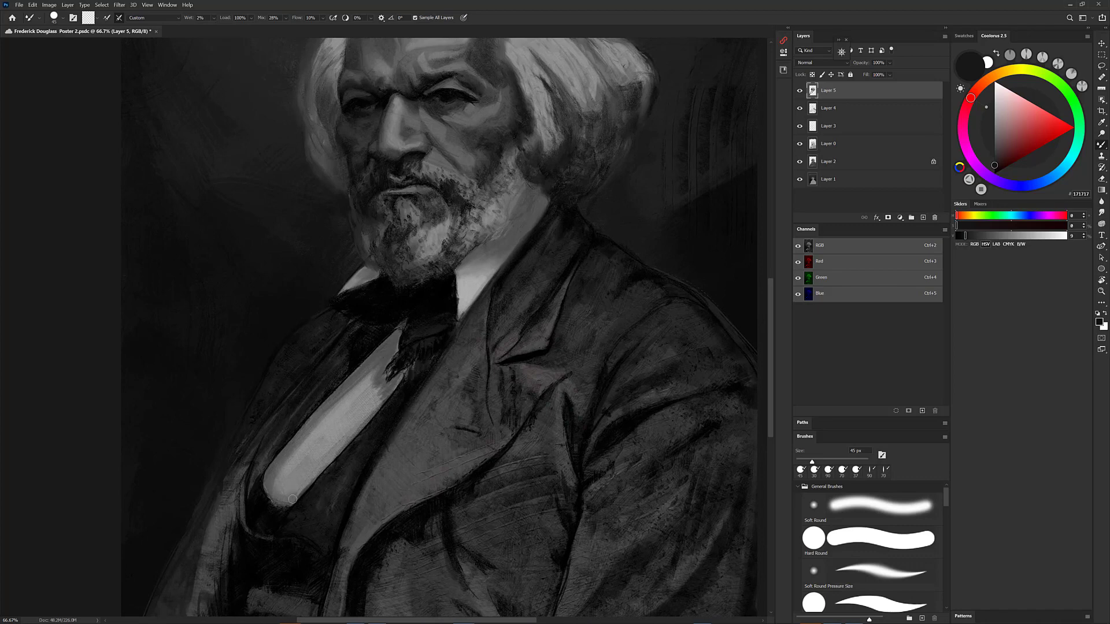
{"action": "left_click_drag", "start_coordinate": [604, 556], "coordinate": [533, 552]}
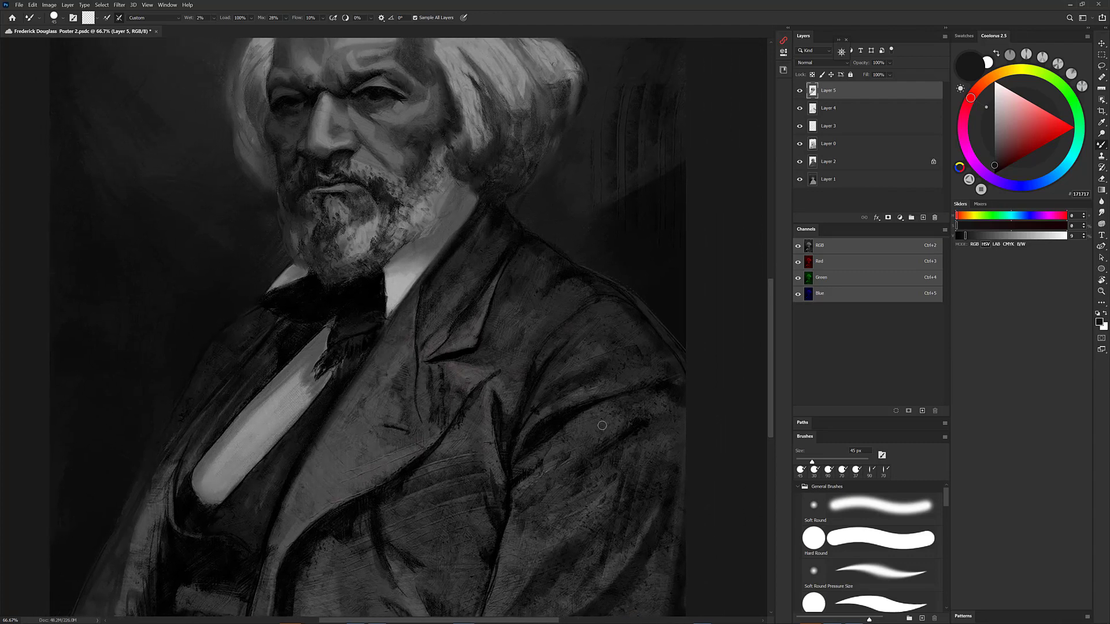
{"action": "scroll", "coordinate": [626, 416], "scroll_direction": "up", "scroll_amount": 5}
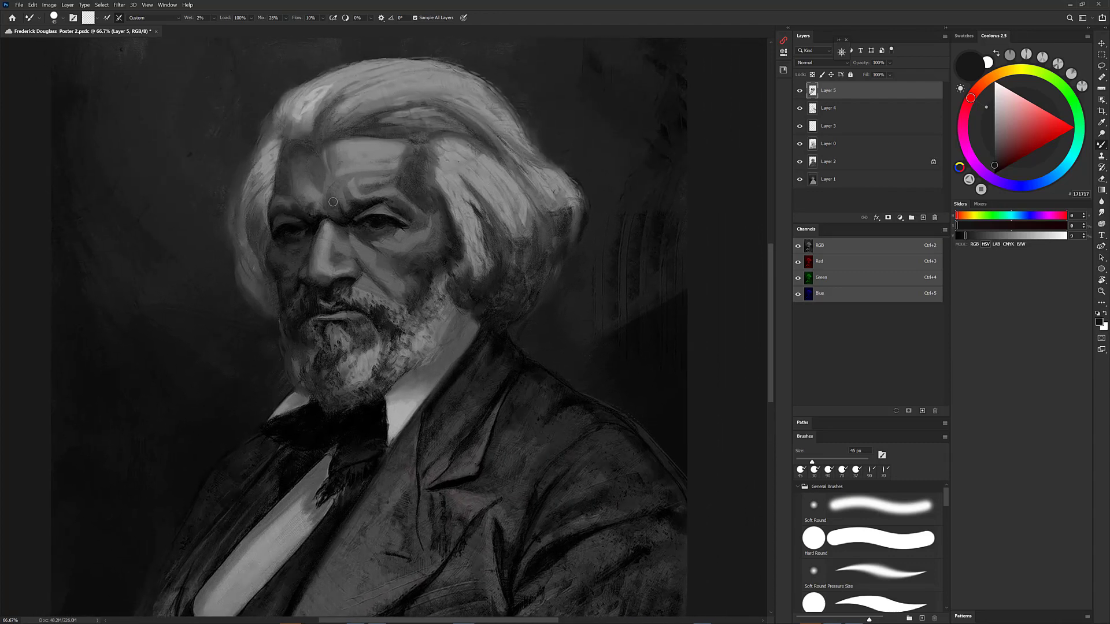
Blend the back edge of the hair into the background and smooth the strands beside the temple at 45 px
{"action": "left_click_drag", "start_coordinate": [580, 208], "coordinate": [583, 236]}
{"action": "mouse_move", "coordinate": [573, 189]}
{"action": "left_mouse_down"}
{"action": "mouse_move", "coordinate": [538, 149]}
{"action": "mouse_move", "coordinate": [571, 228]}
{"action": "mouse_move", "coordinate": [557, 279]}
{"action": "left_mouse_up"}
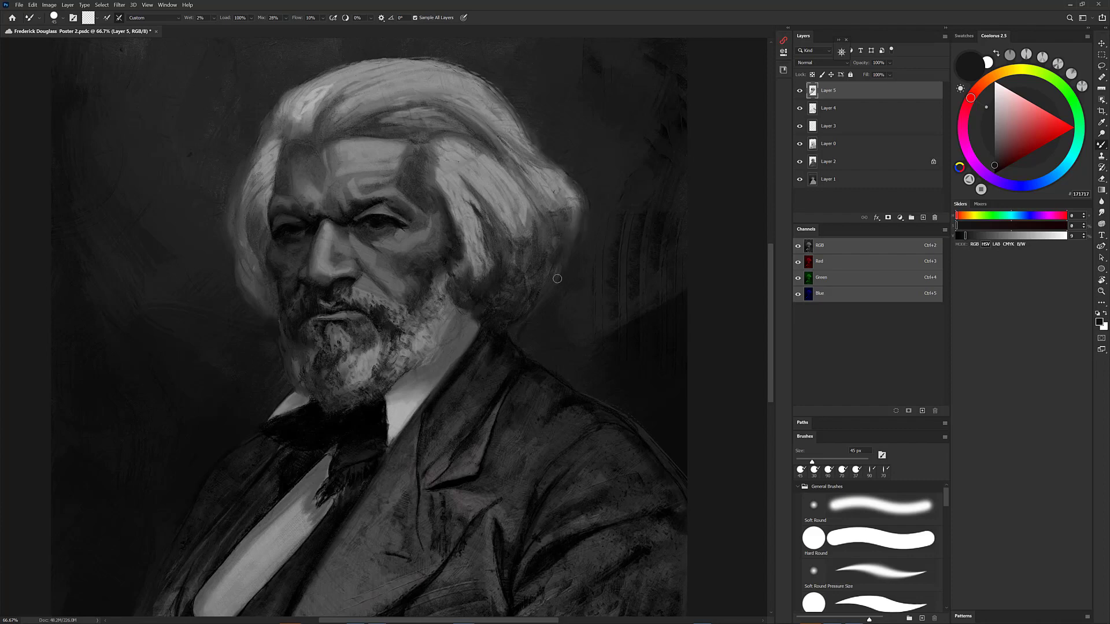
{"action": "left_click_drag", "start_coordinate": [465, 199], "coordinate": [494, 242]}
Switch from the blending brush to the DPT Filbert brush
{"action": "right_click", "coordinate": [199, 209]}
{"action": "left_click_drag", "start_coordinate": [505, 367], "coordinate": [507, 335]}
{"action": "scroll", "coordinate": [508, 334], "scroll_direction": "down", "scroll_amount": 1}
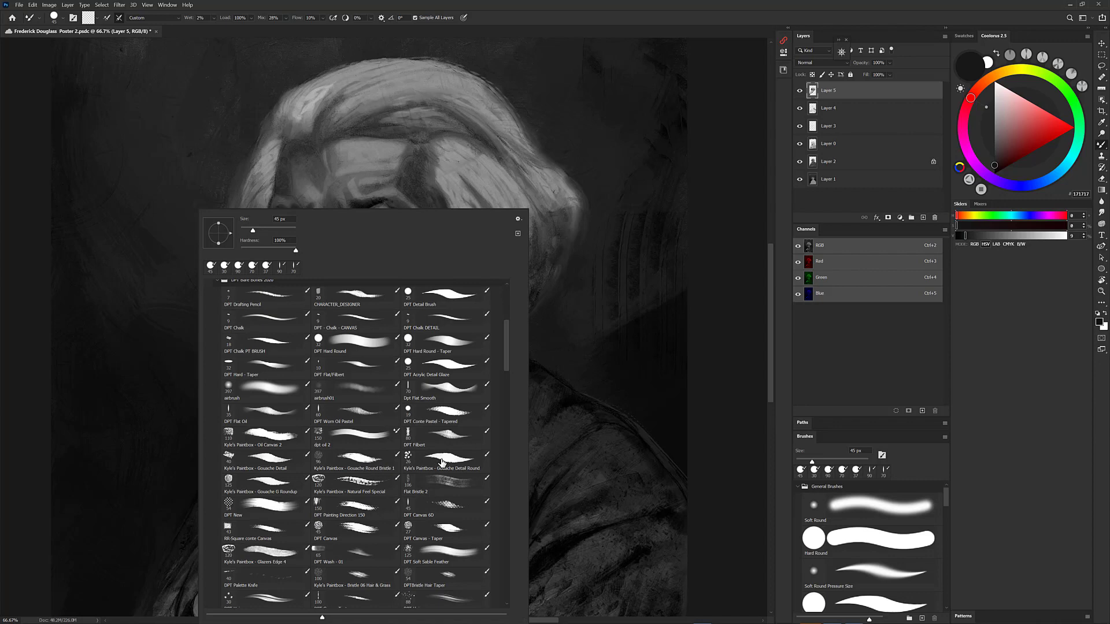
{"action": "left_click", "coordinate": [454, 432]}
{"action": "left_click", "coordinate": [561, 366]}
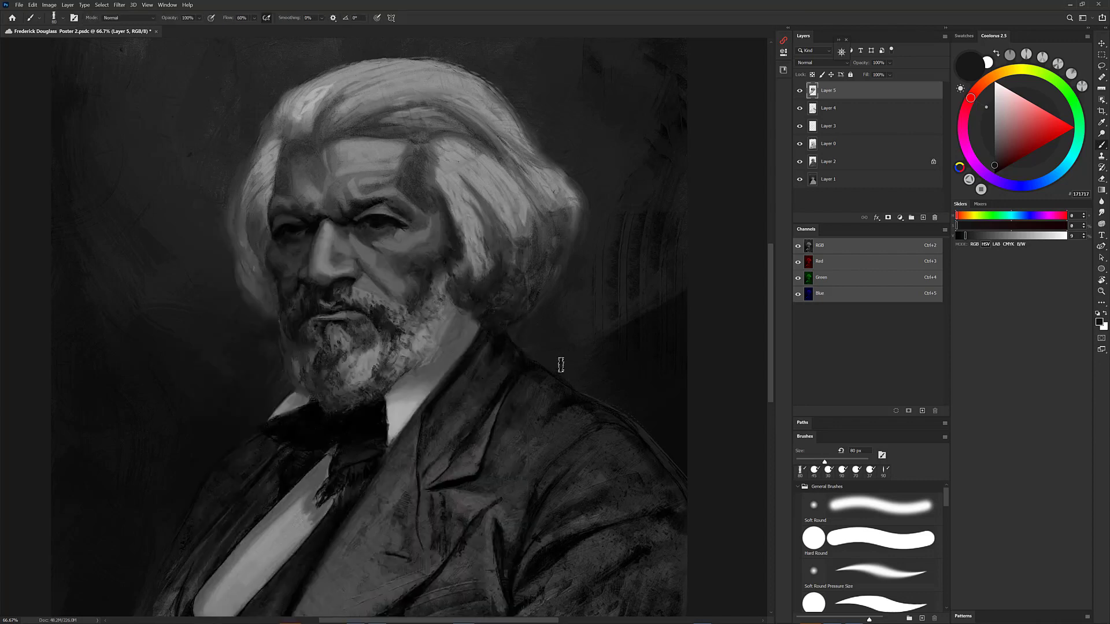
Paint the forehead planes with the Filbert brush at 60 px, using sampled greys 707070 and 4C4C4C
{"action": "left_click", "coordinate": [372, 153], "text": "alt"}
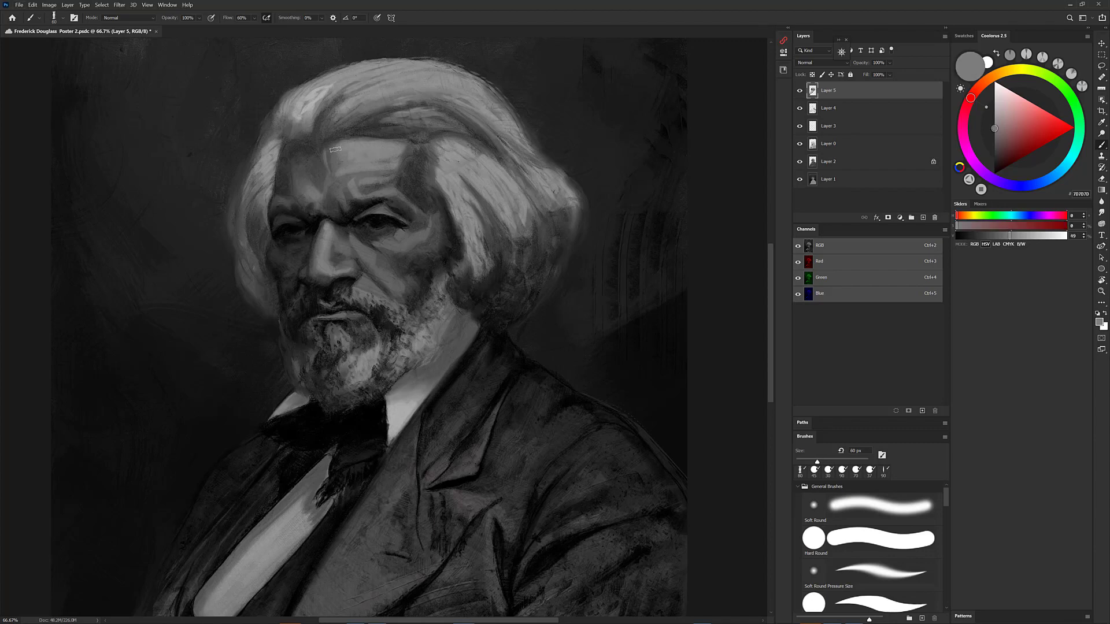
{"action": "left_click_drag", "start_coordinate": [331, 147], "coordinate": [336, 161]}
{"action": "left_click", "coordinate": [300, 166], "text": "alt"}
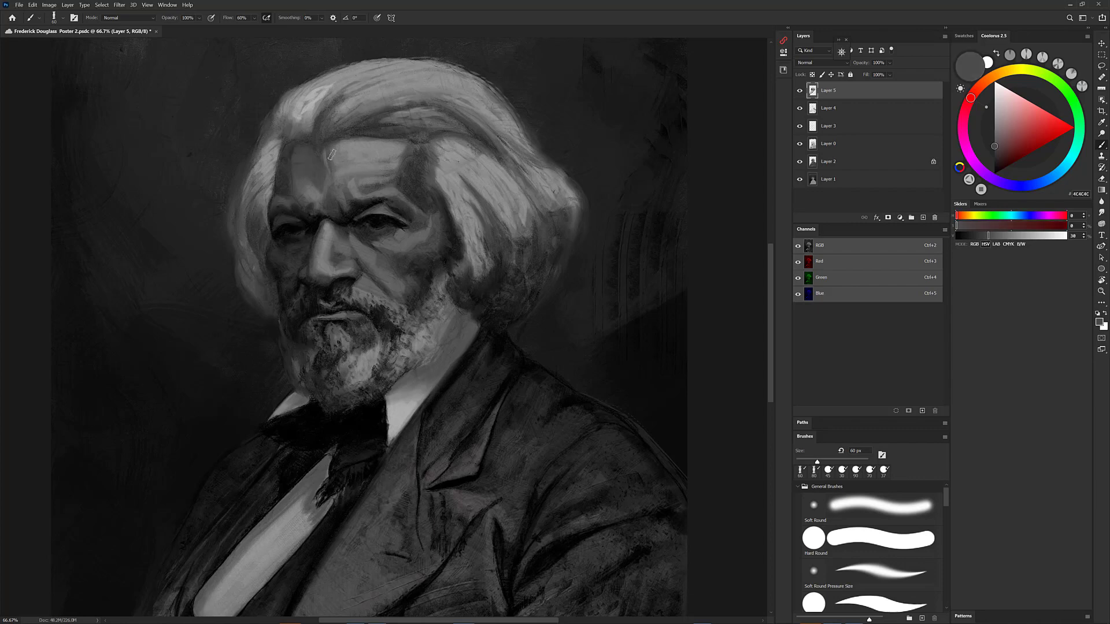
{"action": "left_click", "coordinate": [411, 148], "text": "alt"}
Paint the lit cheek in sampled 646464 and the shadowed cheek in sampled 313131 and a slightly lighter grey
{"action": "left_click", "coordinate": [435, 240], "text": "alt"}
{"action": "left_click", "coordinate": [417, 236], "text": "alt"}
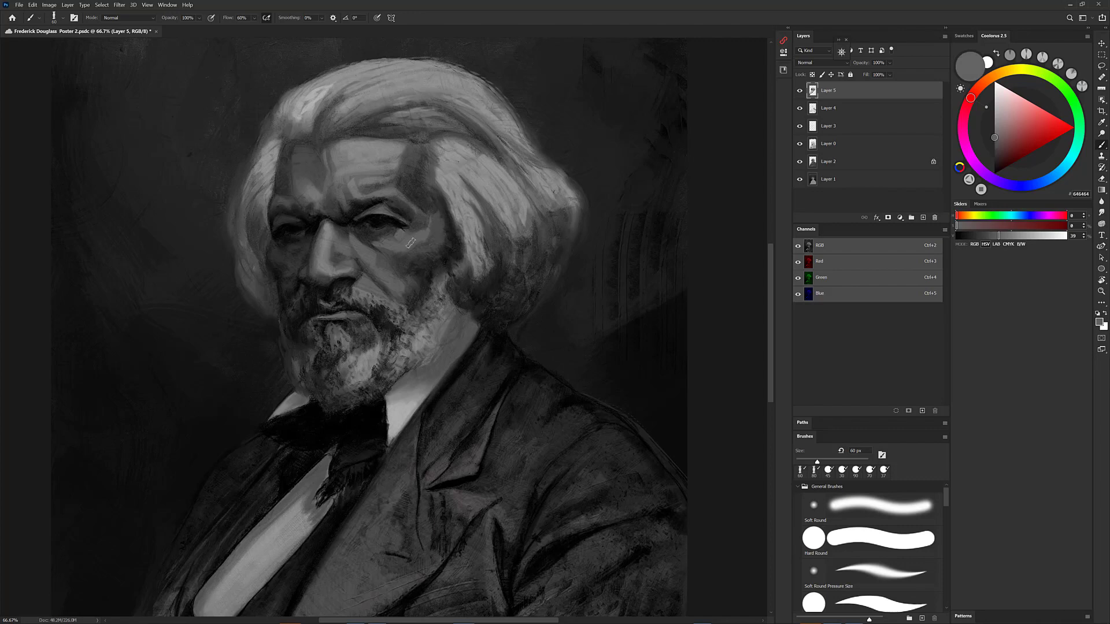
{"action": "left_click", "coordinate": [360, 244], "text": "alt"}
{"action": "left_click", "coordinate": [312, 243], "text": "alt"}
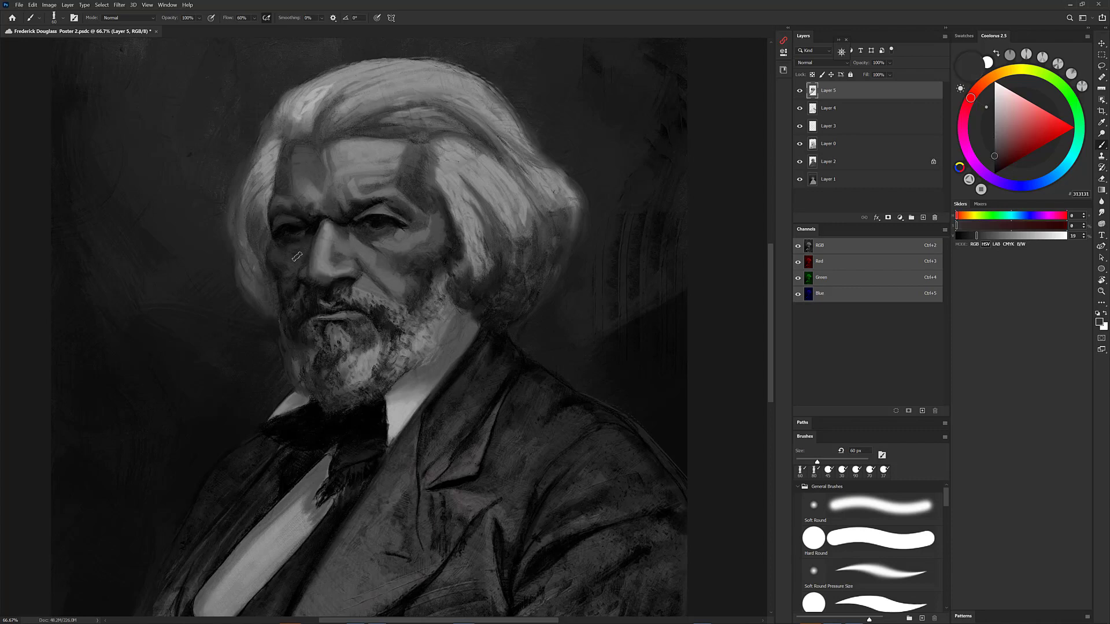
{"action": "left_click_drag", "start_coordinate": [995, 155], "coordinate": [995, 152]}
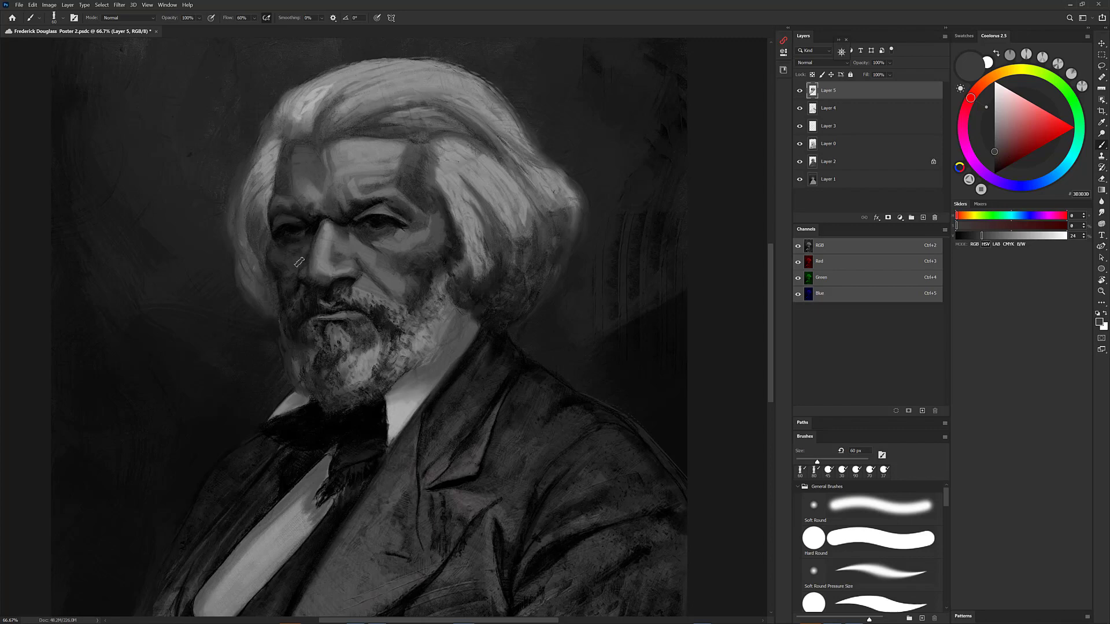
Refine the left temple and the area above the eyebrow at 45 px in sampled greys including 525252, 373737 and 494949
{"action": "key", "text": "bracketleft"}
{"action": "left_click", "coordinate": [286, 201], "text": "alt"}
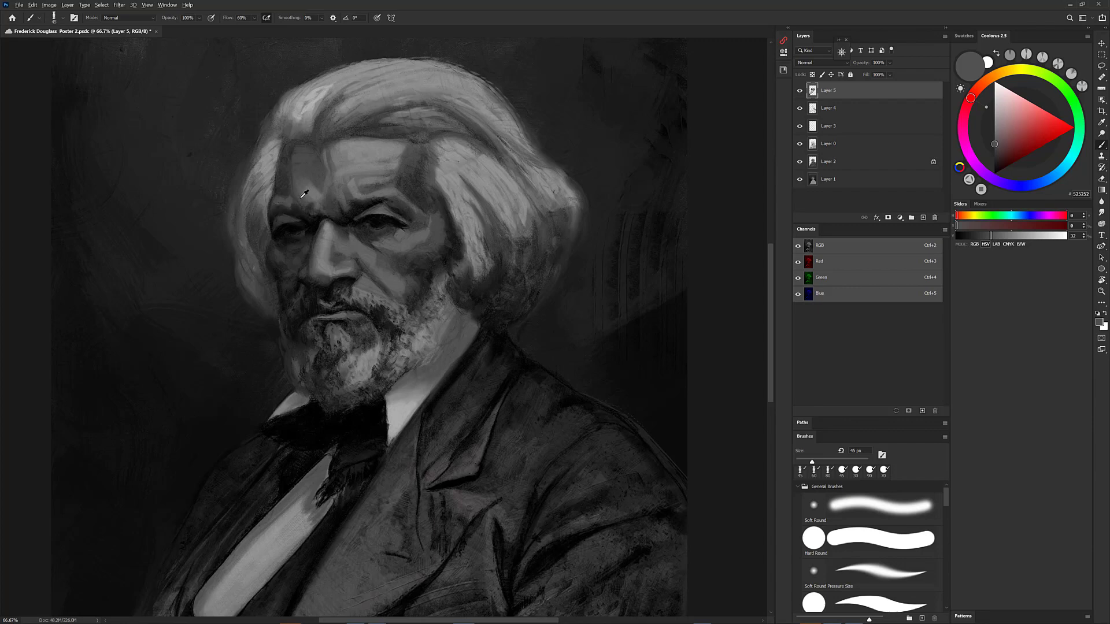
{"action": "left_click", "coordinate": [301, 196], "text": "alt"}
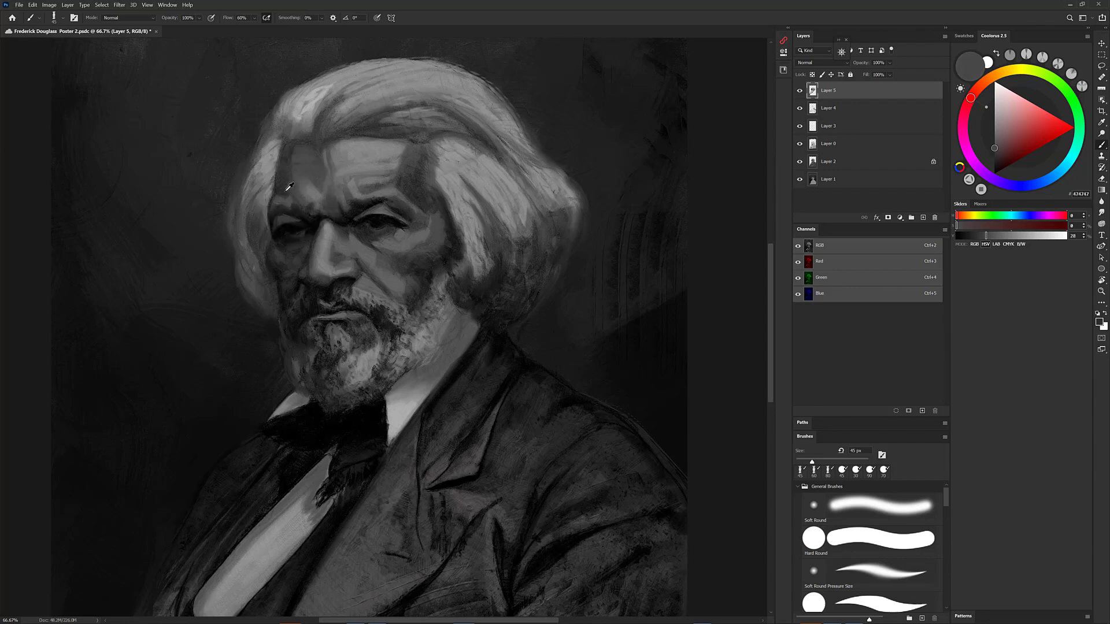
{"action": "left_click", "coordinate": [290, 198], "text": "alt"}
{"action": "left_click", "coordinate": [292, 166], "text": "alt"}
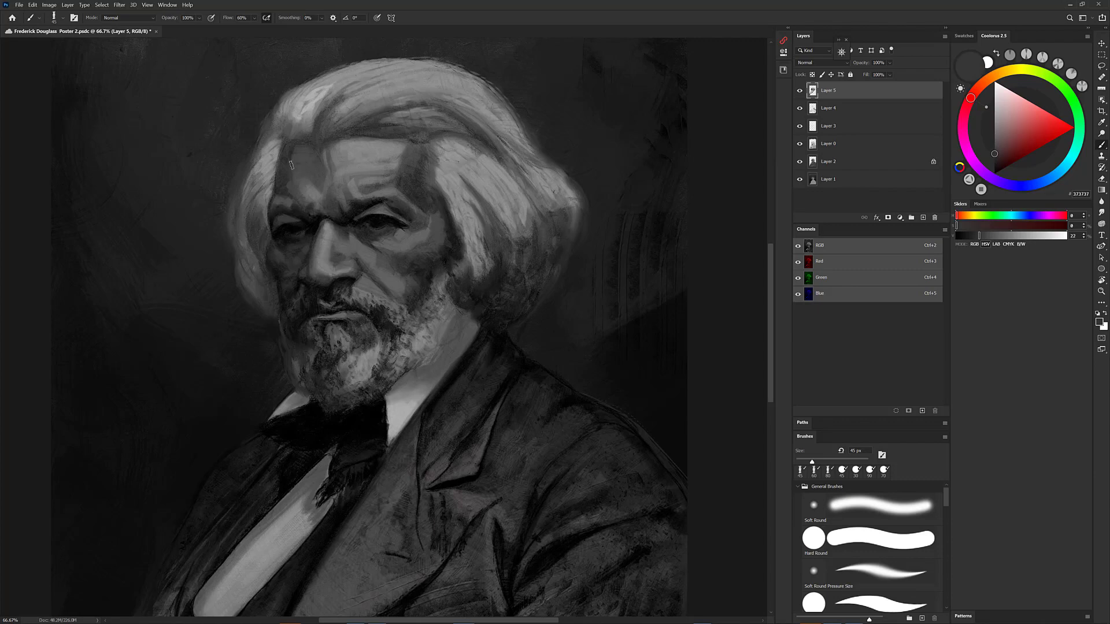
{"action": "left_click", "coordinate": [297, 193], "text": "alt"}
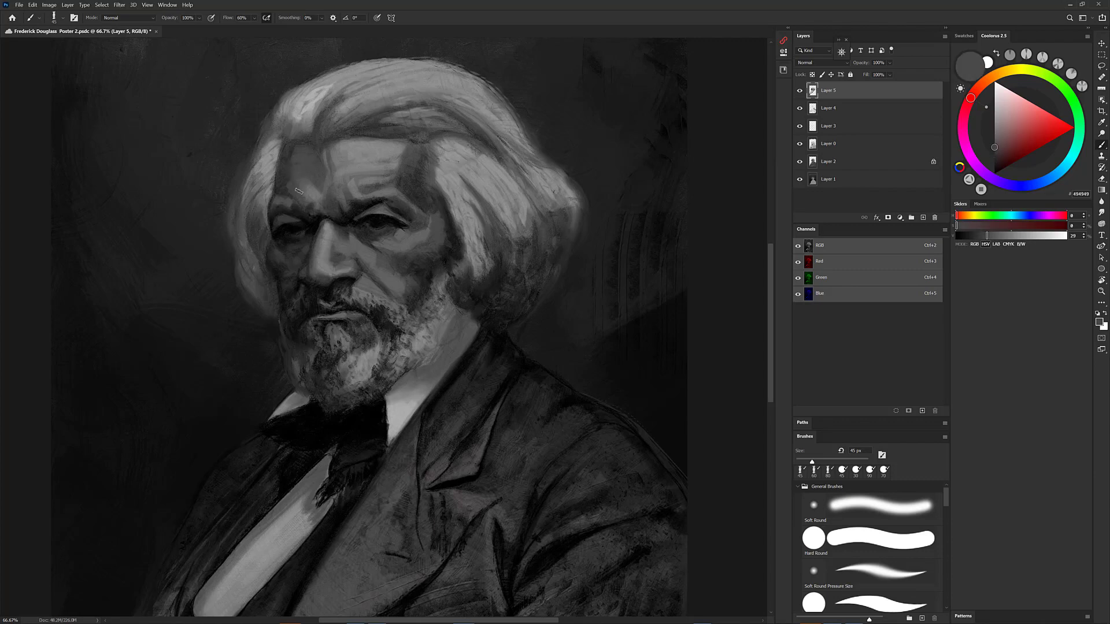
Rework the right temple and brow in sampled 393939, 5F5F5F, 363636 and 565656, and the adjoining hair in 878787
{"action": "left_click", "coordinate": [451, 217], "text": "alt"}
{"action": "left_click", "coordinate": [426, 185], "text": "alt"}
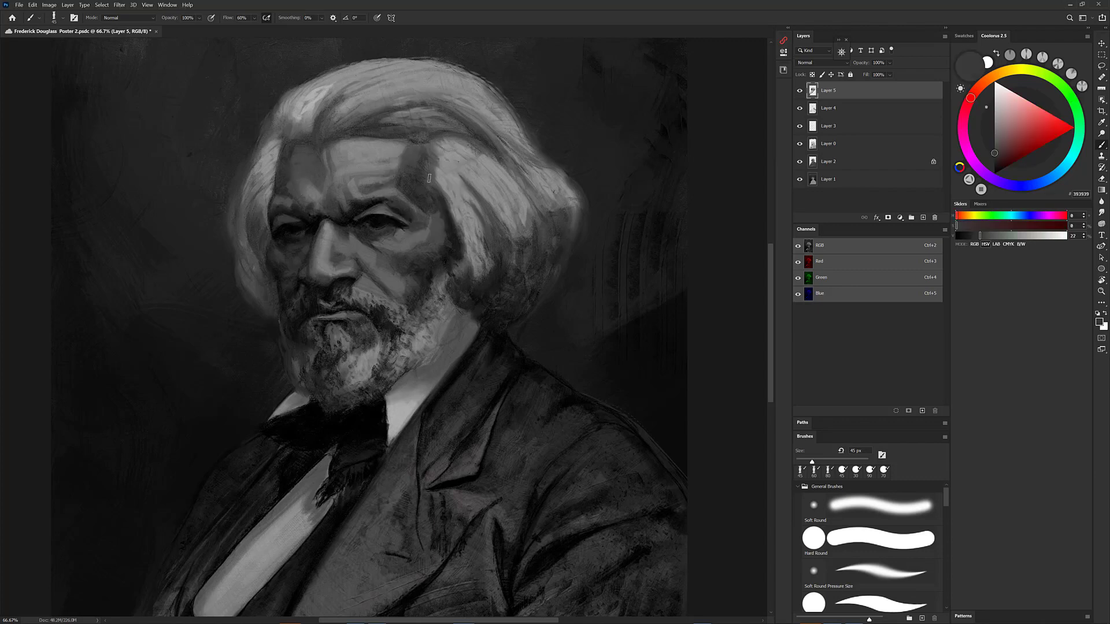
{"action": "left_click", "coordinate": [401, 199], "text": "alt"}
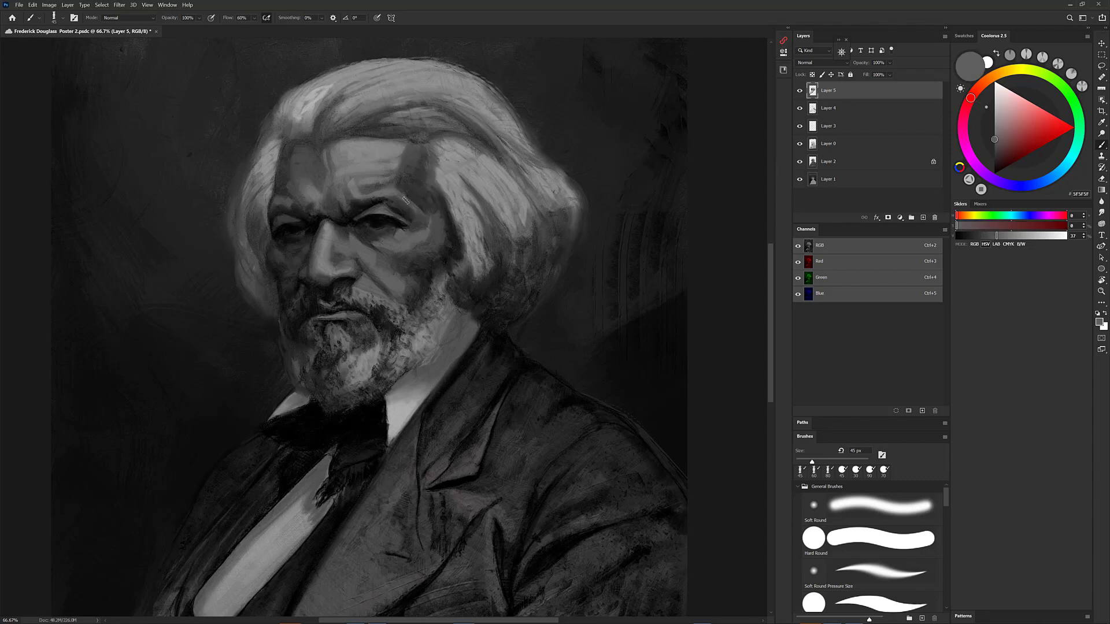
{"action": "left_click", "coordinate": [408, 179], "text": "alt"}
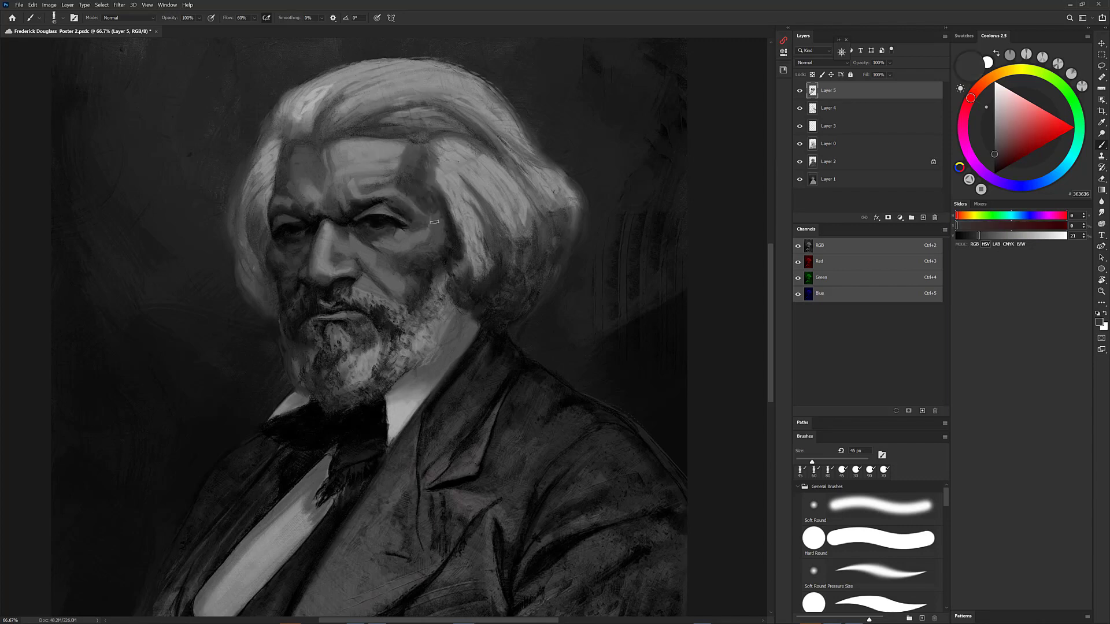
{"action": "left_click", "coordinate": [429, 153], "text": "alt"}
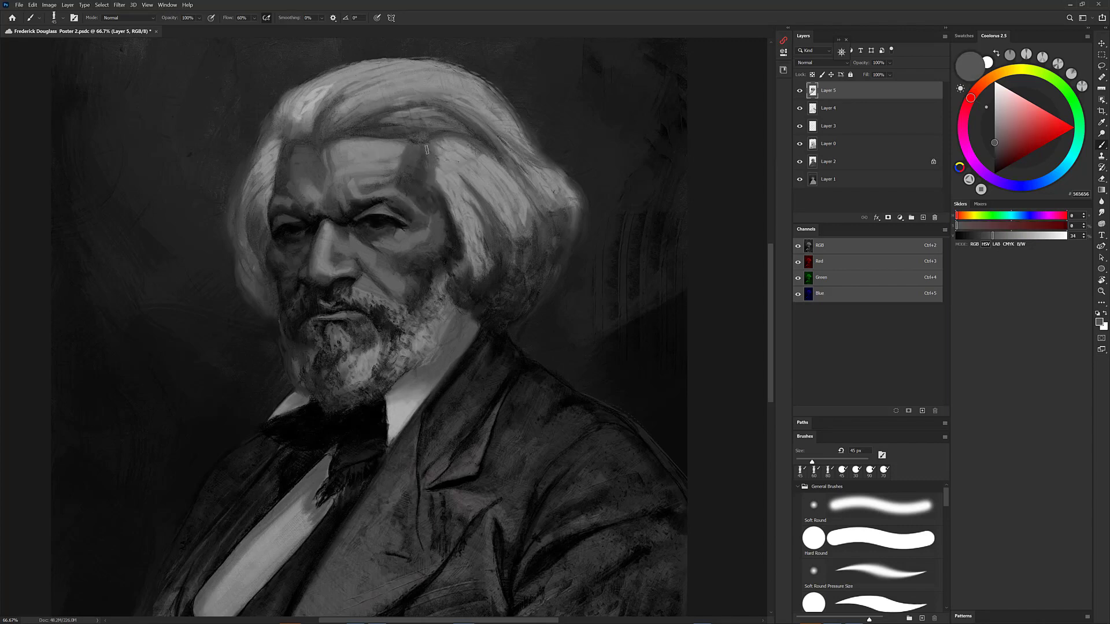
{"action": "left_click", "coordinate": [435, 168], "text": "alt"}
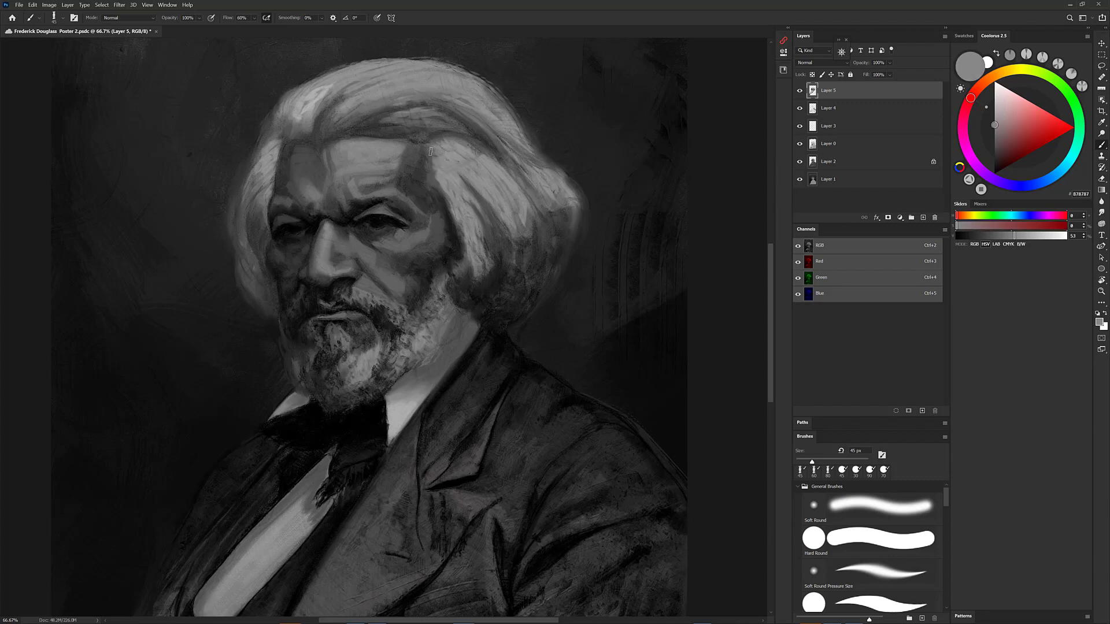
{"action": "left_click_drag", "start_coordinate": [481, 206], "coordinate": [460, 180]}
Clean up the jaw and outer hair edge on the portrait's left in sampled background greys such as 202020 and 1E1E1E, enlarging the brush to 70 px
{"action": "left_click", "coordinate": [276, 346], "text": "alt"}
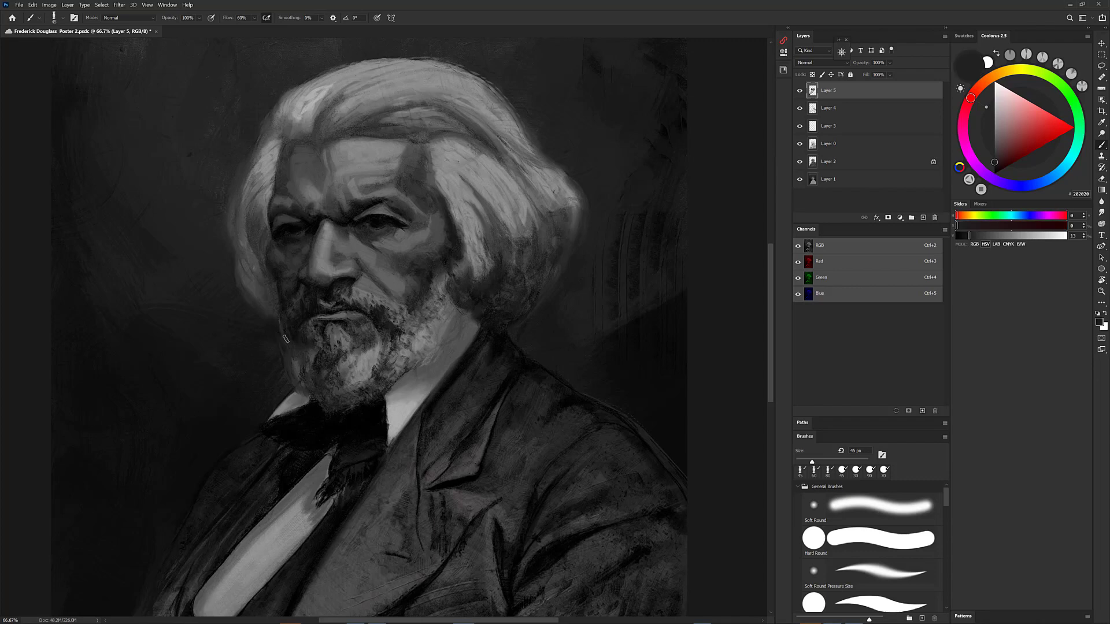
{"action": "left_click", "coordinate": [248, 145], "text": "alt"}
{"action": "key", "text": "bracketright"}
{"action": "key", "text": "bracketright"}
{"action": "mouse_move", "coordinate": [248, 164]}
{"action": "left_mouse_down"}
{"action": "mouse_move", "coordinate": [232, 202]}
{"action": "mouse_move", "coordinate": [232, 212]}
{"action": "mouse_move", "coordinate": [236, 190]}
{"action": "mouse_move", "coordinate": [233, 243]}
{"action": "left_mouse_up"}
{"action": "left_click", "coordinate": [232, 303], "text": "alt"}
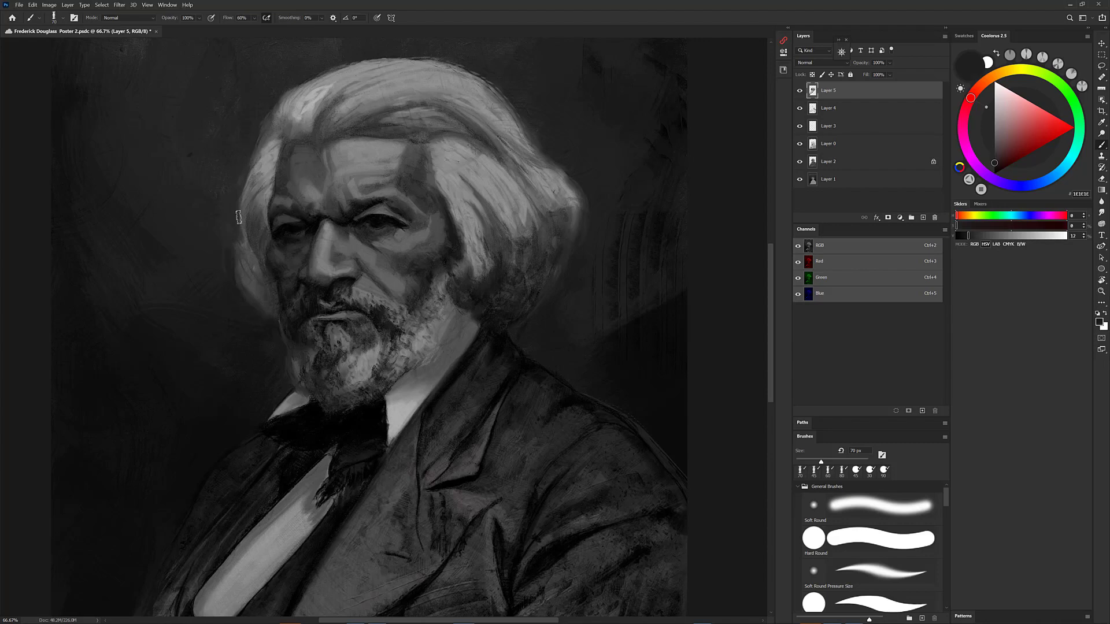
{"action": "left_click", "coordinate": [231, 254], "text": "alt"}
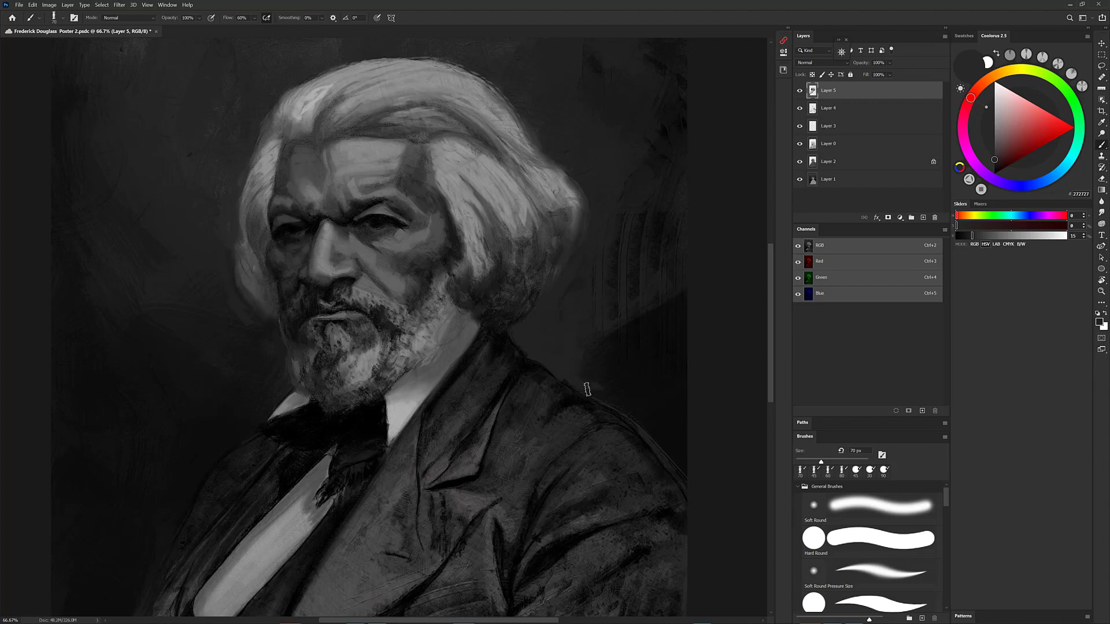
Soften the shaded hair on the portrait's outer right side in sampled 414041 and 585858
{"action": "left_click", "coordinate": [560, 219], "text": "alt"}
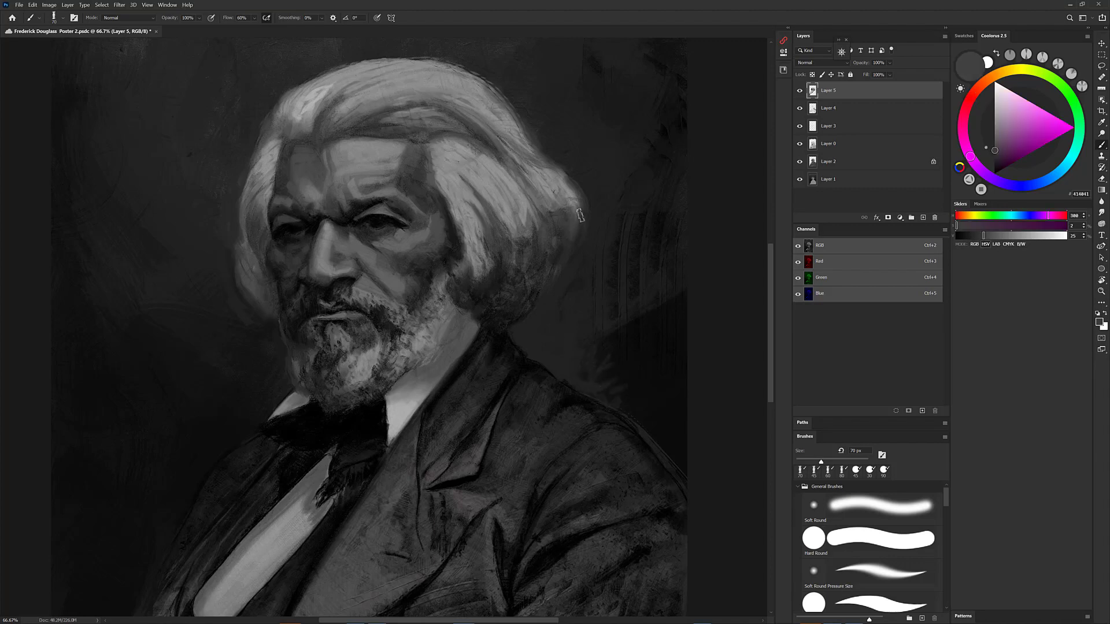
{"action": "left_click", "coordinate": [549, 215], "text": "alt"}
{"action": "left_click_drag", "start_coordinate": [540, 219], "coordinate": [525, 250]}
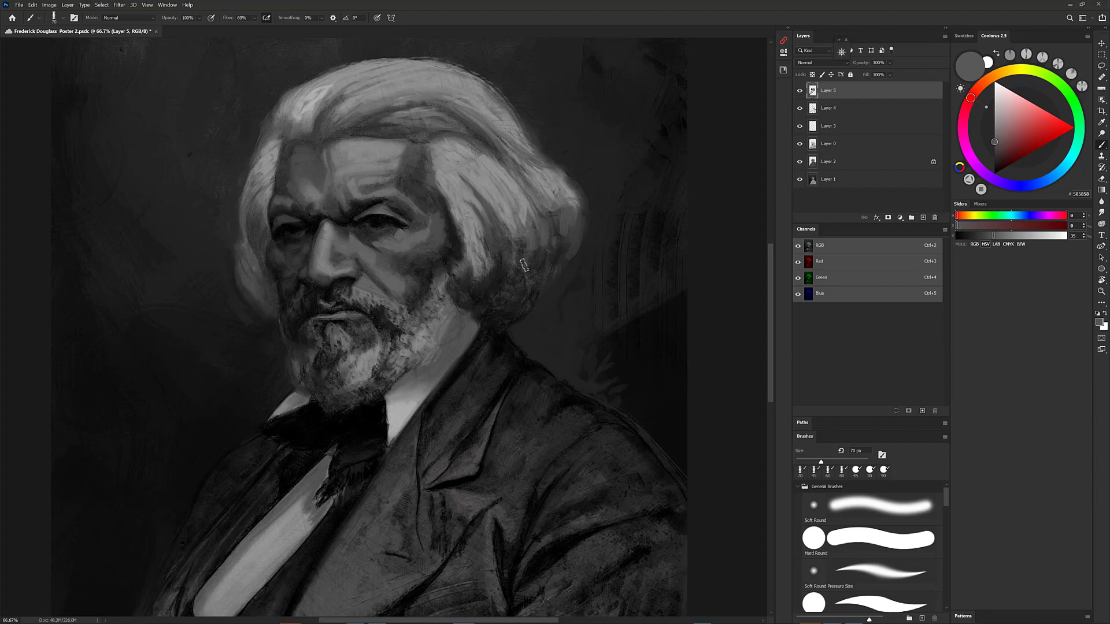
Reduce the brush from 70 px to about 40 px and refine the forehead above the brow in 626262 and a darker sampled grey
{"action": "key", "text": "bracketleft"}
{"action": "key", "text": "bracketleft"}
{"action": "left_click", "coordinate": [331, 179], "text": "alt"}
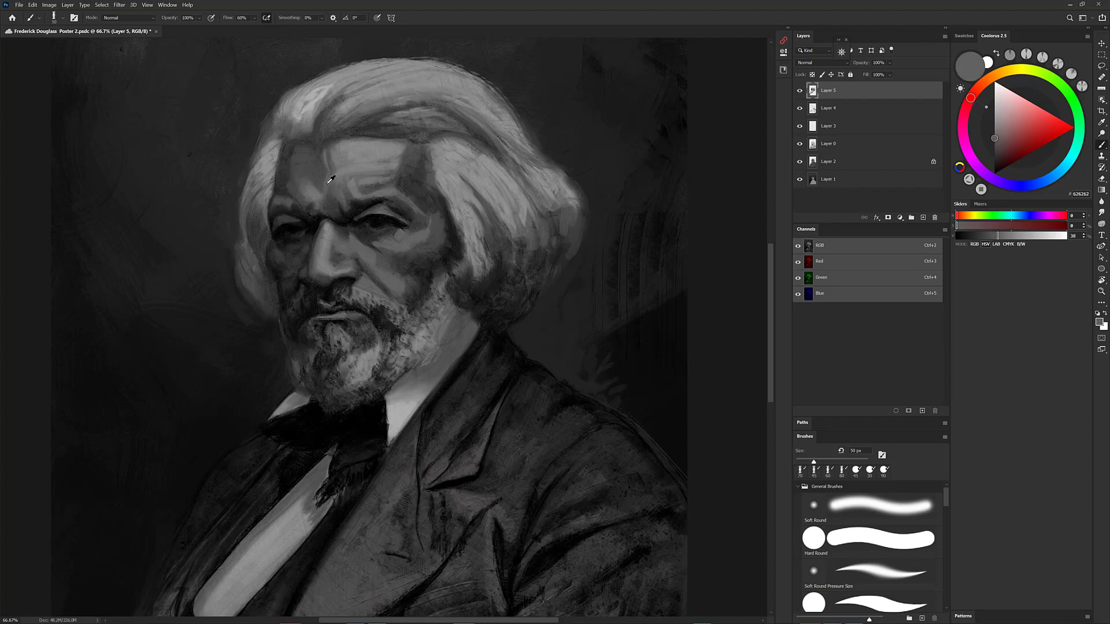
{"action": "left_click_drag", "start_coordinate": [327, 181], "coordinate": [327, 170]}
{"action": "left_click", "coordinate": [315, 173], "text": "alt"}
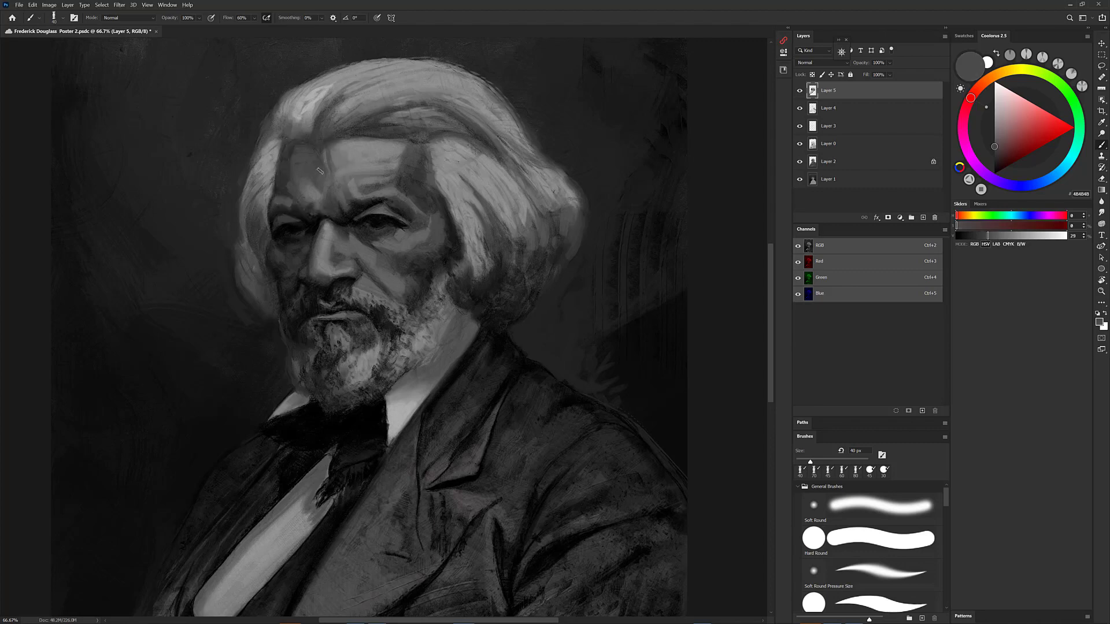
Try strokes on the white shirt front in sampled ABABAB, undo them, and resample the shirt grey as 828282
{"action": "left_click", "coordinate": [387, 423], "text": "alt"}
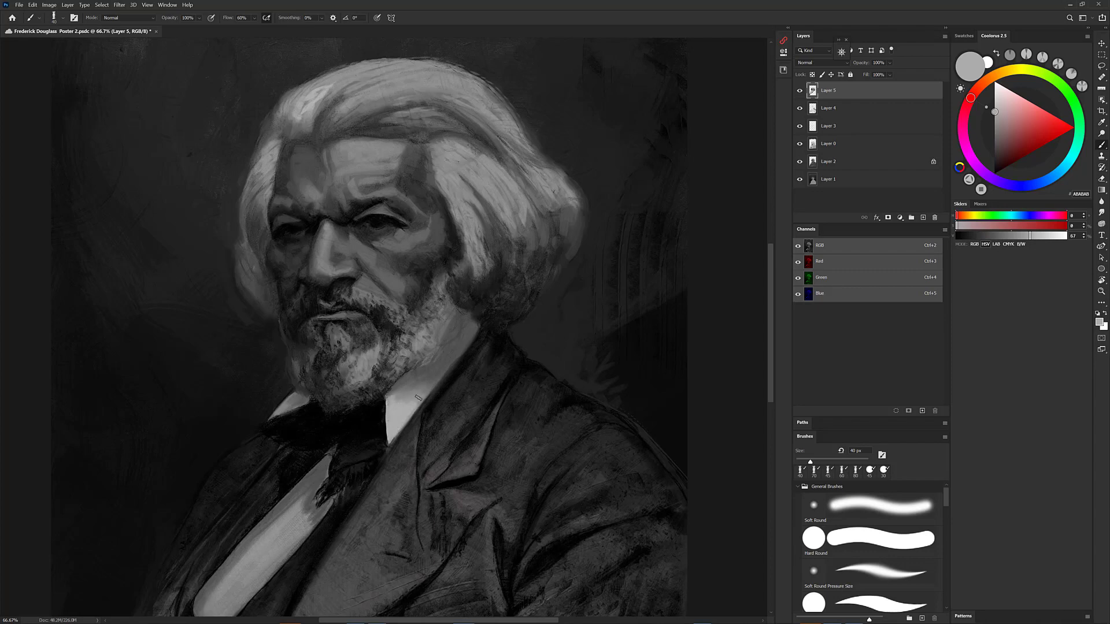
{"action": "left_click_drag", "start_coordinate": [476, 530], "coordinate": [546, 436]}
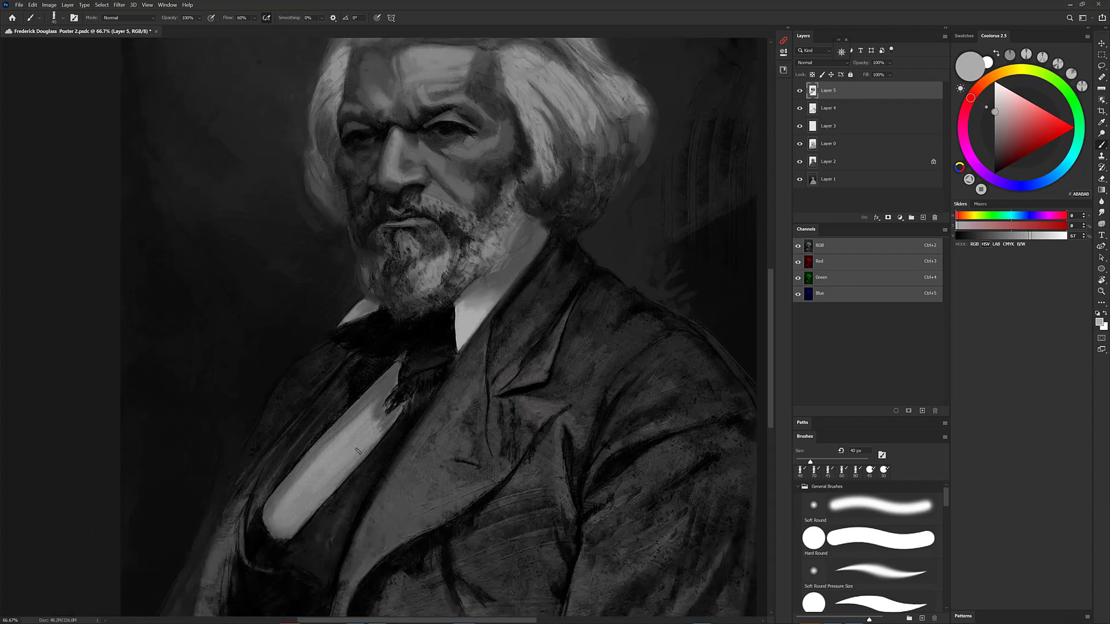
{"action": "mouse_move", "coordinate": [311, 491]}
{"action": "left_mouse_down"}
{"action": "mouse_move", "coordinate": [359, 455]}
{"action": "mouse_move", "coordinate": [349, 468]}
{"action": "left_mouse_up"}
{"action": "key", "text": "ctrl+z"}
{"action": "key", "text": "ctrl+z"}
{"action": "left_click", "coordinate": [359, 454], "text": "alt"}
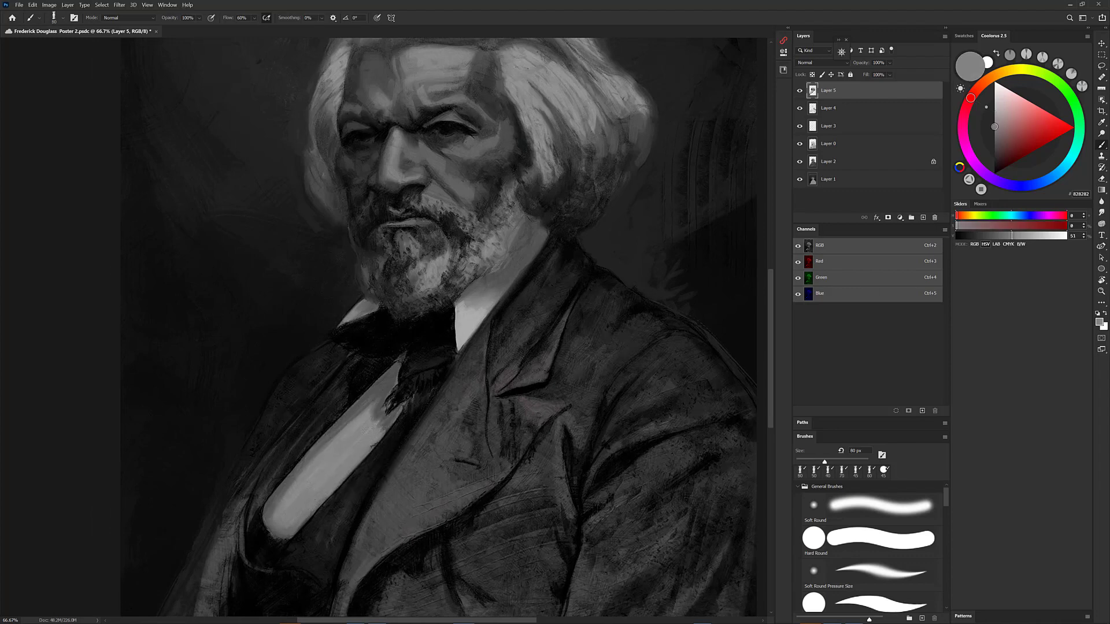
Switch to the Kyle's Paintbox - Natural Feel Special brush, undo the test strokes, and paint the hair-to-coat edge in sampled 242424 at 90 px
{"action": "right_click", "coordinate": [552, 383]}
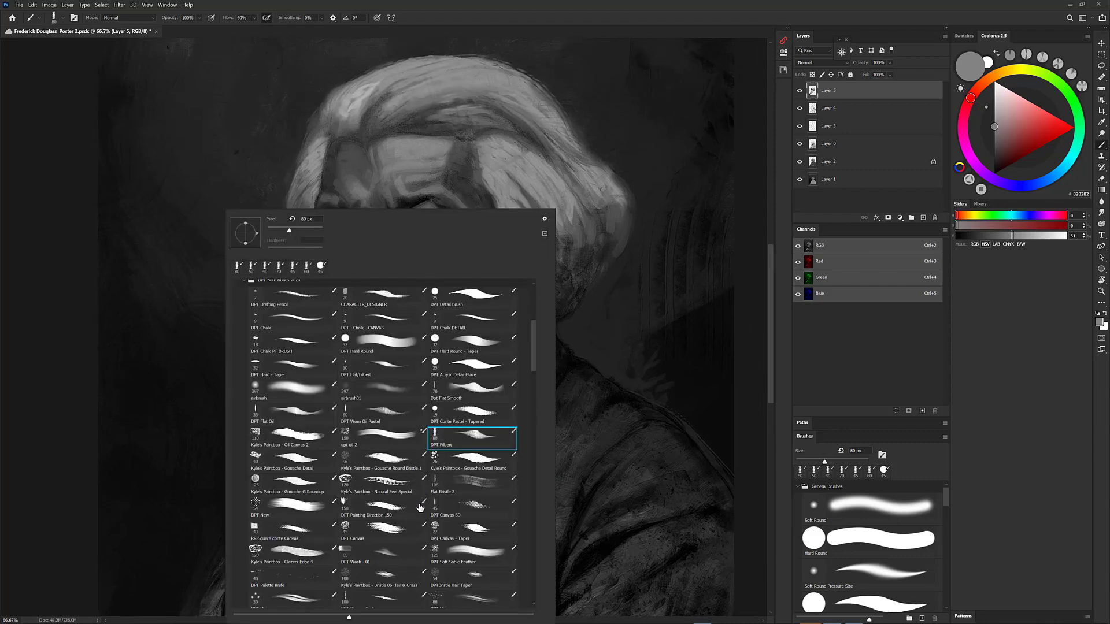
{"action": "left_click", "coordinate": [399, 482]}
{"action": "mouse_move", "coordinate": [671, 326]}
{"action": "left_mouse_down"}
{"action": "mouse_move", "coordinate": [616, 378]}
{"action": "mouse_move", "coordinate": [629, 422]}
{"action": "left_mouse_up"}
{"action": "key", "text": "ctrl+z"}
{"action": "key", "text": "ctrl+z"}
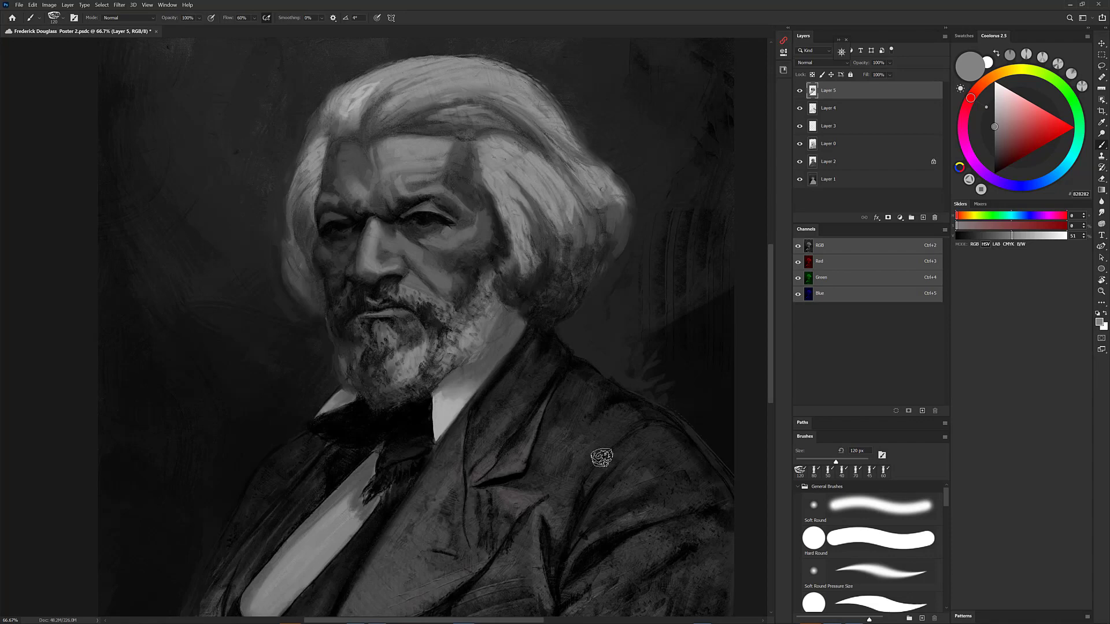
{"action": "left_click_drag", "start_coordinate": [631, 354], "coordinate": [599, 380]}
{"action": "key", "text": "ctrl+z"}
{"action": "left_click", "coordinate": [565, 332], "text": "alt"}
{"action": "left_click_drag", "start_coordinate": [564, 331], "coordinate": [577, 335]}
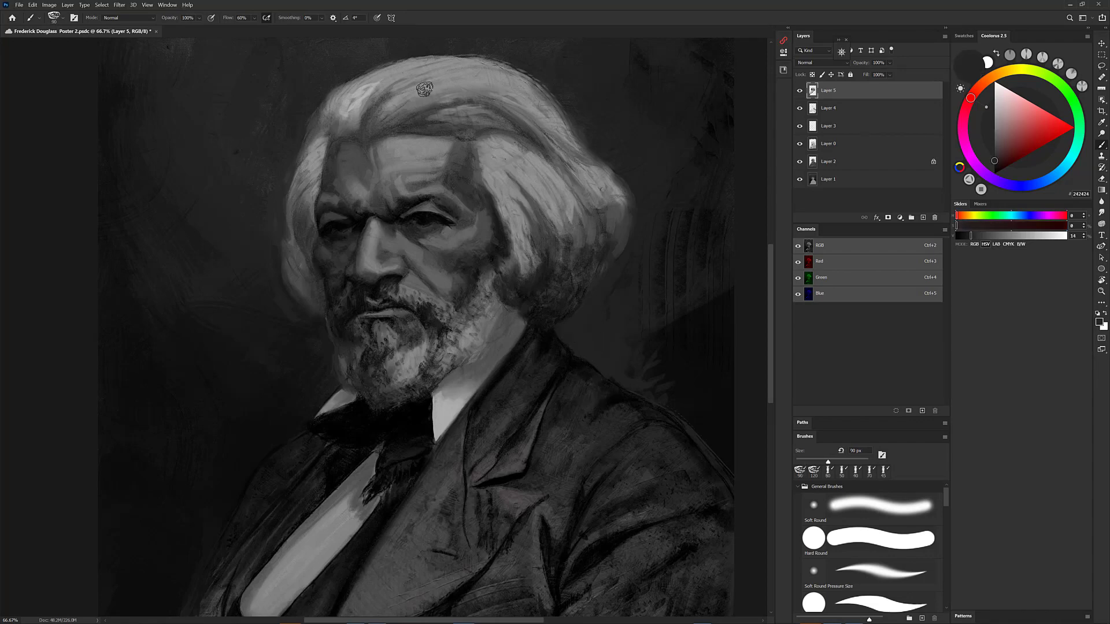
Paint textured strands through the front and crown of the hair at 45 px in sampled 838383 and lighter greys
{"action": "left_click", "coordinate": [414, 93], "text": "alt"}
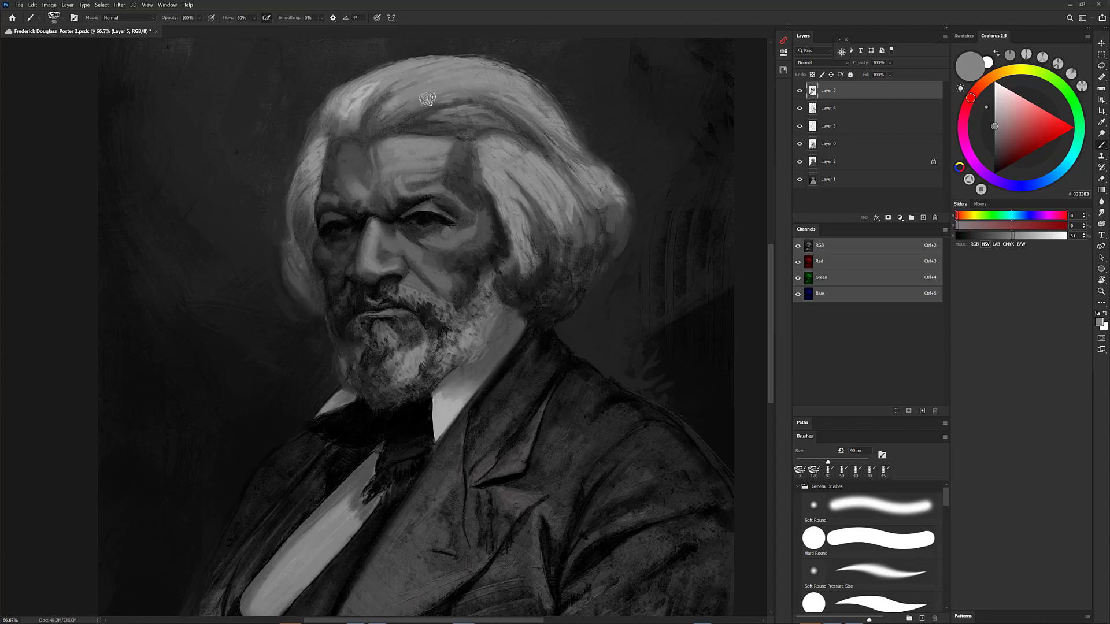
{"action": "key", "text": "["}
{"action": "left_click", "coordinate": [349, 101], "text": "alt"}
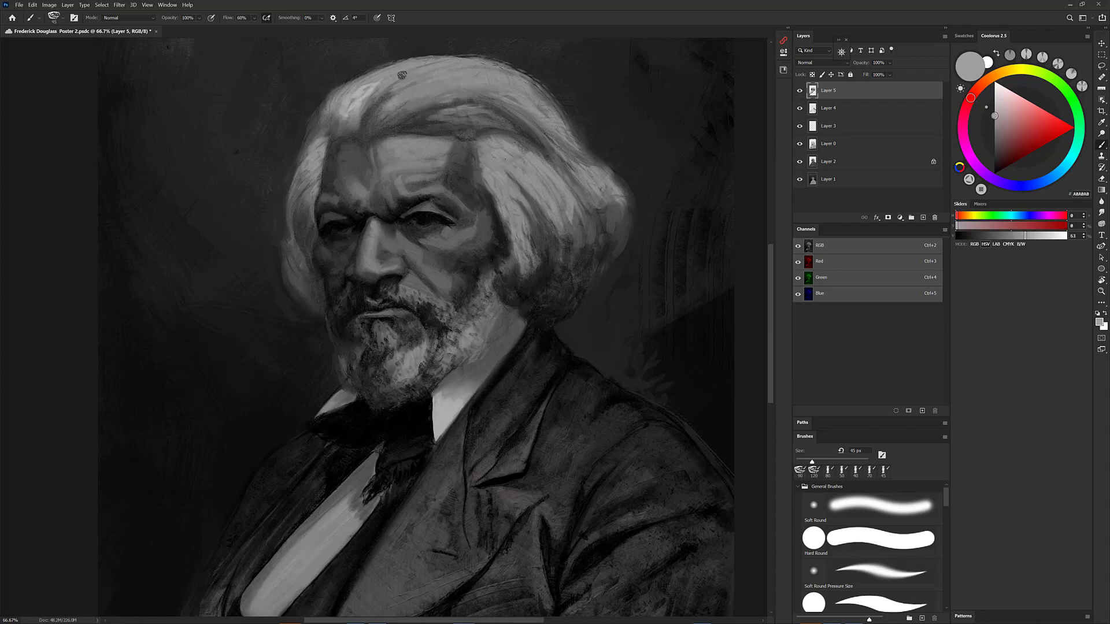
{"action": "left_click_drag", "start_coordinate": [403, 76], "coordinate": [370, 99]}
{"action": "left_click_drag", "start_coordinate": [340, 112], "coordinate": [338, 117]}
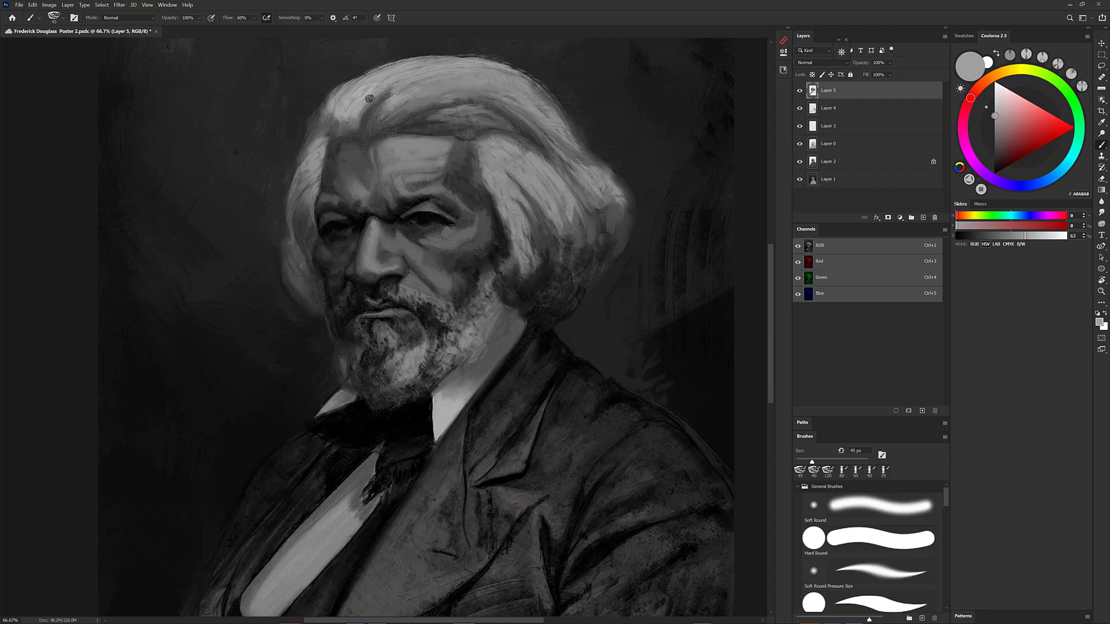
{"action": "left_click", "coordinate": [357, 116], "text": "alt"}
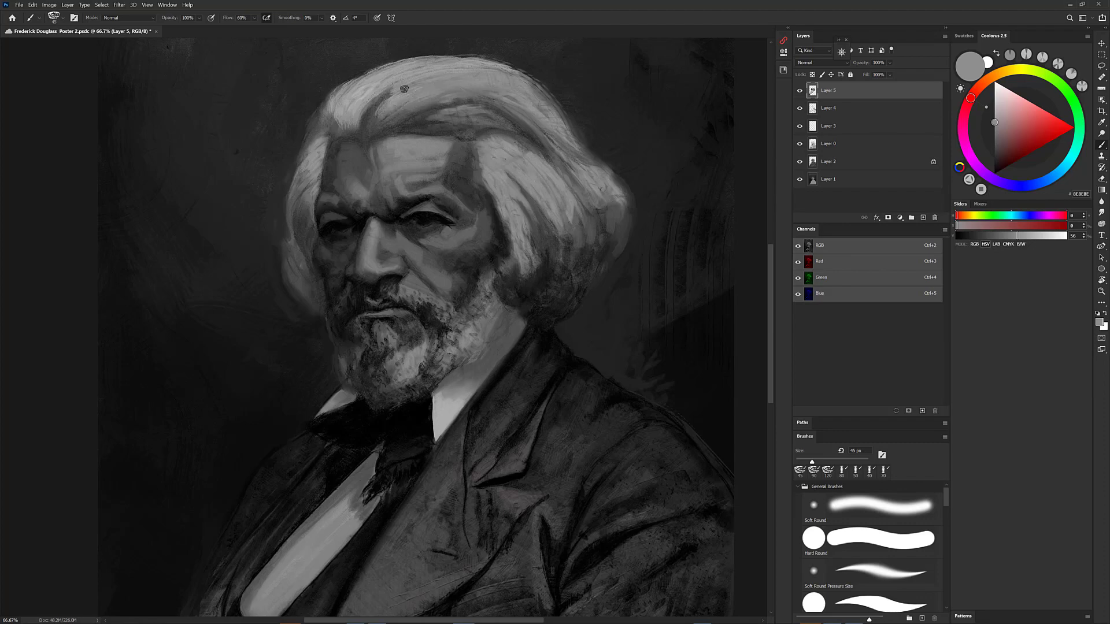
Darken the hairline across the forehead in sampled dark greys at 40 px, then rework the left temple hairline in 282727
{"action": "left_click", "coordinate": [381, 121], "text": "alt"}
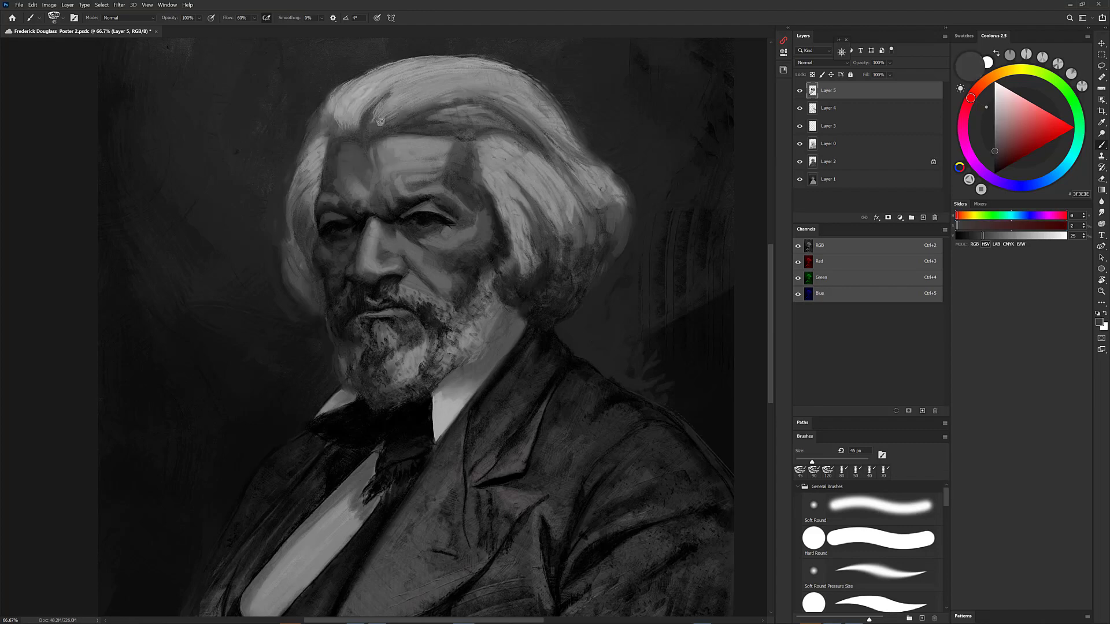
{"action": "left_click", "coordinate": [393, 113], "text": "alt"}
{"action": "left_click", "coordinate": [391, 132], "text": "alt"}
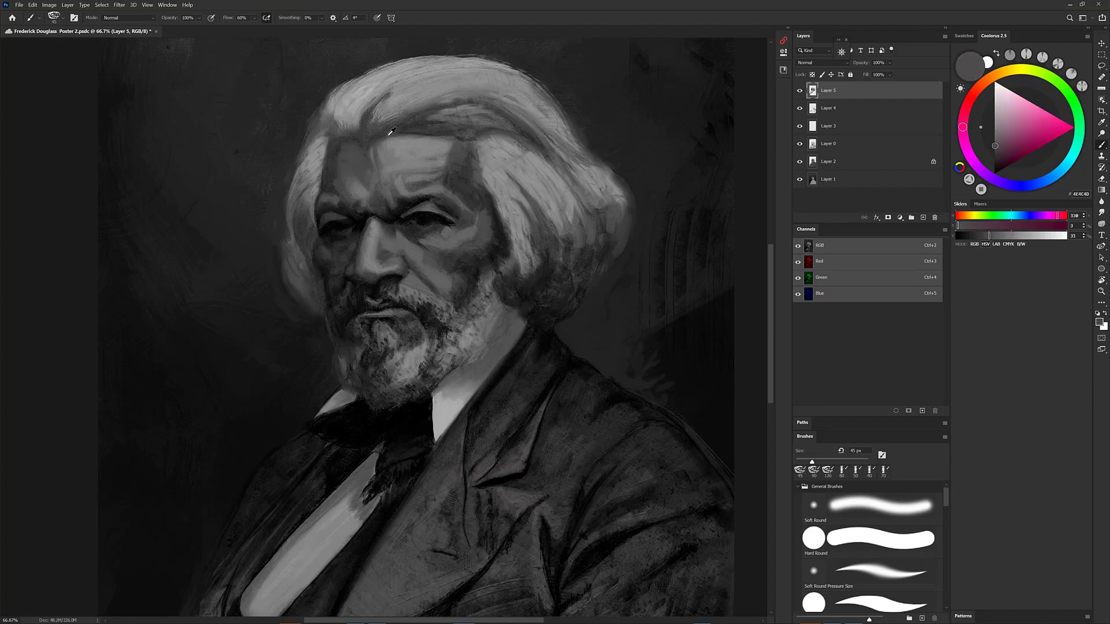
{"action": "left_click_drag", "start_coordinate": [385, 137], "coordinate": [457, 132]}
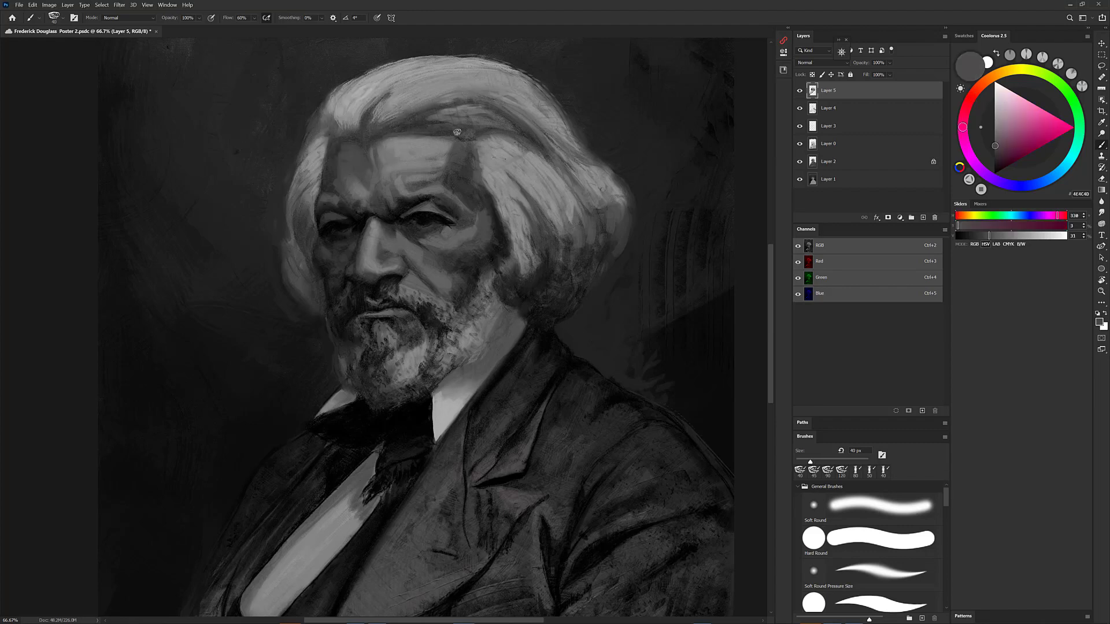
{"action": "left_click", "coordinate": [350, 129], "text": "alt"}
{"action": "left_click", "coordinate": [323, 189], "text": "alt"}
{"action": "left_click_drag", "start_coordinate": [329, 139], "coordinate": [343, 139]}
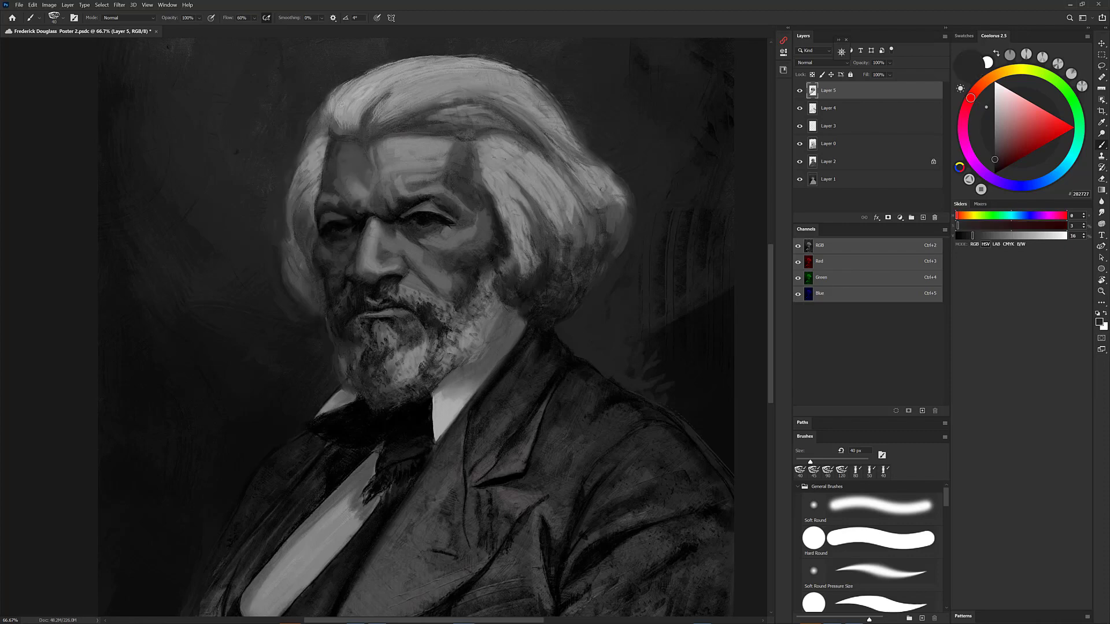
Paint light strands across the crown in sampled A1A1A1 and define the outer curl on the right in 7C7A7A
{"action": "left_click", "coordinate": [362, 86], "text": "alt"}
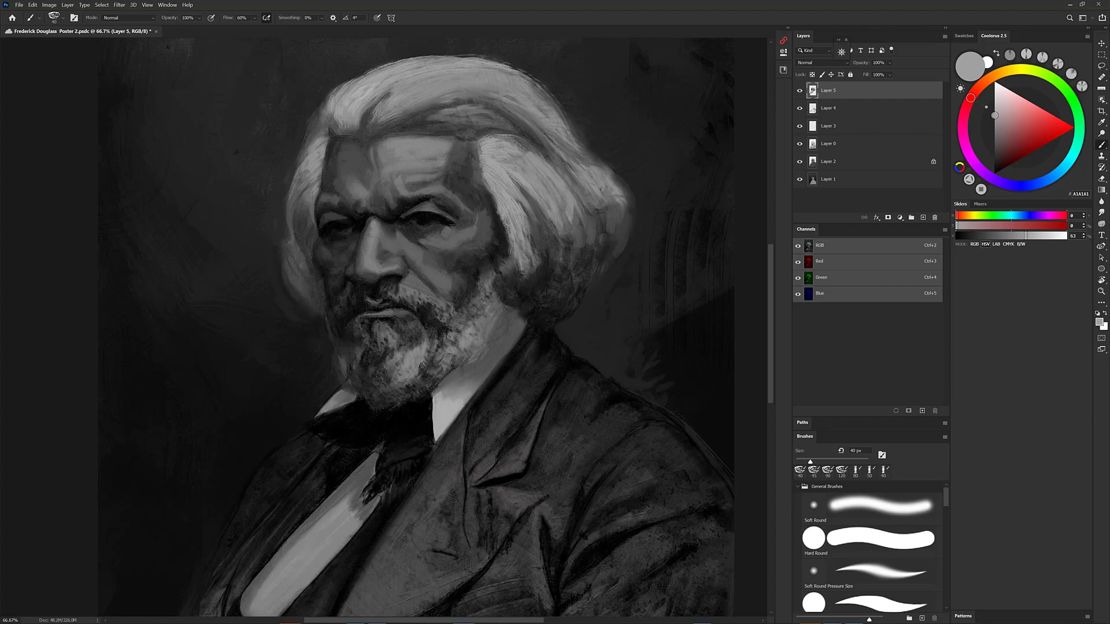
{"action": "mouse_move", "coordinate": [464, 114]}
{"action": "left_mouse_down"}
{"action": "mouse_move", "coordinate": [437, 119]}
{"action": "mouse_move", "coordinate": [472, 107]}
{"action": "mouse_move", "coordinate": [489, 115]}
{"action": "mouse_move", "coordinate": [470, 123]}
{"action": "mouse_move", "coordinate": [514, 131]}
{"action": "mouse_move", "coordinate": [492, 122]}
{"action": "left_mouse_up"}
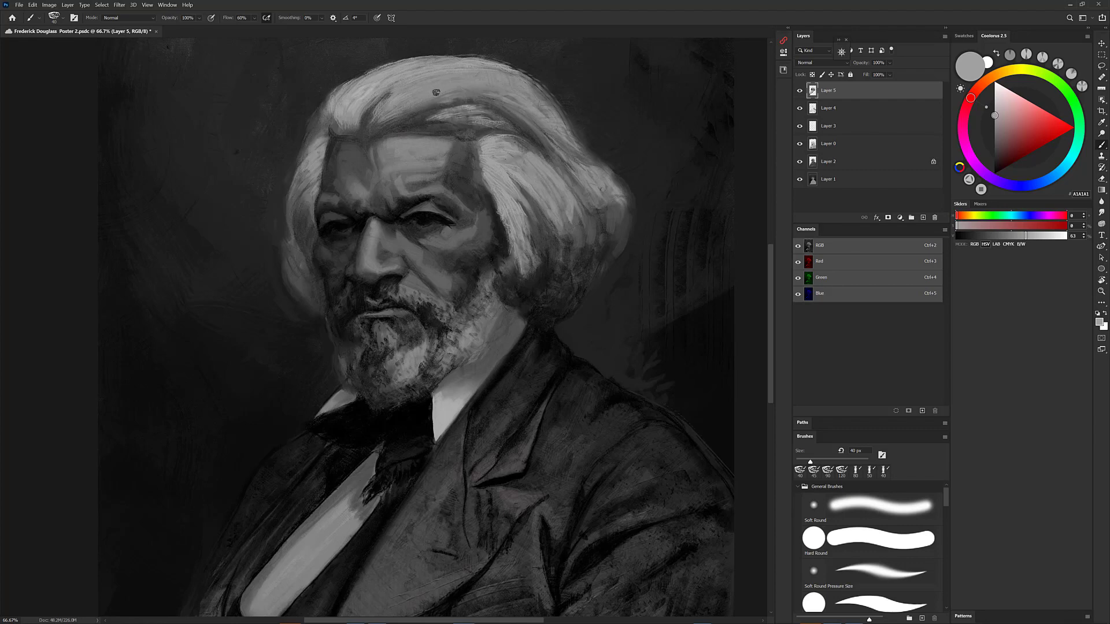
{"action": "left_click_drag", "start_coordinate": [441, 94], "coordinate": [471, 96]}
{"action": "mouse_move", "coordinate": [520, 91]}
{"action": "left_mouse_down"}
{"action": "mouse_move", "coordinate": [544, 103]}
{"action": "mouse_move", "coordinate": [533, 92]}
{"action": "mouse_move", "coordinate": [516, 101]}
{"action": "mouse_move", "coordinate": [584, 156]}
{"action": "mouse_move", "coordinate": [495, 90]}
{"action": "left_mouse_up"}
{"action": "left_click", "coordinate": [611, 175], "text": "alt"}
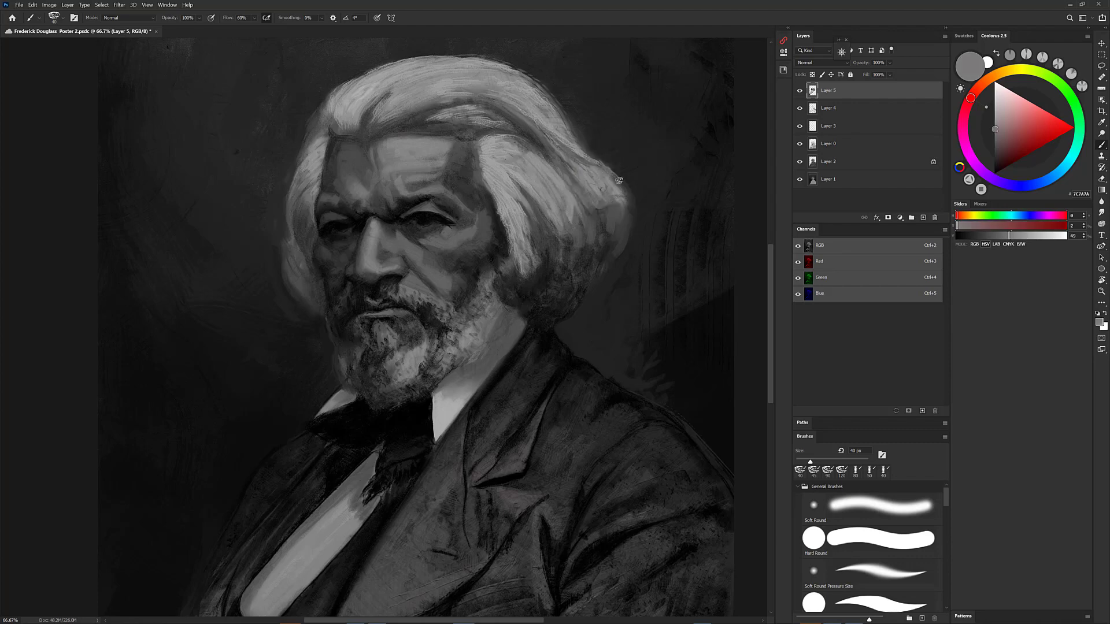
{"action": "left_click_drag", "start_coordinate": [586, 160], "coordinate": [626, 195]}
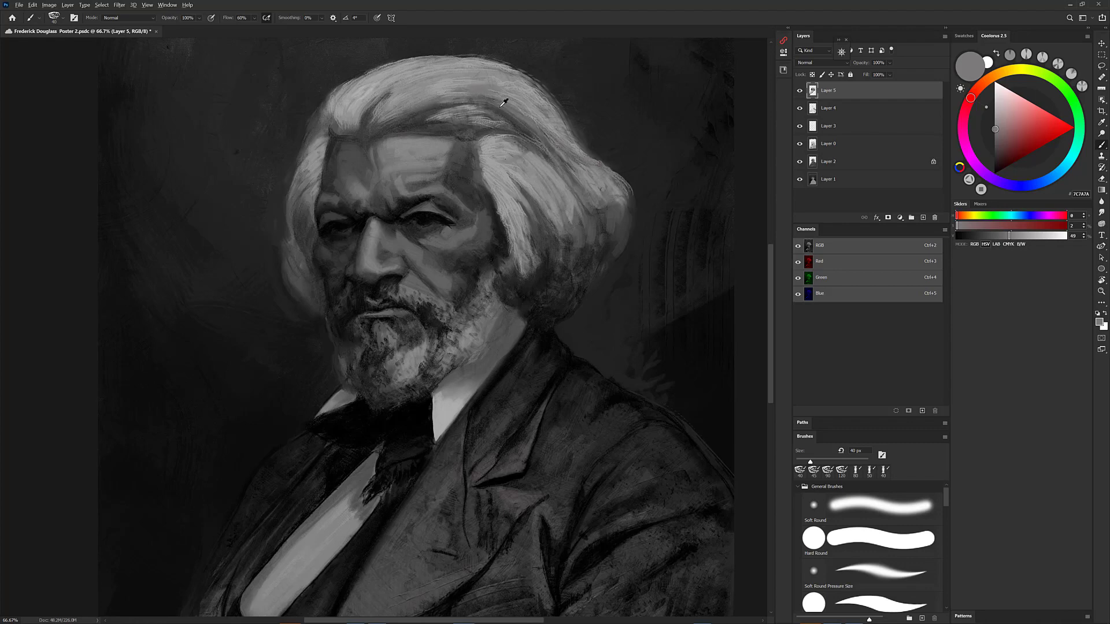
Add finer mid-tone strands through the middle of the crown in sampled hair greys including 848484
{"action": "left_click", "coordinate": [448, 92], "text": "alt"}
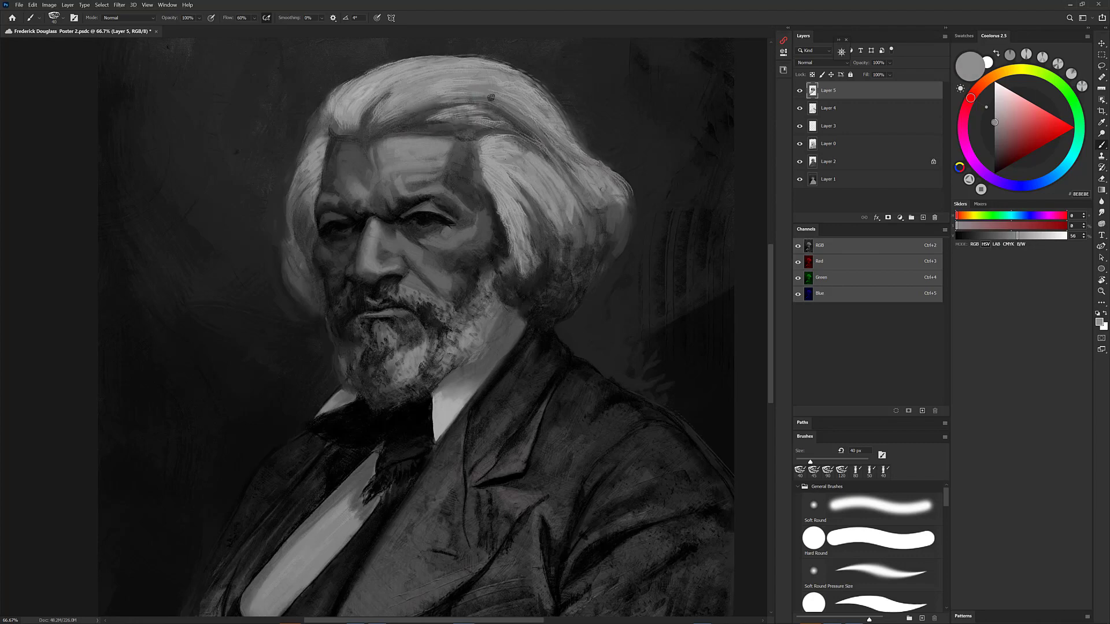
{"action": "left_click", "coordinate": [445, 91], "text": "alt"}
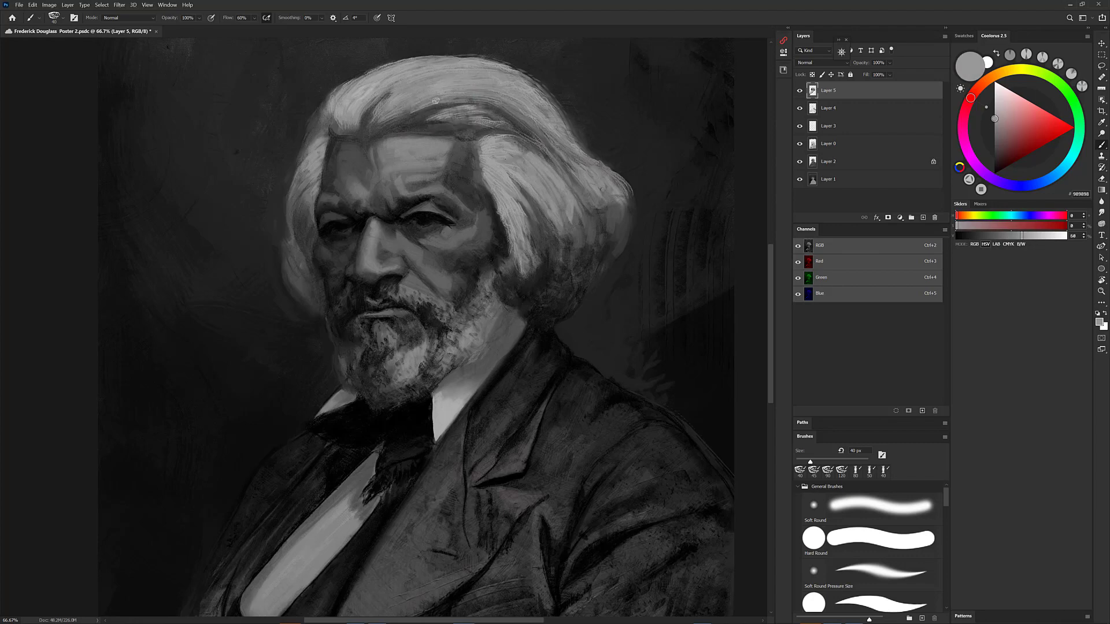
{"action": "left_click", "coordinate": [399, 113], "text": "alt"}
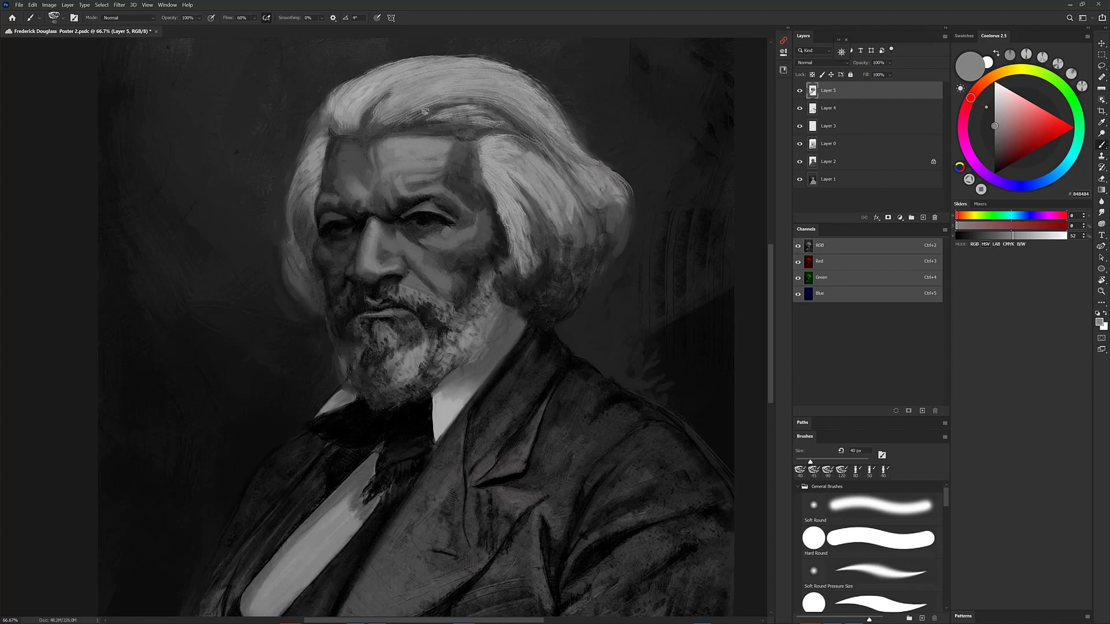
Refine the left hairline and outer hair edge at 40 px in sampled 505150, 3C3B3B, 3E403F, 4D4D4D and 232323
{"action": "left_click", "coordinate": [350, 125], "text": "alt"}
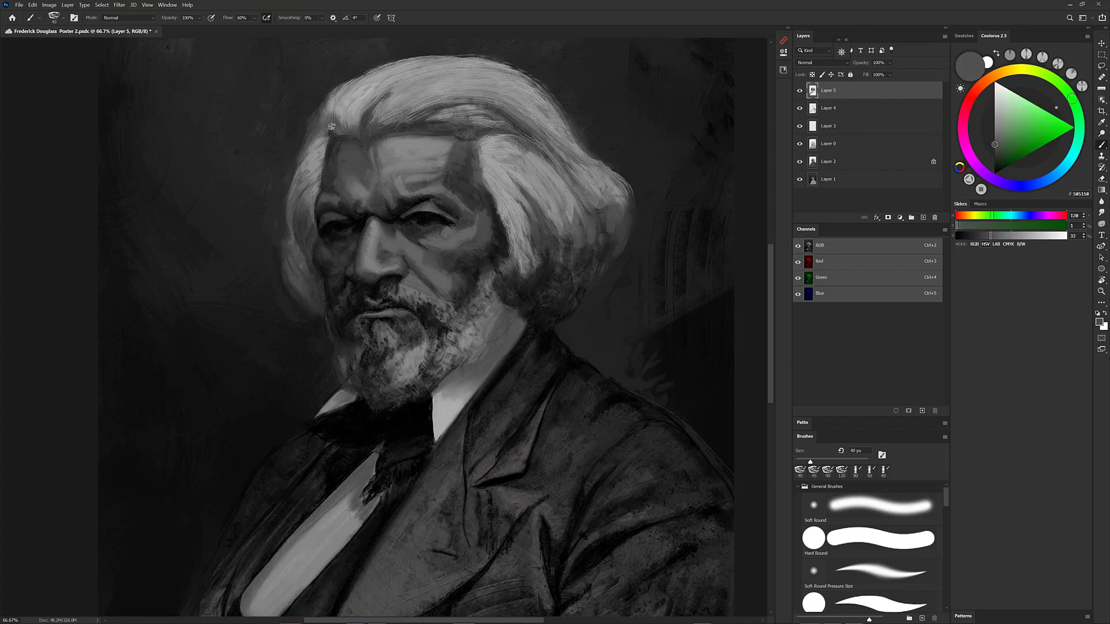
{"action": "left_click", "coordinate": [315, 117], "text": "alt"}
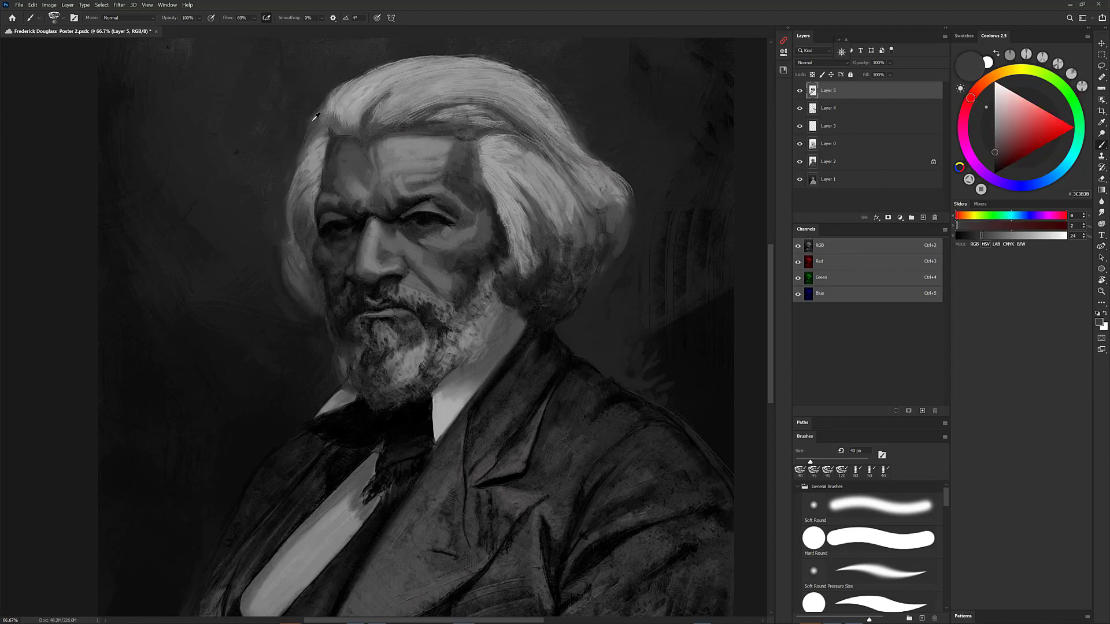
{"action": "left_click", "coordinate": [291, 247], "text": "alt"}
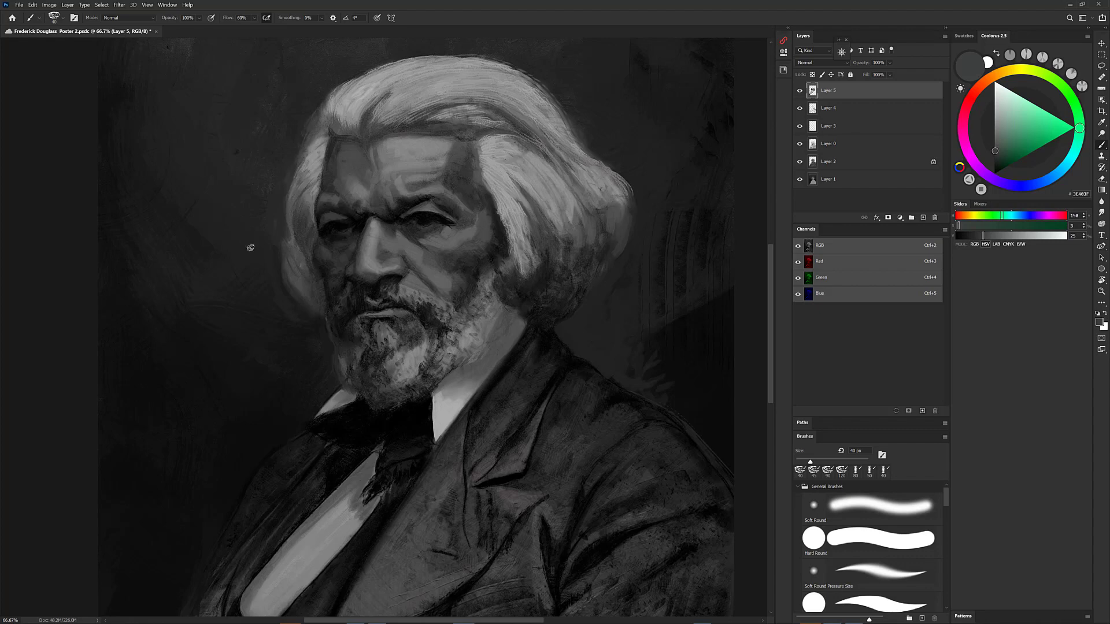
{"action": "left_click", "coordinate": [284, 215], "text": "alt"}
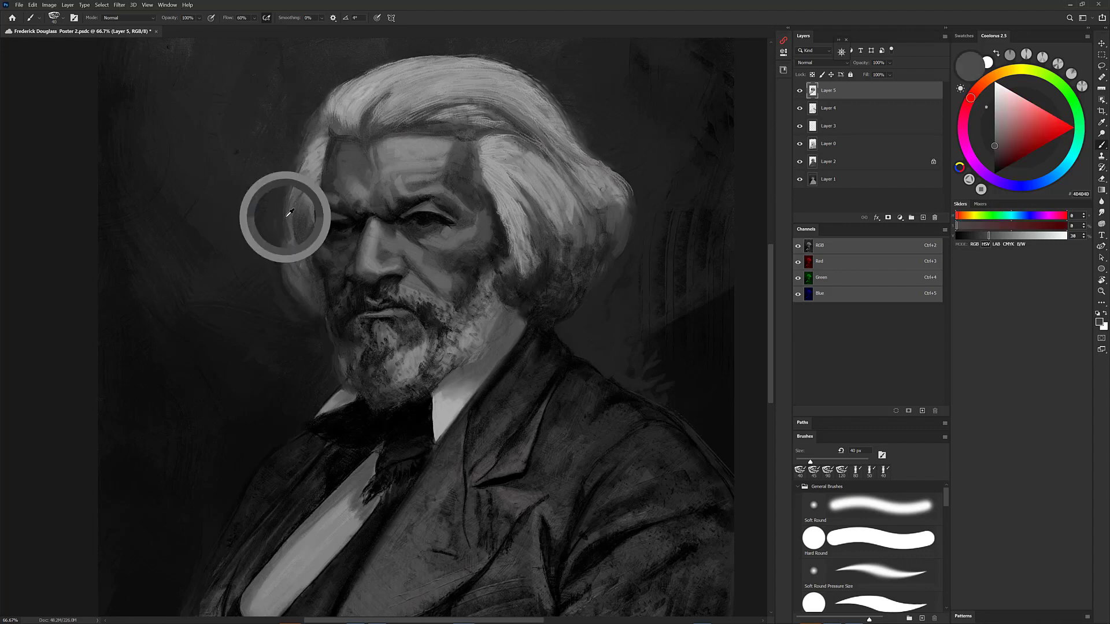
{"action": "left_click", "coordinate": [290, 249], "text": "alt"}
{"action": "left_click", "coordinate": [287, 250], "text": "alt"}
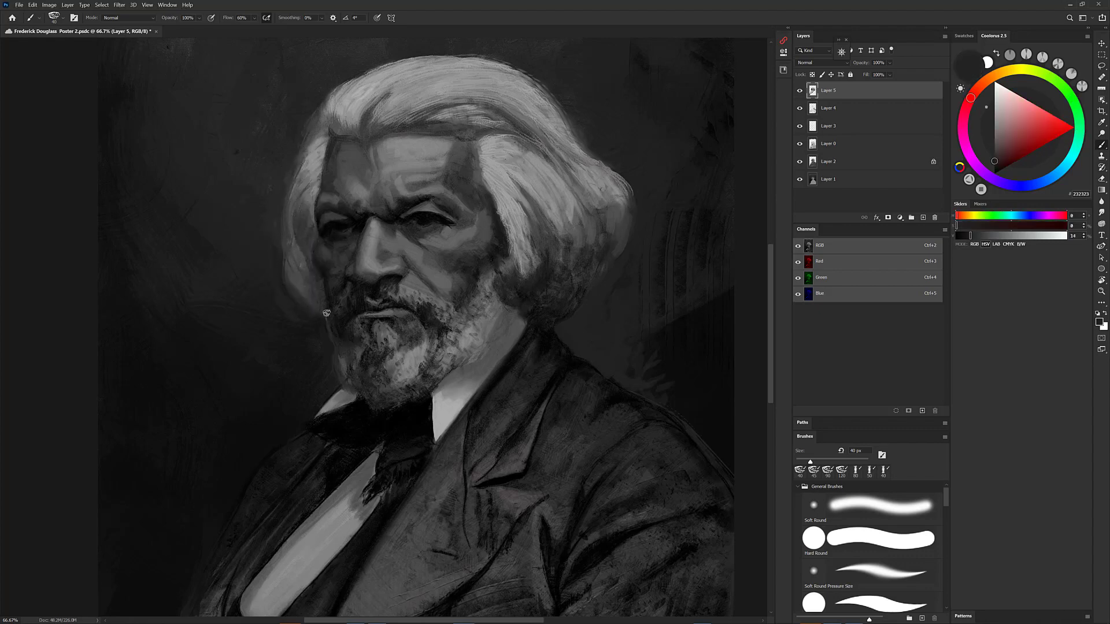
Texture the right side hair in 7E7E7E, then lighten the forehead and brow with 8C8C8C and a lighter sampled grey
{"action": "left_click", "coordinate": [575, 248], "text": "alt"}
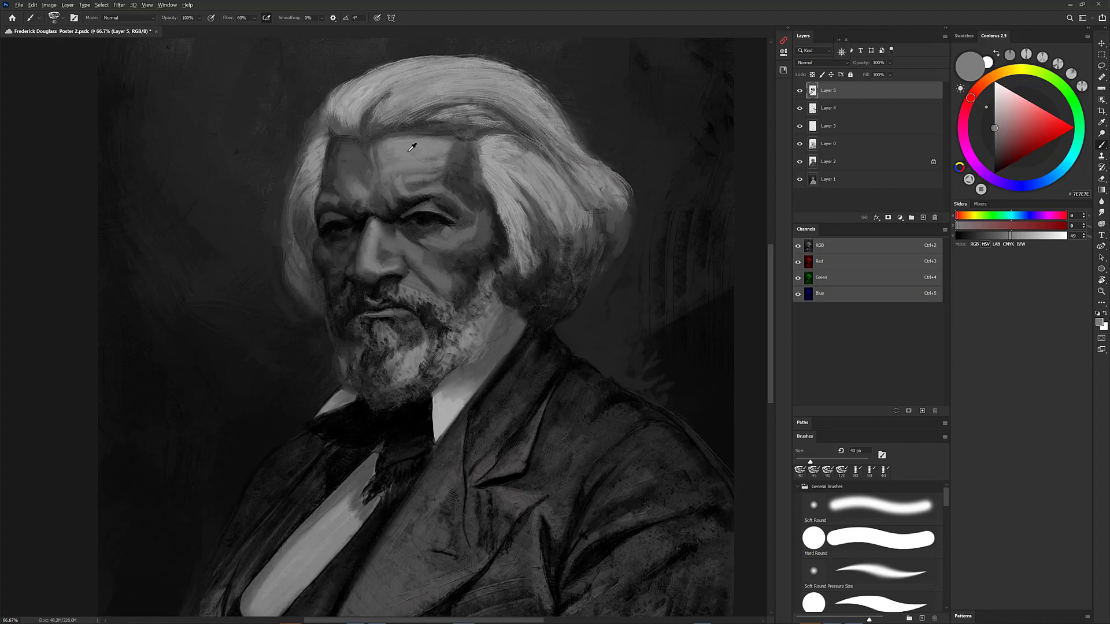
{"action": "left_click", "coordinate": [995, 123]}
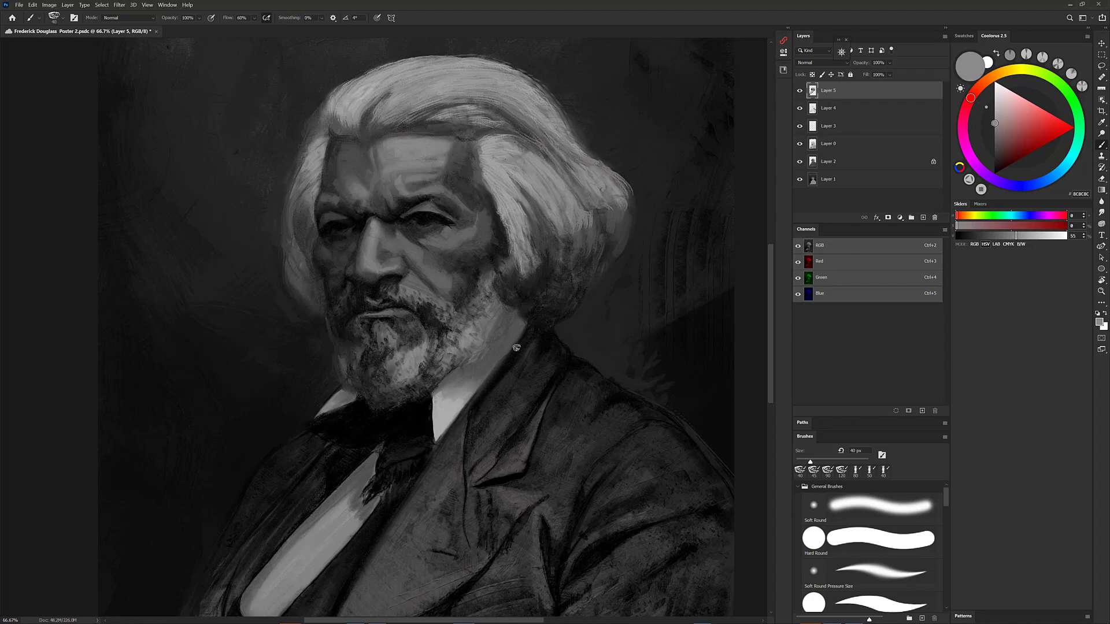
{"action": "left_click", "coordinate": [402, 151], "text": "alt"}
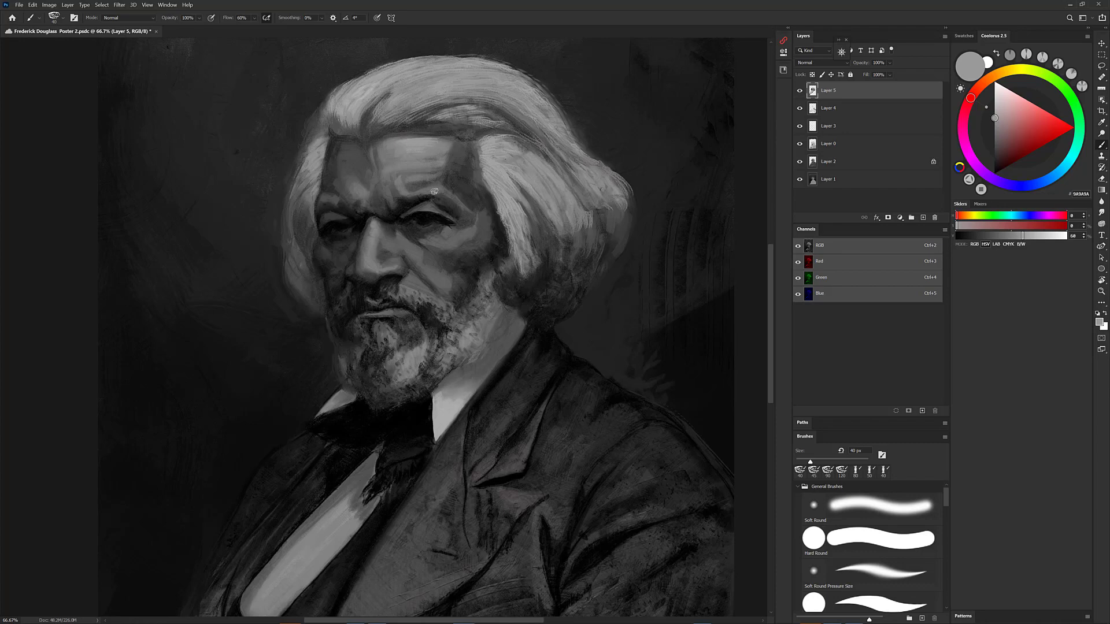
Switch to the DPT Worn Oil Pastel brush at 35 px and paint a light grey highlight beneath the eye on the right
{"action": "right_click", "coordinate": [379, 196]}
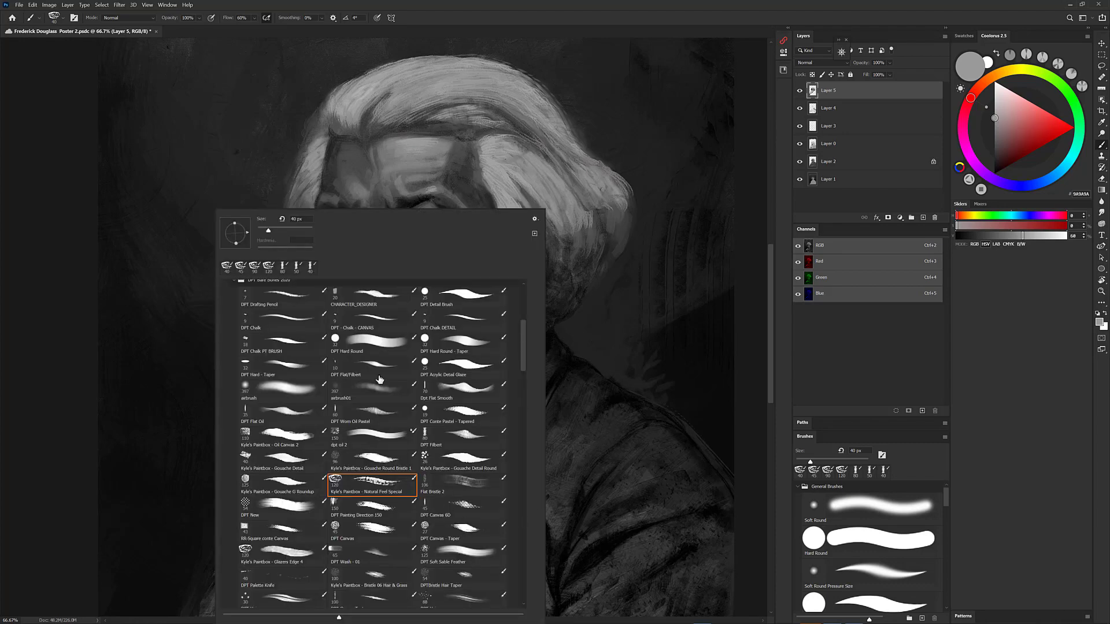
{"action": "left_click", "coordinate": [377, 361]}
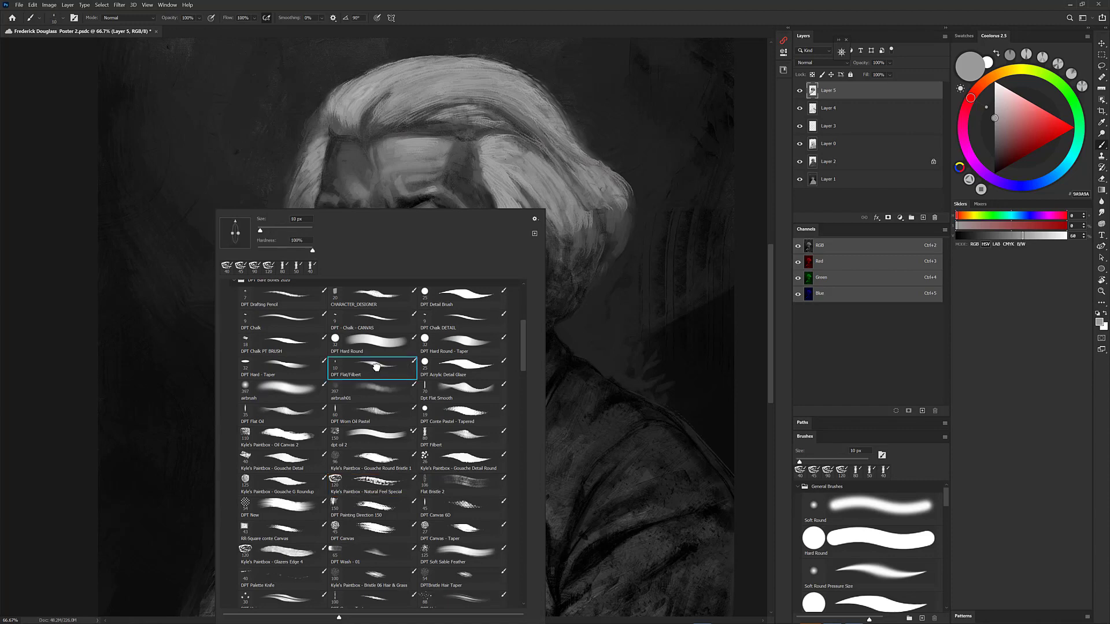
{"action": "key", "text": "Return"}
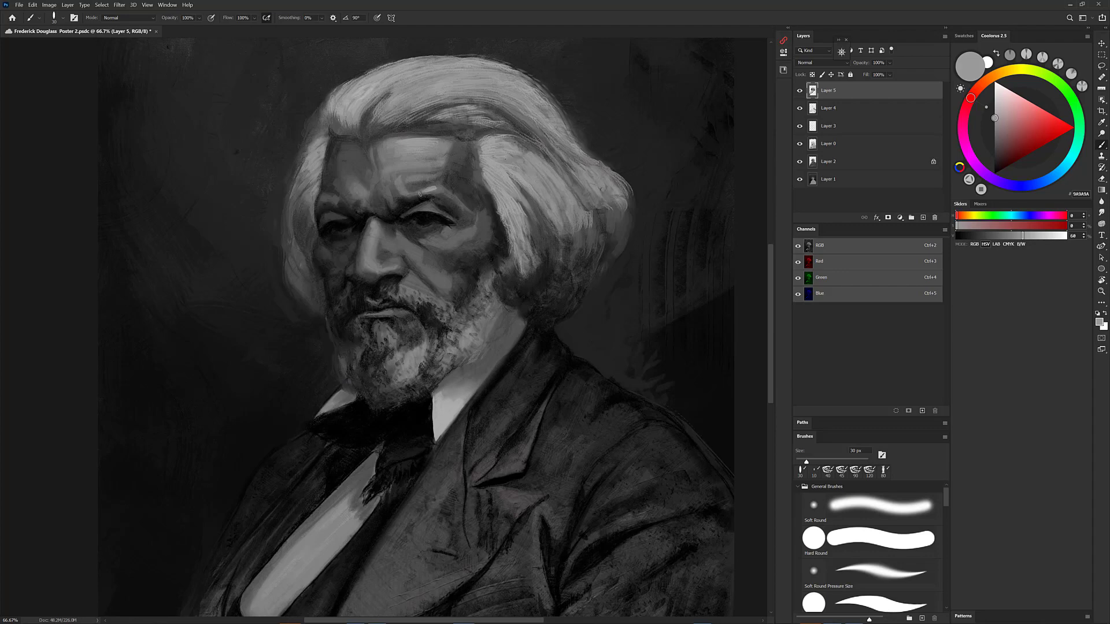
{"action": "right_click", "coordinate": [456, 311]}
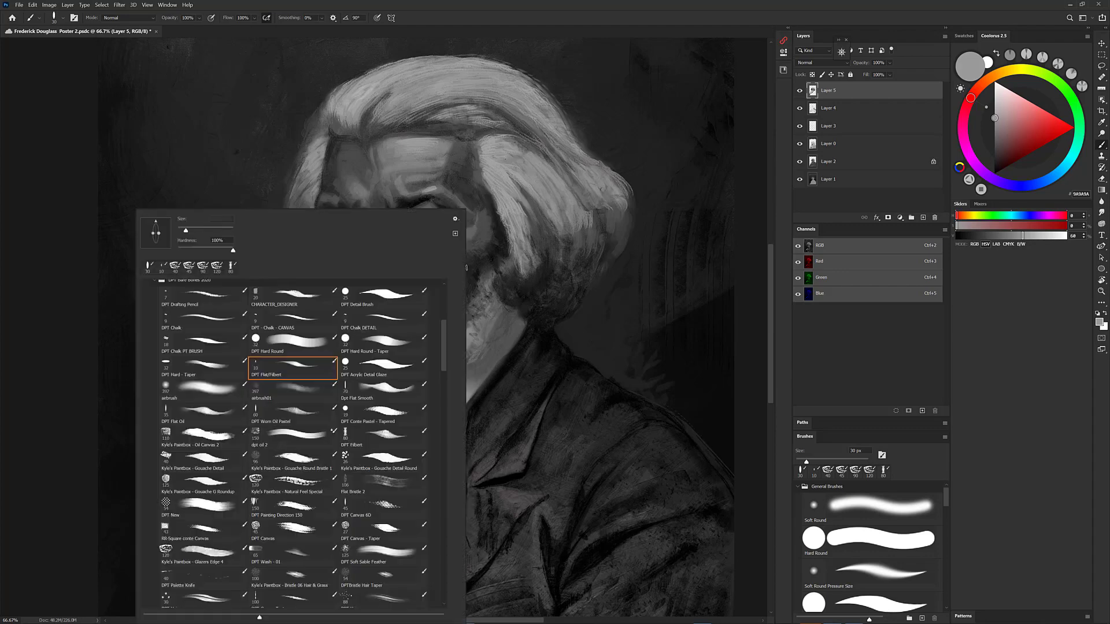
{"action": "left_click", "coordinate": [321, 414]}
{"action": "key", "text": "Return"}
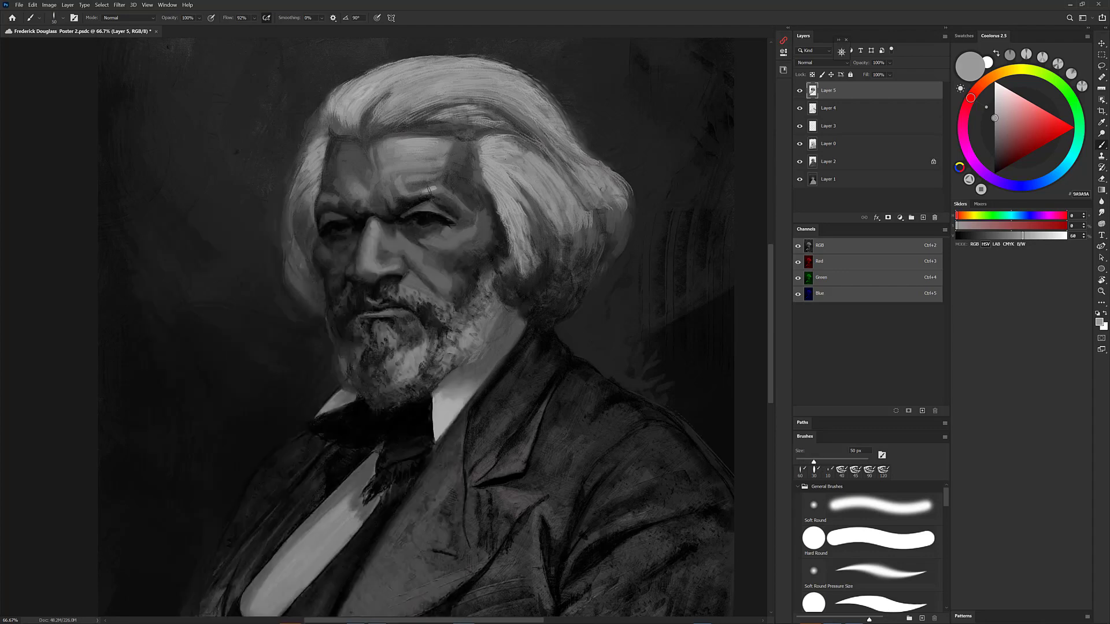
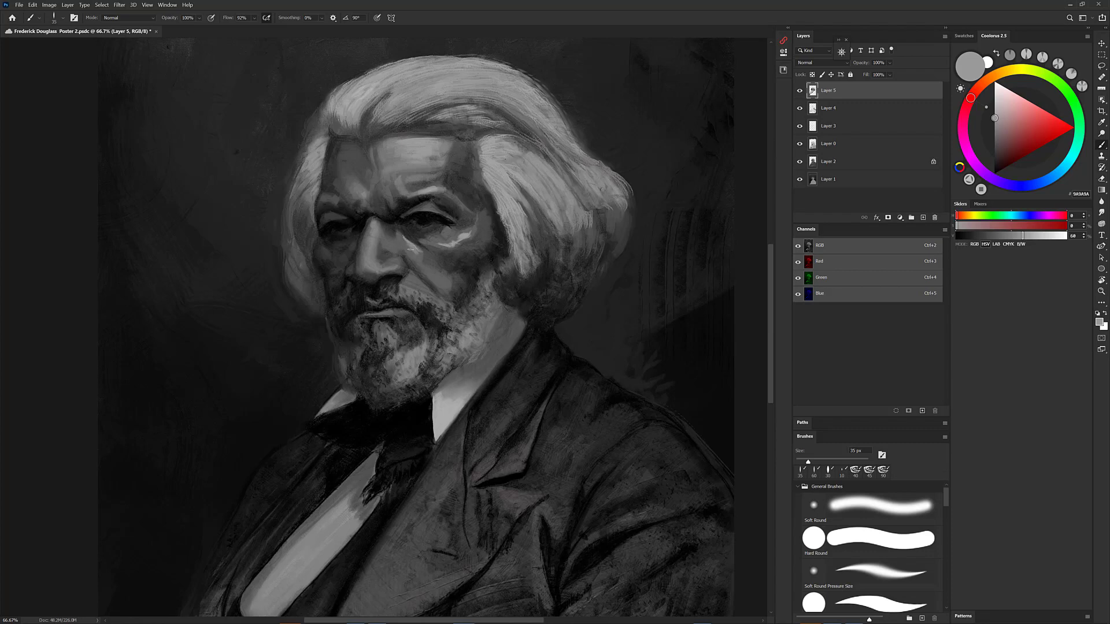
{"action": "left_click", "coordinate": [995, 122]}
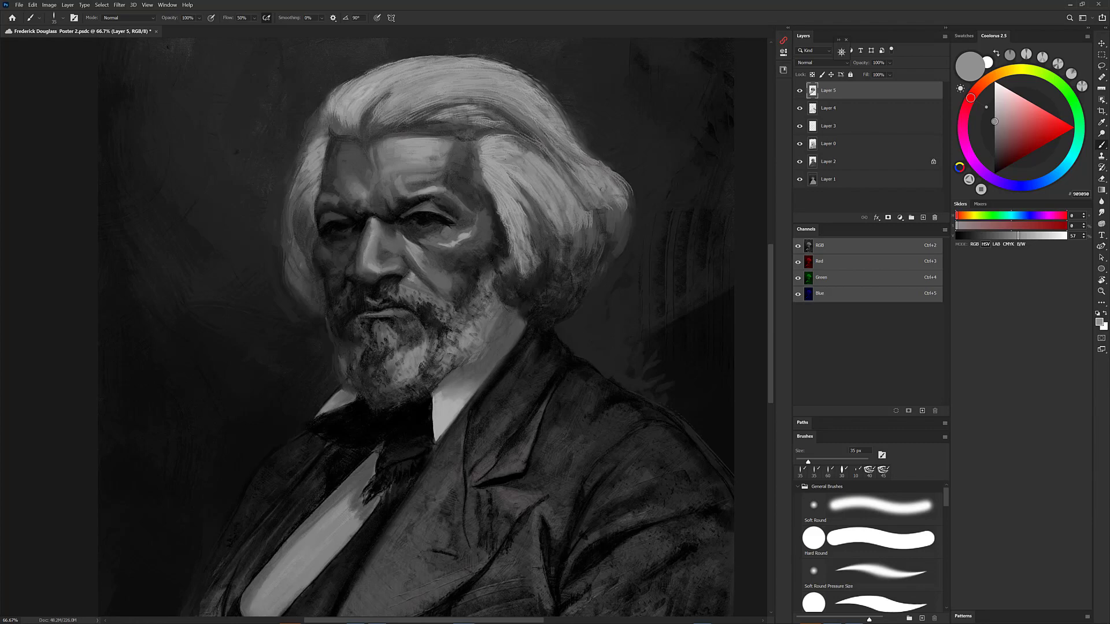
Model the inner cheek and the upper beard edge beside the nose in sampled 7F7F7F and 8A8A8A
{"action": "left_click", "coordinate": [411, 275], "text": "alt"}
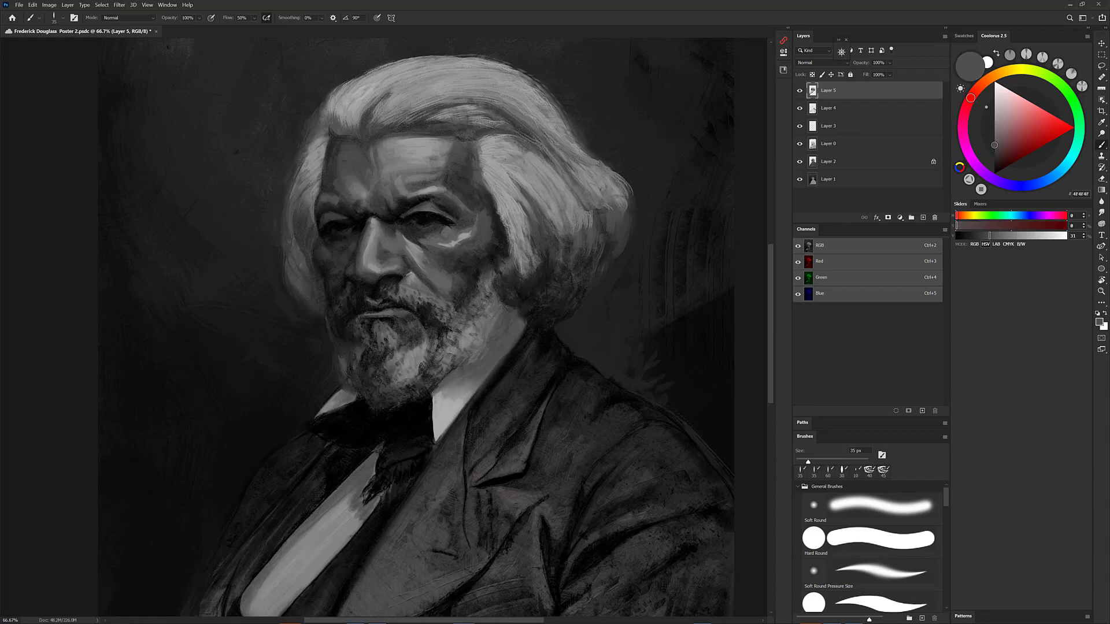
{"action": "left_click", "coordinate": [418, 276], "text": "alt"}
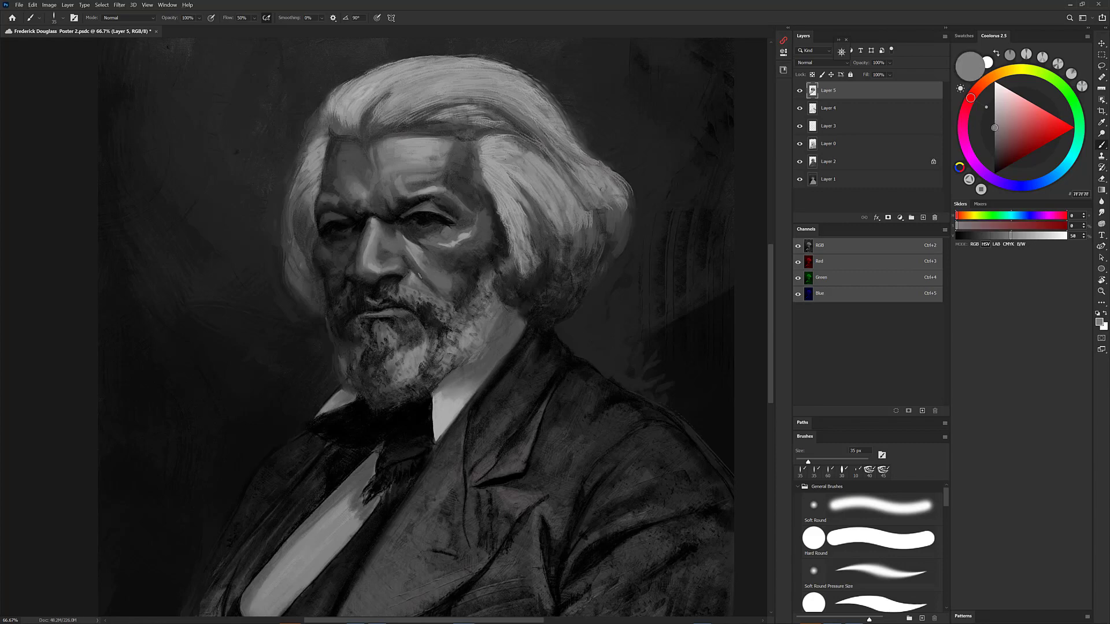
{"action": "left_click", "coordinate": [417, 274], "text": "alt"}
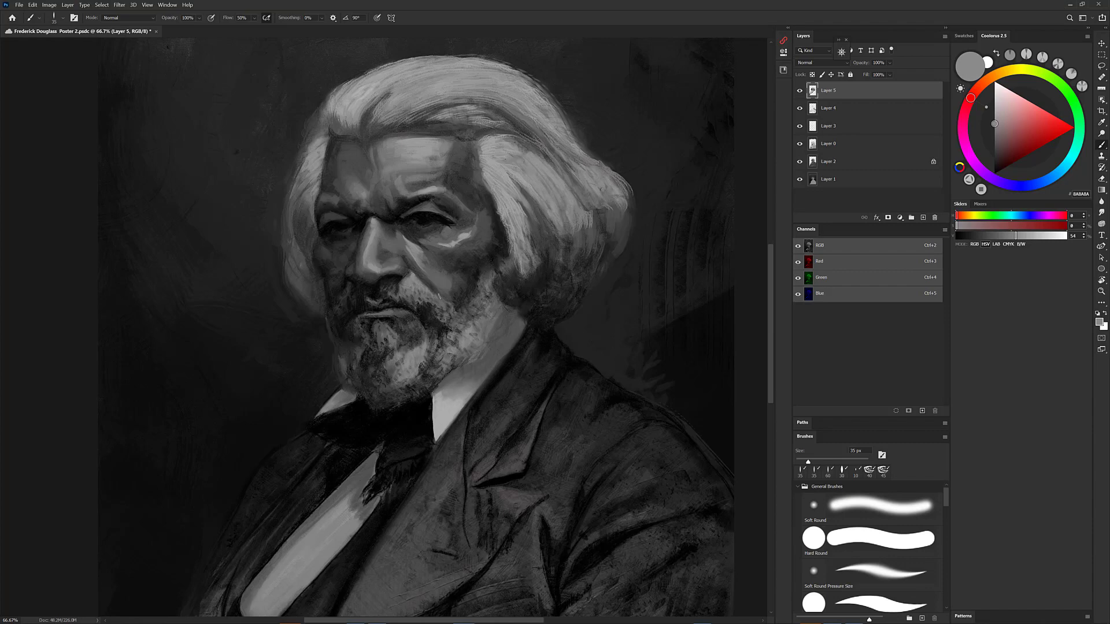
{"action": "left_click_drag", "start_coordinate": [444, 306], "coordinate": [448, 312]}
Refine the shadow planes of the right cheek with sampled greys including 333333, 4A4A4A and 222222
{"action": "left_click", "coordinate": [457, 273], "text": "alt"}
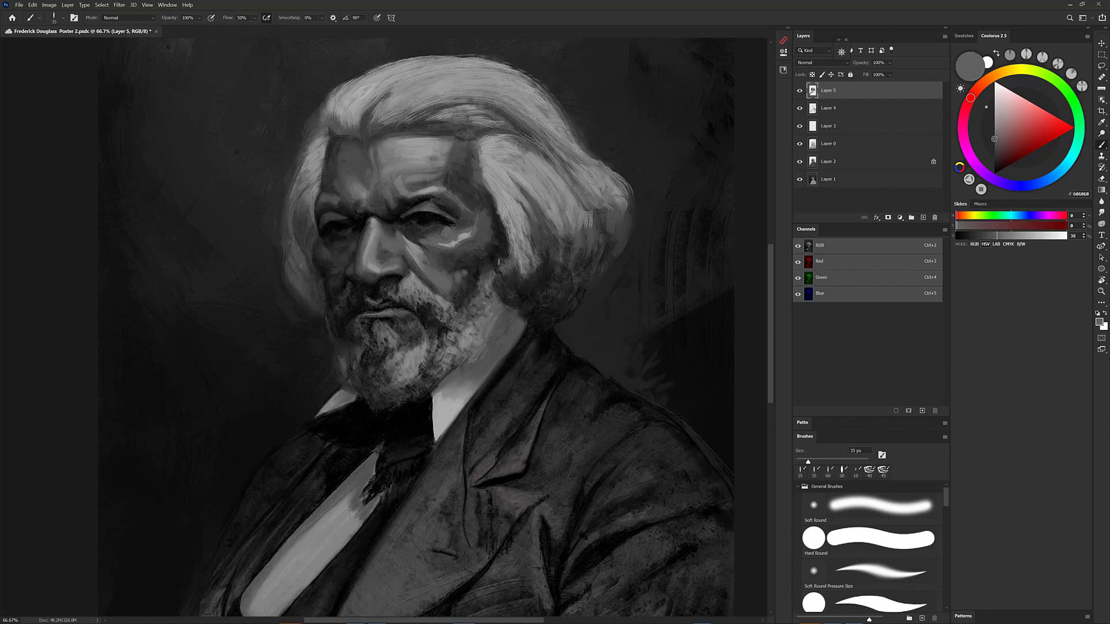
{"action": "left_click", "coordinate": [471, 247], "text": "alt"}
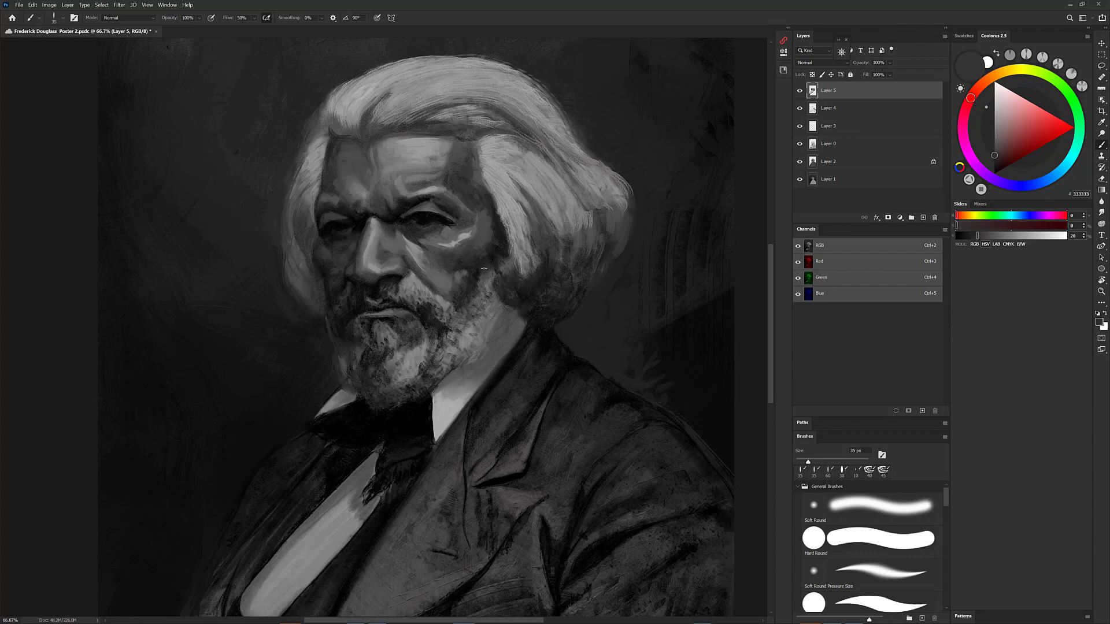
{"action": "left_click", "coordinate": [438, 256], "text": "alt"}
{"action": "left_click", "coordinate": [469, 269], "text": "alt"}
{"action": "left_click", "coordinate": [450, 284], "text": "alt"}
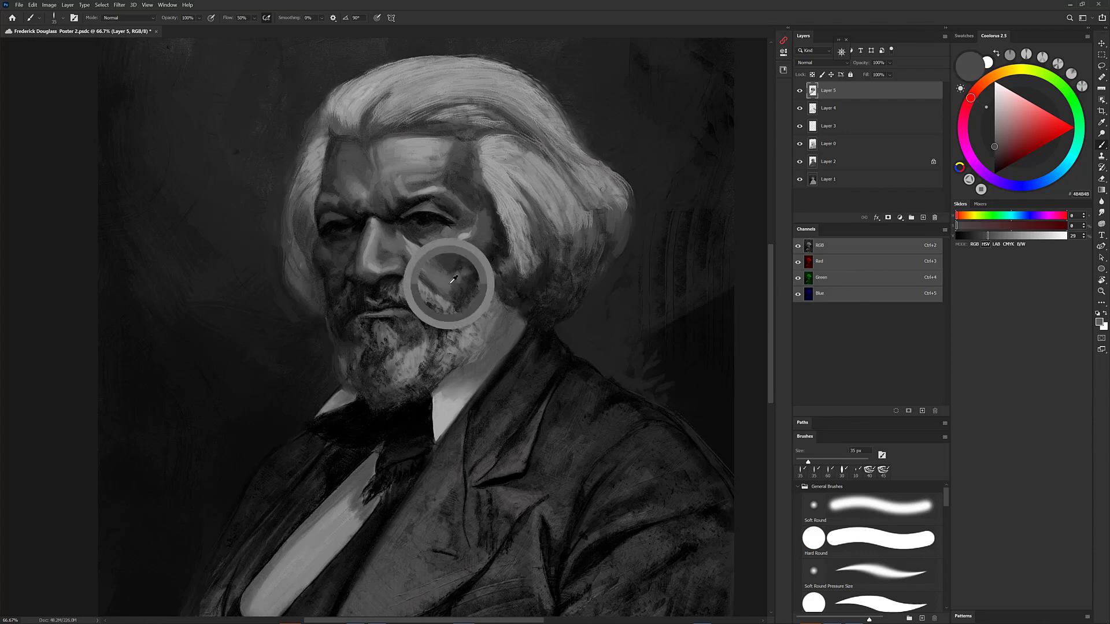
{"action": "left_click", "coordinate": [458, 298], "text": "alt"}
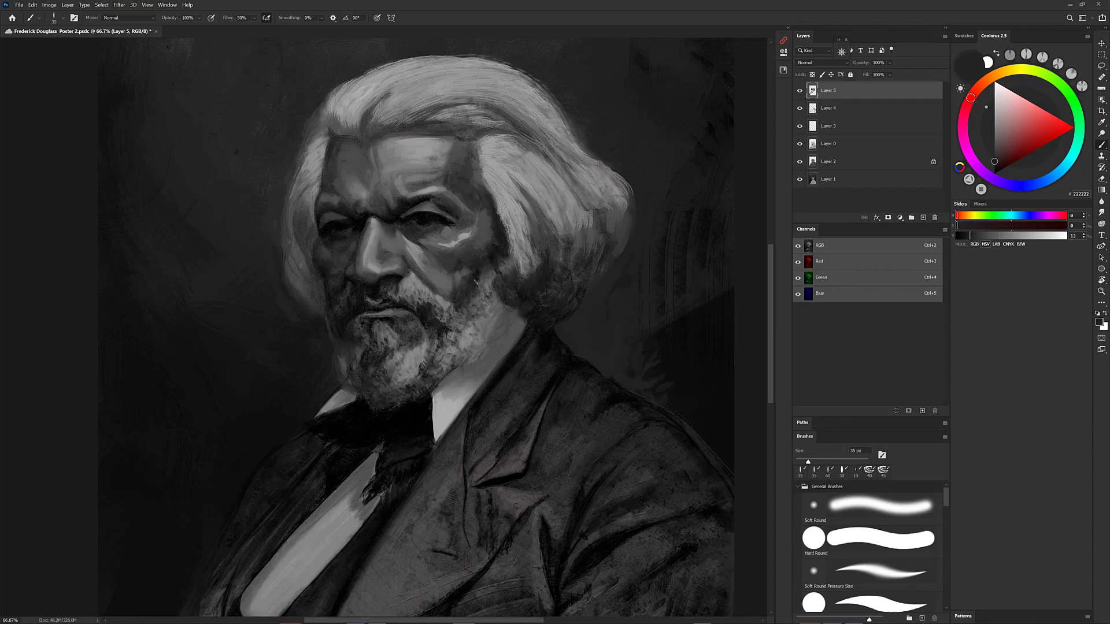
Rework the transition between the right cheek and beard in sampled 393939, 797979 and a darker mid-grey
{"action": "left_click", "coordinate": [470, 302], "text": "alt"}
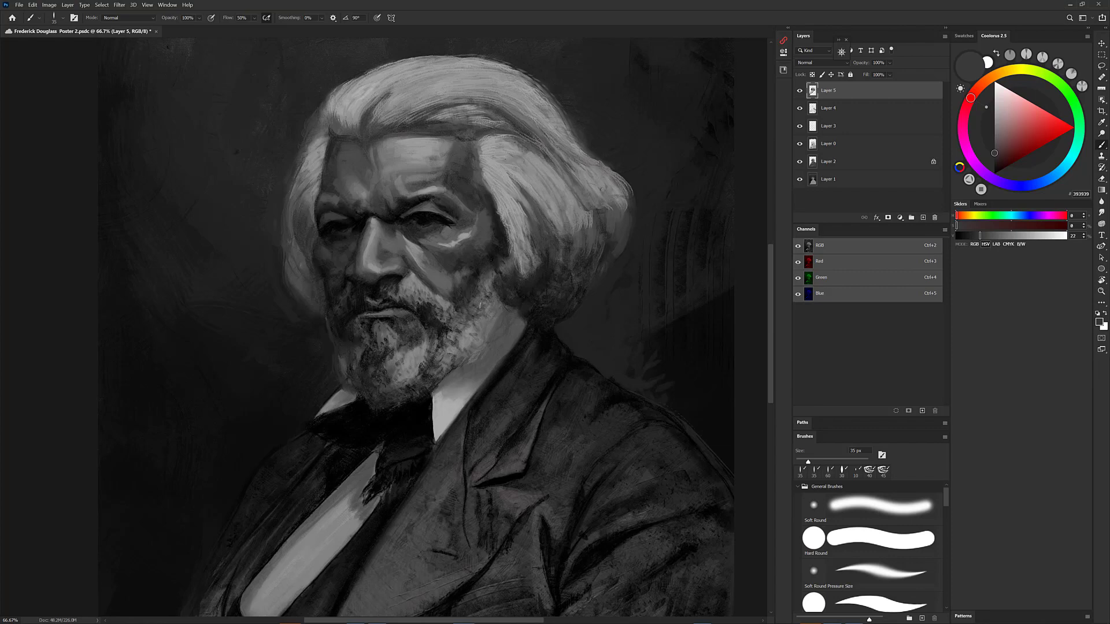
{"action": "left_click", "coordinate": [476, 296], "text": "alt"}
{"action": "left_click", "coordinate": [450, 301], "text": "alt"}
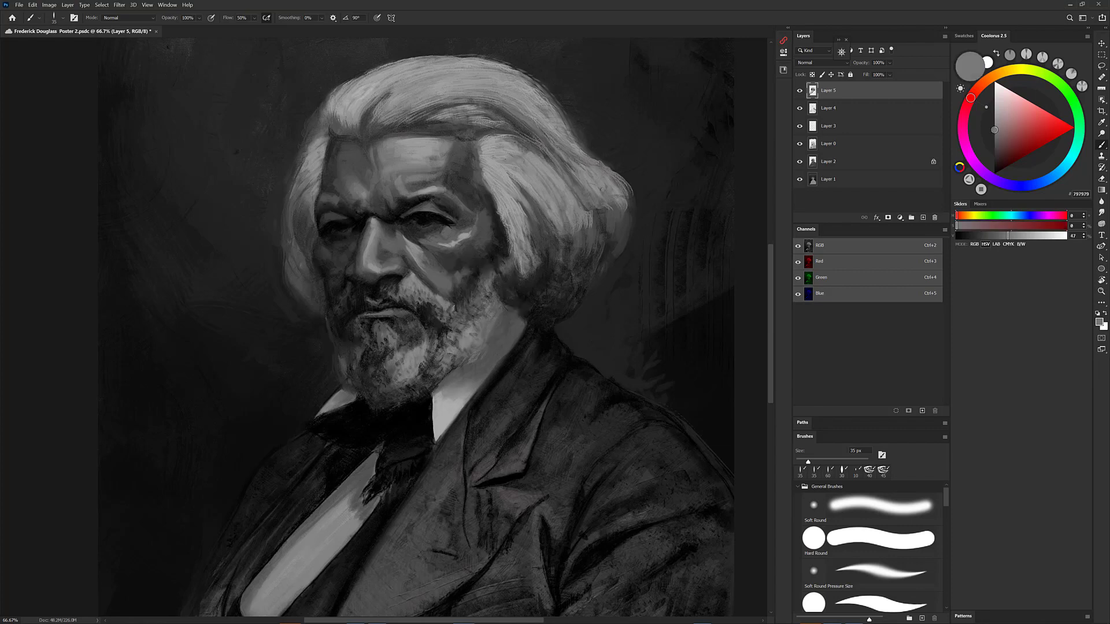
{"action": "left_click", "coordinate": [452, 304], "text": "alt"}
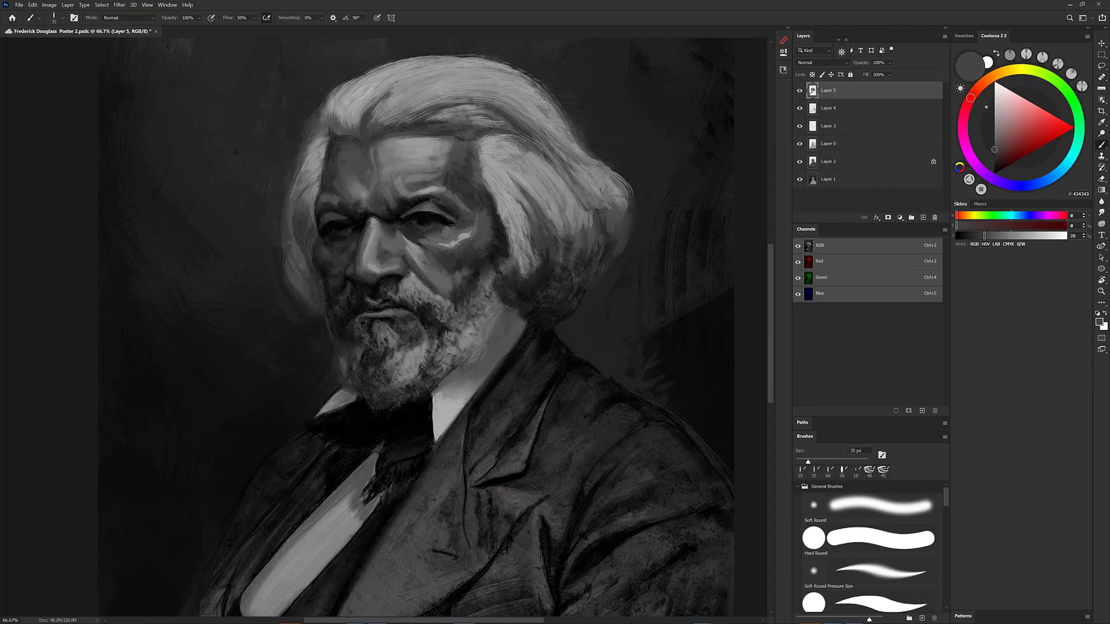
Brighten the lower lip in sampled 616161 and 767676, building up to a lighter grey taken from the nose
{"action": "left_click", "coordinate": [394, 244], "text": "alt"}
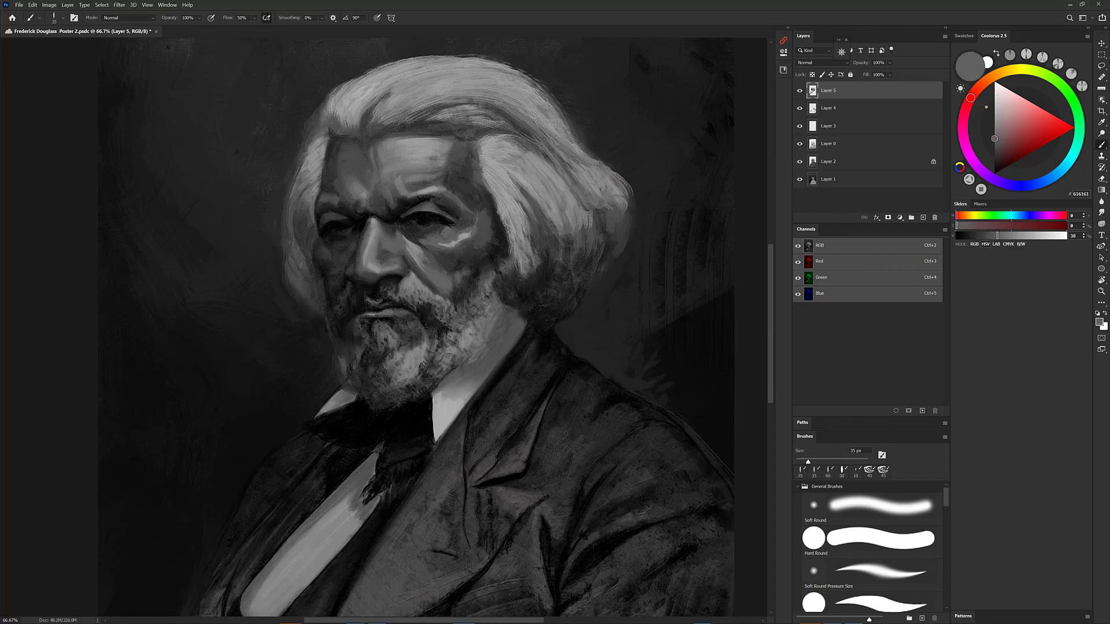
{"action": "left_click_drag", "start_coordinate": [363, 316], "coordinate": [391, 317]}
{"action": "left_click", "coordinate": [380, 245], "text": "alt"}
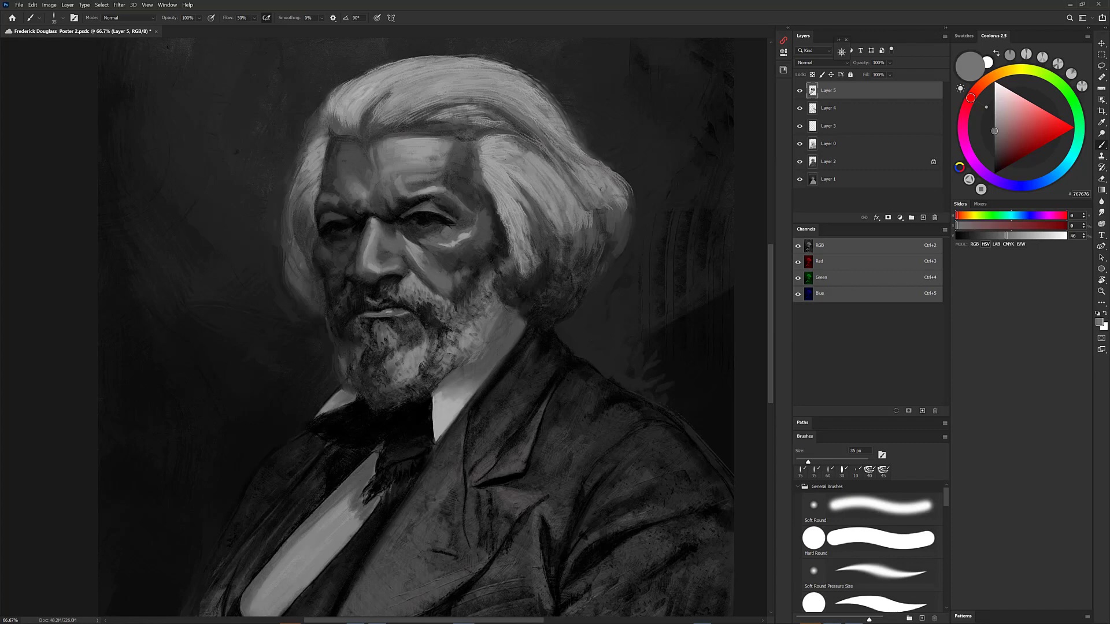
{"action": "left_click", "coordinate": [380, 266], "text": "alt"}
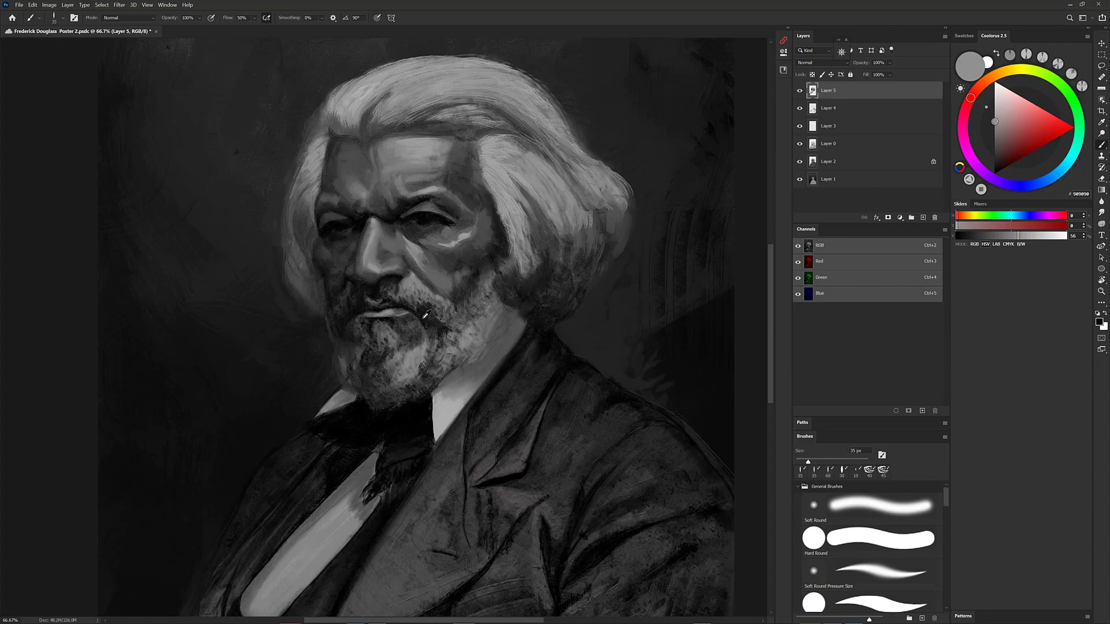
Define the mouth corner and the beard beneath the lower lip using a near-black sampled beside the mouth
{"action": "left_click", "coordinate": [416, 317], "text": "alt"}
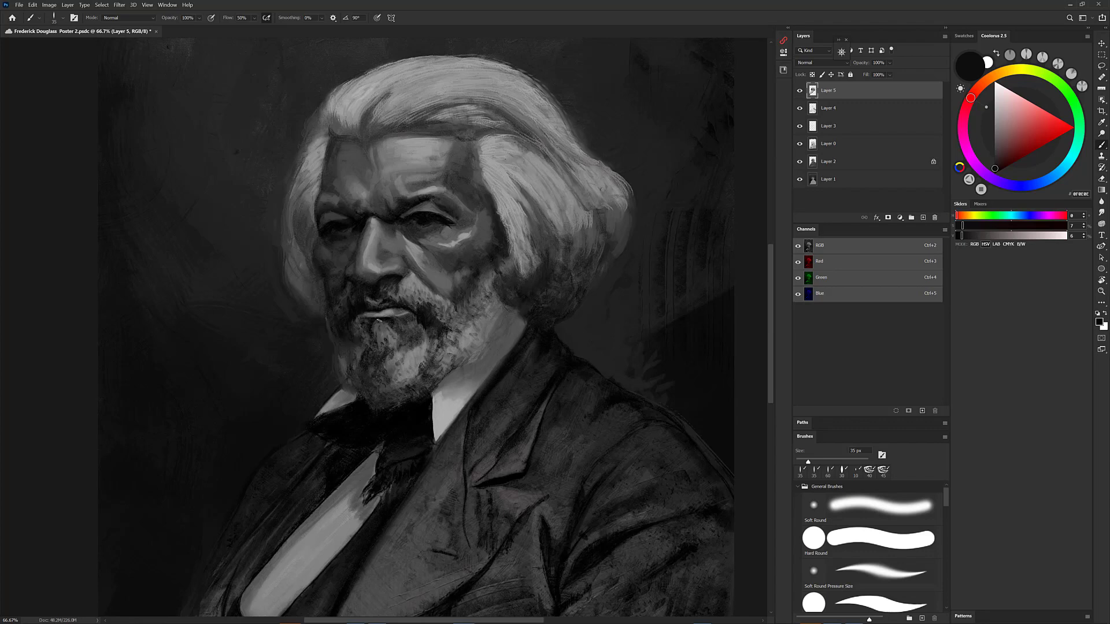
{"action": "left_click_drag", "start_coordinate": [399, 320], "coordinate": [397, 332]}
{"action": "left_click", "coordinate": [400, 330], "text": "alt"}
{"action": "mouse_move", "coordinate": [405, 336]}
{"action": "left_mouse_down"}
{"action": "mouse_move", "coordinate": [421, 342]}
{"action": "mouse_move", "coordinate": [415, 331]}
{"action": "left_mouse_up"}
{"action": "mouse_move", "coordinate": [386, 353]}
{"action": "left_mouse_down"}
{"action": "mouse_move", "coordinate": [383, 342]}
{"action": "mouse_move", "coordinate": [361, 370]}
{"action": "mouse_move", "coordinate": [385, 359]}
{"action": "left_mouse_up"}
Add beard strands across the chin and jaw edge in sampled 212121, 515152, 747474, 565656 and 777777
{"action": "left_click", "coordinate": [366, 348], "text": "alt"}
{"action": "left_click", "coordinate": [367, 365], "text": "alt"}
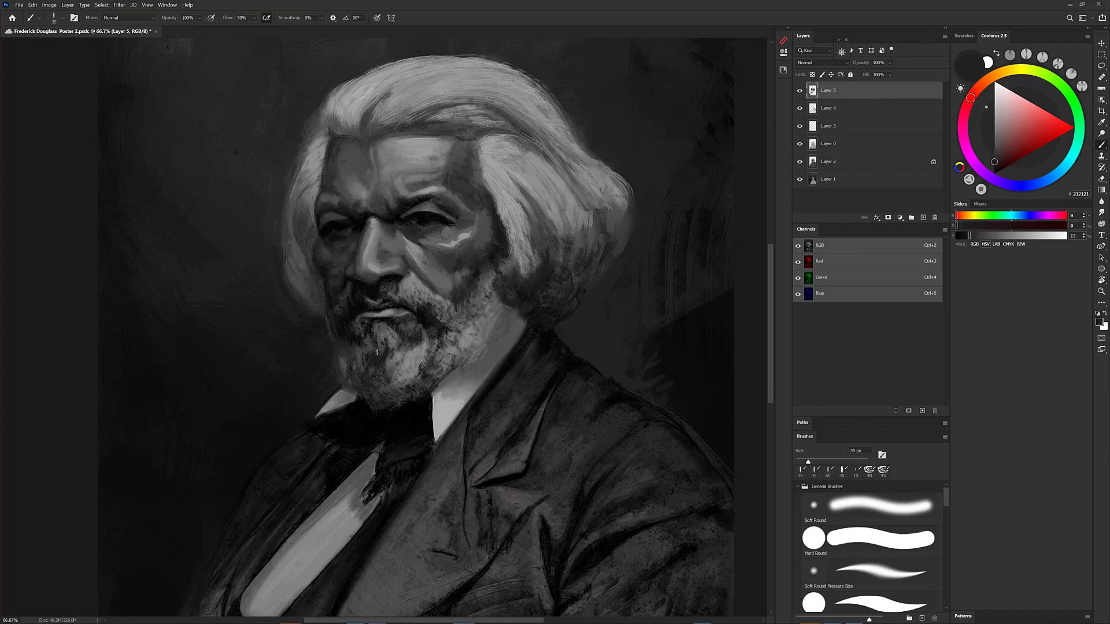
{"action": "left_click", "coordinate": [377, 344], "text": "alt"}
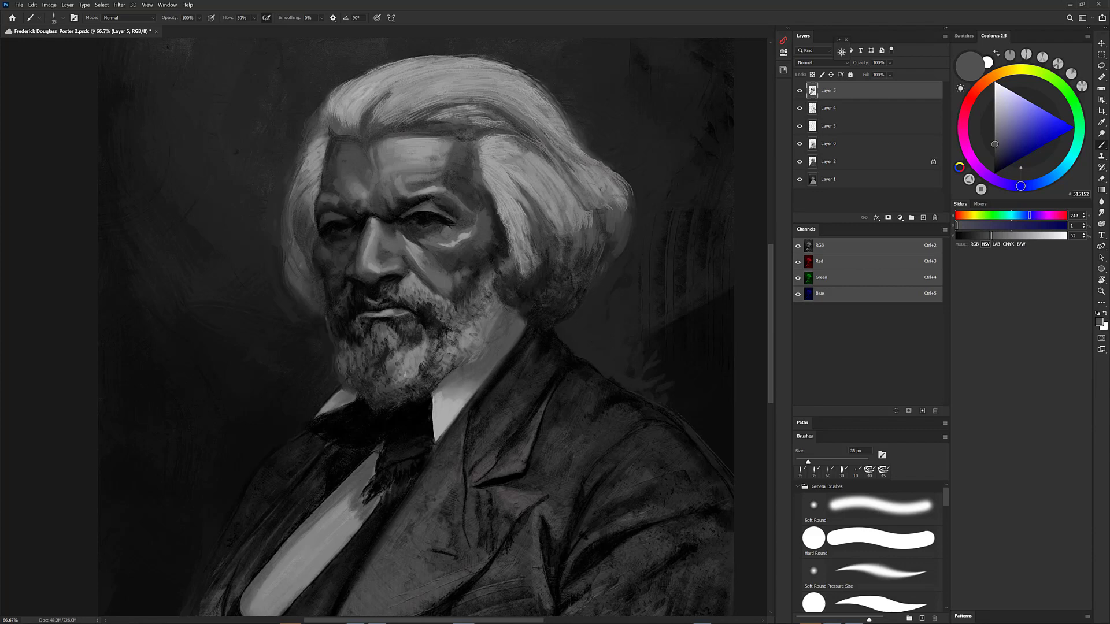
{"action": "left_click", "coordinate": [390, 382], "text": "alt"}
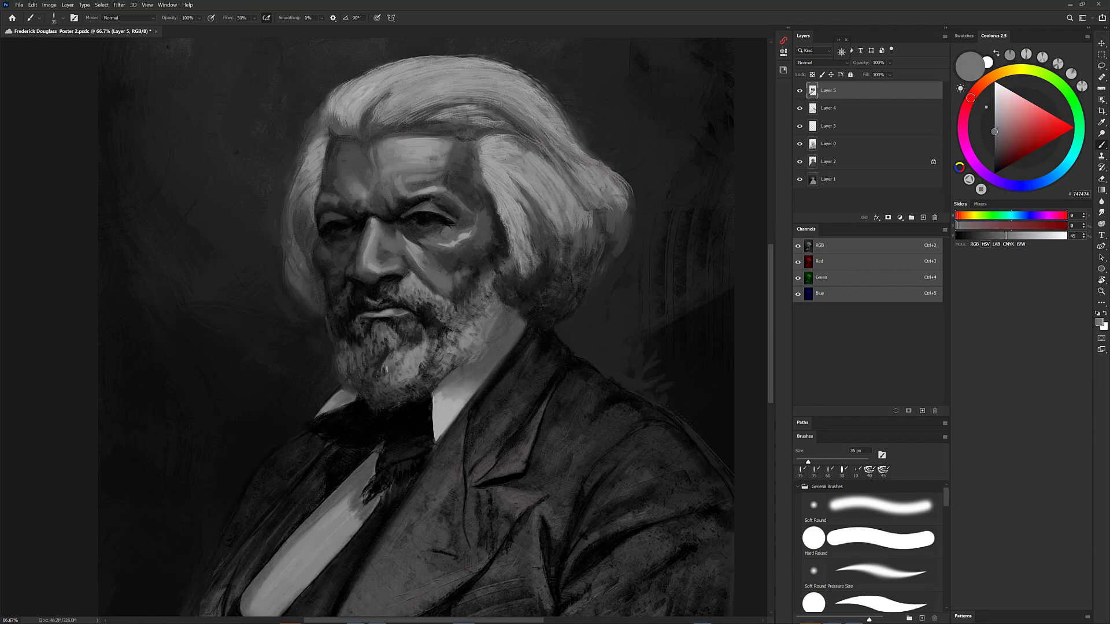
{"action": "left_click_drag", "start_coordinate": [424, 365], "coordinate": [422, 366]}
{"action": "left_click", "coordinate": [467, 340], "text": "alt"}
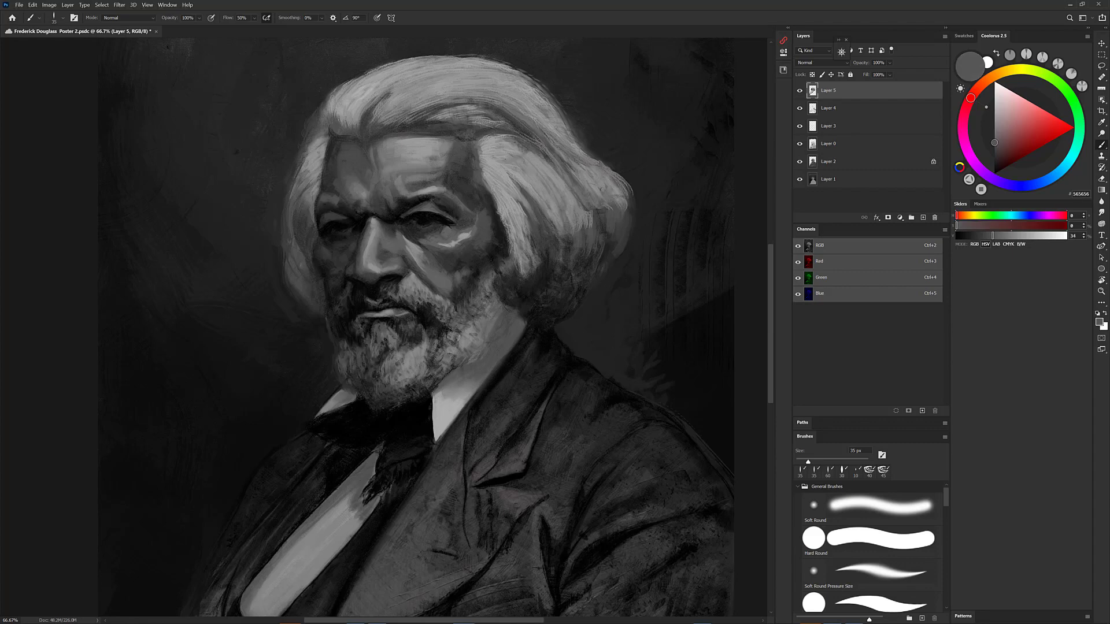
{"action": "left_click", "coordinate": [480, 328], "text": "alt"}
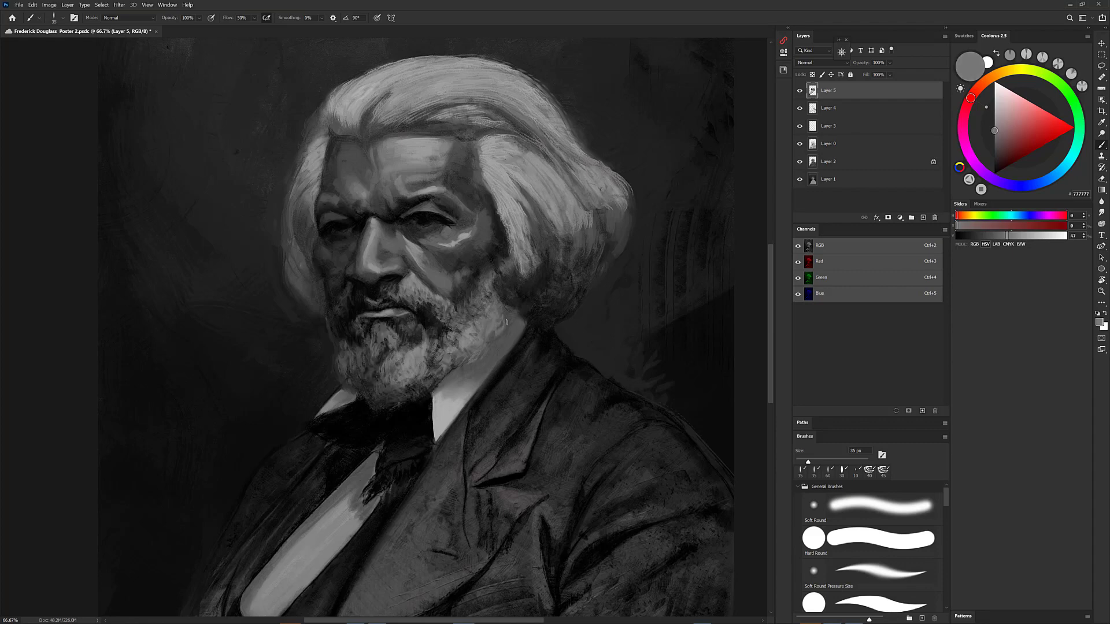
Paint the shirt collar on the right in its sampled greys, enlarging the brush to 50 px and picking up ABABAB
{"action": "left_click", "coordinate": [454, 391], "text": "alt"}
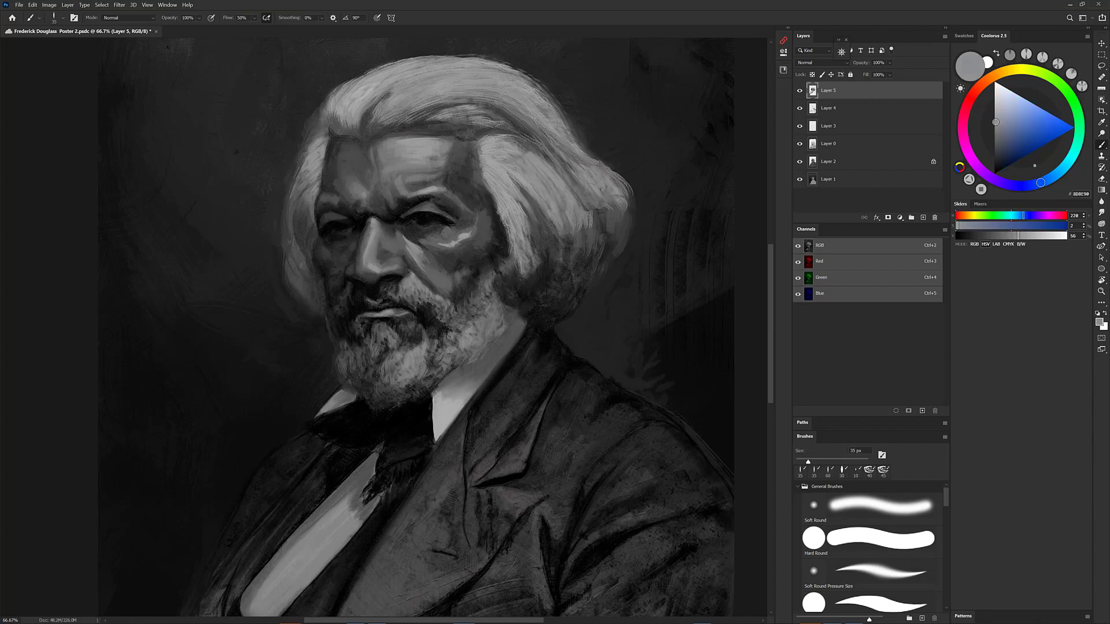
{"action": "mouse_move", "coordinate": [438, 392]}
{"action": "left_mouse_down"}
{"action": "mouse_move", "coordinate": [451, 381]}
{"action": "mouse_move", "coordinate": [435, 391]}
{"action": "left_mouse_up"}
{"action": "key", "text": "bracketright"}
{"action": "key", "text": "bracketright"}
{"action": "left_click_drag", "start_coordinate": [465, 380], "coordinate": [484, 368]}
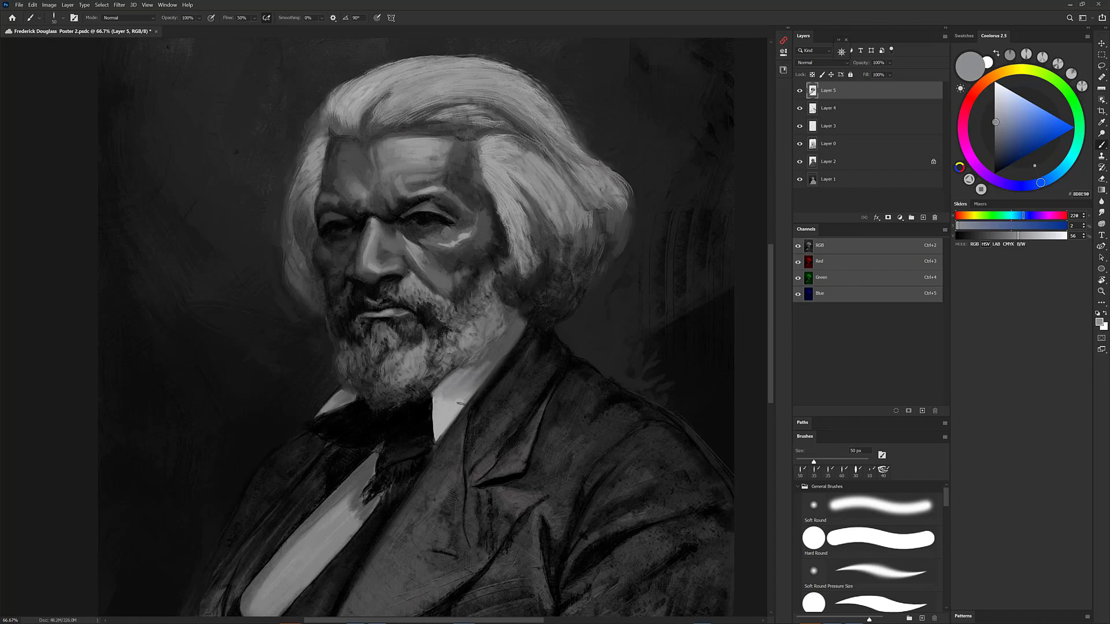
{"action": "left_click", "coordinate": [461, 387], "text": "alt"}
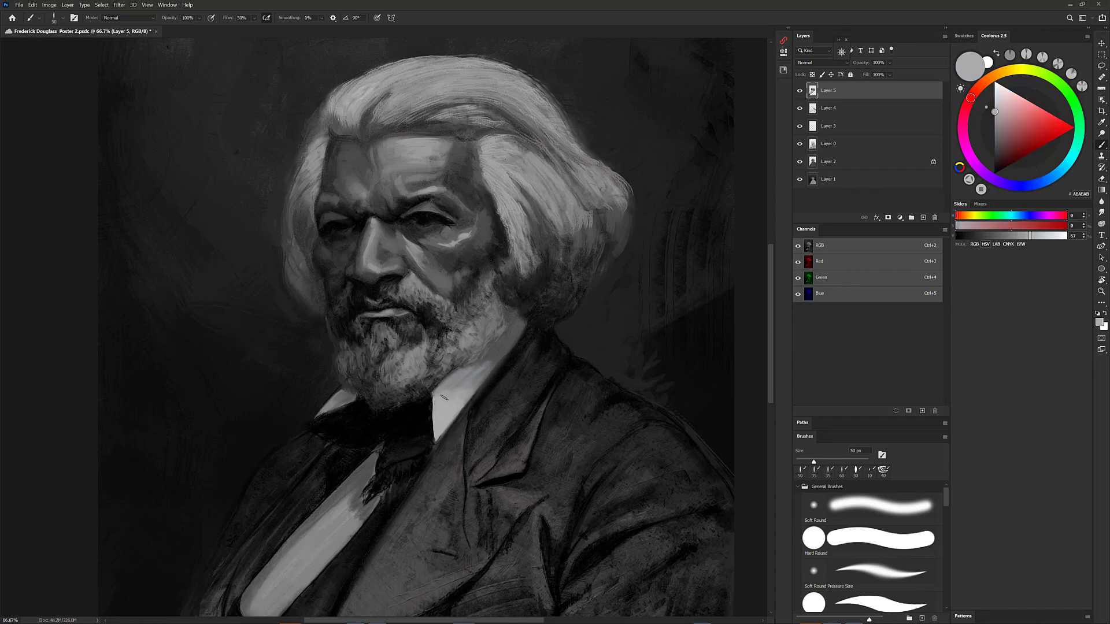
Select the Digital Painting Tips Just Add Water mixer brush at 37 px and blend the highlight under the right eye
{"action": "right_click", "coordinate": [454, 392]}
{"action": "left_click_drag", "start_coordinate": [522, 360], "coordinate": [521, 398]}
{"action": "left_click", "coordinate": [478, 466]}
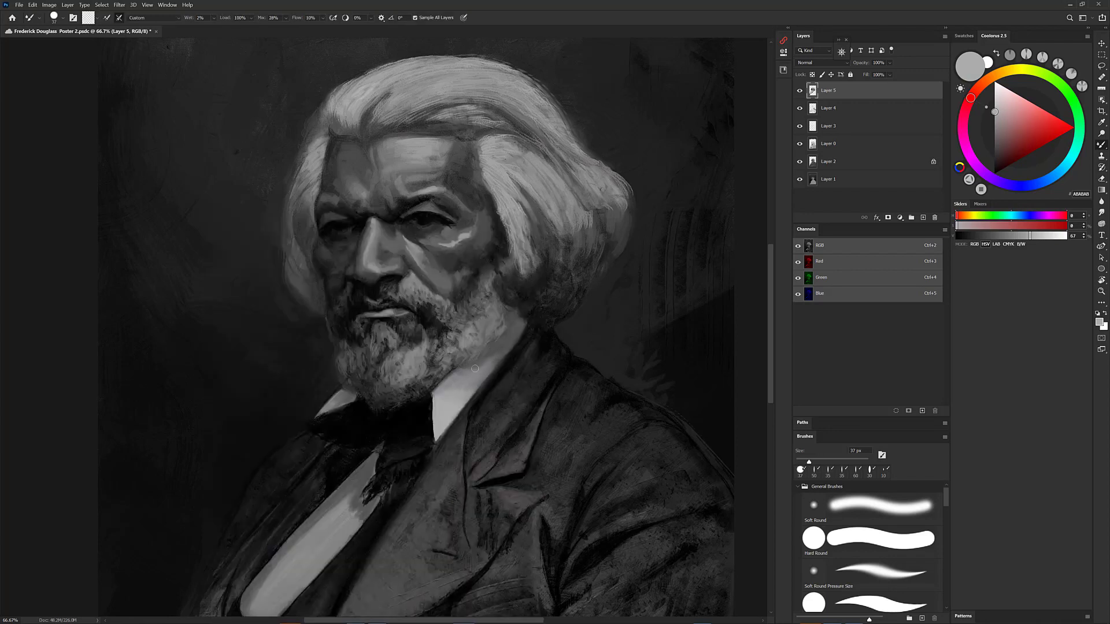
{"action": "left_click_drag", "start_coordinate": [470, 237], "coordinate": [441, 244]}
Soften the outer hair edges on both sides of the head with the same mixer brush
{"action": "right_click", "coordinate": [552, 373]}
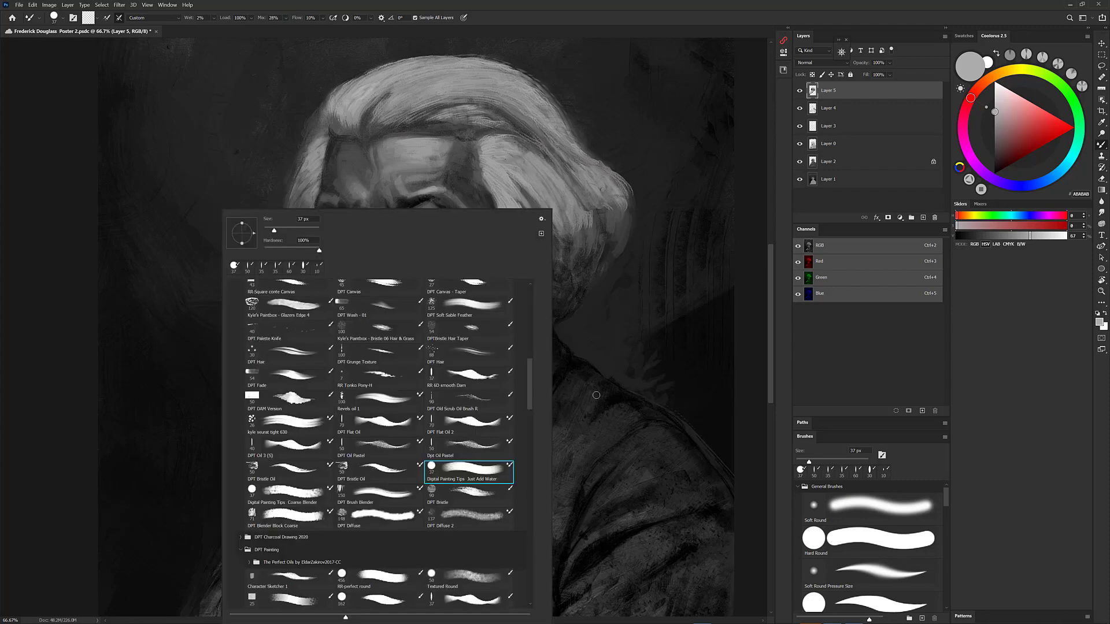
{"action": "right_click", "coordinate": [603, 226]}
{"action": "key", "text": "Escape"}
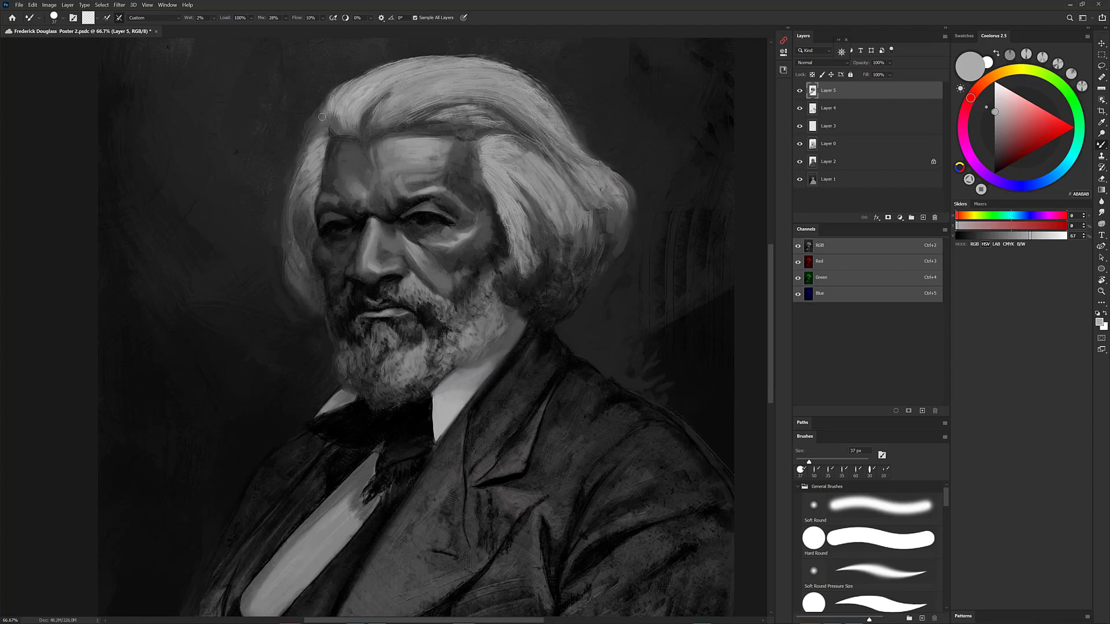
{"action": "left_click_drag", "start_coordinate": [307, 163], "coordinate": [293, 183]}
Choose the DPT Chalk PT BRUSH at 18 px and touch up the nose and moustache shadows in sampled dark and mid greys
{"action": "right_click", "coordinate": [347, 362]}
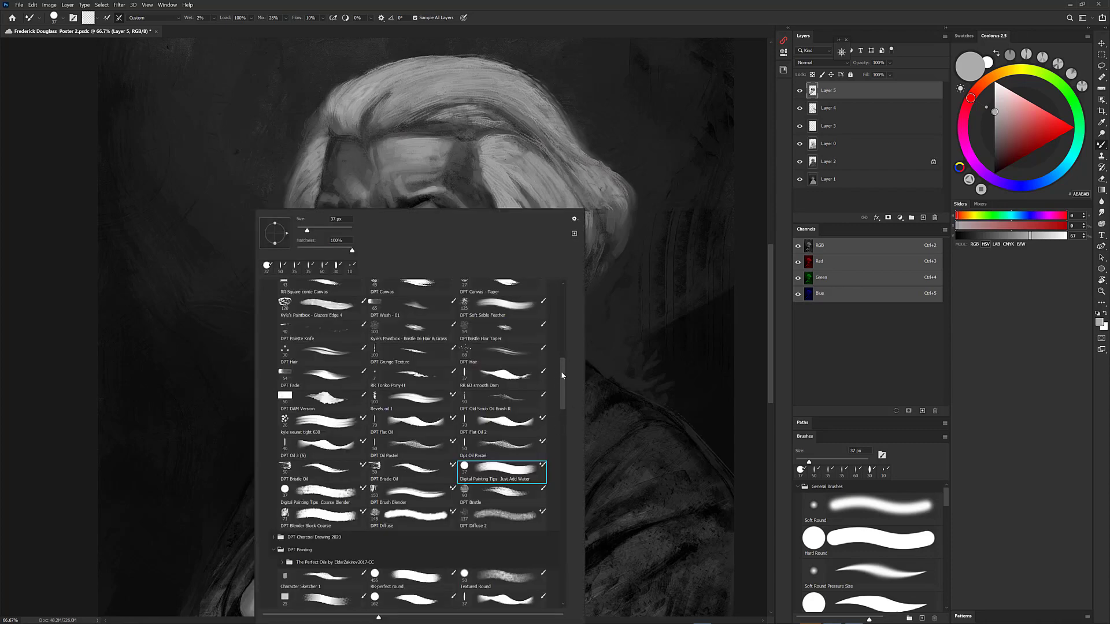
{"action": "left_click_drag", "start_coordinate": [561, 371], "coordinate": [563, 331]}
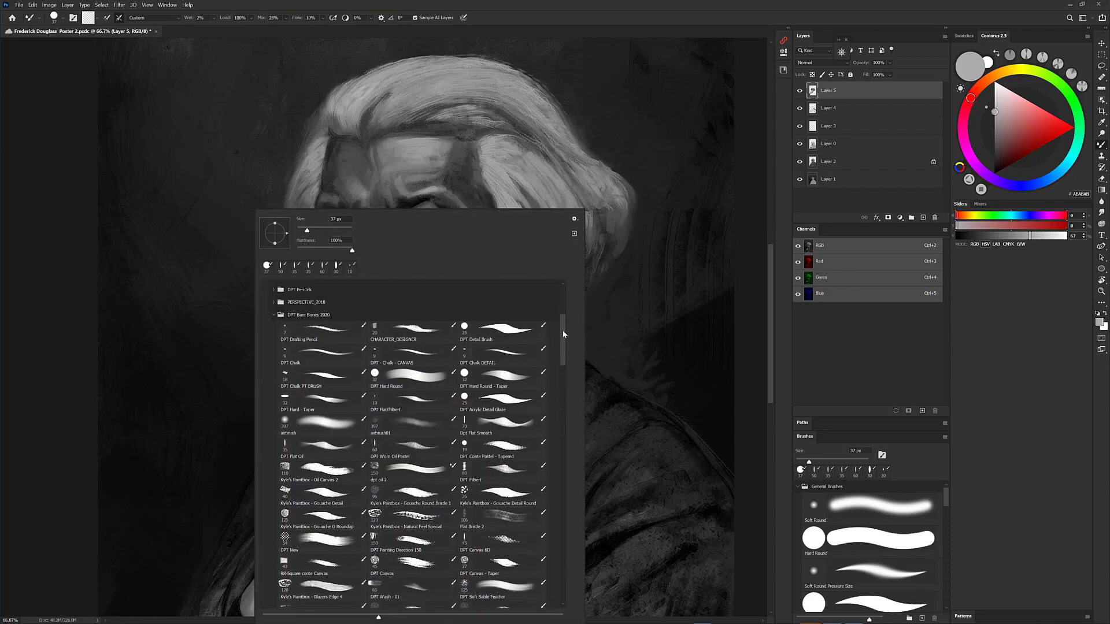
{"action": "double_click", "coordinate": [327, 372]}
{"action": "left_click", "coordinate": [386, 278], "text": "alt"}
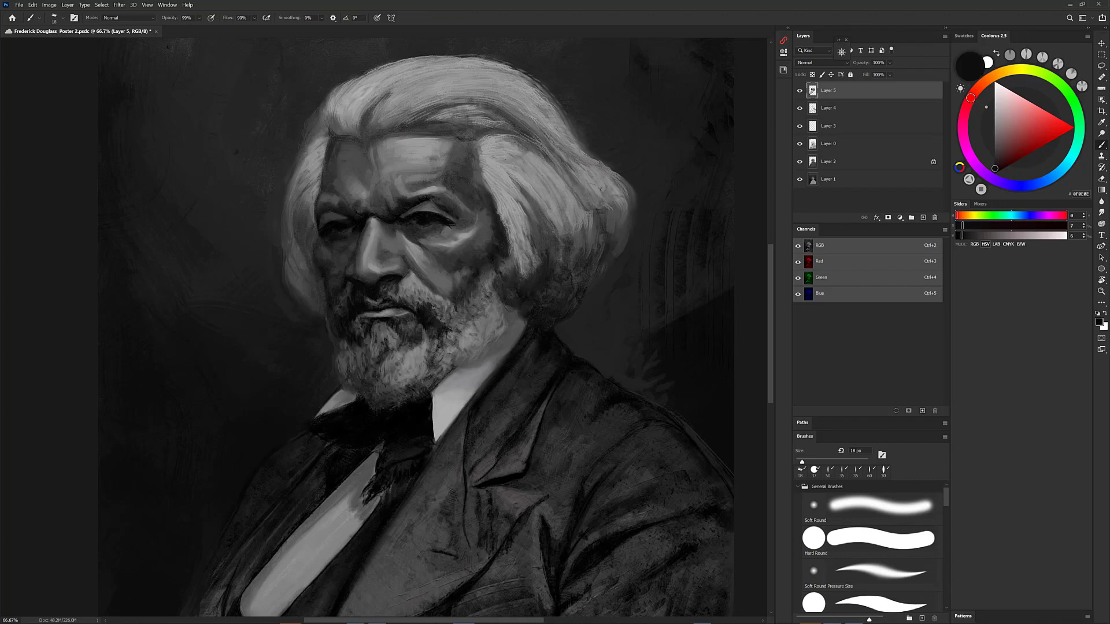
{"action": "left_click", "coordinate": [412, 308], "text": "alt"}
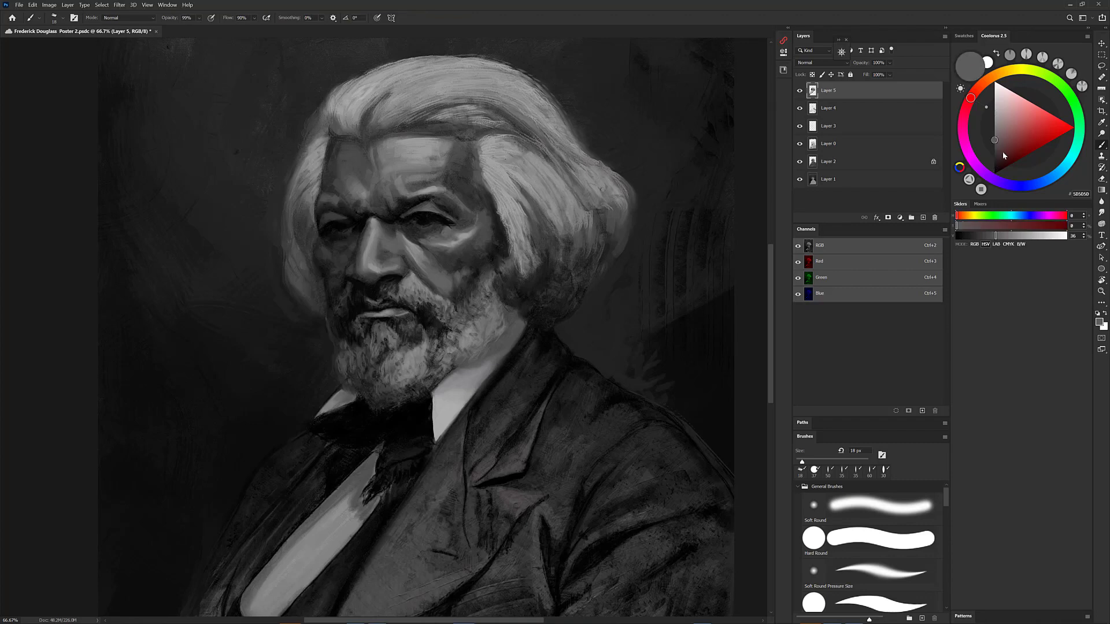
Define the iris and lids of the right eye in sampled 151515, 2B2C2B and 515151
{"action": "left_click", "coordinate": [427, 216], "text": "alt"}
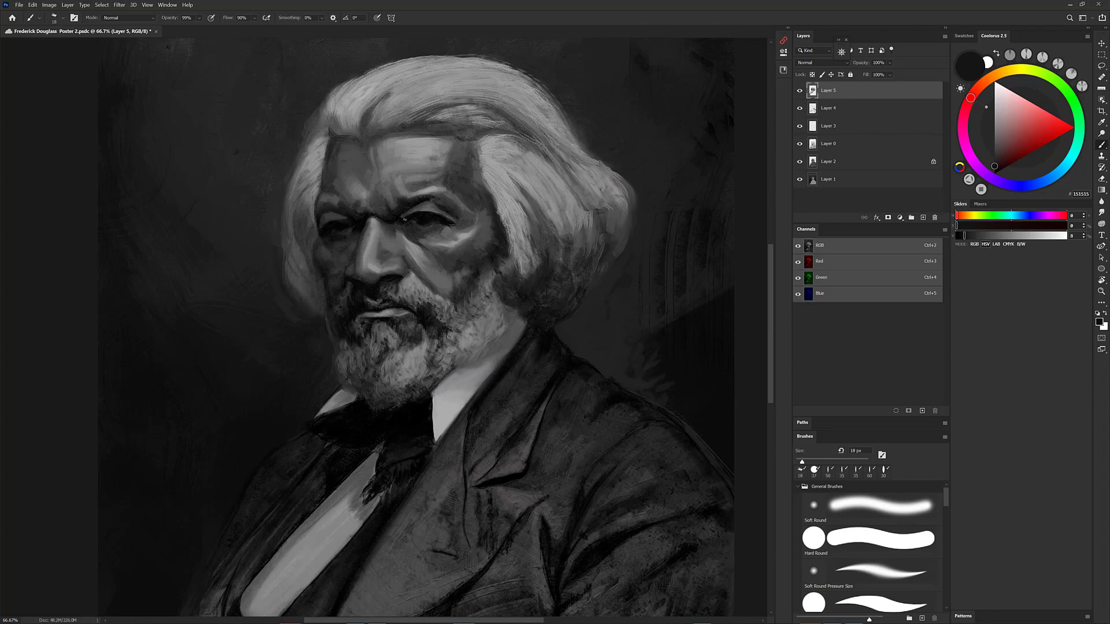
{"action": "left_click", "coordinate": [431, 223], "text": "alt"}
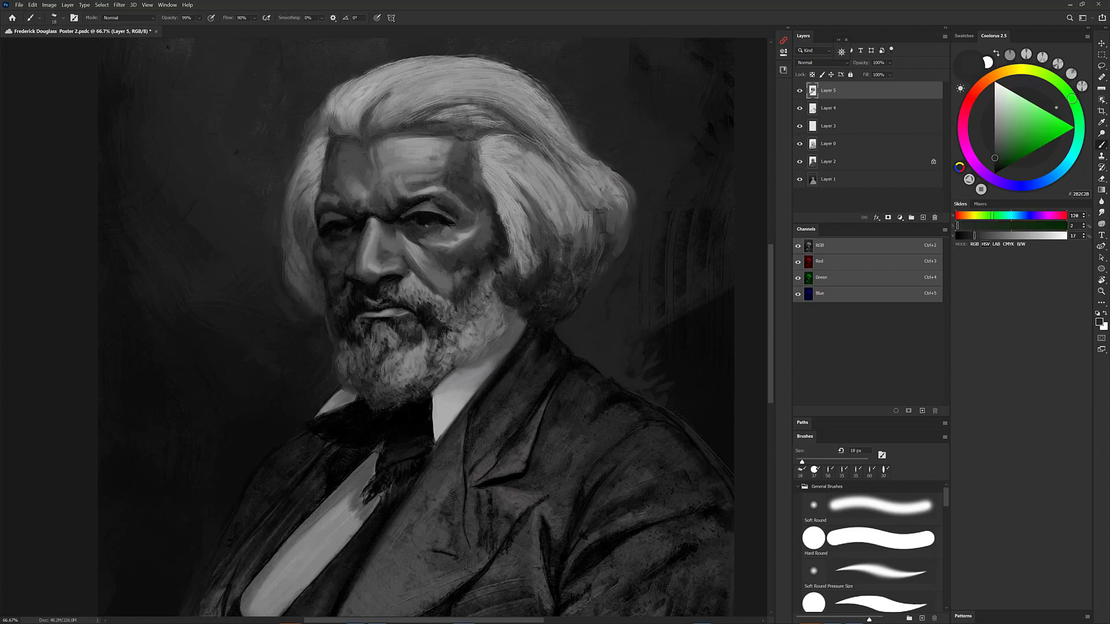
{"action": "left_click", "coordinate": [447, 206], "text": "alt"}
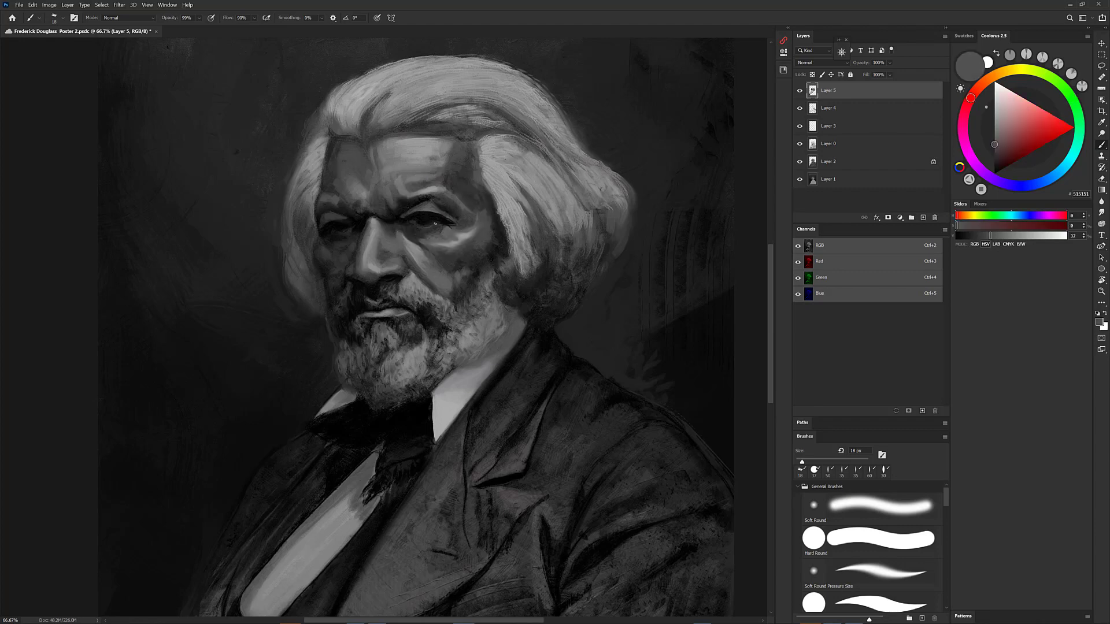
{"action": "left_click_drag", "start_coordinate": [427, 226], "coordinate": [428, 225]}
Enlarge the chalk brush to 25 px and model the right eye's upper lid and inner corner in sampled dark and mid greys
{"action": "left_click", "coordinate": [417, 205], "text": "alt"}
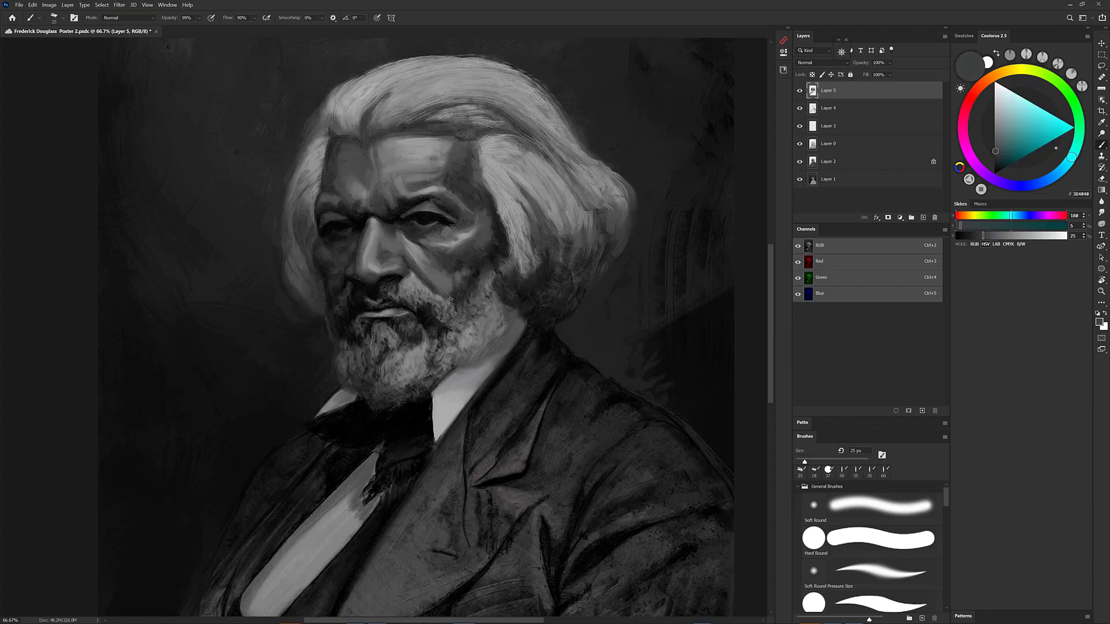
{"action": "left_click", "coordinate": [417, 221], "text": "alt"}
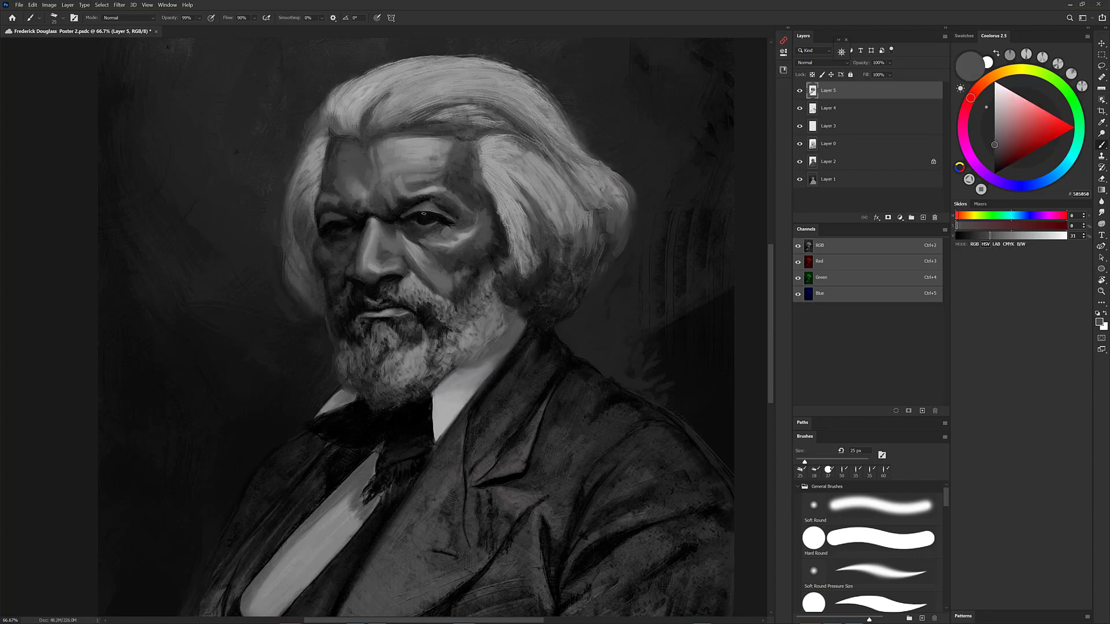
{"action": "left_click", "coordinate": [417, 219], "text": "alt"}
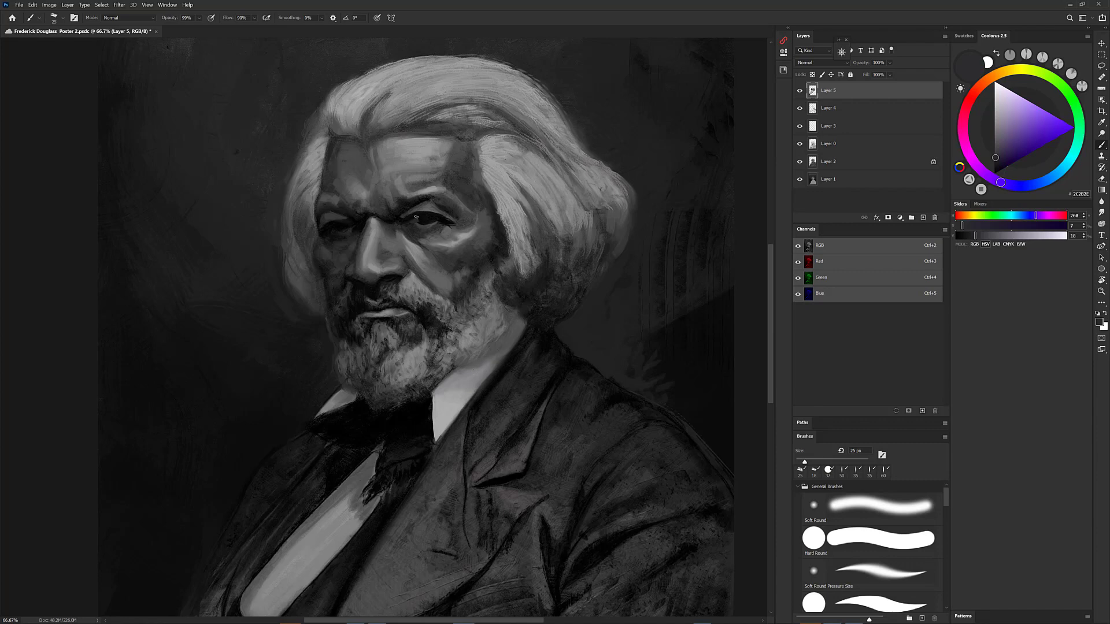
{"action": "left_click", "coordinate": [425, 220], "text": "alt"}
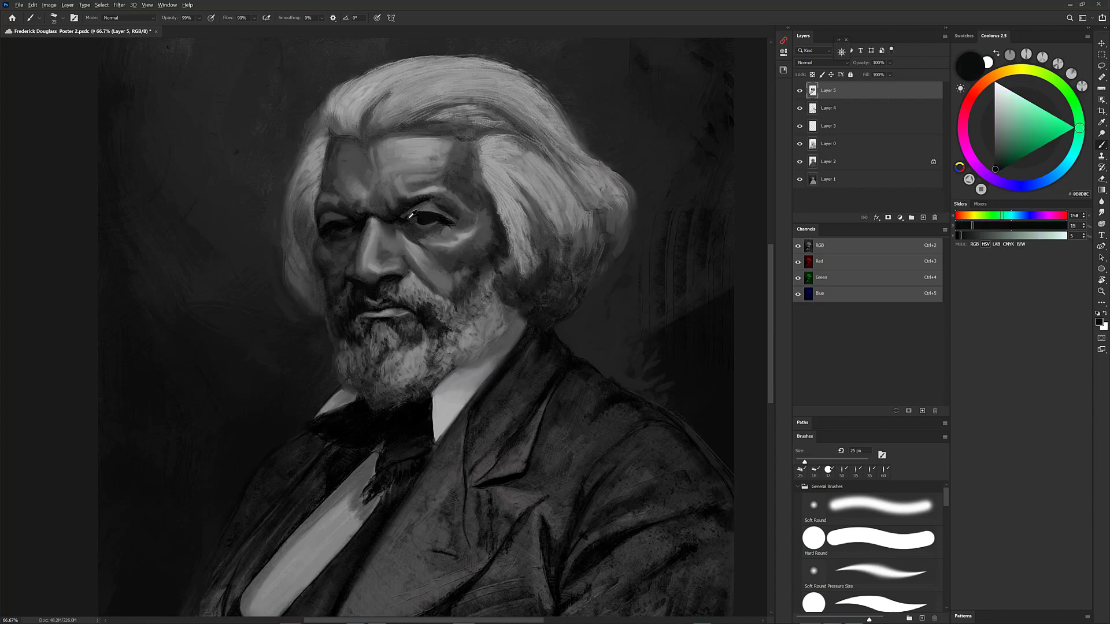
{"action": "left_click", "coordinate": [417, 235], "text": "alt"}
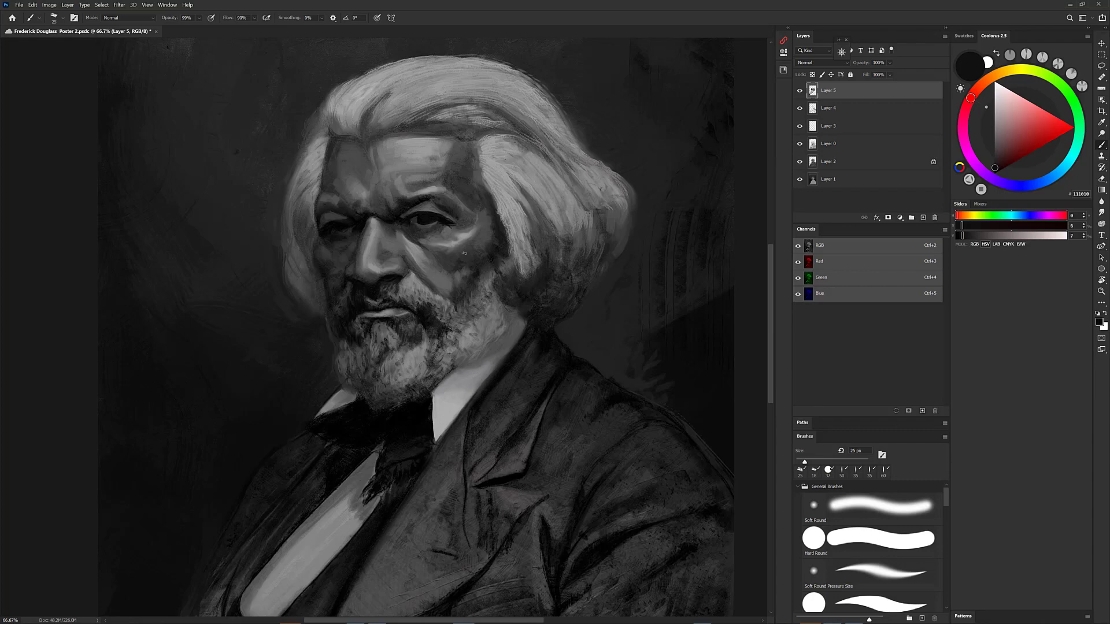
Switch to the DPT Conte Pastel - Tapered brush at 19 px and refine the left eye in sampled dark greys and 0C0C0C
{"action": "left_click", "coordinate": [399, 208], "text": "alt"}
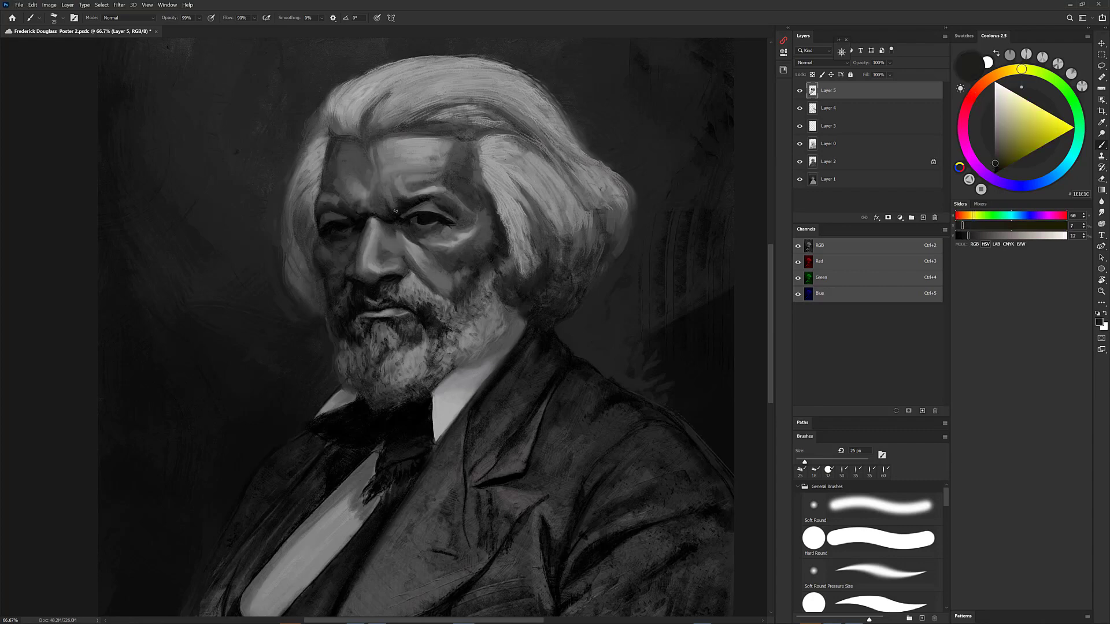
{"action": "key", "text": "bracketright"}
{"action": "right_click", "coordinate": [399, 208]}
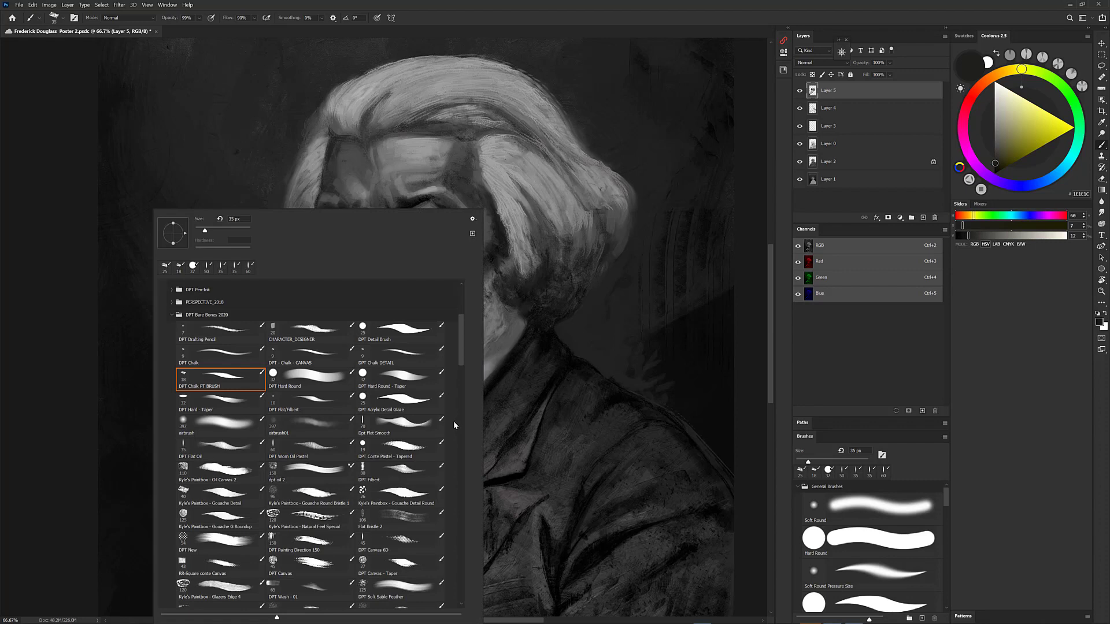
{"action": "double_click", "coordinate": [413, 446]}
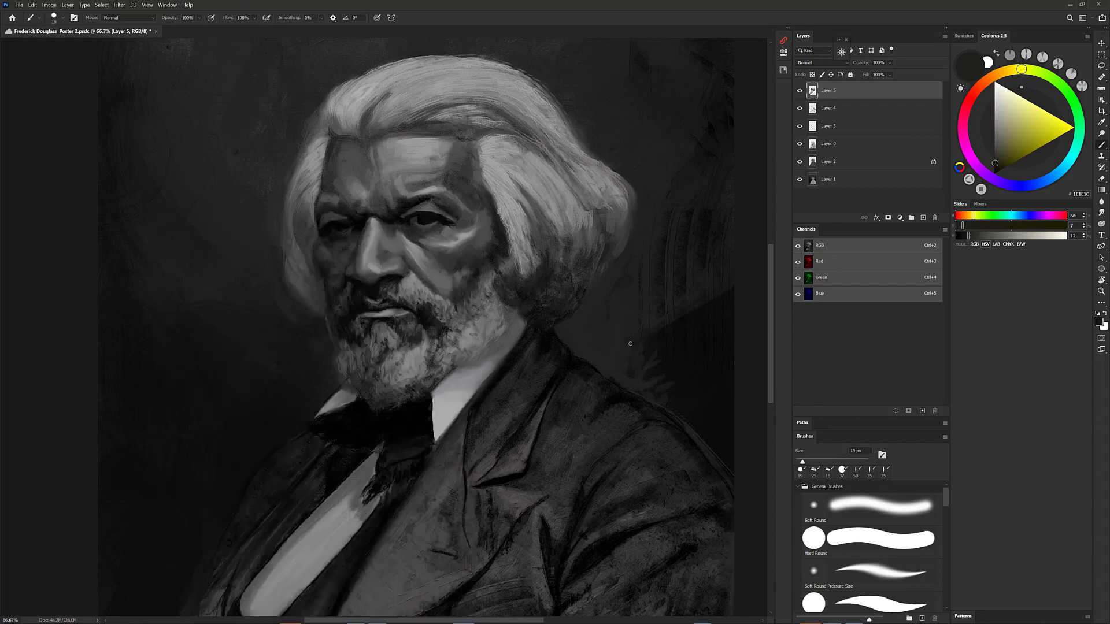
{"action": "left_click", "coordinate": [368, 223], "text": "alt"}
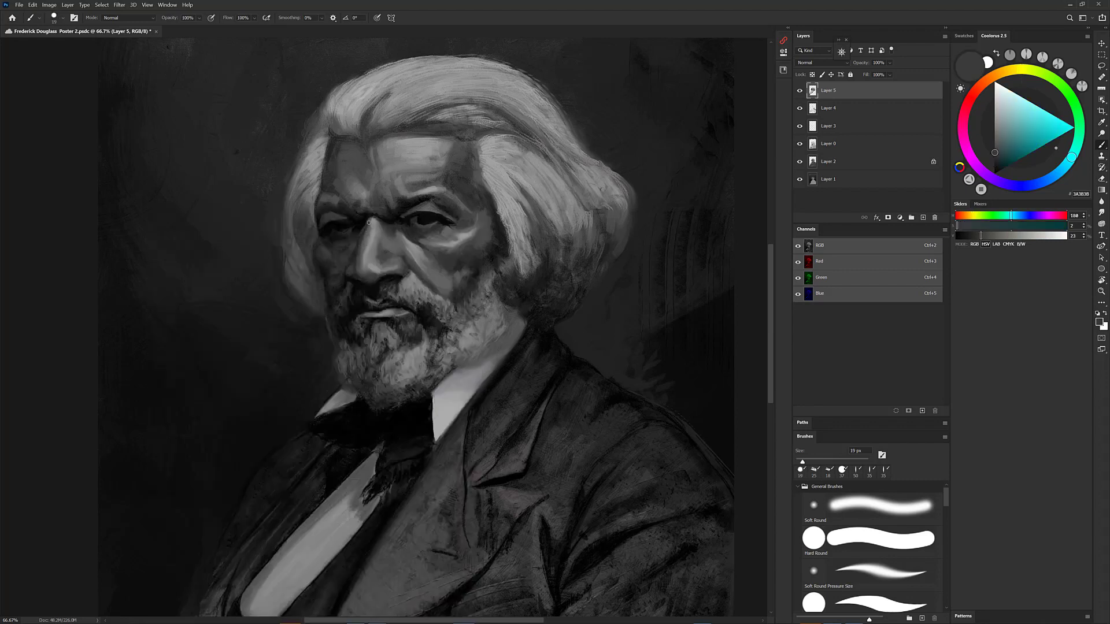
{"action": "left_click", "coordinate": [364, 225], "text": "alt"}
{"action": "left_click", "coordinate": [349, 229], "text": "alt"}
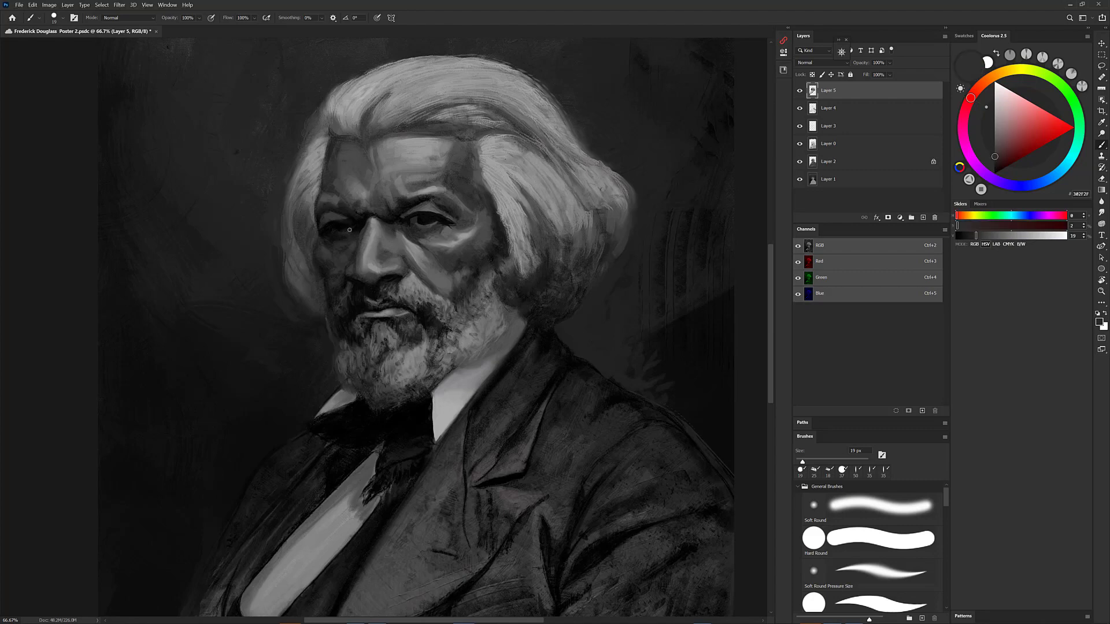
{"action": "left_click", "coordinate": [1004, 173]}
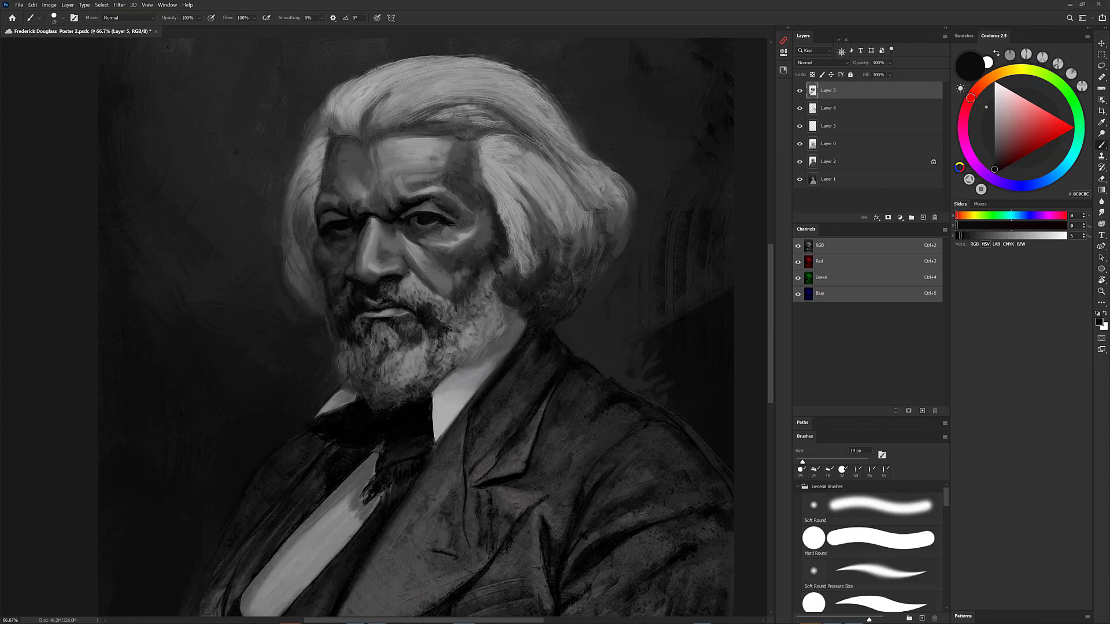
Model the nose's bridge, sides and nostril area in sampled greys including 424242, 2B2C2A and 818181
{"action": "left_click", "coordinate": [357, 235], "text": "alt"}
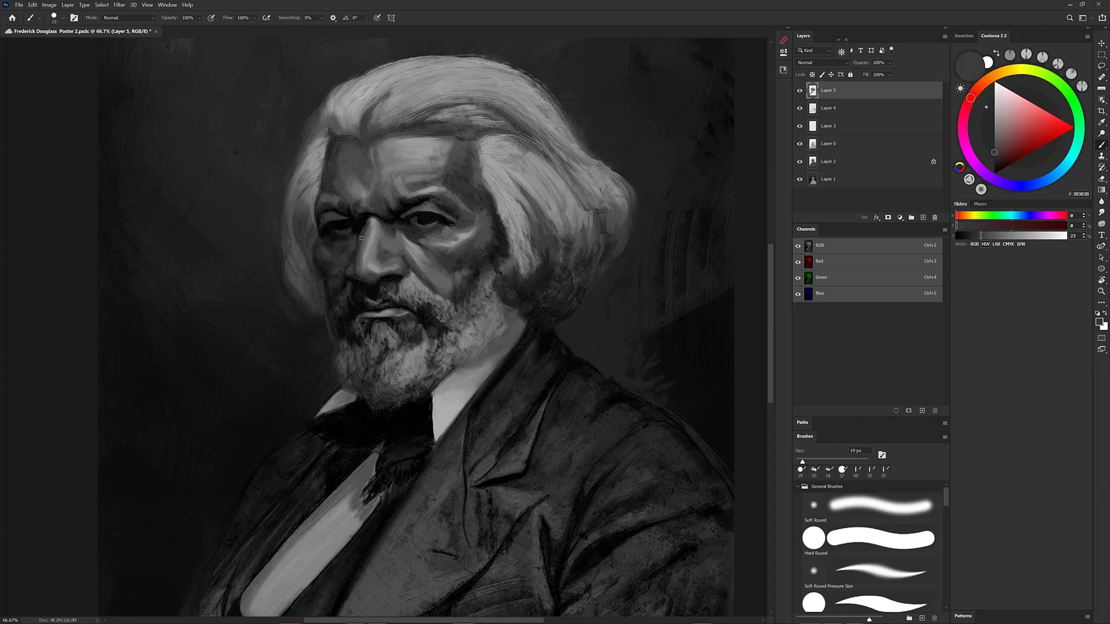
{"action": "left_click", "coordinate": [362, 274], "text": "alt"}
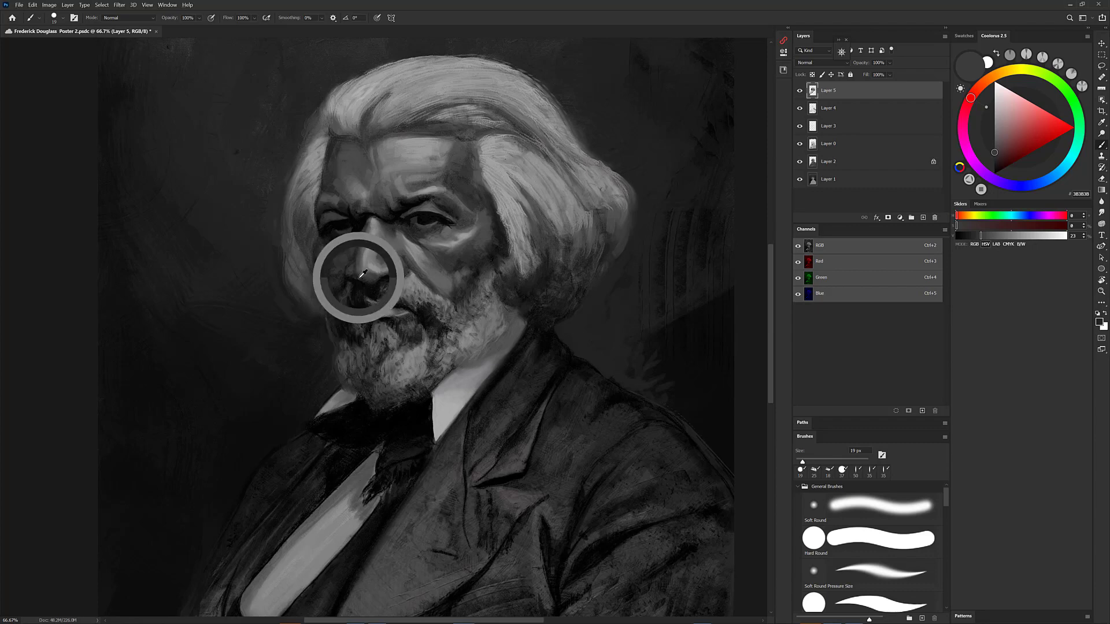
{"action": "left_click", "coordinate": [396, 268], "text": "alt"}
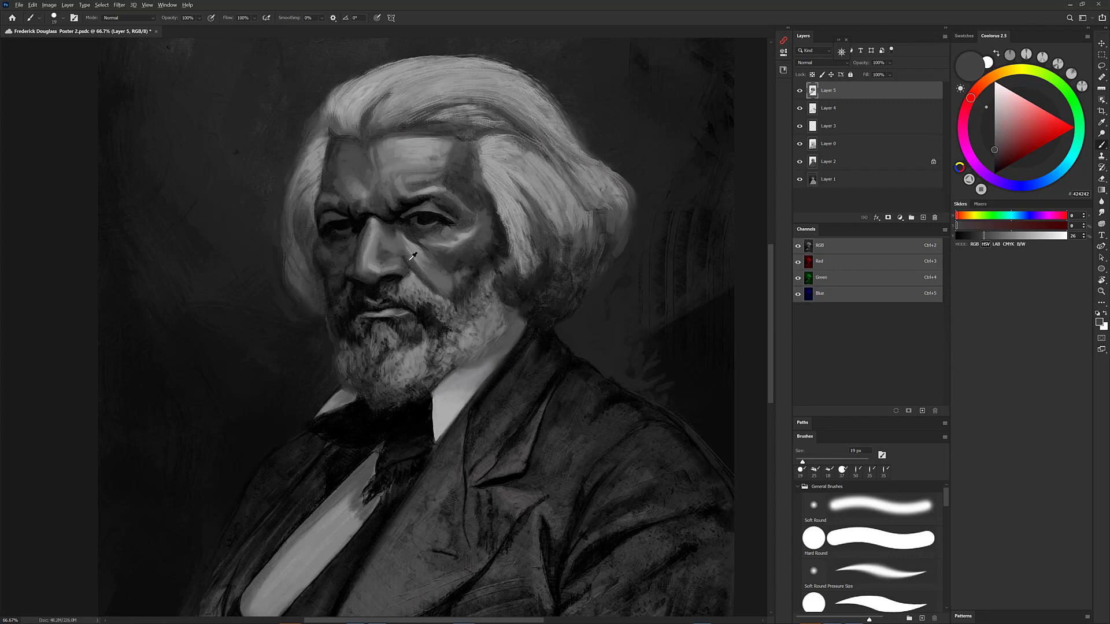
{"action": "left_click", "coordinate": [397, 255], "text": "alt"}
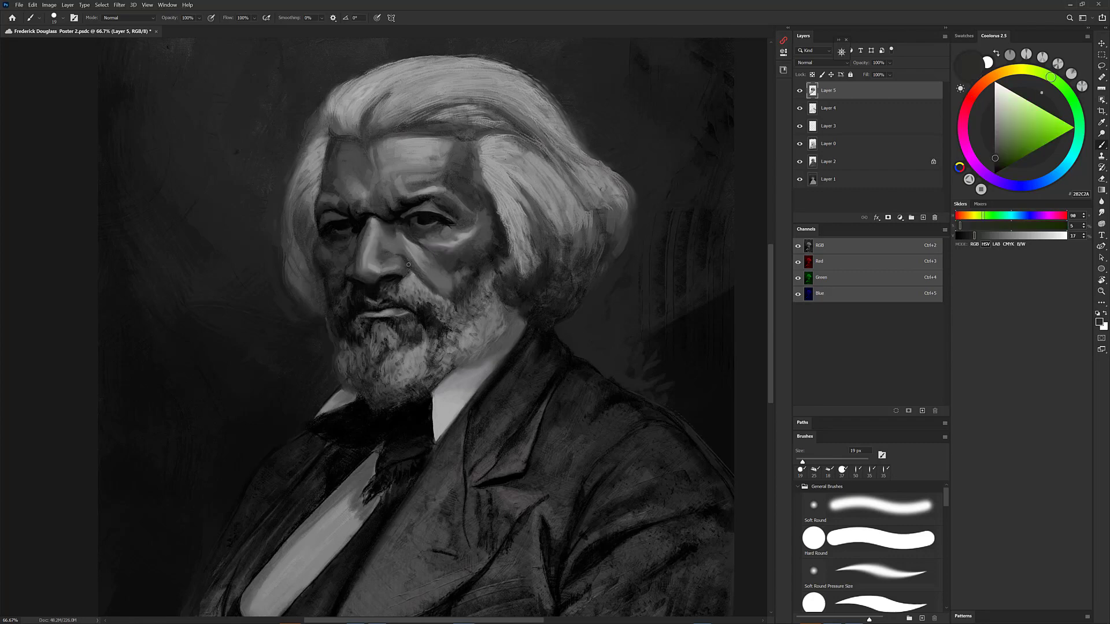
{"action": "left_click", "coordinate": [391, 255], "text": "alt"}
{"action": "left_click", "coordinate": [388, 250], "text": "alt"}
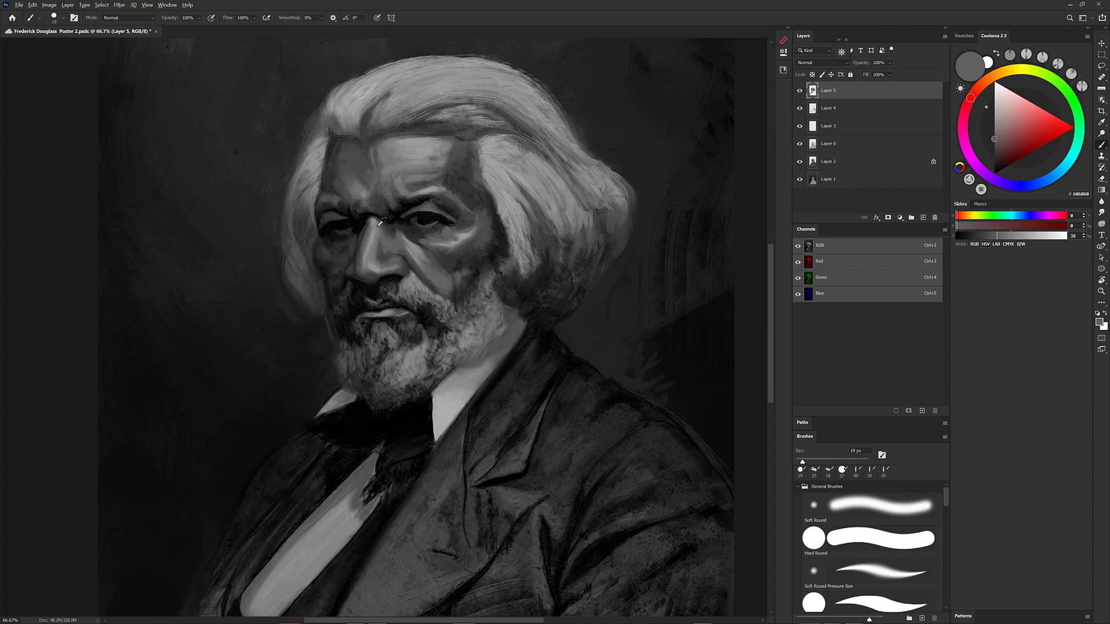
{"action": "left_click", "coordinate": [385, 246], "text": "alt"}
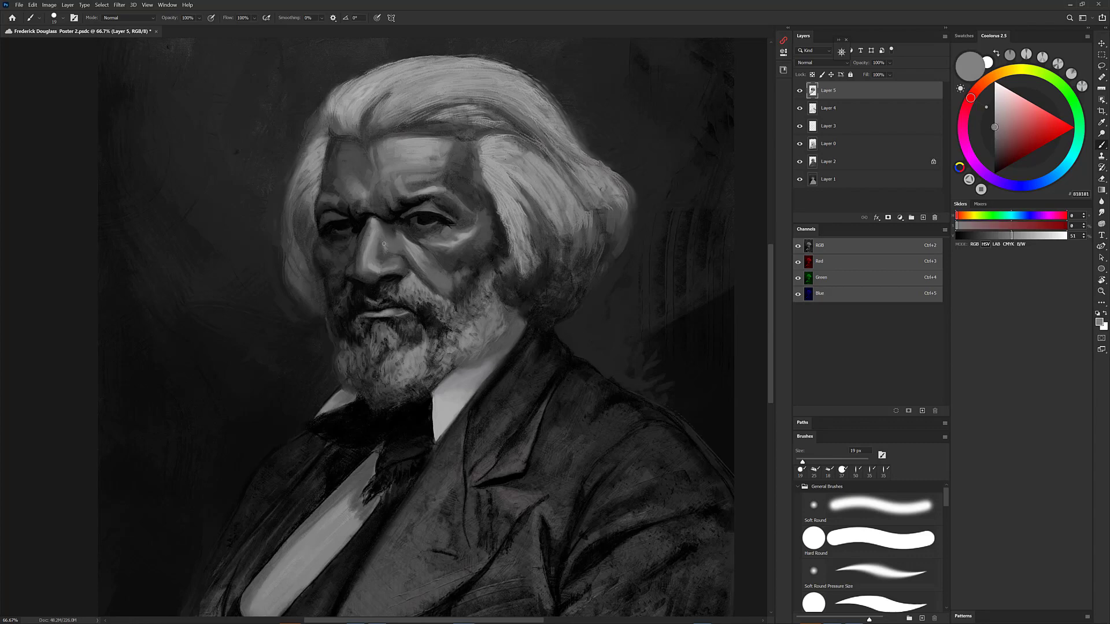
Shape the outer corner of the right eye in sampled 201F21 and 515151
{"action": "left_click", "coordinate": [459, 218], "text": "alt"}
{"action": "left_click", "coordinate": [460, 215], "text": "alt"}
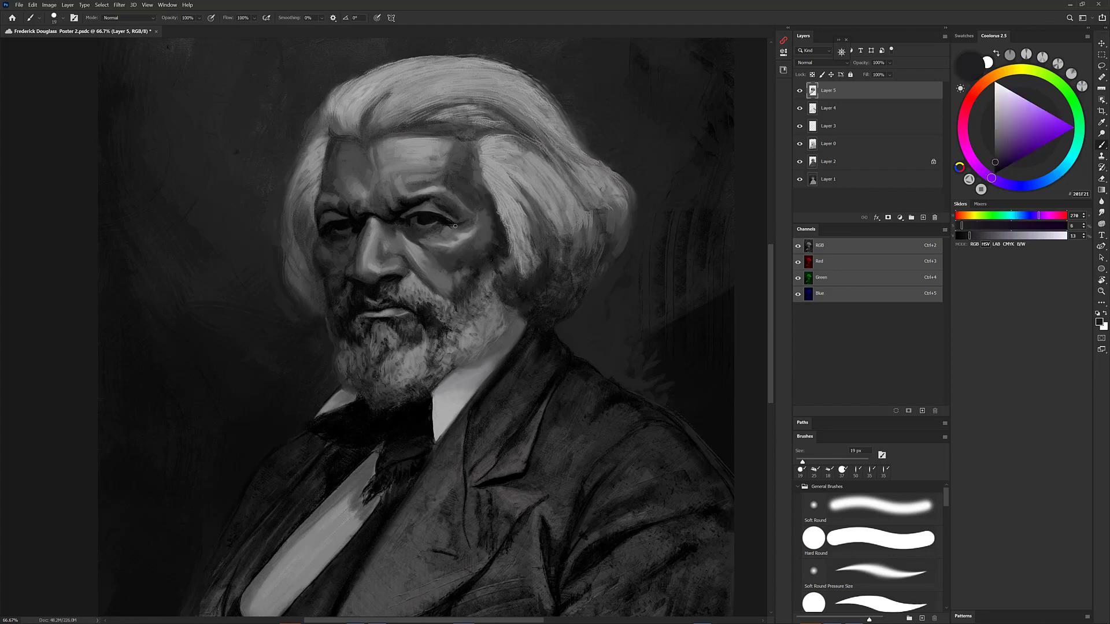
{"action": "left_click", "coordinate": [456, 219], "text": "alt"}
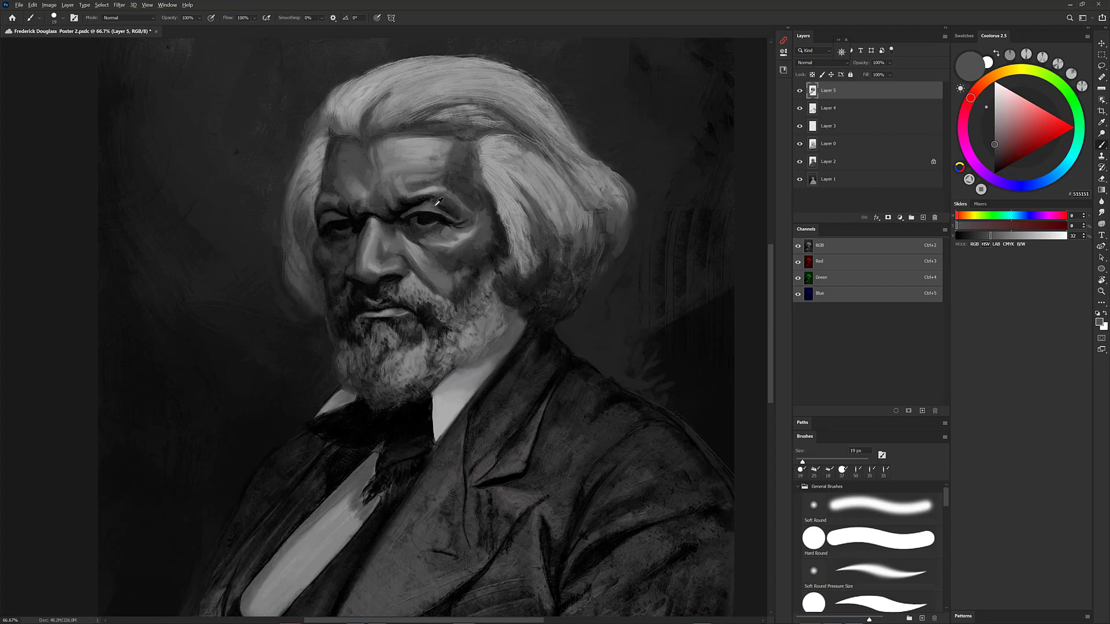
Refine the right eyebrow and upper eyelid in sampled greys including 595A59, 191819 and 242625
{"action": "left_click", "coordinate": [438, 202], "text": "alt"}
{"action": "left_click", "coordinate": [425, 202], "text": "alt"}
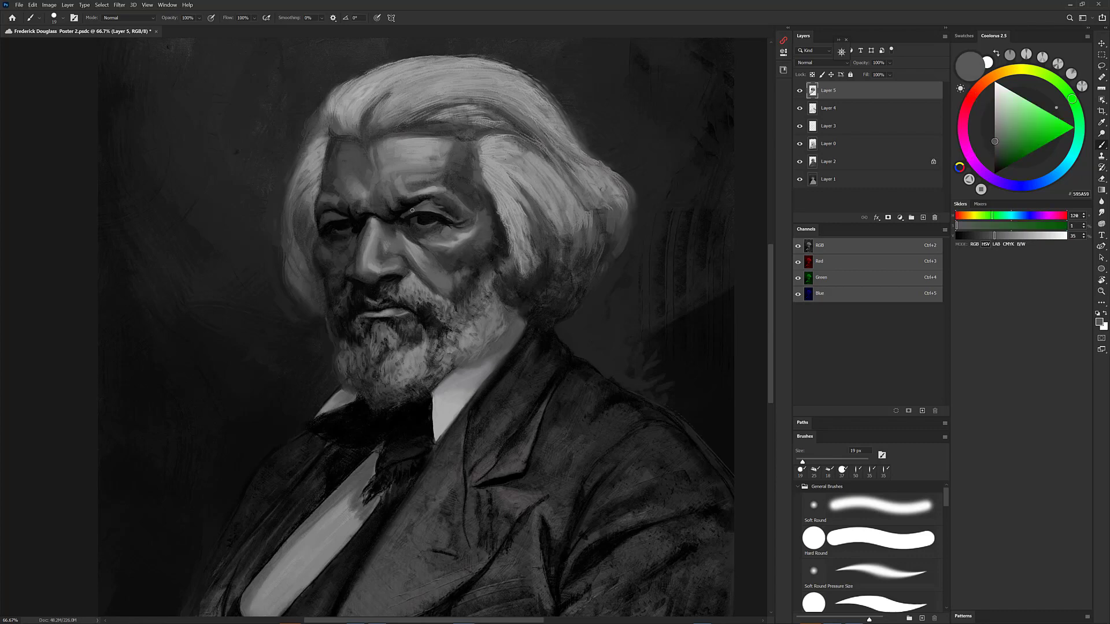
{"action": "left_click", "coordinate": [419, 199], "text": "alt"}
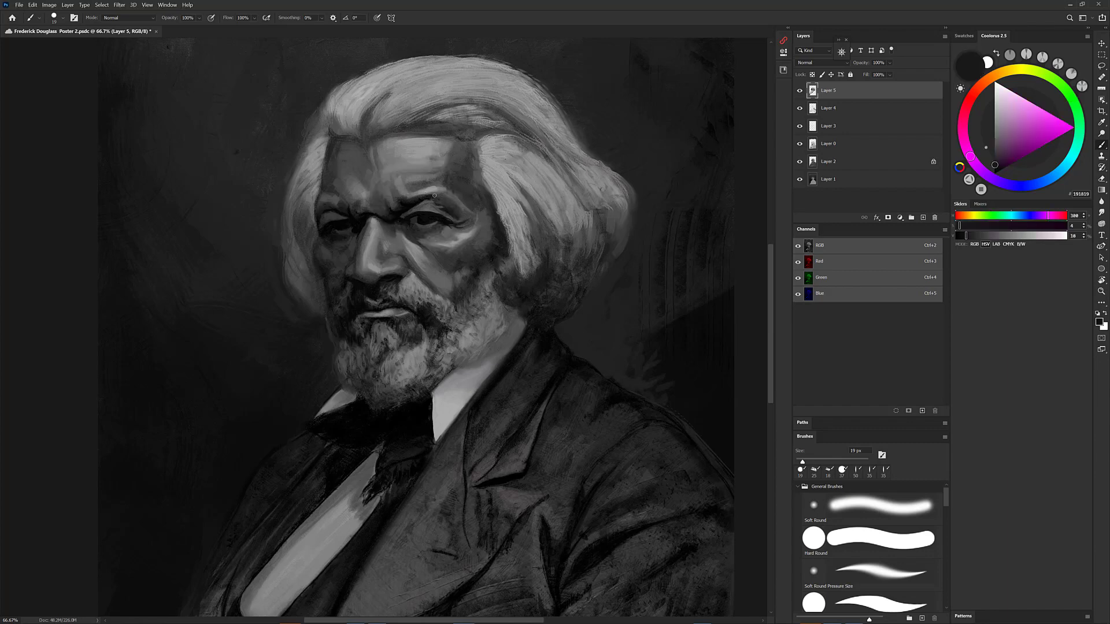
{"action": "left_click", "coordinate": [442, 202], "text": "alt"}
{"action": "left_click", "coordinate": [448, 210], "text": "alt"}
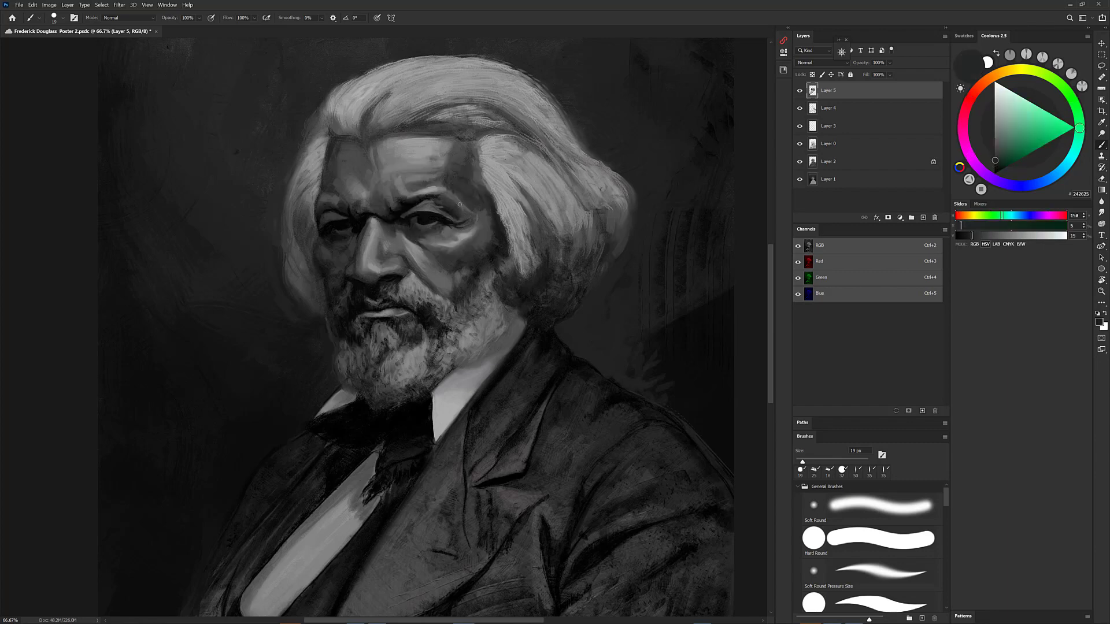
{"action": "left_click", "coordinate": [423, 207], "text": "alt"}
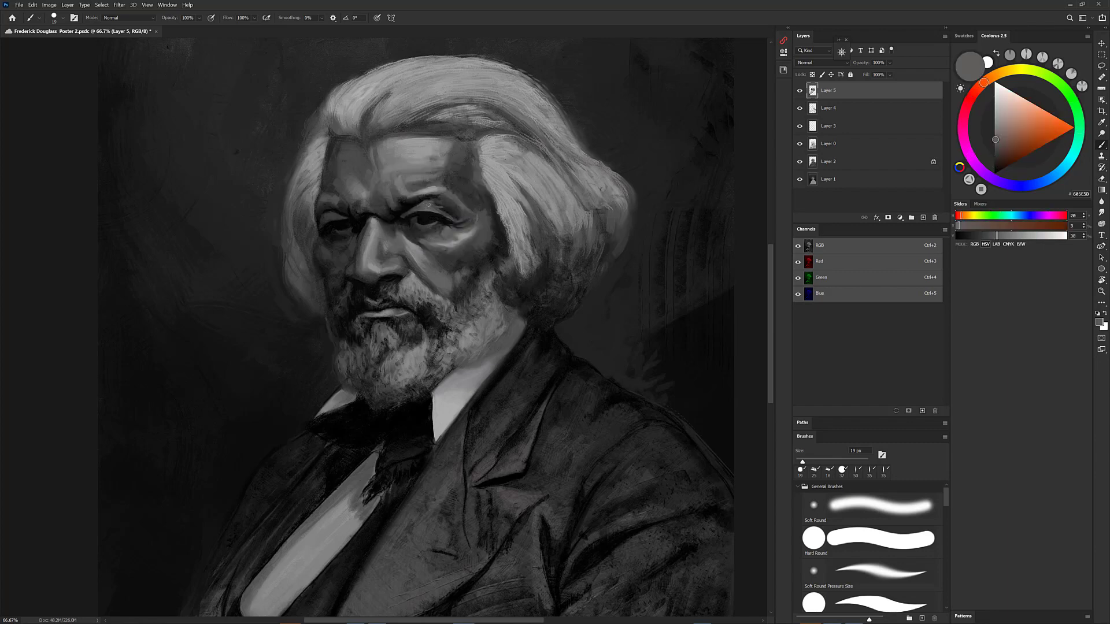
{"action": "left_click", "coordinate": [429, 210], "text": "alt"}
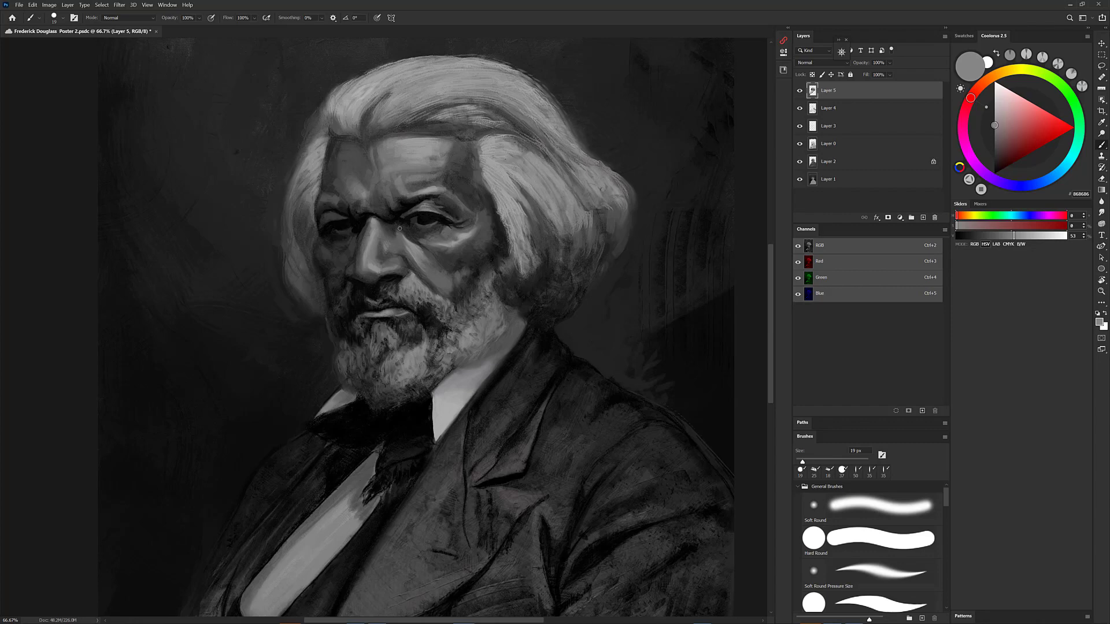
Deepen the right eye's iris, lash line and inner corner in sampled 151515, 171416 and 171717
{"action": "left_click", "coordinate": [441, 228], "text": "alt"}
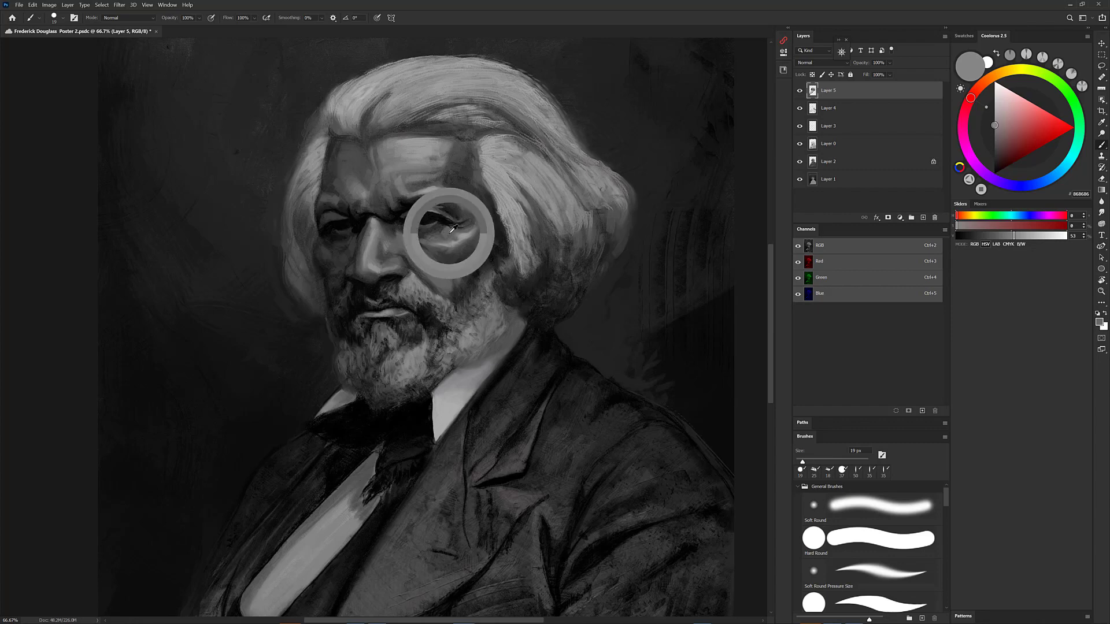
{"action": "left_click", "coordinate": [421, 223], "text": "alt"}
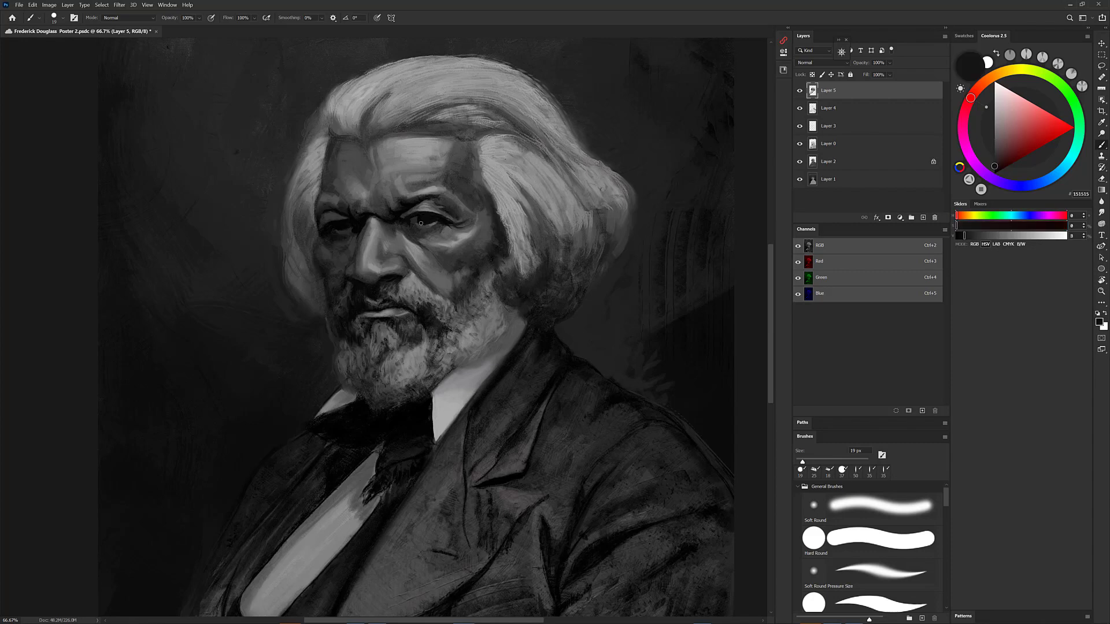
{"action": "left_click", "coordinate": [441, 222], "text": "alt"}
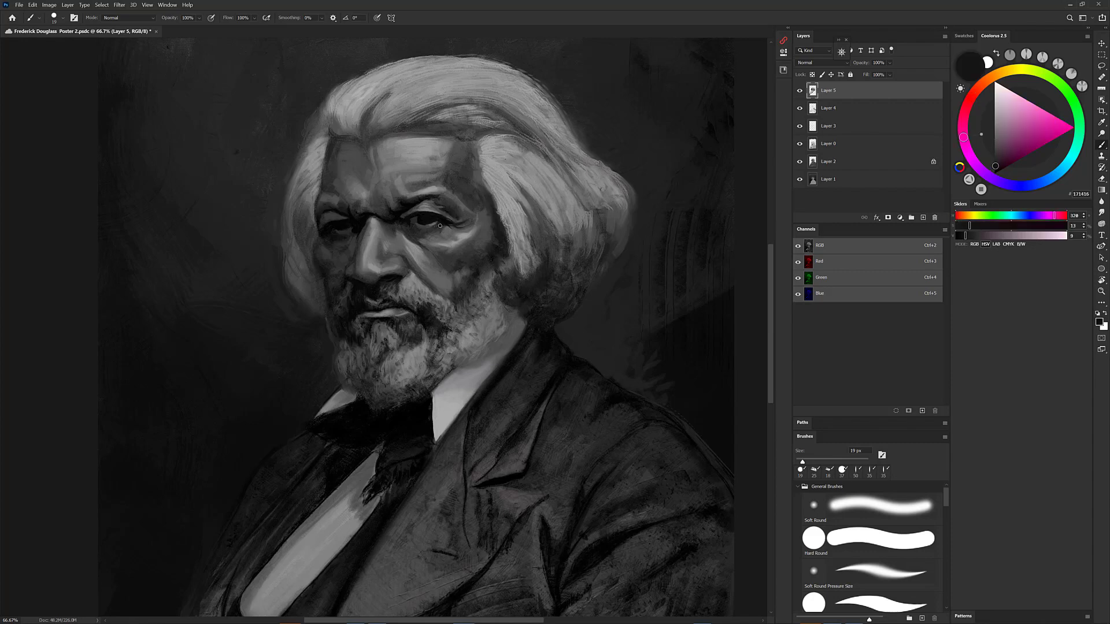
{"action": "left_click", "coordinate": [406, 218], "text": "alt"}
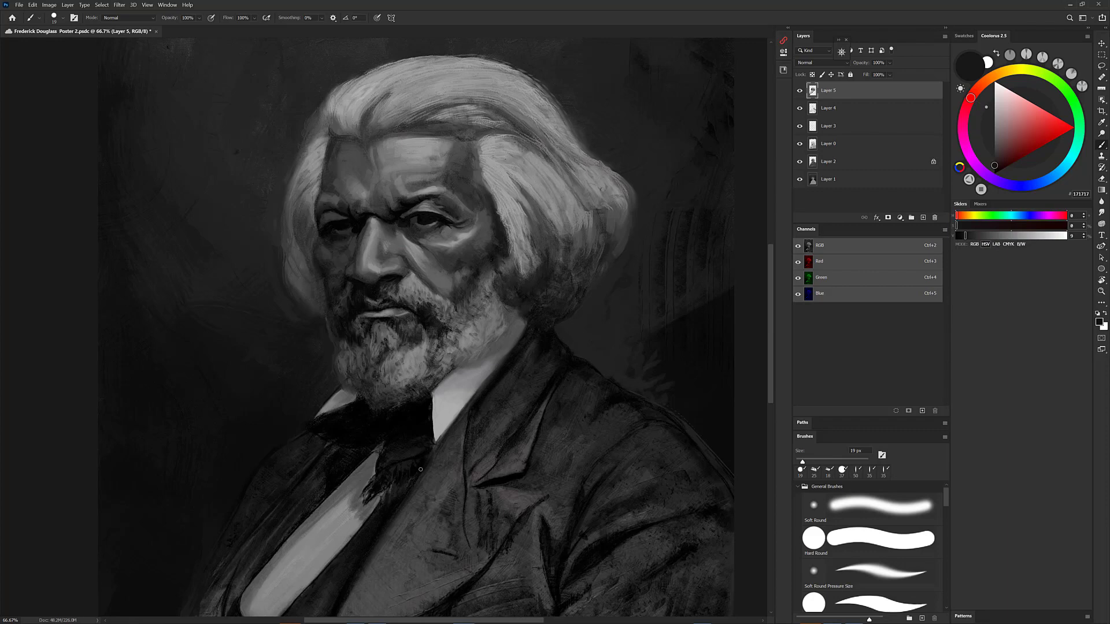
Refine the side of the beard and the jaw edge in sampled 464646, 1F1F1F and 848484
{"action": "left_click", "coordinate": [483, 316], "text": "alt"}
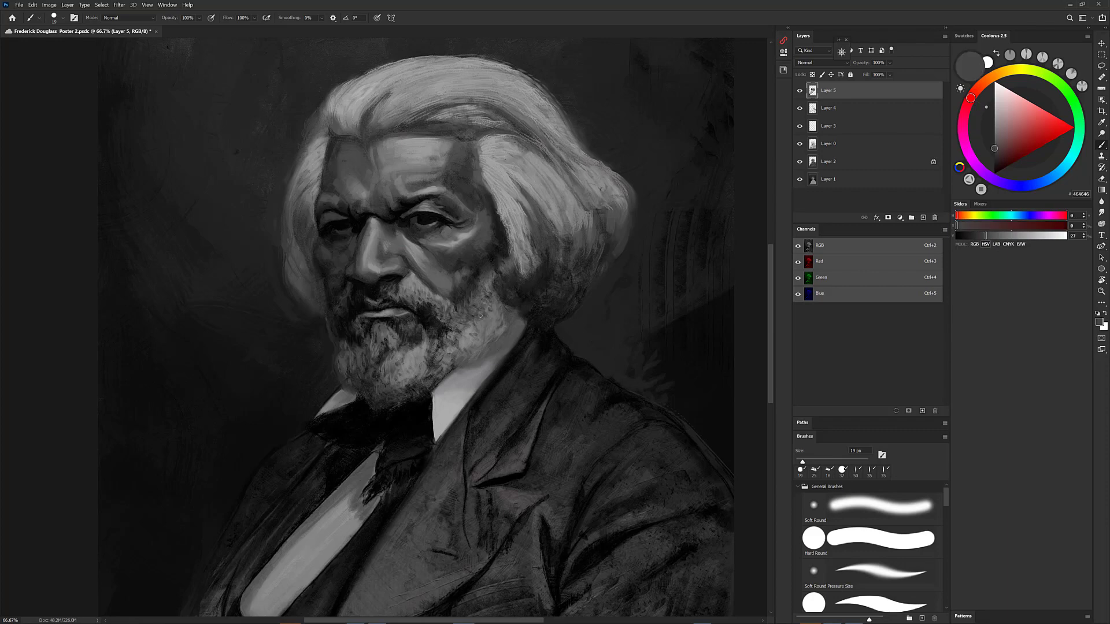
{"action": "left_click_drag", "start_coordinate": [469, 332], "coordinate": [477, 326]}
{"action": "left_click", "coordinate": [330, 320], "text": "alt"}
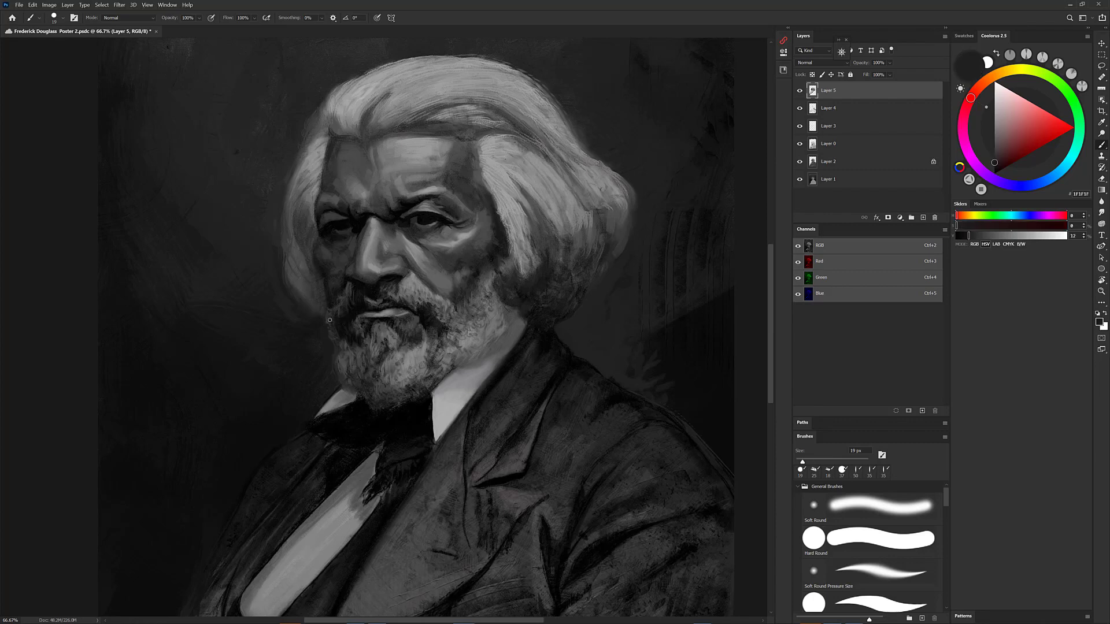
{"action": "left_click", "coordinate": [451, 307], "text": "alt"}
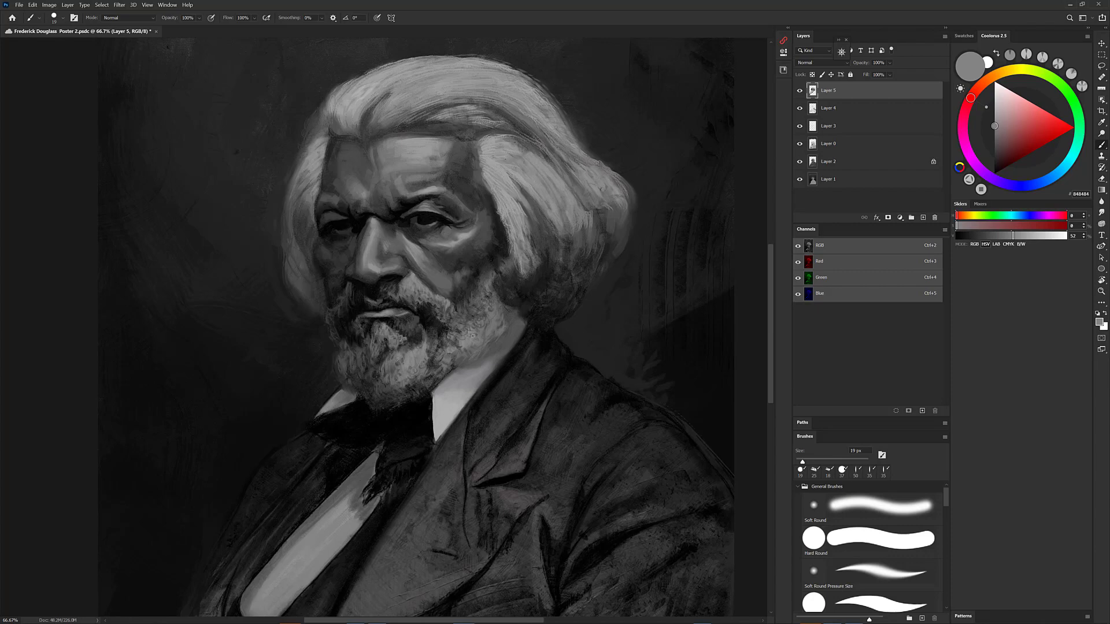
Lighten the beard below the cheek in sampled A29E9E with a 20 px brush at 10% flow
{"action": "right_click", "coordinate": [472, 335]}
{"action": "double_click", "coordinate": [461, 335]}
{"action": "left_click", "coordinate": [491, 322], "text": "alt"}
{"action": "key", "text": "bracketright"}
{"action": "left_click", "coordinate": [491, 318], "text": "alt"}
{"action": "key", "text": "bracketleft"}
{"action": "key", "text": "bracketleft"}
{"action": "key", "text": "bracketleft"}
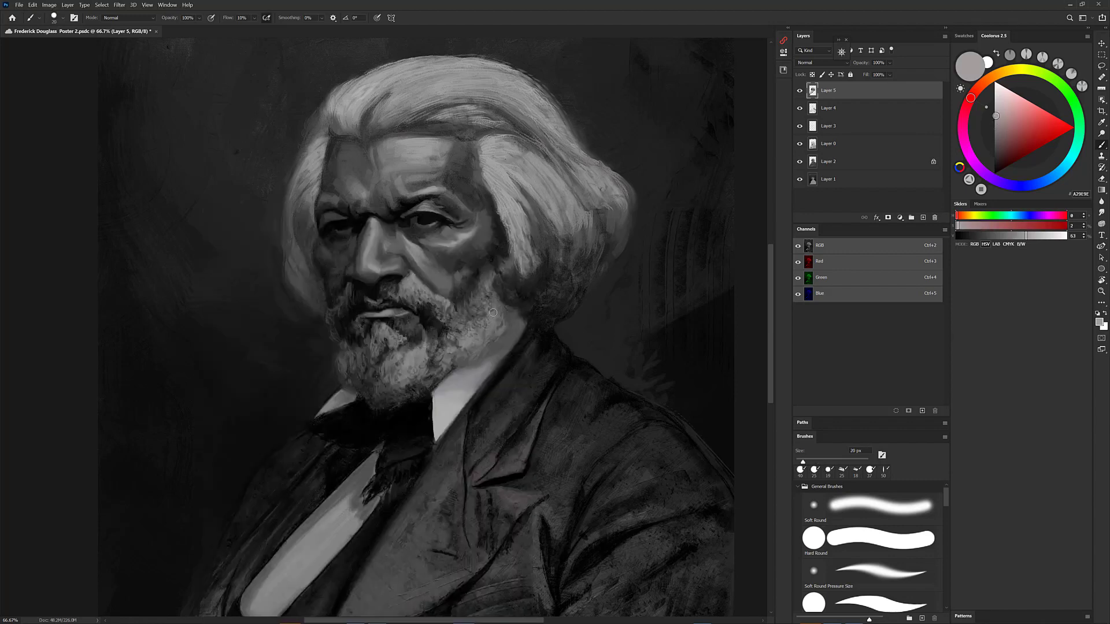
{"action": "left_click_drag", "start_coordinate": [496, 322], "coordinate": [479, 331]}
Create a new layer in Overlay blend mode above the painting
{"action": "key", "text": "ctrl+shift+n"}
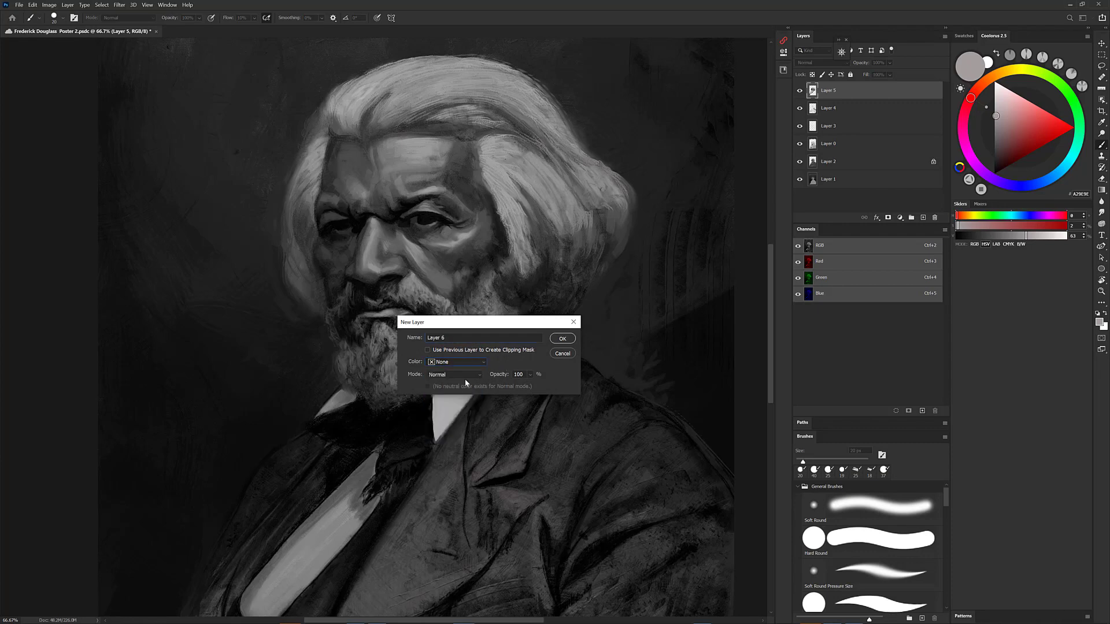
{"action": "left_click", "coordinate": [465, 380]}
{"action": "left_click", "coordinate": [454, 524]}
{"action": "left_click", "coordinate": [566, 334]}
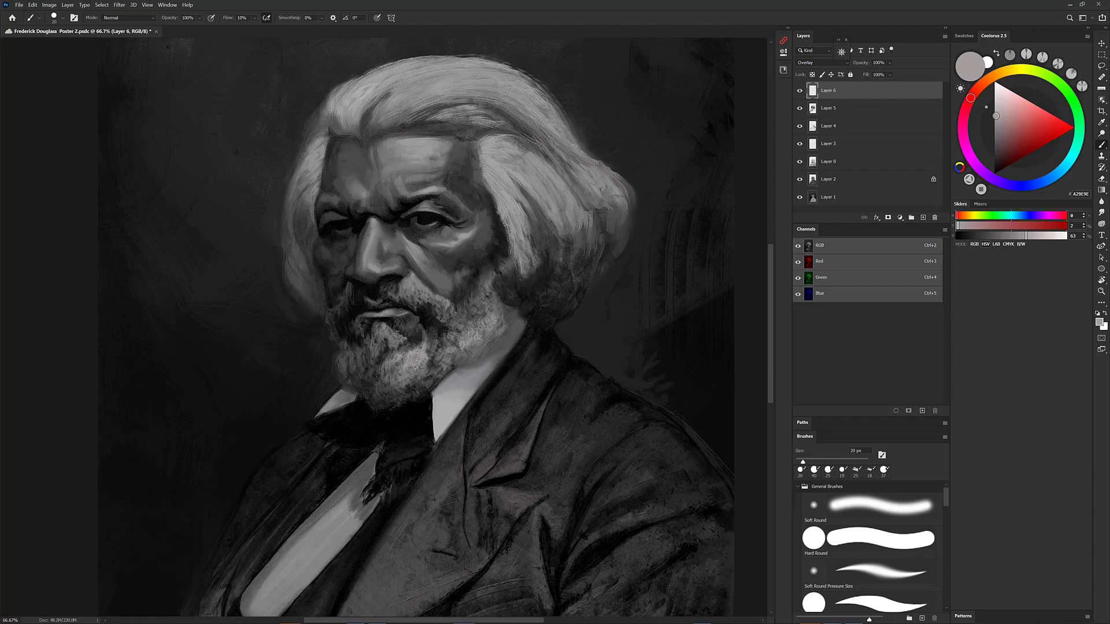
Brighten the beard on the chin and beneath the lit cheek on the Overlay layer
{"action": "left_click", "coordinate": [420, 371]}
{"action": "left_click_drag", "start_coordinate": [488, 331], "coordinate": [494, 334]}
{"action": "left_click", "coordinate": [497, 339]}
Highlight the hair strands beside the temple in BCB8B8 with a 30 px brush
{"action": "left_click", "coordinate": [486, 275], "text": "alt"}
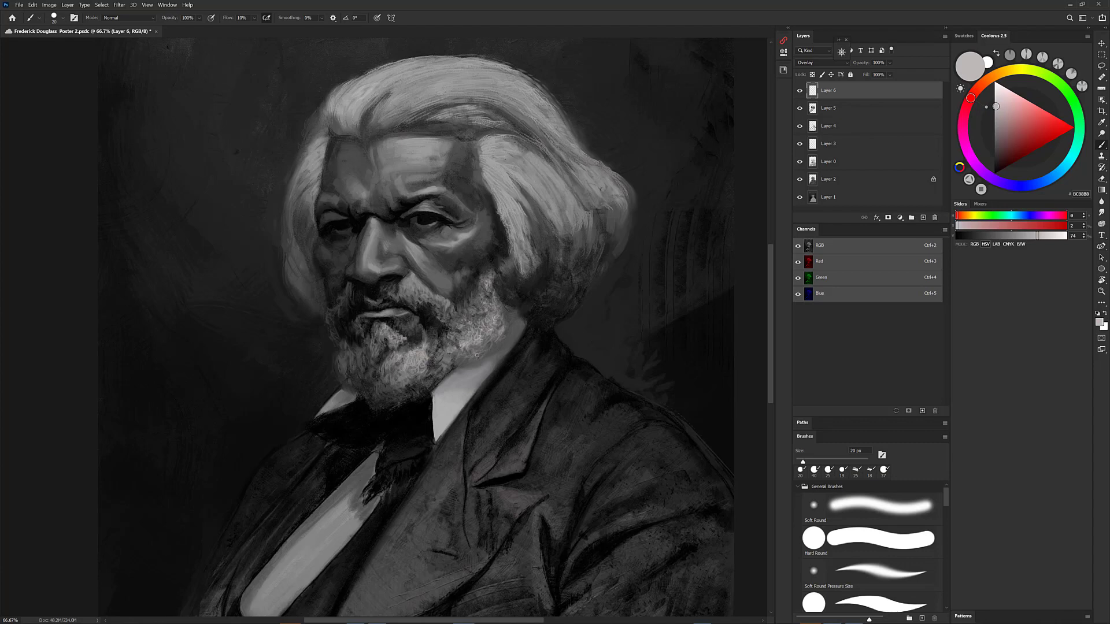
{"action": "key", "text": "bracketright"}
{"action": "left_click_drag", "start_coordinate": [492, 155], "coordinate": [506, 163]}
{"action": "key", "text": "ctrl+z"}
{"action": "left_click_drag", "start_coordinate": [492, 159], "coordinate": [508, 176]}
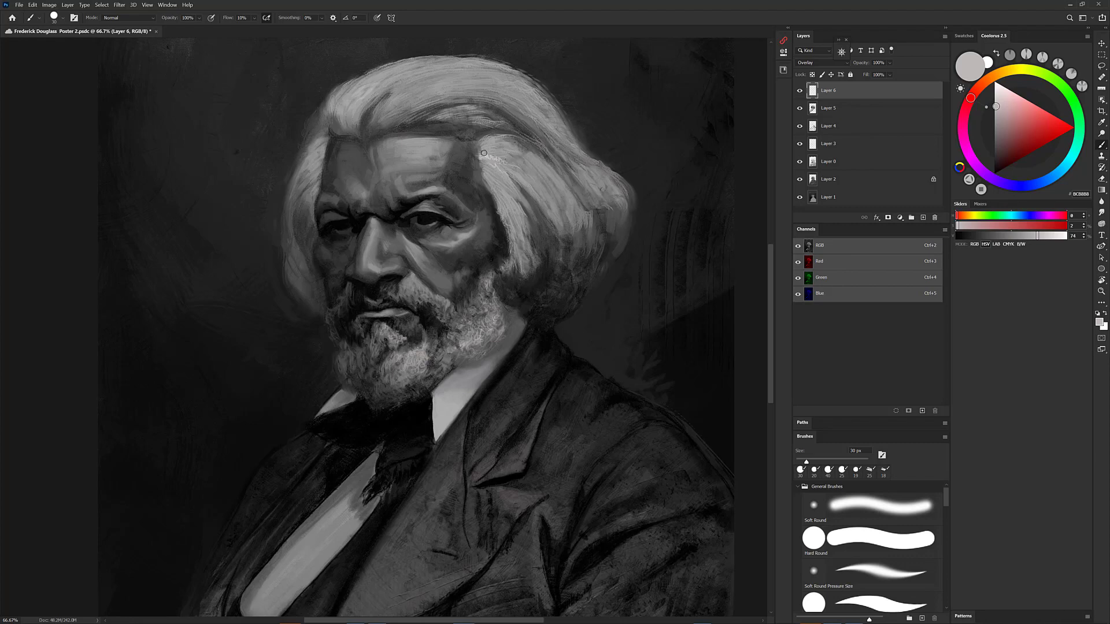
{"action": "left_click_drag", "start_coordinate": [499, 145], "coordinate": [480, 173]}
Paint highlight strands over the crown of the hair with the DPT Chalk PT BRUSH at 45 px
{"action": "right_click", "coordinate": [117, 370]}
{"action": "double_click", "coordinate": [194, 373]}
{"action": "mouse_move", "coordinate": [366, 80]}
{"action": "left_mouse_down"}
{"action": "mouse_move", "coordinate": [404, 62]}
{"action": "mouse_move", "coordinate": [338, 100]}
{"action": "mouse_move", "coordinate": [427, 60]}
{"action": "left_mouse_up"}
{"action": "key", "text": "]"}
{"action": "key", "text": "]"}
{"action": "key", "text": "]"}
{"action": "key", "text": "]"}
{"action": "key", "text": "]"}
{"action": "key", "text": "]"}
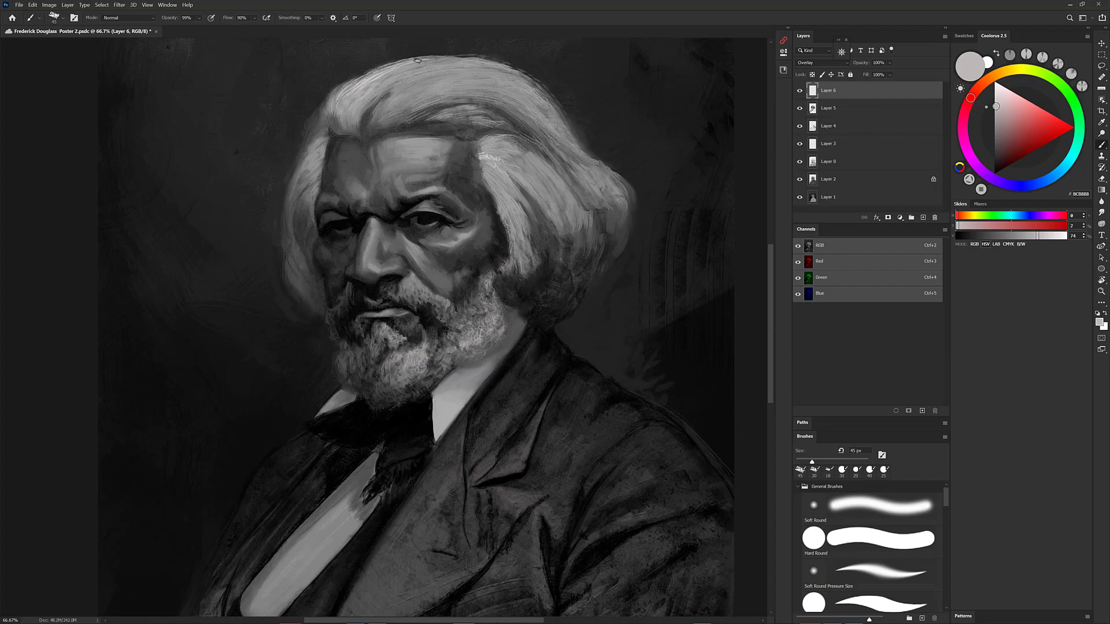
{"action": "left_click_drag", "start_coordinate": [372, 85], "coordinate": [400, 70]}
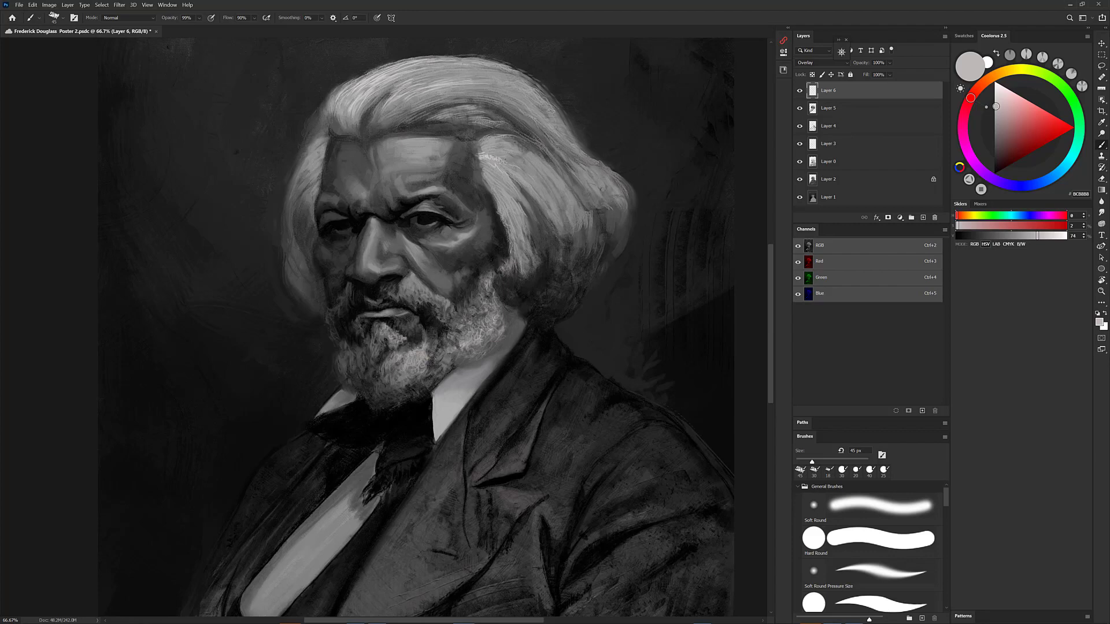
Add a new empty layer above the Overlay layer
{"action": "key", "text": "ctrl+minus"}
{"action": "left_click_drag", "start_coordinate": [533, 524], "coordinate": [563, 532]}
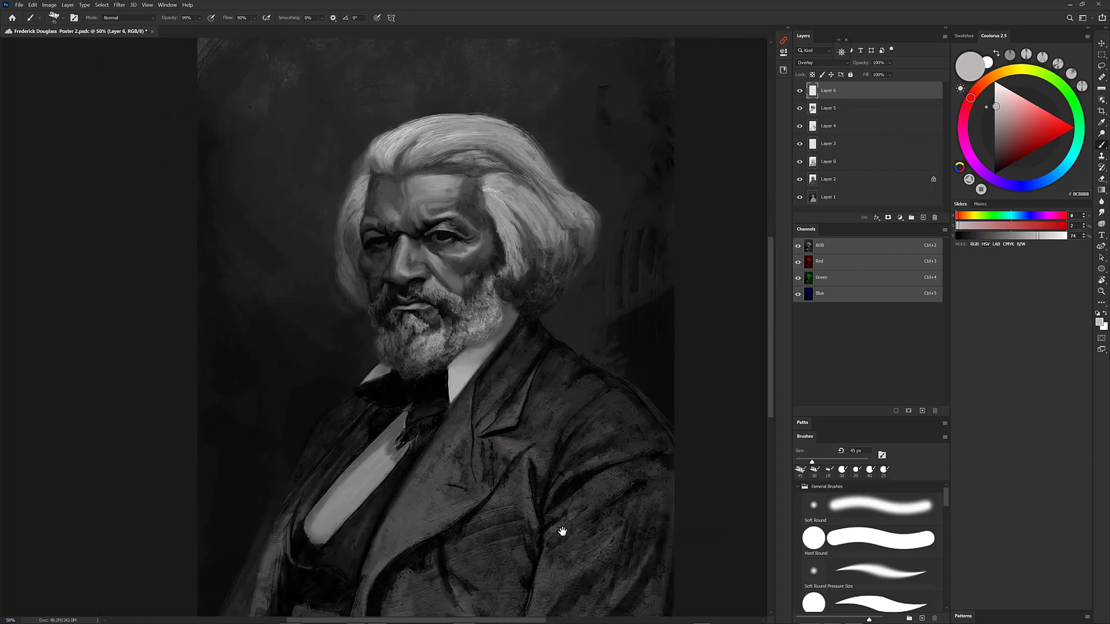
{"action": "key", "text": "ctrl+minus"}
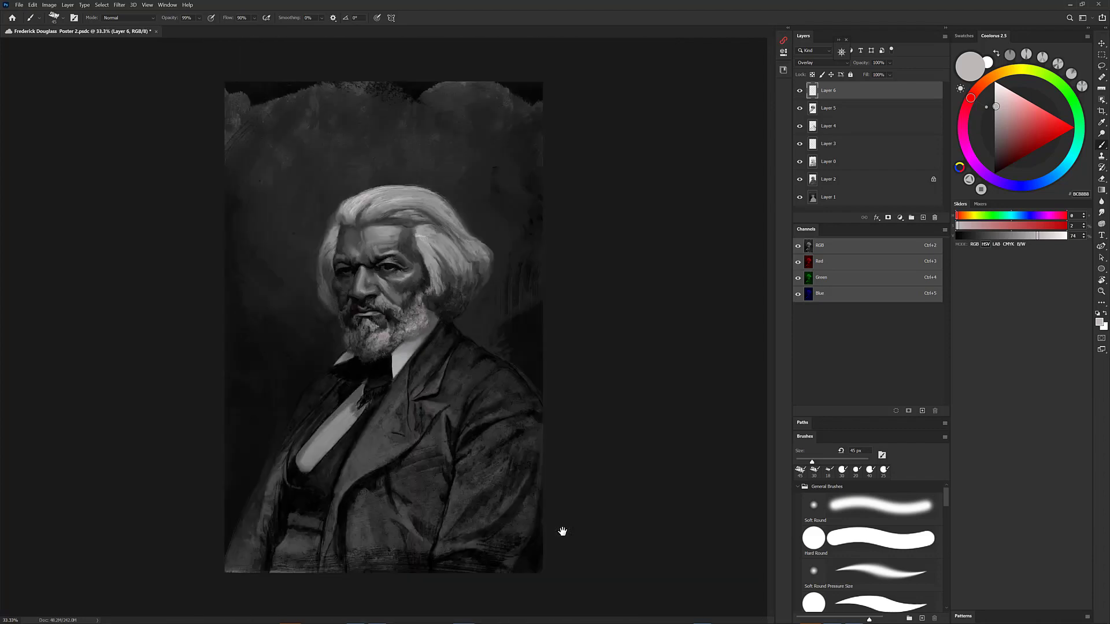
{"action": "left_click_drag", "start_coordinate": [496, 443], "coordinate": [513, 429]}
{"action": "right_click", "coordinate": [458, 315]}
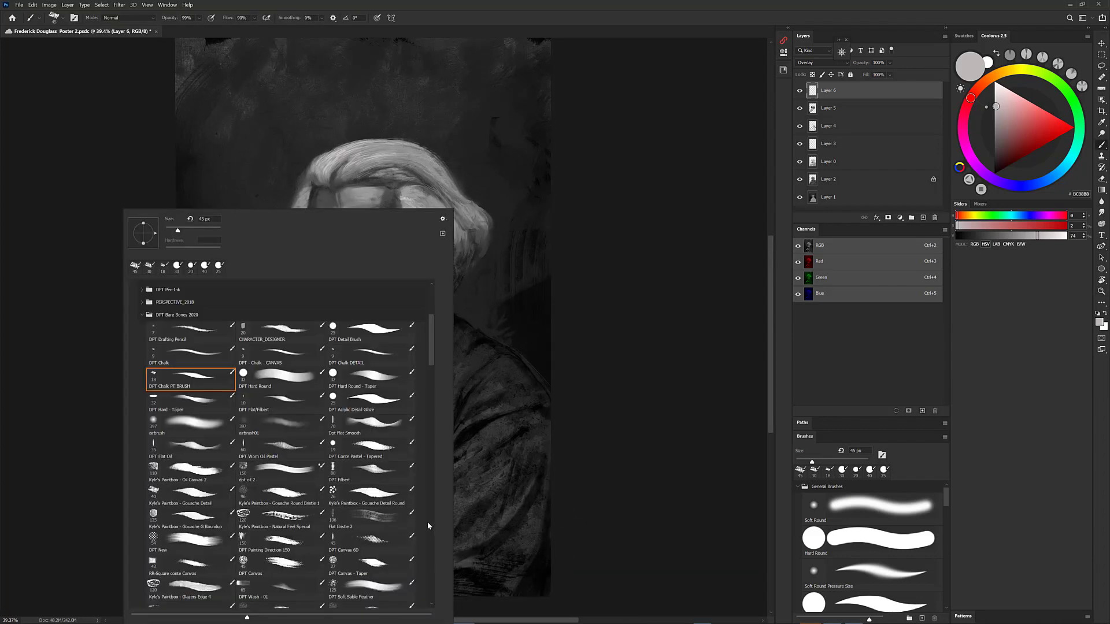
{"action": "key", "text": "Escape"}
{"action": "left_click", "coordinate": [923, 218]}
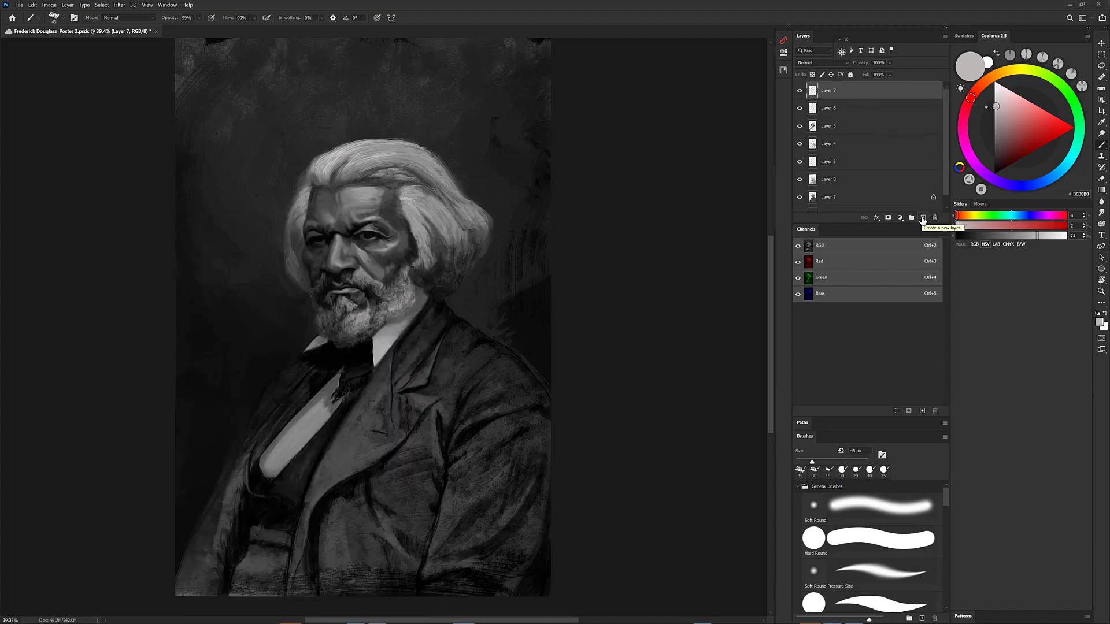
Hide and reshow the upper paint layers one after another to compare the painting with its earlier state
{"action": "left_click", "coordinate": [873, 109]}
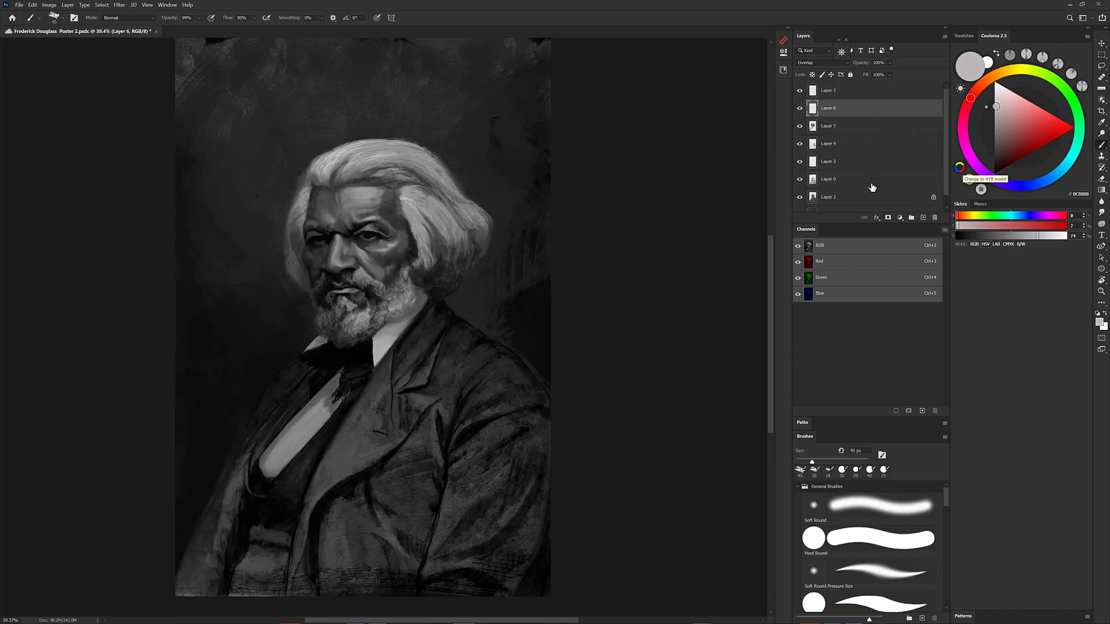
{"action": "scroll", "coordinate": [874, 187], "scroll_direction": "down", "scroll_amount": 1}
{"action": "left_click", "coordinate": [881, 204], "text": "shift"}
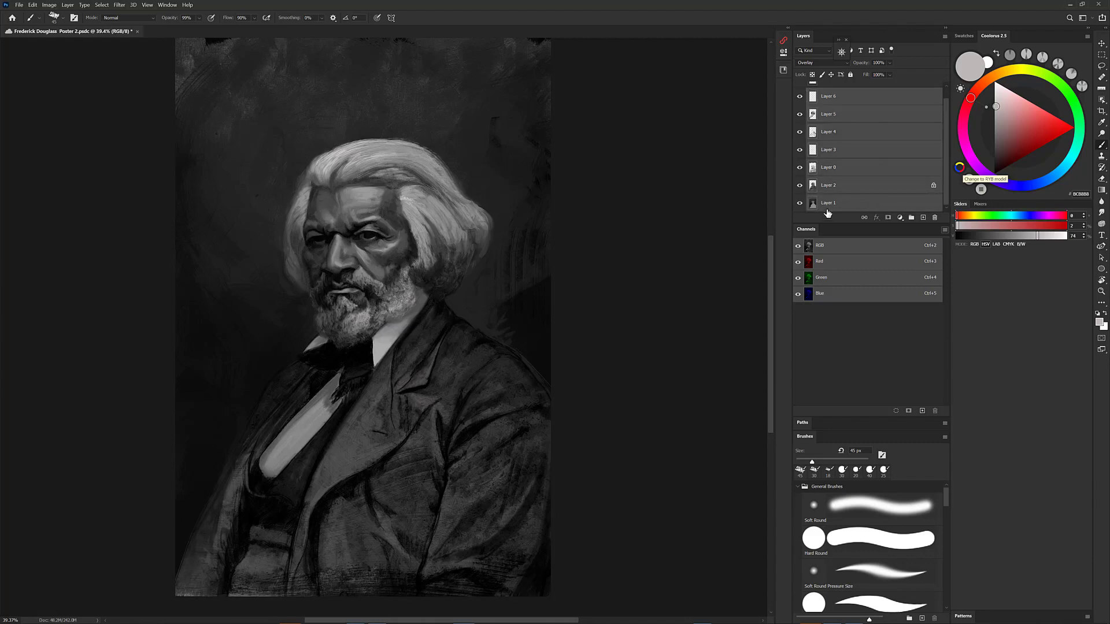
{"action": "left_click", "coordinate": [858, 100]}
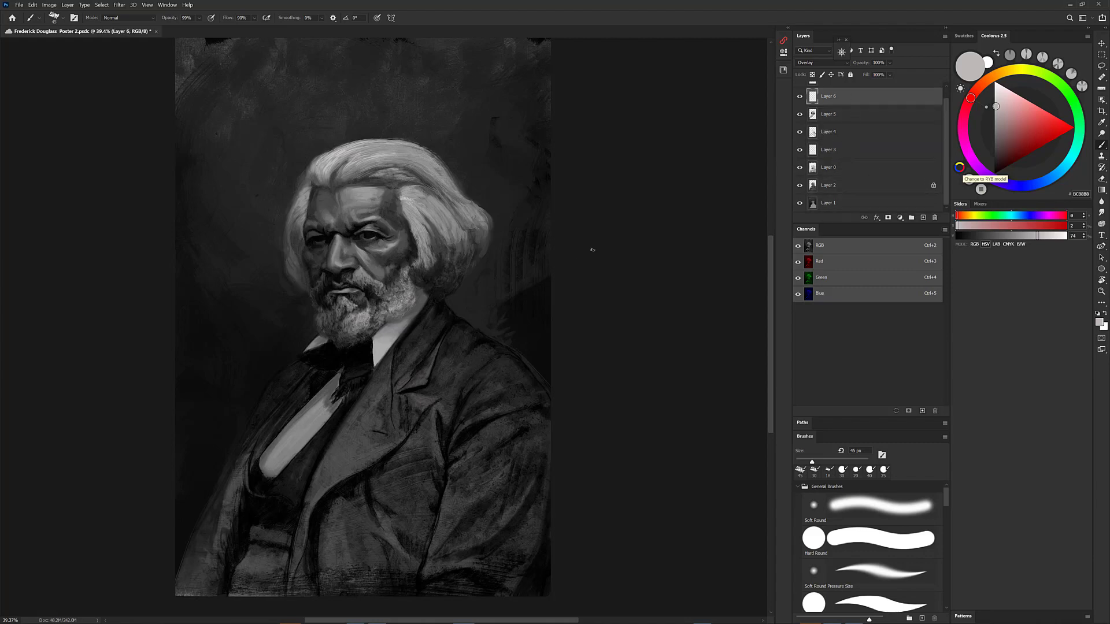
{"action": "left_click_drag", "start_coordinate": [800, 151], "coordinate": [796, 106]}
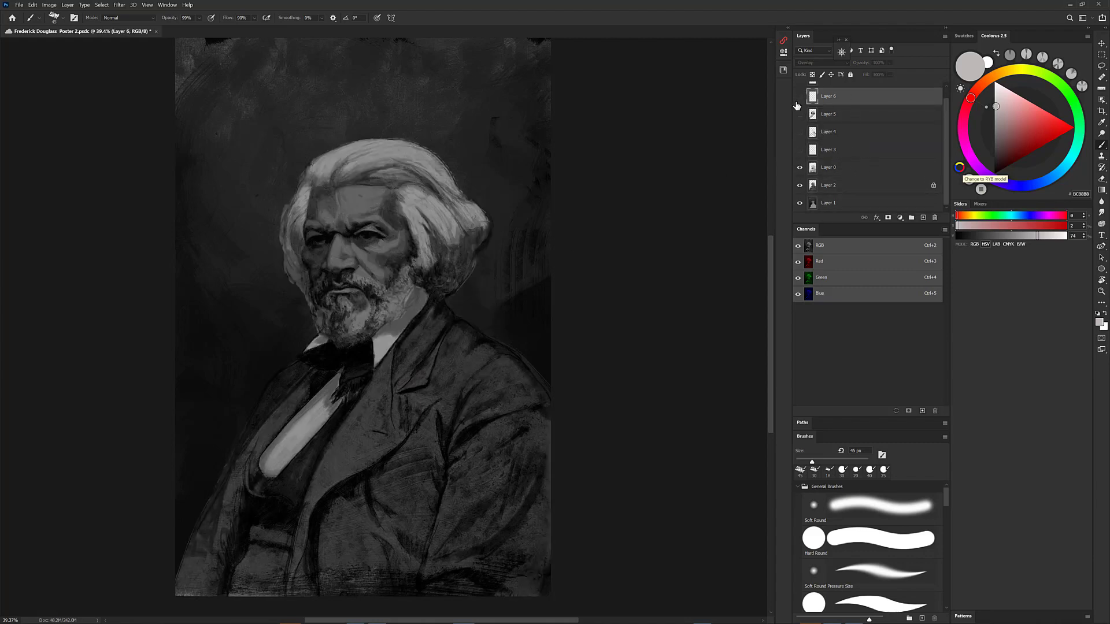
{"action": "left_click", "coordinate": [800, 167]}
{"action": "left_click", "coordinate": [799, 167]}
{"action": "left_click", "coordinate": [799, 150]}
{"action": "left_click", "coordinate": [800, 132]}
{"action": "left_click", "coordinate": [800, 114]}
{"action": "left_click", "coordinate": [799, 96]}
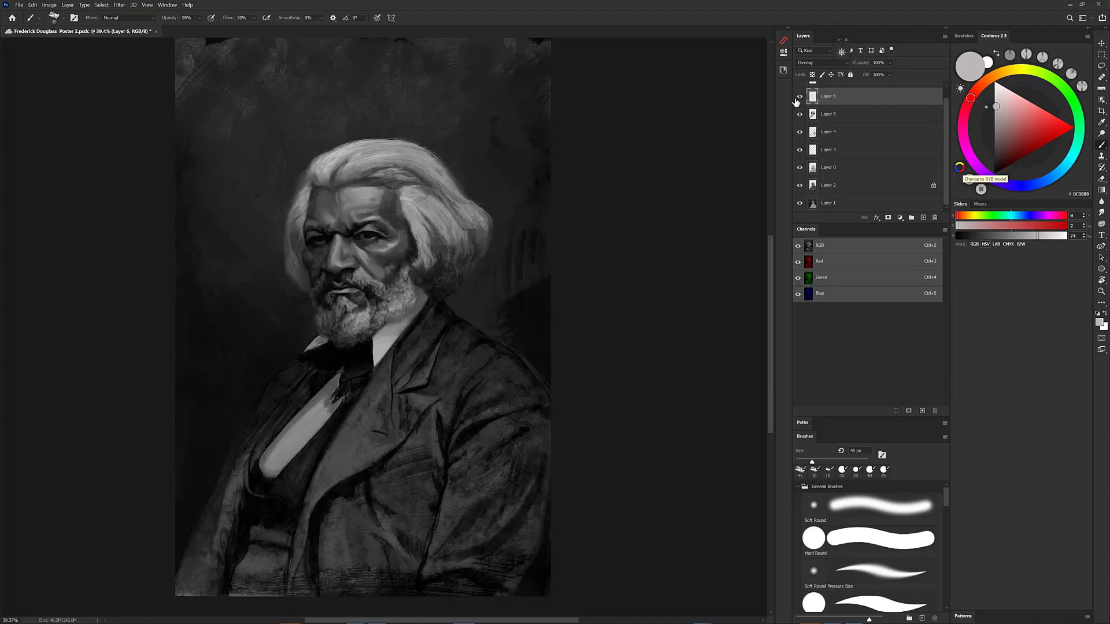
Convert Layer 6 through Layer 1 into a single Smart Object and save the document
{"action": "left_click", "coordinate": [861, 203], "text": "shift"}
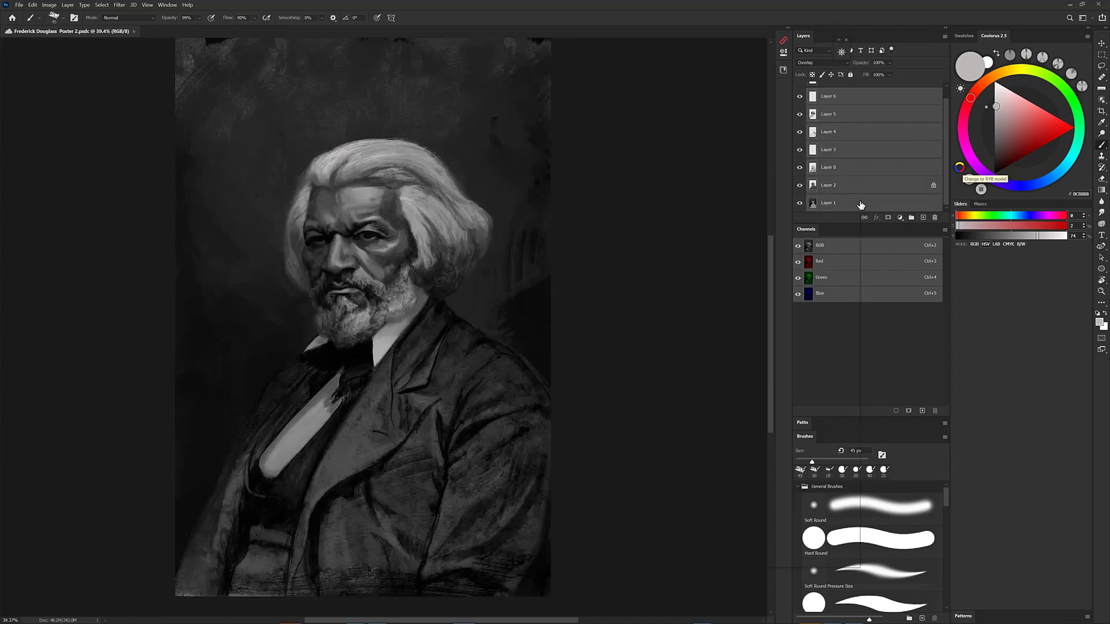
{"action": "right_click", "coordinate": [861, 203]}
{"action": "left_click", "coordinate": [799, 317]}
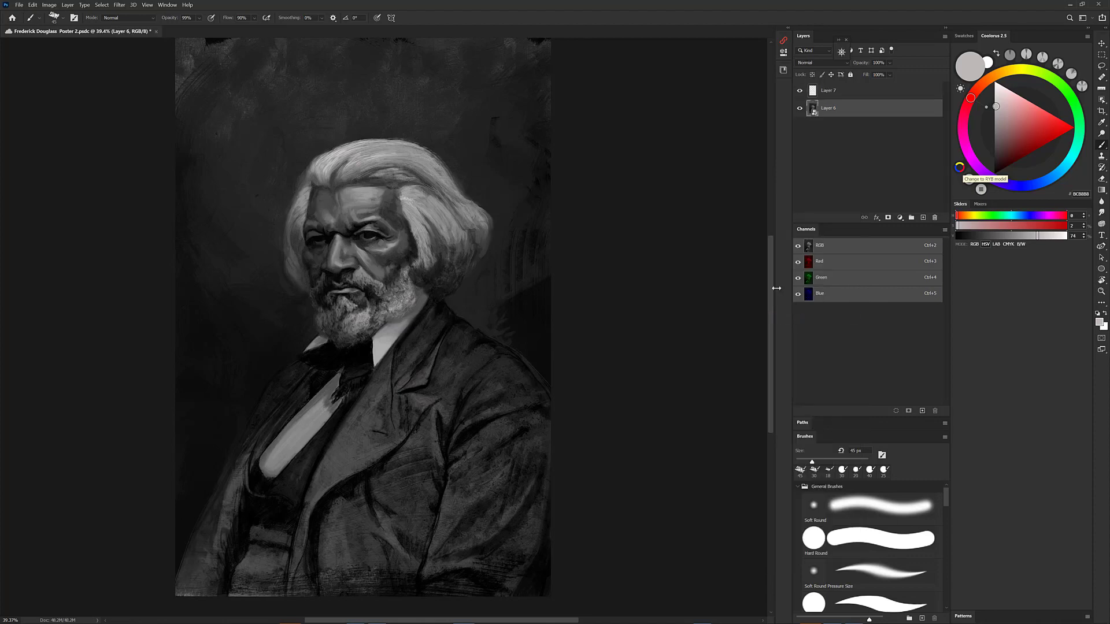
{"action": "key", "text": "ctrl+s"}
Choose the DPT Brush Blender mixer brush and make the empty Layer 7 active
{"action": "right_click", "coordinate": [453, 268]}
{"action": "scroll", "coordinate": [435, 392], "scroll_direction": "down", "scroll_amount": 5}
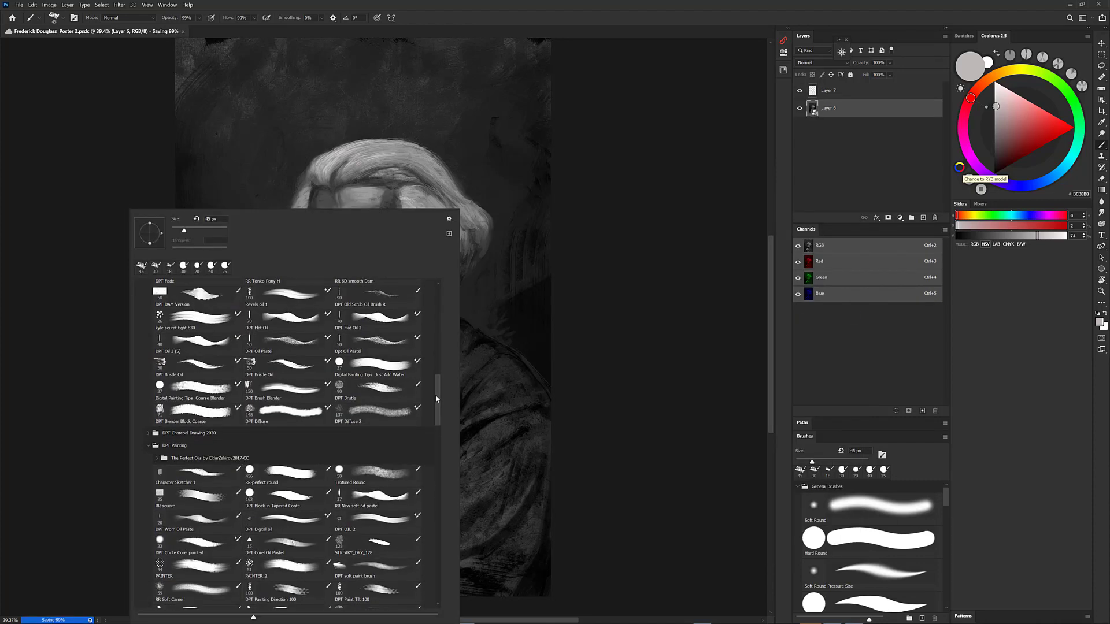
{"action": "left_click_drag", "start_coordinate": [436, 396], "coordinate": [436, 394]}
{"action": "double_click", "coordinate": [299, 405]}
{"action": "left_click", "coordinate": [422, 254]}
{"action": "key", "text": "Return"}
{"action": "key", "text": "alt+bracketright"}
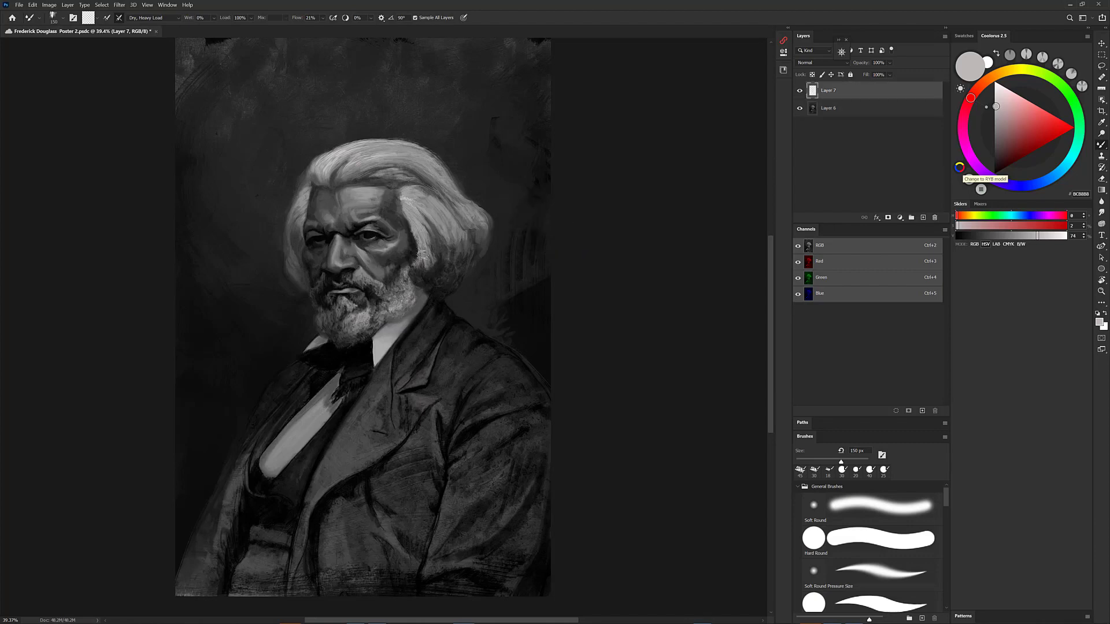
Blend the hairline at the temple on Layer 7, reducing the mixer brush to 100 px
{"action": "left_click", "coordinate": [398, 198]}
{"action": "key", "text": "z"}
{"action": "left_click_drag", "start_coordinate": [429, 245], "coordinate": [441, 245]}
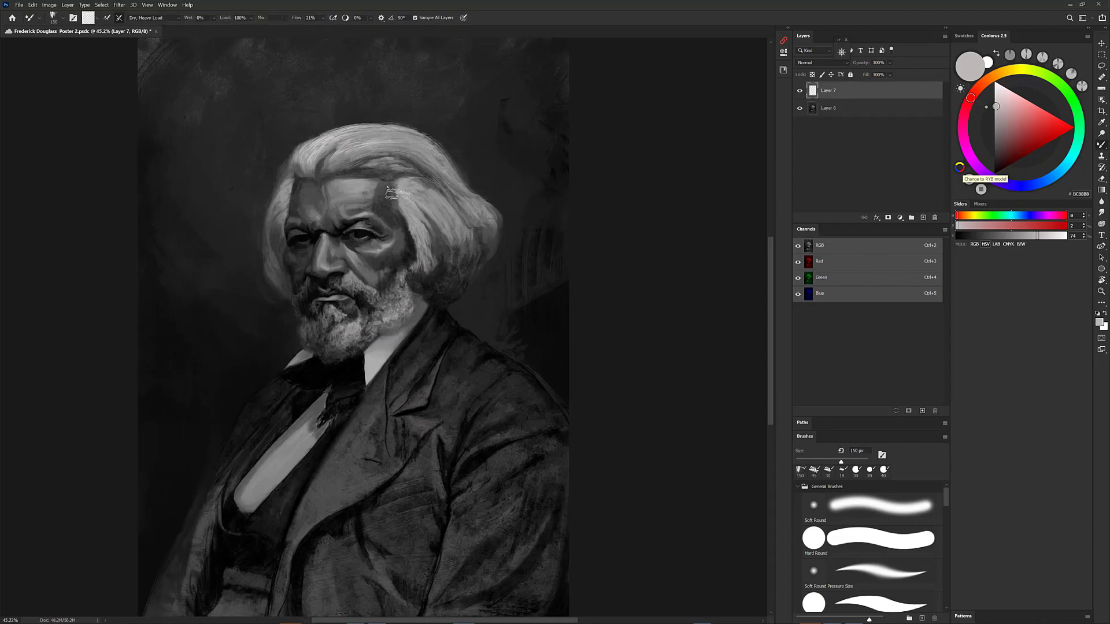
{"action": "left_click_drag", "start_coordinate": [392, 193], "coordinate": [403, 185]}
{"action": "key", "text": "bracketleft"}
{"action": "key", "text": "bracketleft"}
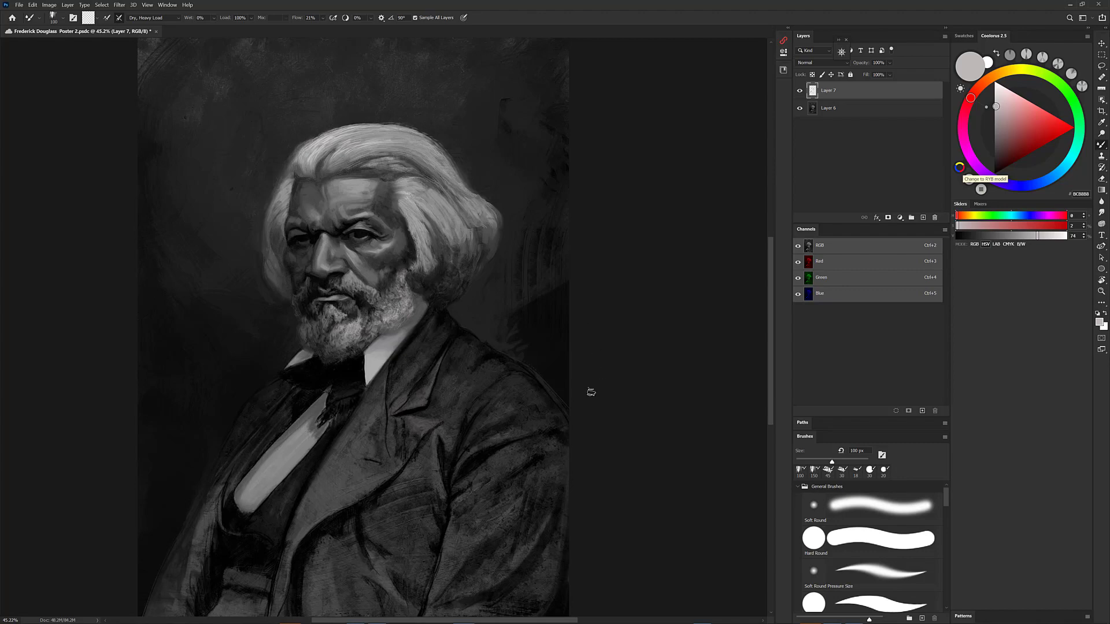
Try the DPT Bristle Oil brush on the coat sleeve and switch to the RR 6D smooth Dam brush
{"action": "right_click", "coordinate": [518, 428]}
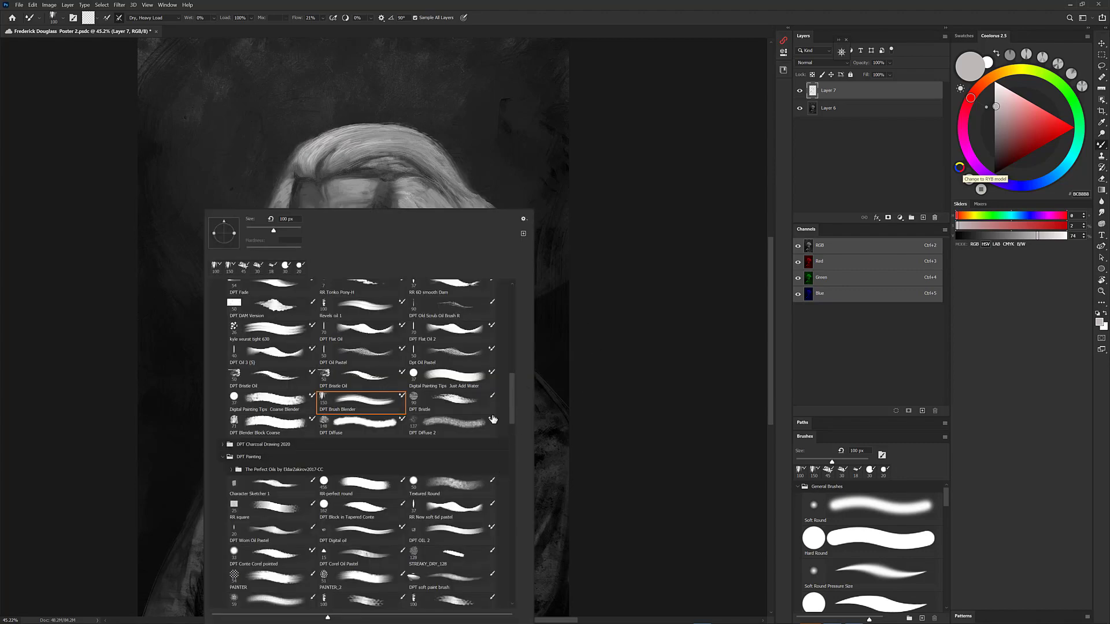
{"action": "double_click", "coordinate": [370, 379]}
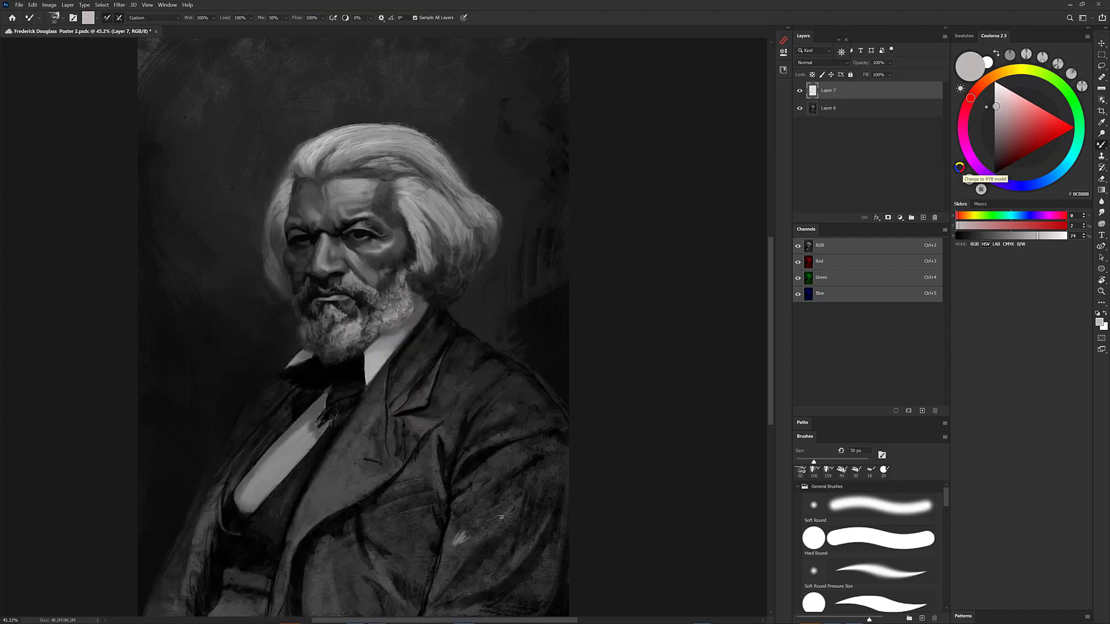
{"action": "right_click", "coordinate": [489, 359]}
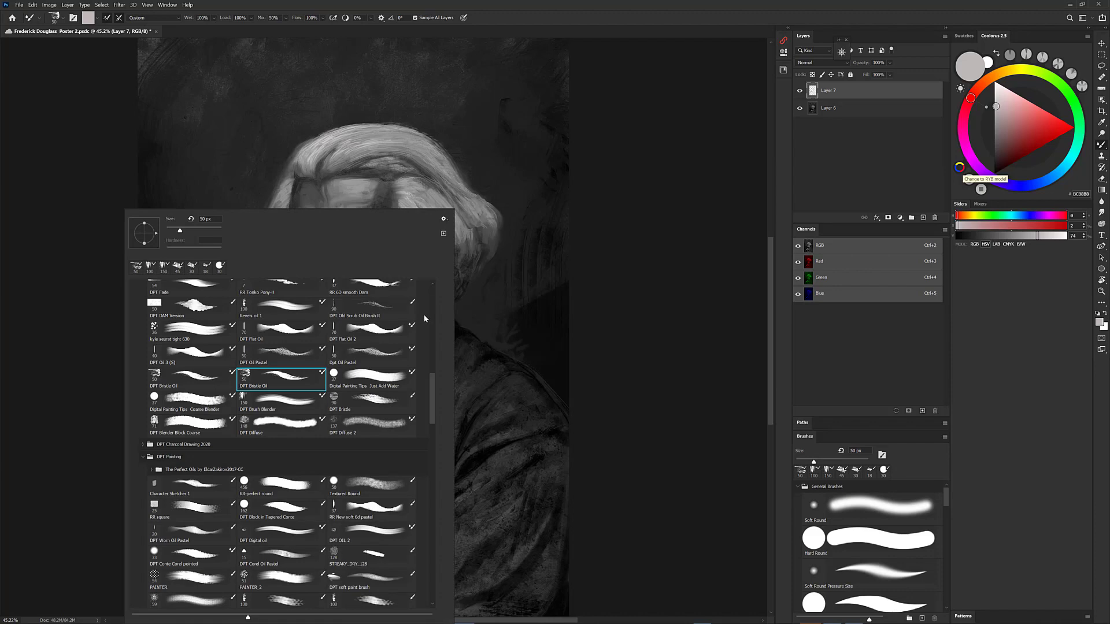
{"action": "scroll", "coordinate": [434, 375], "scroll_direction": "up", "scroll_amount": 5}
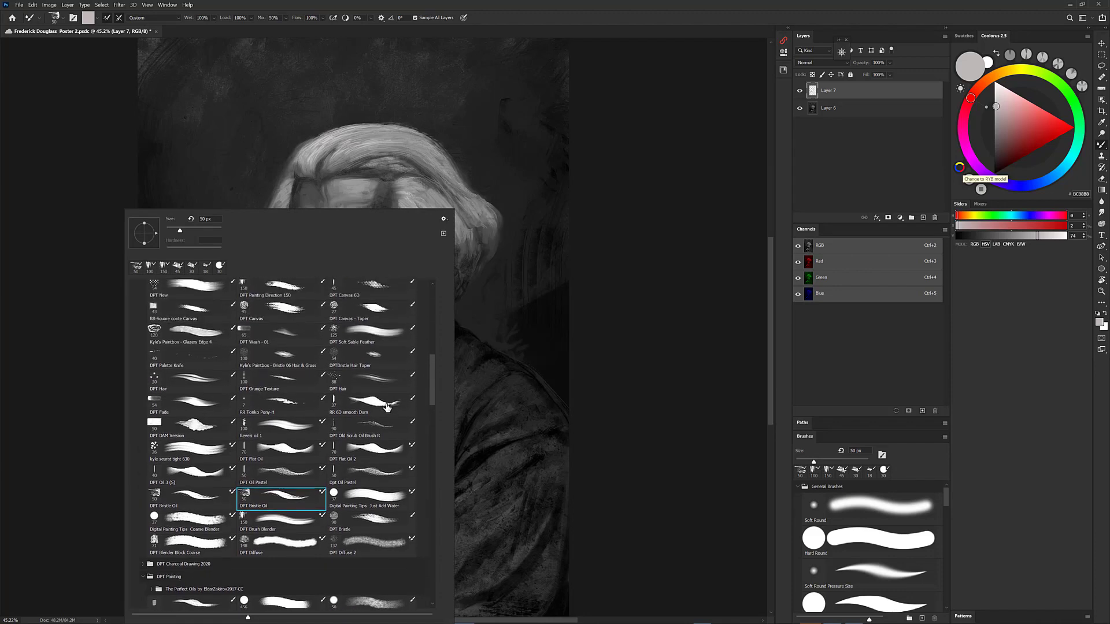
{"action": "double_click", "coordinate": [387, 411]}
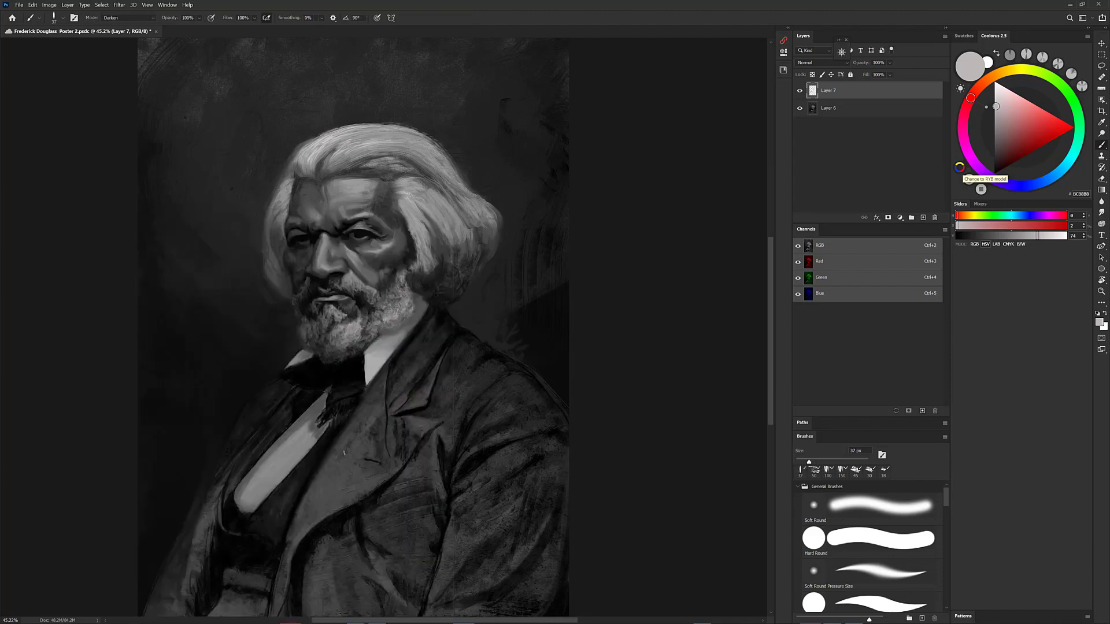
Add a neutral 666666 accent on the coat lapel and set the RR 6D smooth Dam brush to Normal mode
{"action": "left_click", "coordinate": [342, 468], "text": "alt"}
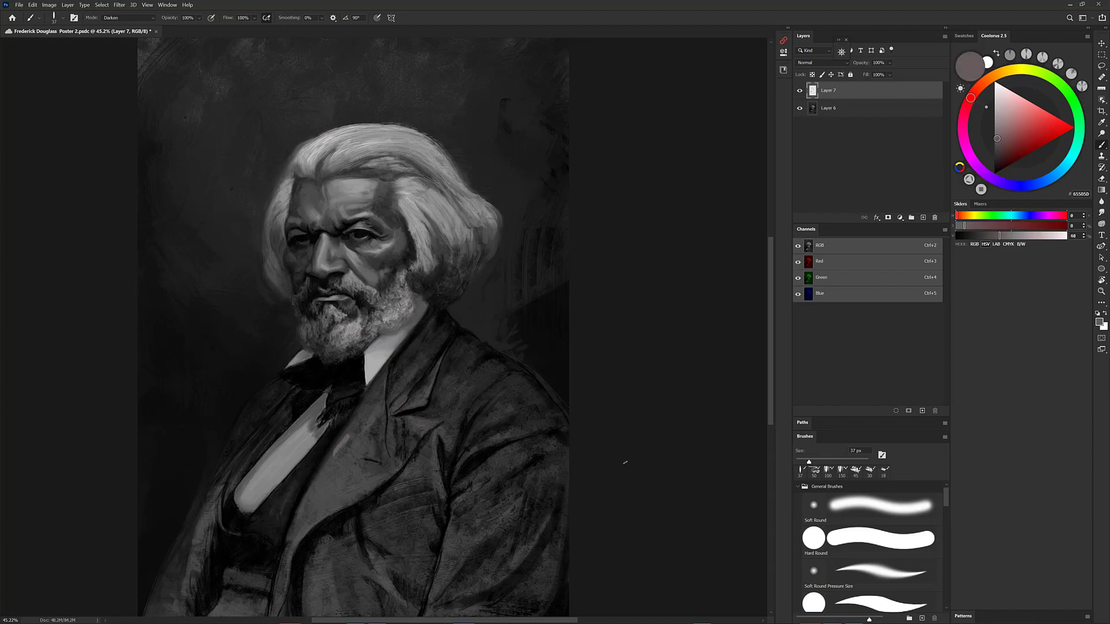
{"action": "left_click_drag", "start_coordinate": [998, 141], "coordinate": [976, 144]}
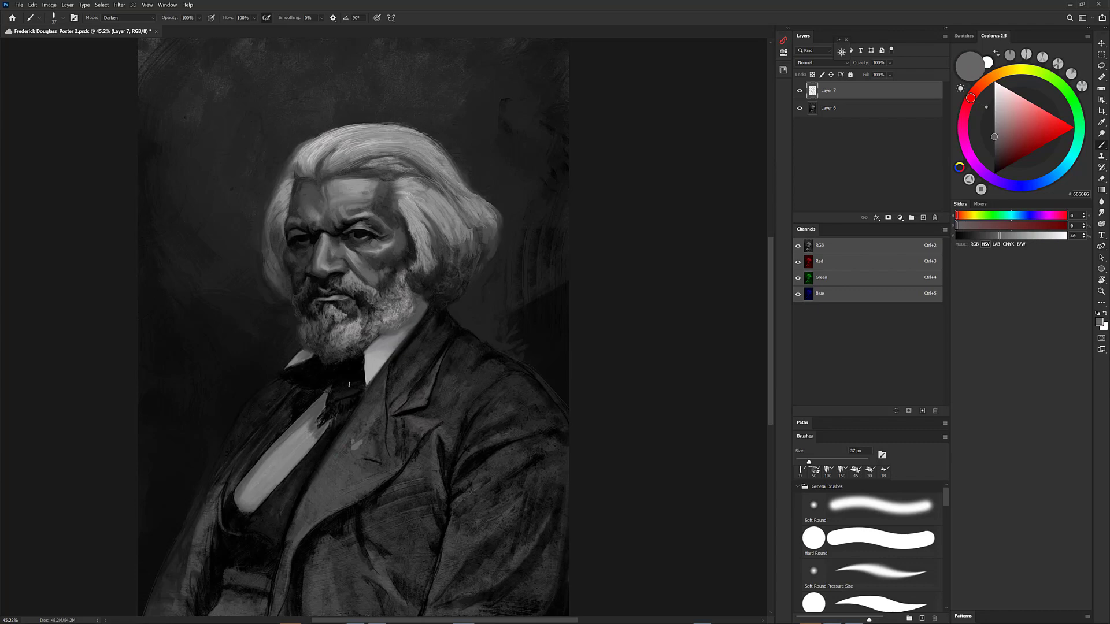
{"action": "right_click", "coordinate": [349, 384]}
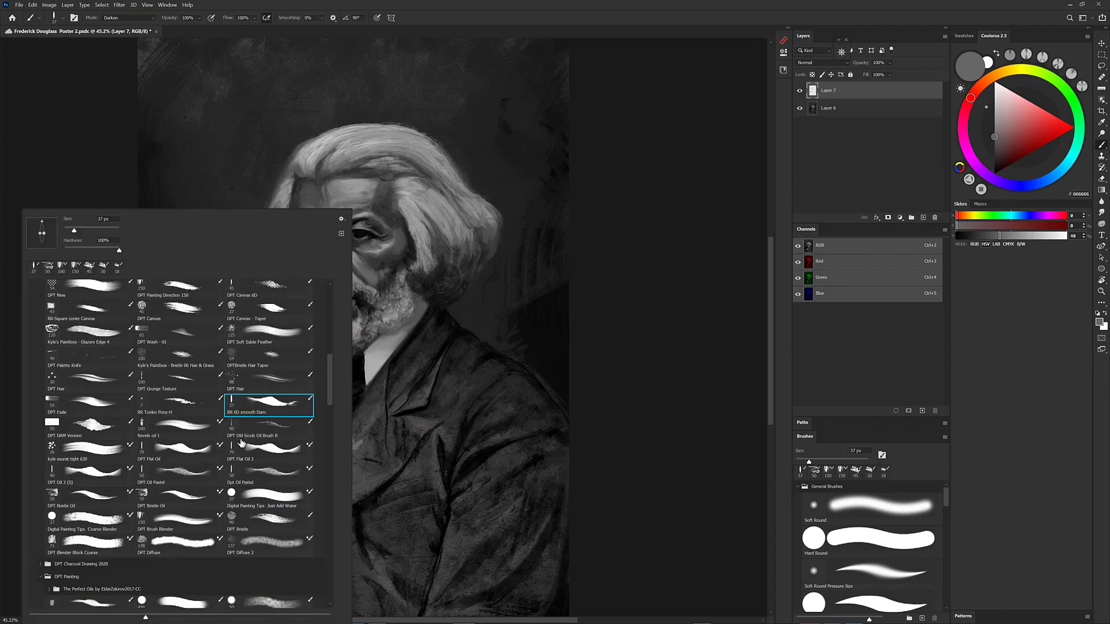
{"action": "left_click", "coordinate": [103, 425]}
{"action": "left_click", "coordinate": [202, 427]}
{"action": "left_click", "coordinate": [285, 405]}
{"action": "left_click", "coordinate": [430, 414]}
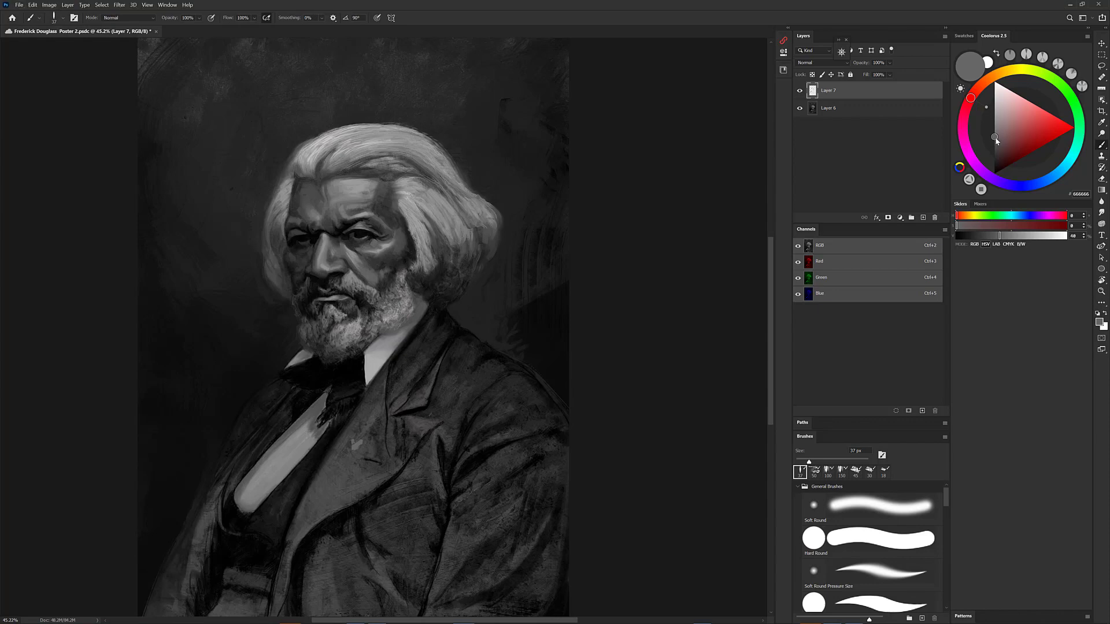
Try the Kyle's Paintbox - Oil Canvas 2 brush on the coat shoulder with grey 5F5F5F
{"action": "left_click_drag", "start_coordinate": [995, 138], "coordinate": [987, 146]}
{"action": "right_click", "coordinate": [432, 364]}
{"action": "left_click_drag", "start_coordinate": [398, 384], "coordinate": [400, 362]}
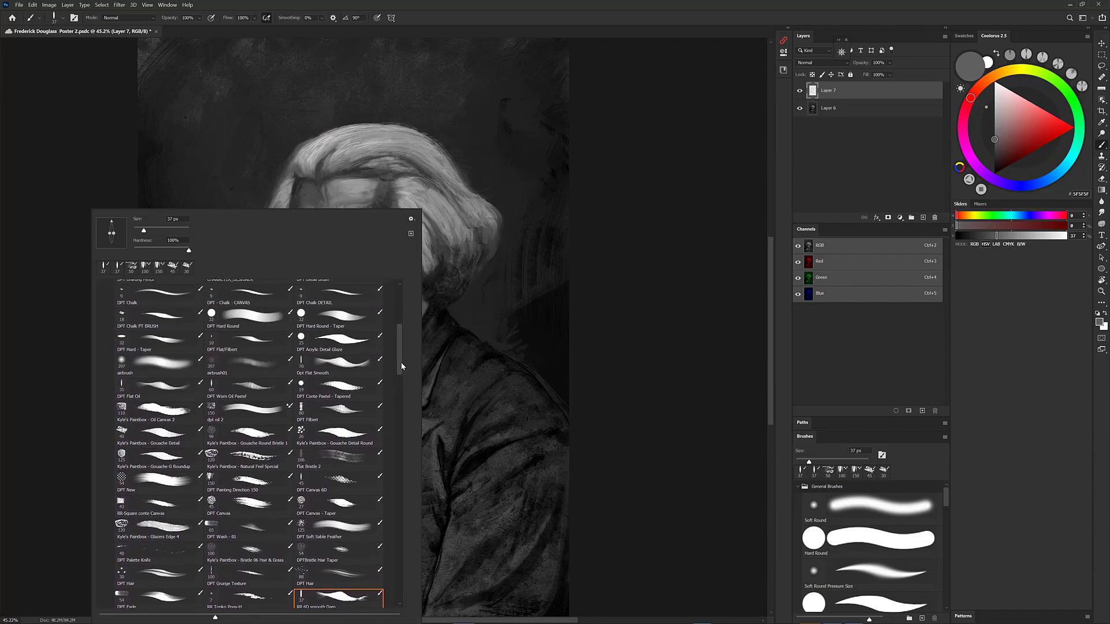
{"action": "left_click", "coordinate": [154, 408]}
{"action": "left_click", "coordinate": [520, 396]}
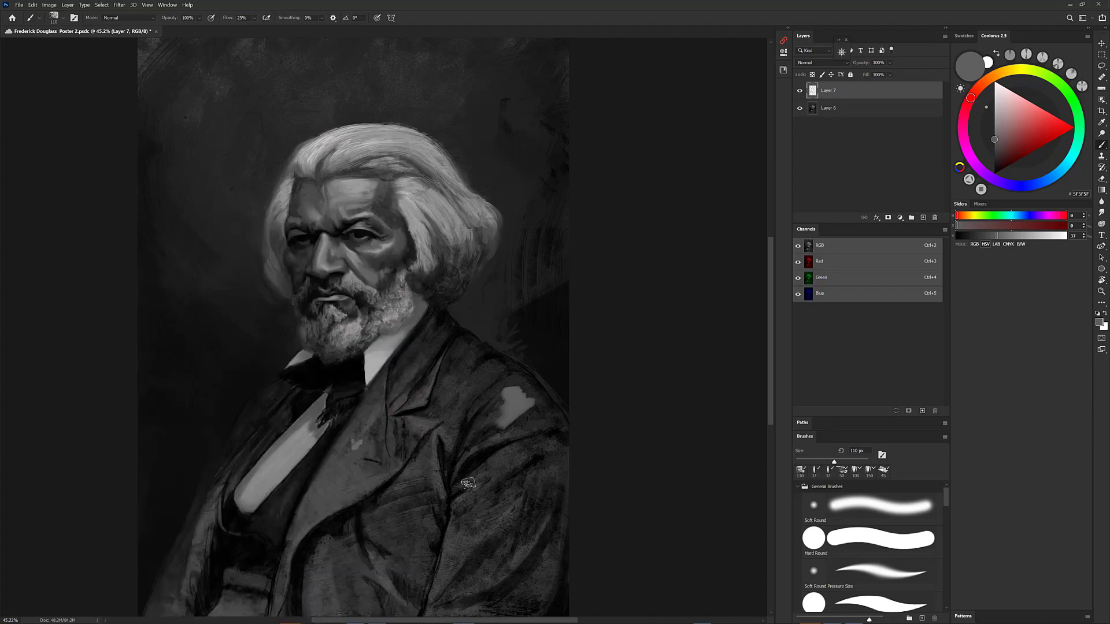
Choose the DPT Painting Direction 150 brush, undo a test stroke on the sleeve, and retouch the coat's shoulder and lapel with sampled greys
{"action": "right_click", "coordinate": [509, 388]}
{"action": "left_click_drag", "start_coordinate": [442, 357], "coordinate": [435, 379]}
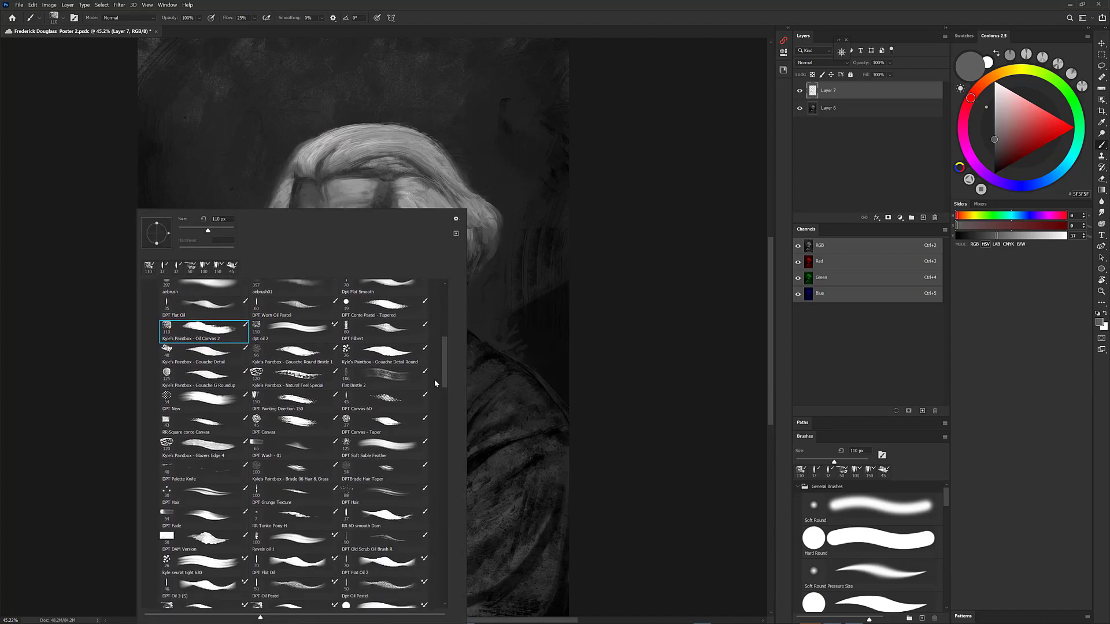
{"action": "left_click", "coordinate": [298, 407]}
{"action": "left_click_drag", "start_coordinate": [510, 434], "coordinate": [500, 443]}
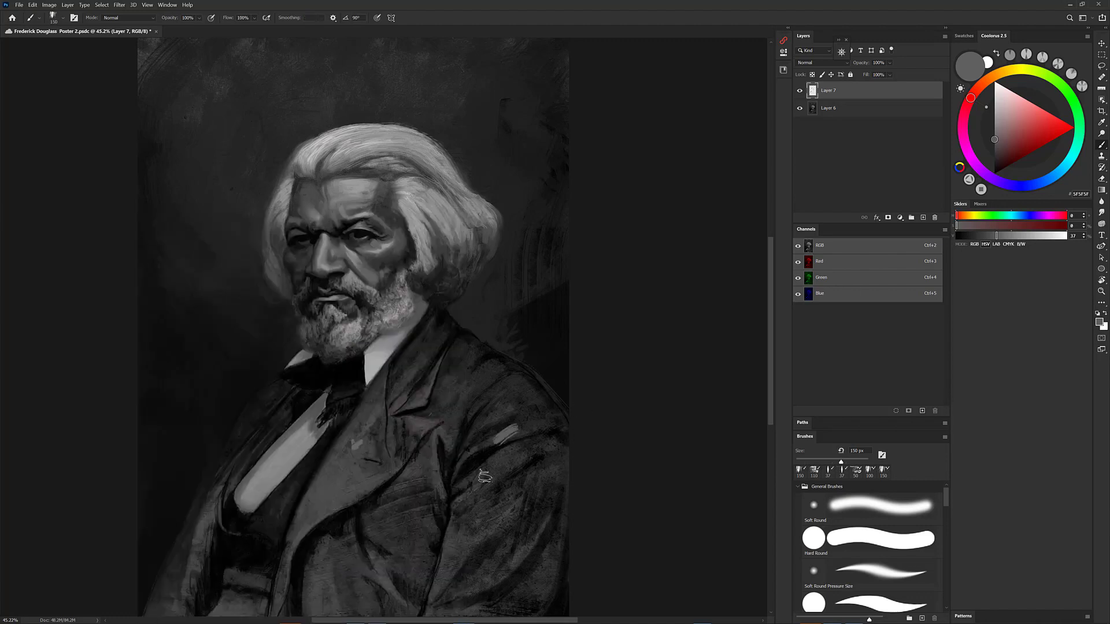
{"action": "key", "text": "ctrl+z"}
{"action": "left_click_drag", "start_coordinate": [526, 387], "coordinate": [516, 391]}
{"action": "left_click", "coordinate": [525, 386], "text": "alt"}
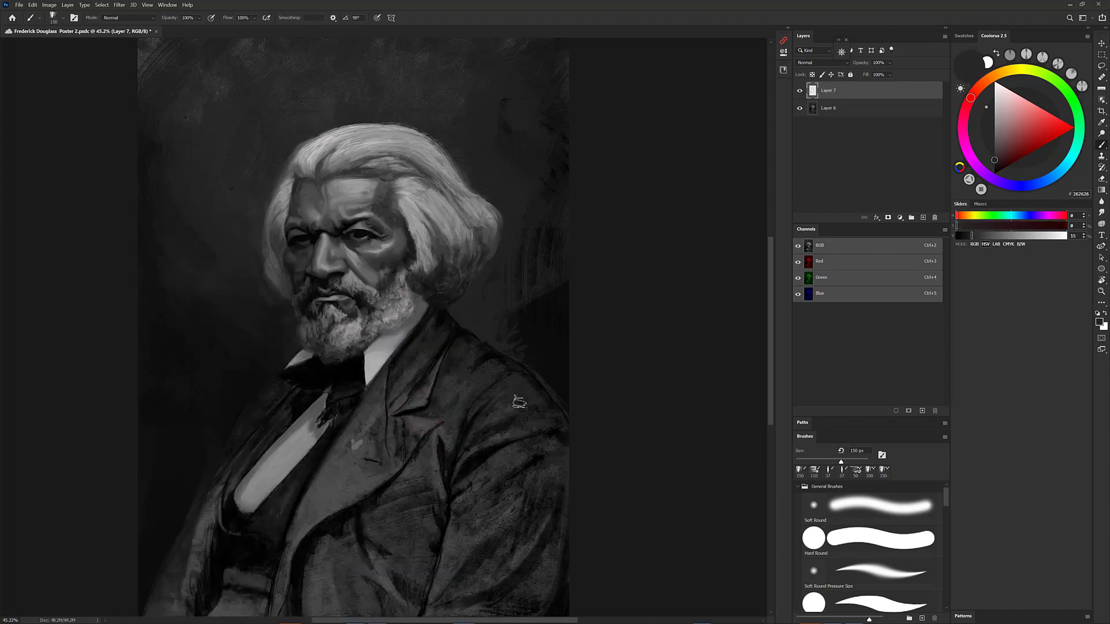
{"action": "left_click", "coordinate": [350, 455], "text": "alt"}
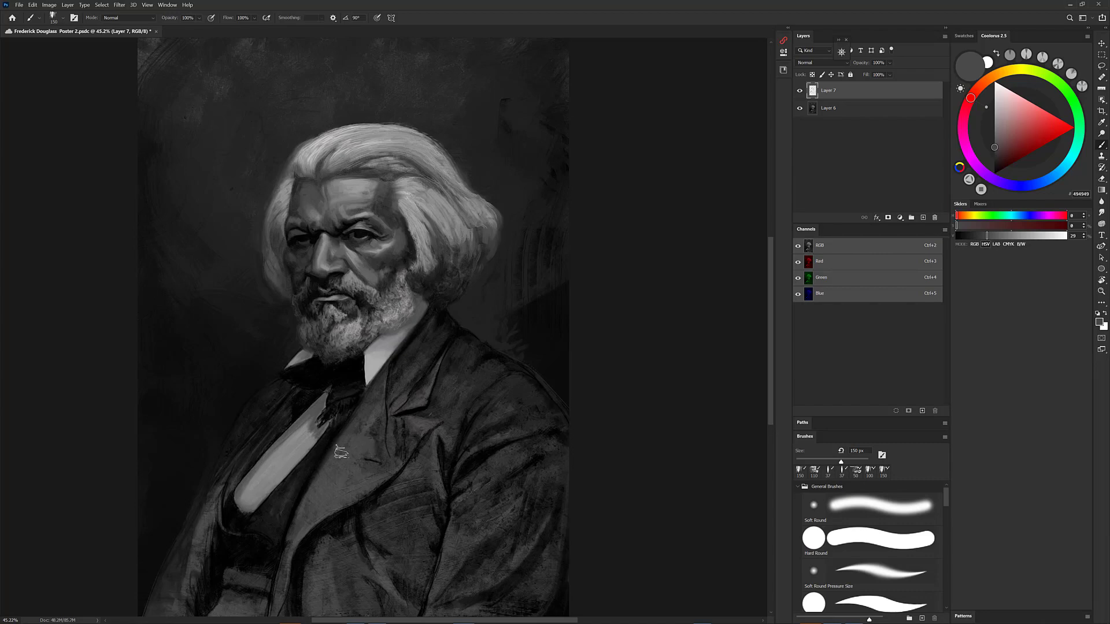
{"action": "left_click", "coordinate": [388, 467], "text": "alt"}
Switch to the flat rectangular brush at 328 px and paint sampled grey 343434 over the background above and beside the head
{"action": "key", "text": "ctrl+minus"}
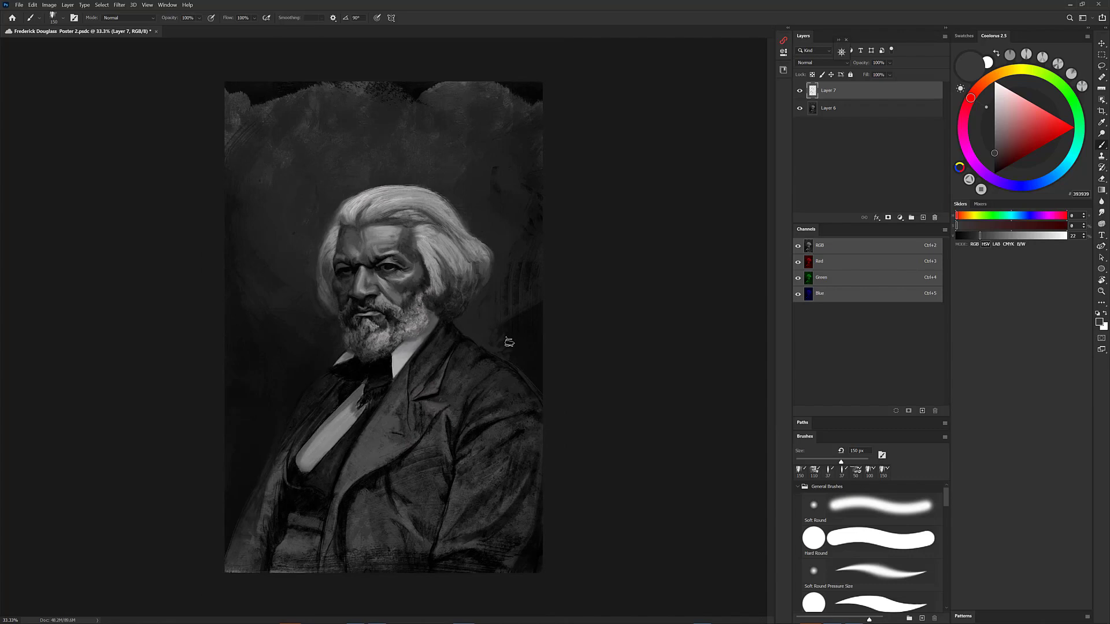
{"action": "right_click", "coordinate": [410, 287]}
{"action": "double_click", "coordinate": [162, 540]}
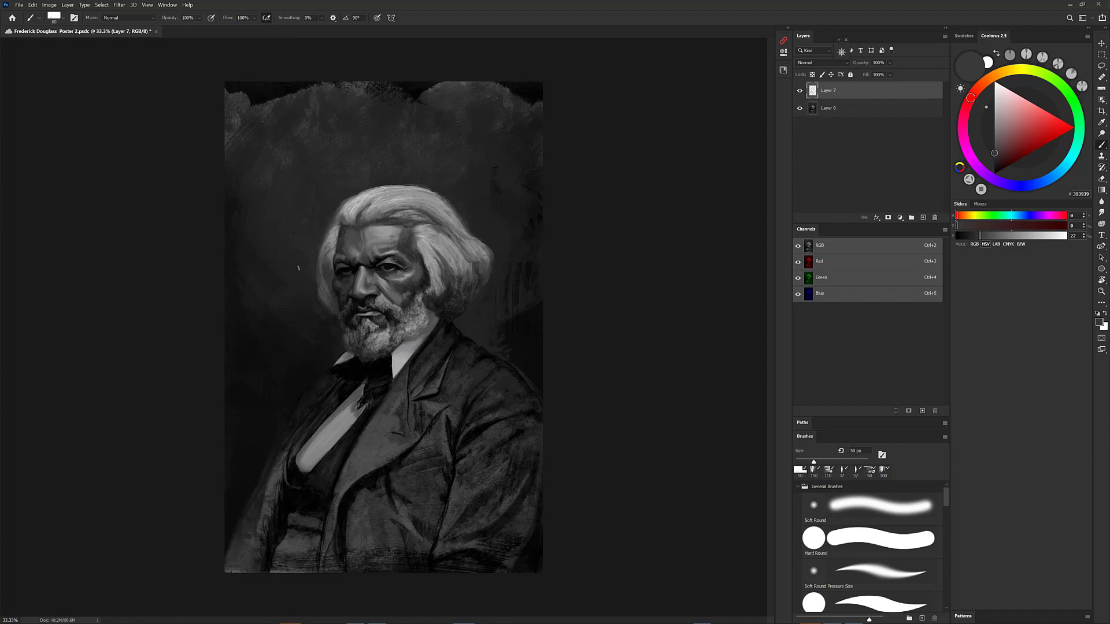
{"action": "left_click", "coordinate": [350, 176], "text": "alt"}
{"action": "mouse_move", "coordinate": [314, 218]}
{"action": "left_mouse_down"}
{"action": "mouse_move", "coordinate": [339, 217]}
{"action": "mouse_move", "coordinate": [340, 181]}
{"action": "mouse_move", "coordinate": [294, 199]}
{"action": "mouse_move", "coordinate": [348, 182]}
{"action": "left_mouse_up"}
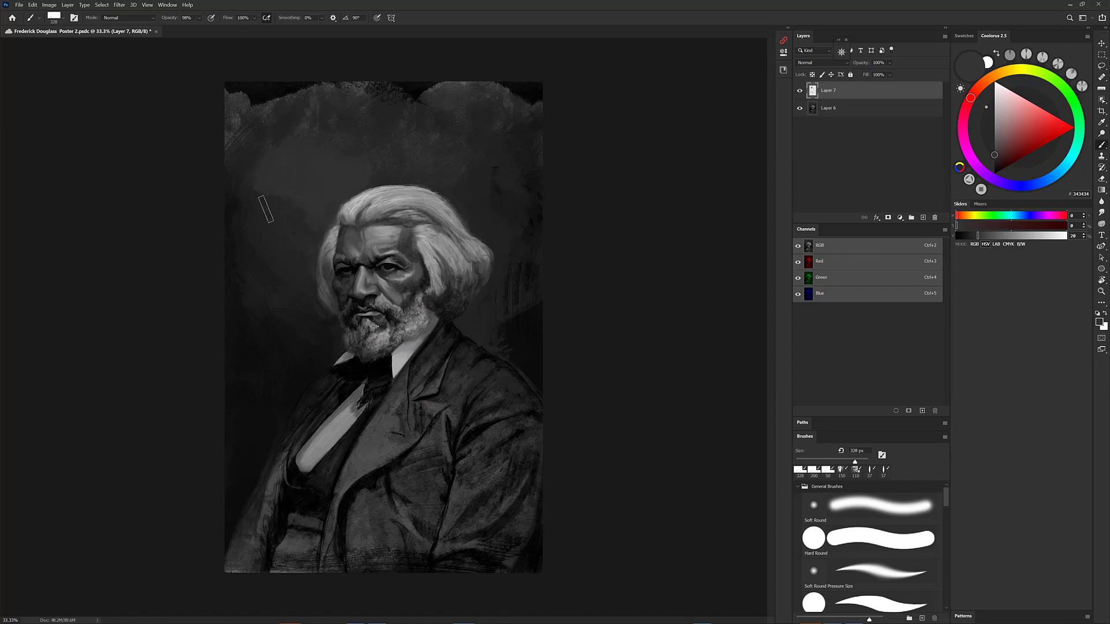
{"action": "mouse_move", "coordinate": [254, 174]}
{"action": "left_mouse_down"}
{"action": "mouse_move", "coordinate": [244, 203]}
{"action": "mouse_move", "coordinate": [288, 238]}
{"action": "mouse_move", "coordinate": [365, 175]}
{"action": "mouse_move", "coordinate": [307, 142]}
{"action": "mouse_move", "coordinate": [271, 153]}
{"action": "mouse_move", "coordinate": [248, 144]}
{"action": "mouse_move", "coordinate": [236, 170]}
{"action": "mouse_move", "coordinate": [264, 259]}
{"action": "left_mouse_up"}
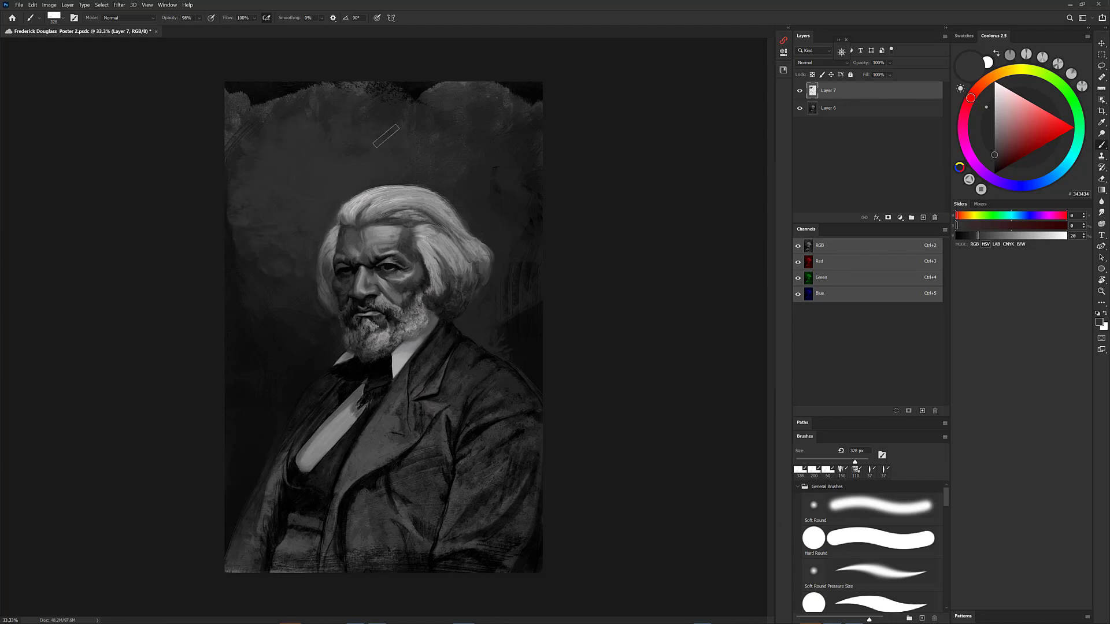
{"action": "mouse_move", "coordinate": [467, 195]}
{"action": "left_mouse_down"}
{"action": "mouse_move", "coordinate": [467, 179]}
{"action": "mouse_move", "coordinate": [494, 210]}
{"action": "left_mouse_up"}
{"action": "mouse_move", "coordinate": [241, 233]}
{"action": "left_mouse_down"}
{"action": "mouse_move", "coordinate": [267, 264]}
{"action": "mouse_move", "coordinate": [271, 292]}
{"action": "left_mouse_up"}
Blend the background beside the shadowed side of the face down to the shoulder, using dark greys sampled nearby
{"action": "left_click", "coordinate": [254, 309], "text": "alt"}
{"action": "left_click", "coordinate": [251, 240], "text": "alt"}
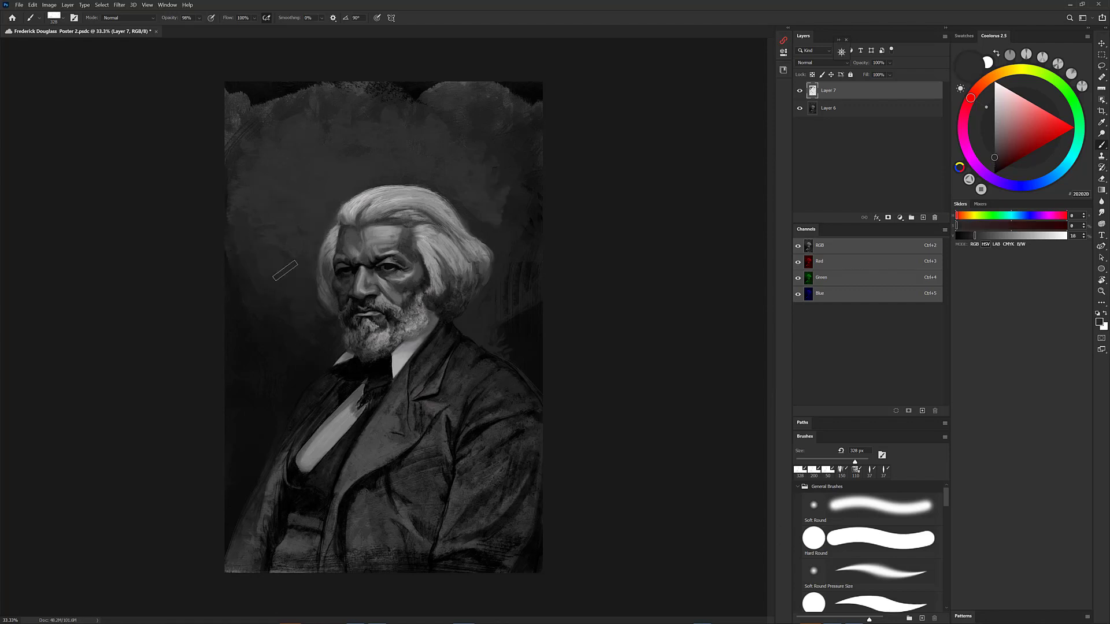
{"action": "left_click", "coordinate": [249, 274], "text": "alt"}
{"action": "left_click", "coordinate": [285, 293], "text": "alt"}
{"action": "left_click", "coordinate": [284, 291], "text": "alt"}
{"action": "left_click", "coordinate": [289, 317], "text": "alt"}
Repaint the background behind the hair and above the near shoulder with sampled dark greys, extending 343434 out to the canvas edge
{"action": "left_click", "coordinate": [526, 349], "text": "alt"}
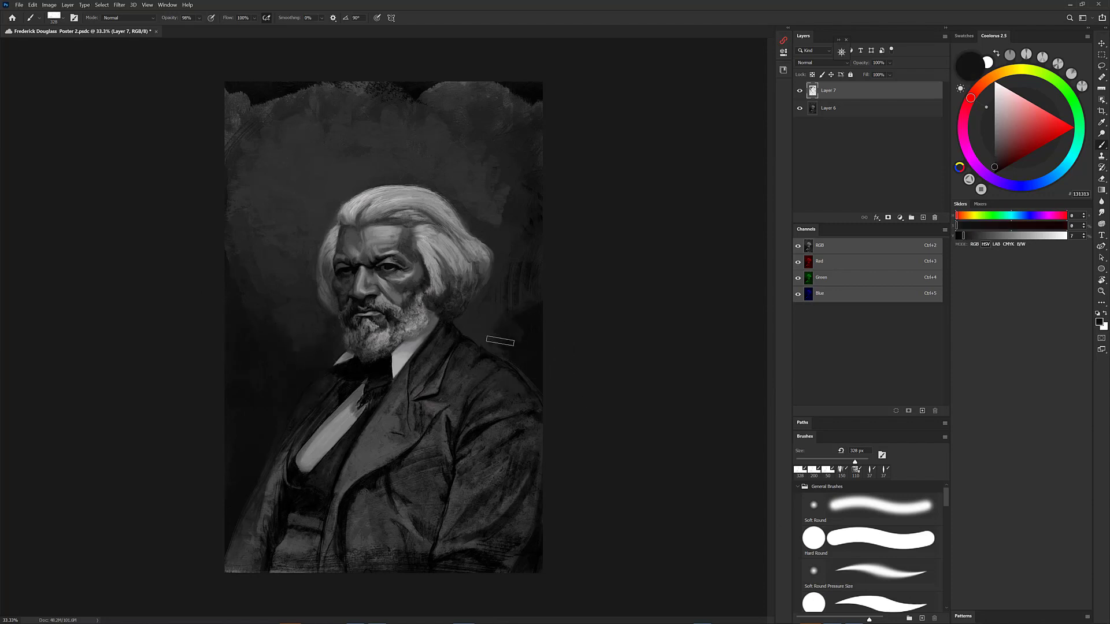
{"action": "left_click", "coordinate": [488, 311], "text": "alt"}
{"action": "left_click", "coordinate": [514, 327], "text": "alt"}
{"action": "left_click", "coordinate": [509, 243], "text": "alt"}
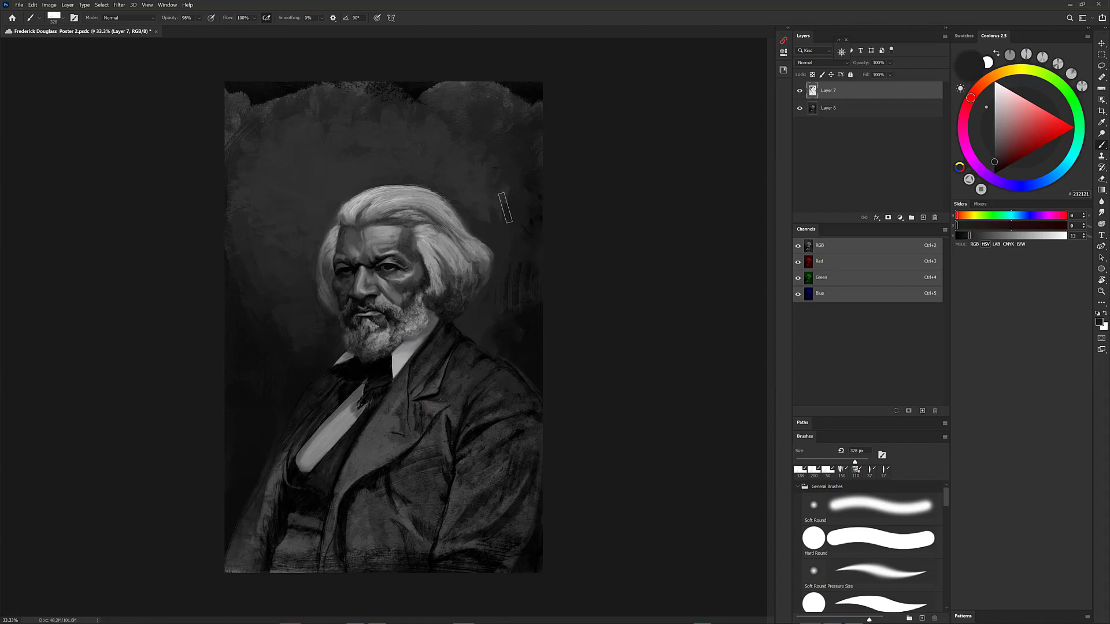
{"action": "left_click", "coordinate": [483, 207], "text": "alt"}
{"action": "mouse_move", "coordinate": [478, 225]}
{"action": "left_mouse_down"}
{"action": "mouse_move", "coordinate": [510, 225]}
{"action": "mouse_move", "coordinate": [462, 205]}
{"action": "mouse_move", "coordinate": [467, 216]}
{"action": "mouse_move", "coordinate": [485, 201]}
{"action": "mouse_move", "coordinate": [476, 230]}
{"action": "mouse_move", "coordinate": [498, 190]}
{"action": "mouse_move", "coordinate": [501, 241]}
{"action": "mouse_move", "coordinate": [505, 198]}
{"action": "mouse_move", "coordinate": [543, 203]}
{"action": "left_mouse_up"}
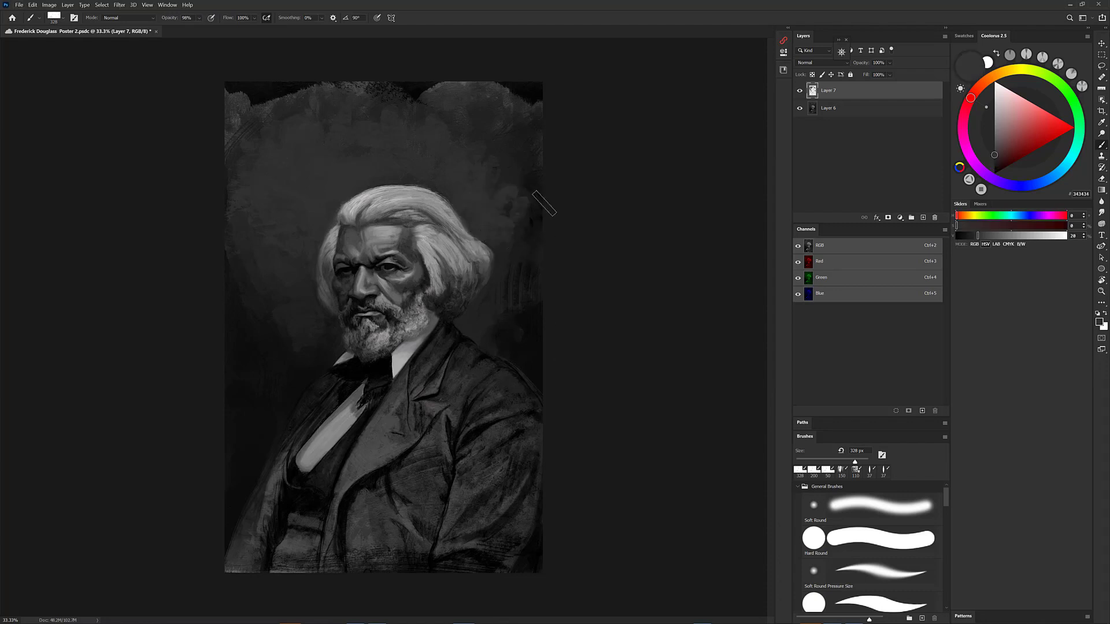
Choose the DPT Canvas 6D brush, enlarge it to 200 px, and soften the background tones around the figure with sampled greys
{"action": "right_click", "coordinate": [284, 355]}
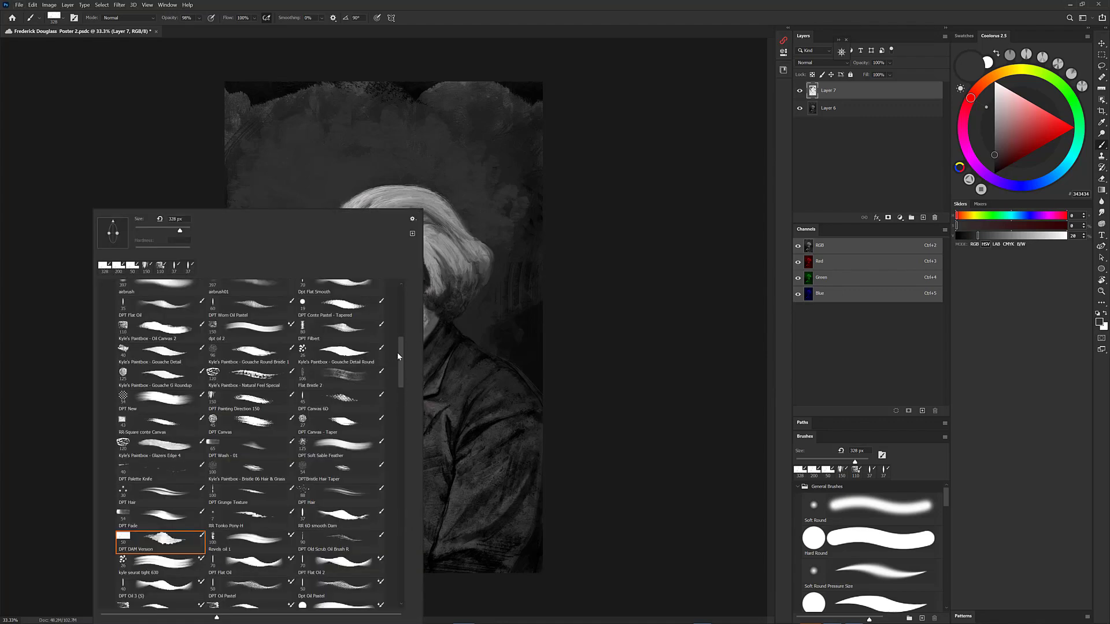
{"action": "mouse_move", "coordinate": [397, 352]}
{"action": "left_mouse_down"}
{"action": "mouse_move", "coordinate": [403, 376]}
{"action": "mouse_move", "coordinate": [401, 356]}
{"action": "left_mouse_up"}
{"action": "double_click", "coordinate": [349, 370]}
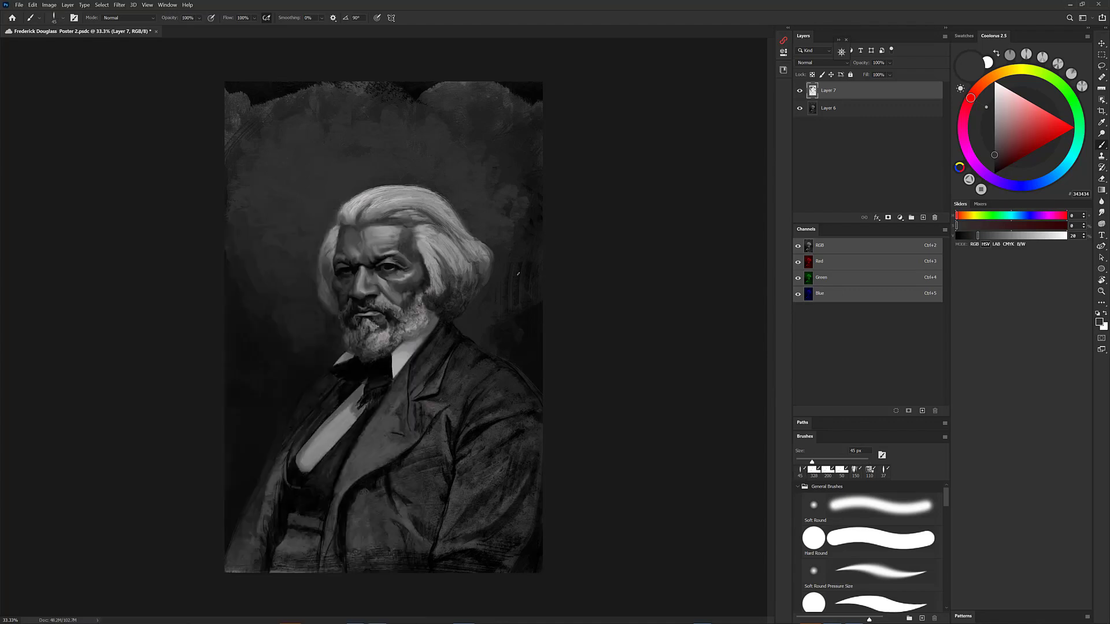
{"action": "mouse_move", "coordinate": [518, 213]}
{"action": "left_mouse_down"}
{"action": "mouse_move", "coordinate": [528, 227]}
{"action": "mouse_move", "coordinate": [520, 250]}
{"action": "left_mouse_up"}
{"action": "left_click", "coordinate": [380, 160], "text": "alt"}
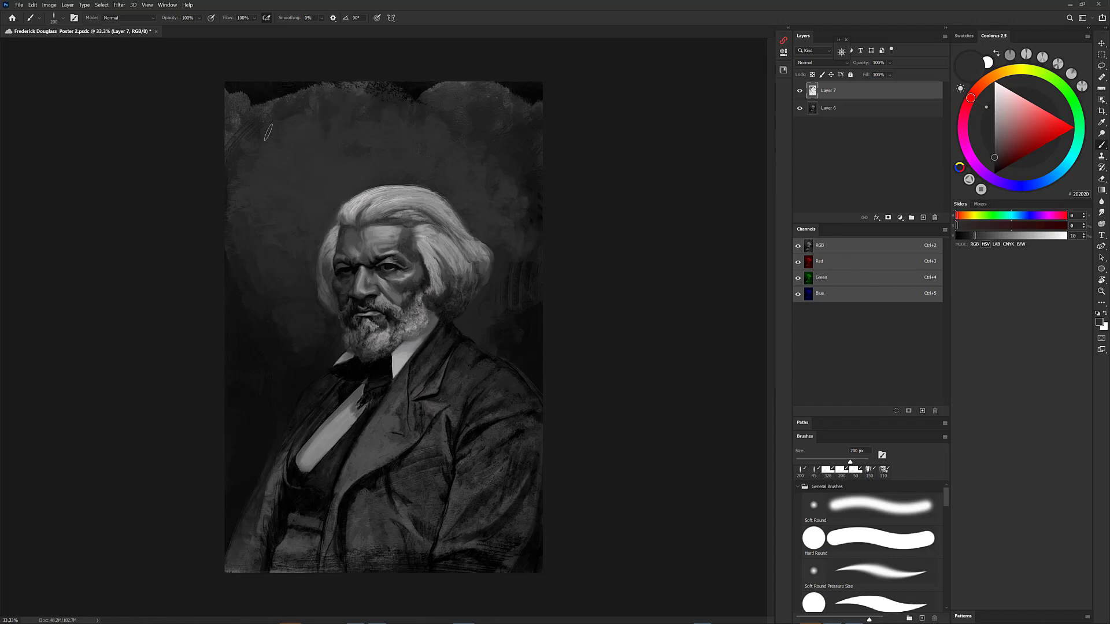
{"action": "left_click", "coordinate": [245, 281], "text": "alt"}
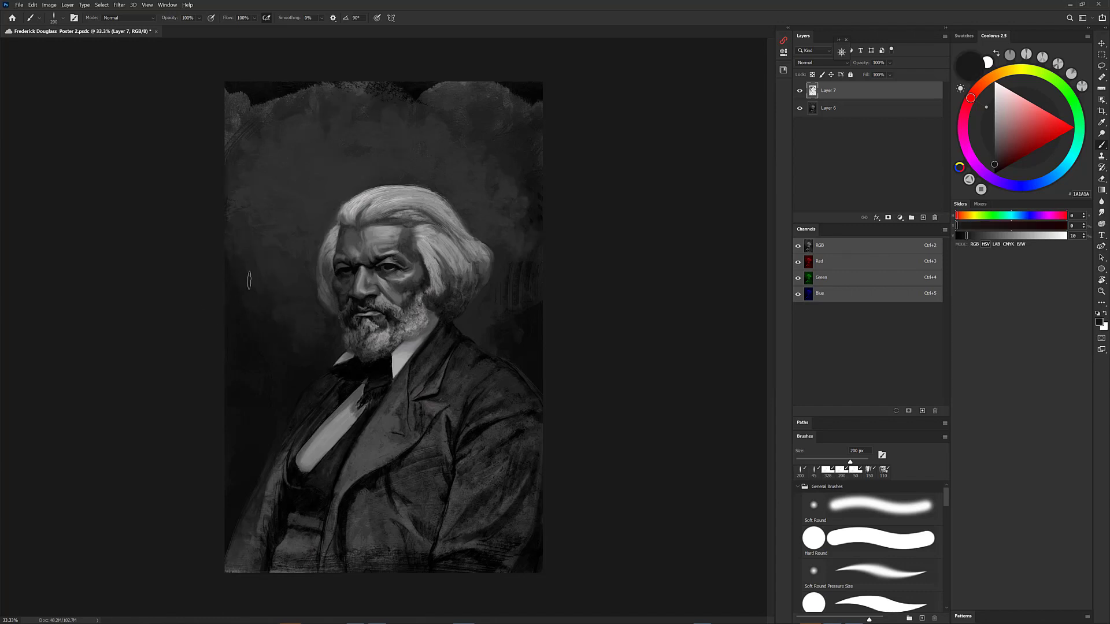
{"action": "left_click", "coordinate": [290, 324], "text": "alt"}
{"action": "left_click", "coordinate": [498, 347], "text": "alt"}
Reduce the brush to 100 px and refine the coat front and the shoulder's edge against the background with sampled greys
{"action": "left_click_drag", "start_coordinate": [362, 503], "coordinate": [372, 501]}
{"action": "left_click", "coordinate": [370, 443], "text": "alt"}
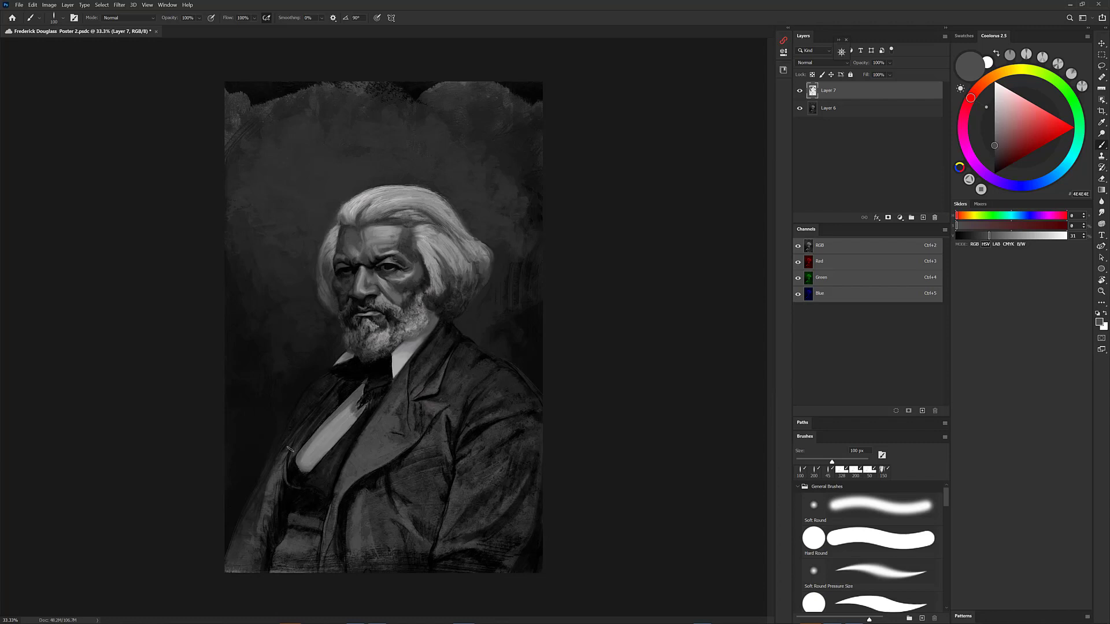
{"action": "left_click", "coordinate": [544, 362], "text": "alt"}
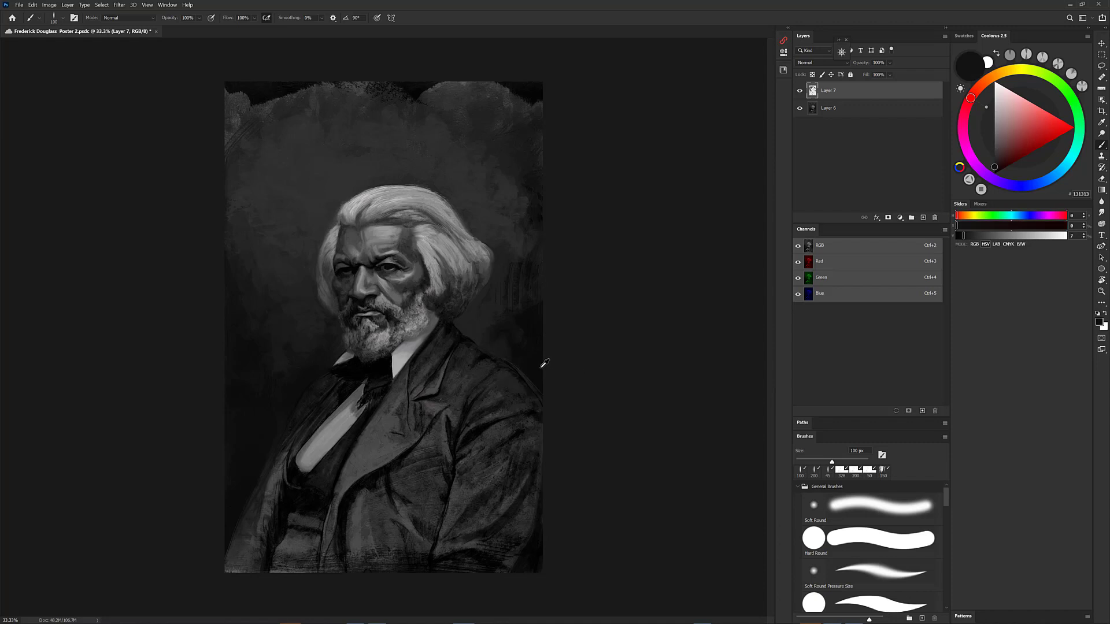
{"action": "left_click", "coordinate": [523, 363], "text": "alt"}
{"action": "left_click", "coordinate": [535, 365], "text": "alt"}
{"action": "left_click", "coordinate": [538, 389], "text": "alt"}
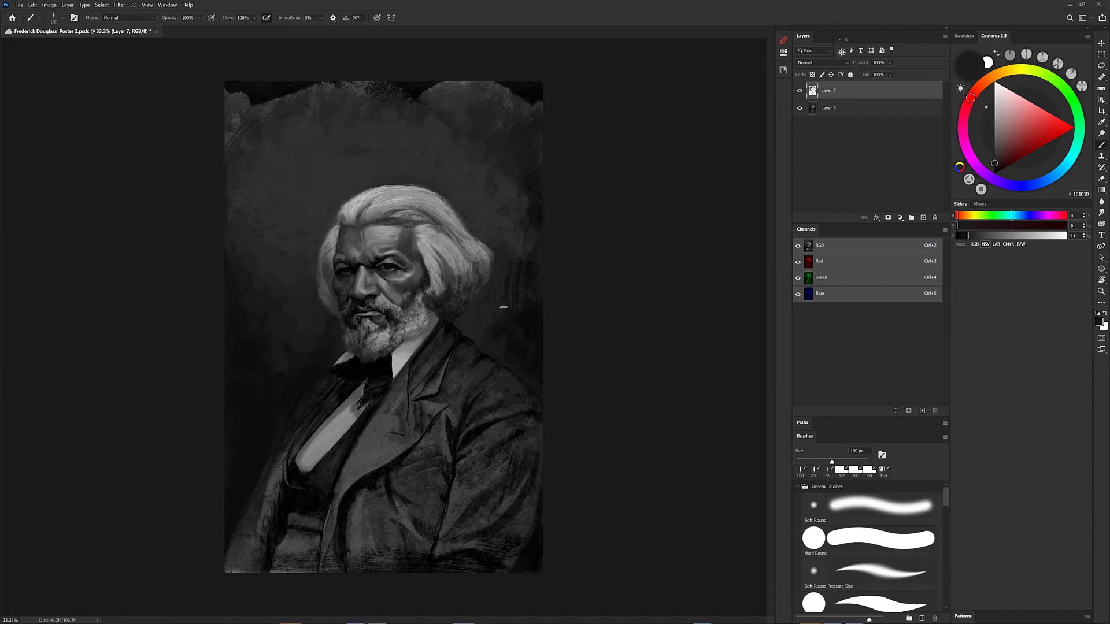
{"action": "left_click", "coordinate": [326, 318], "text": "alt"}
Create a new layer above Layer 7 in Multiply mode at 100% opacity
{"action": "key", "text": "ctrl+shift+n"}
{"action": "left_click", "coordinate": [460, 375]}
{"action": "left_click", "coordinate": [460, 403]}
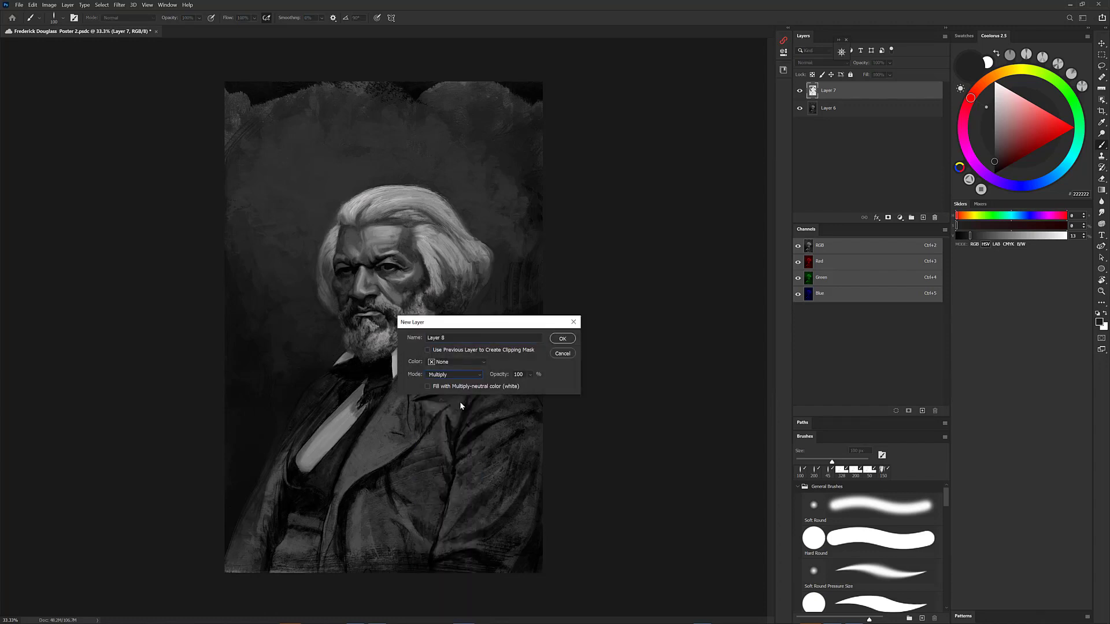
{"action": "left_click", "coordinate": [561, 339]}
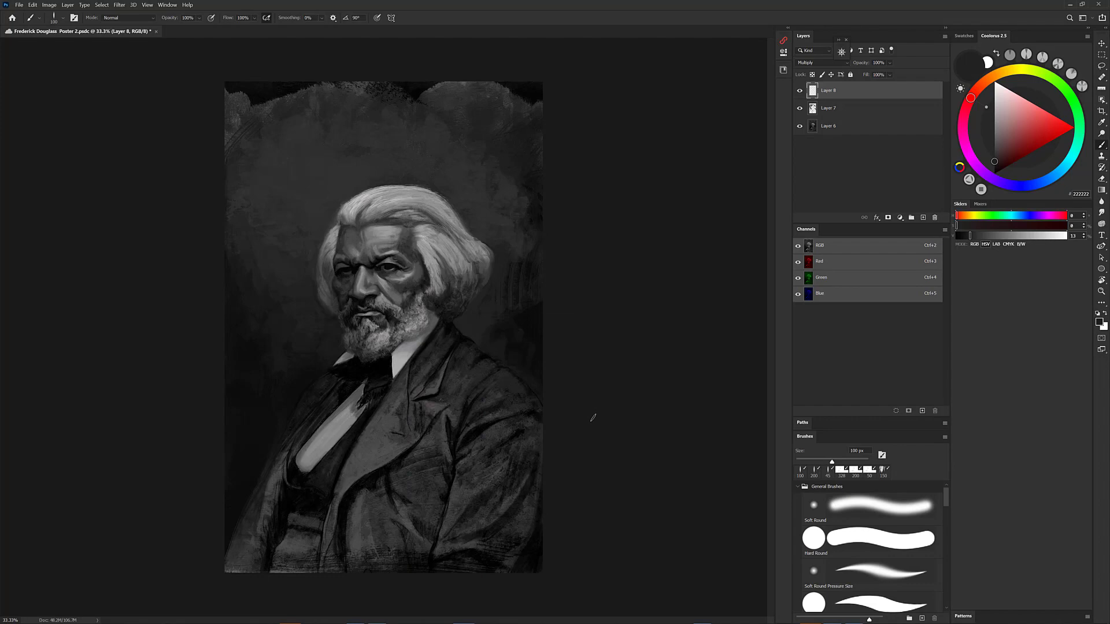
Choose the airbrush preset with light grey BFBFBF and darken the near sleeve and lower coat on the Multiply layer
{"action": "right_click", "coordinate": [482, 377]}
{"action": "left_click_drag", "start_coordinate": [464, 371], "coordinate": [463, 342]}
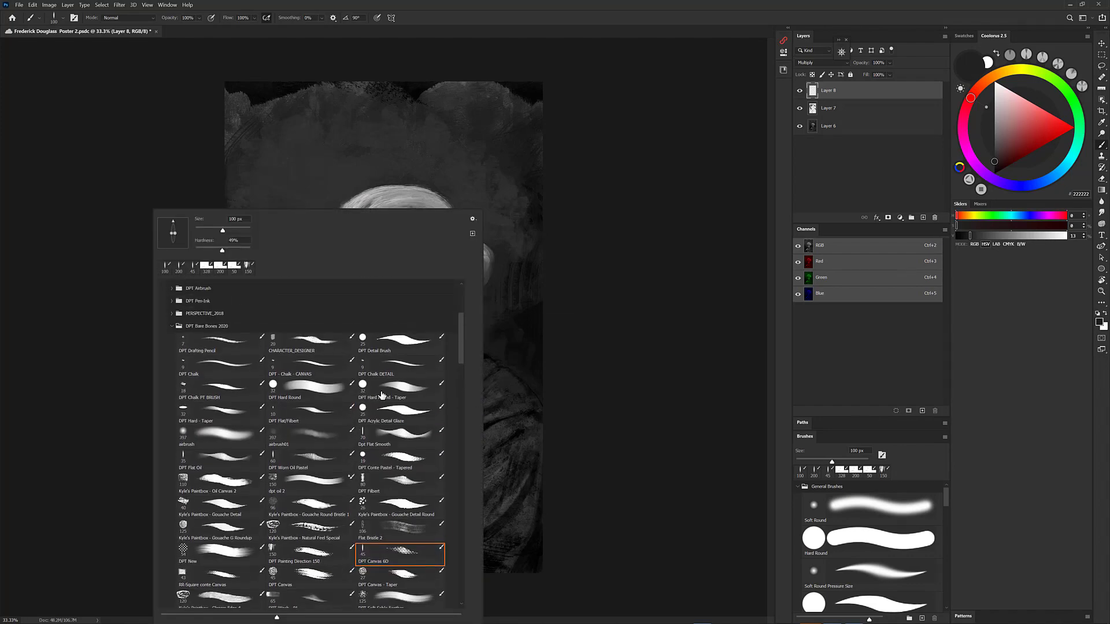
{"action": "double_click", "coordinate": [306, 438]}
{"action": "right_click", "coordinate": [477, 326]}
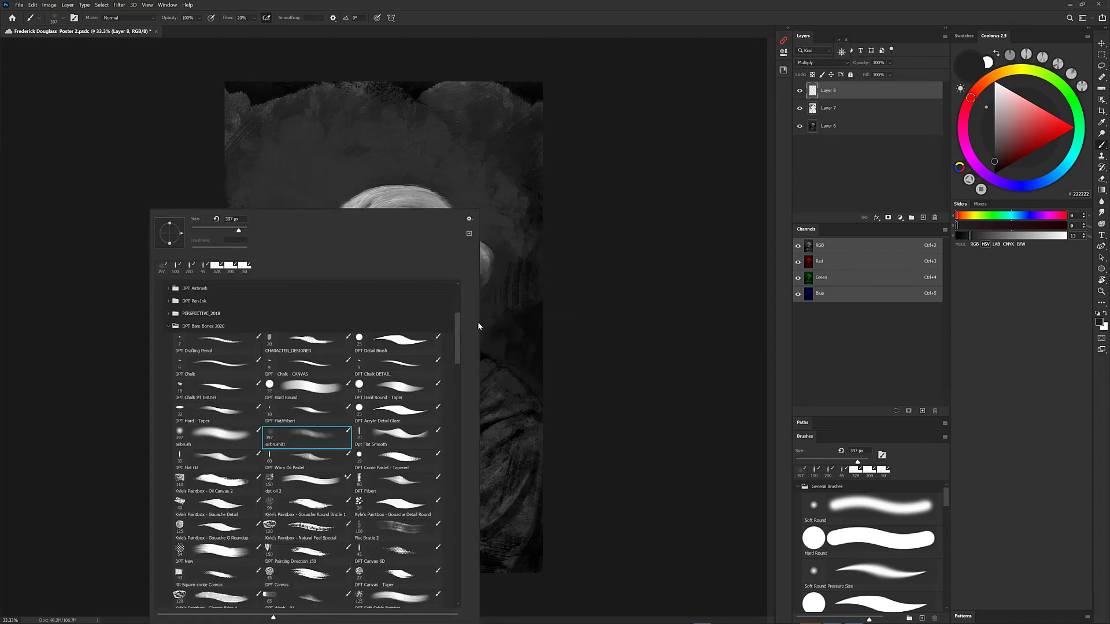
{"action": "left_click", "coordinate": [234, 441]}
{"action": "left_click", "coordinate": [596, 460]}
{"action": "left_click", "coordinate": [994, 104]}
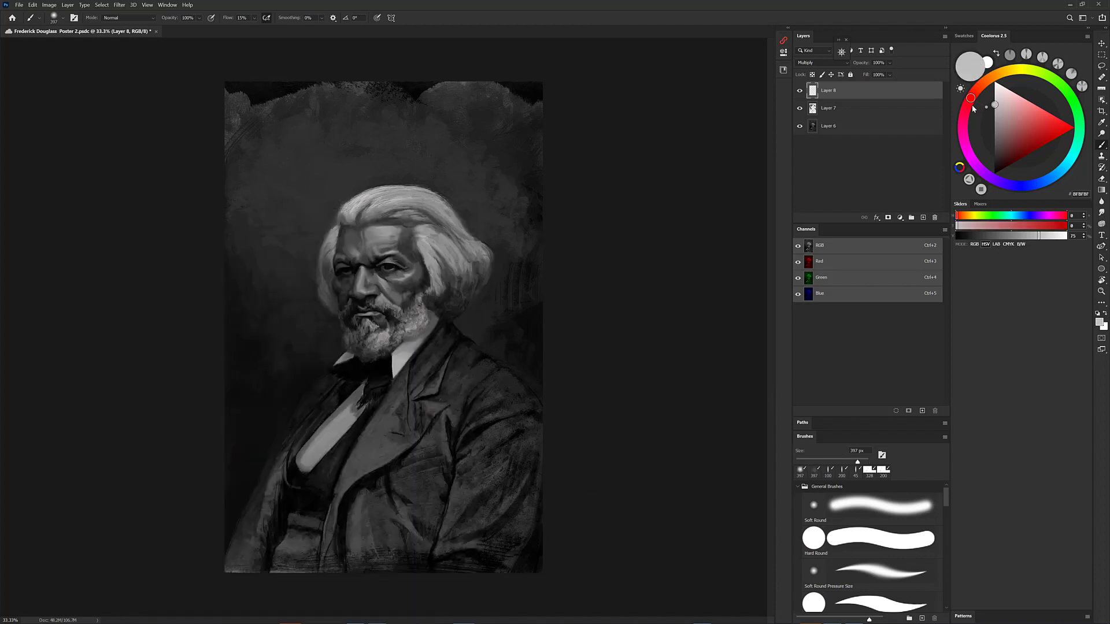
{"action": "mouse_move", "coordinate": [543, 422]}
{"action": "left_mouse_down"}
{"action": "mouse_move", "coordinate": [540, 499]}
{"action": "mouse_move", "coordinate": [422, 593]}
{"action": "mouse_move", "coordinate": [447, 494]}
{"action": "mouse_move", "coordinate": [398, 570]}
{"action": "left_mouse_up"}
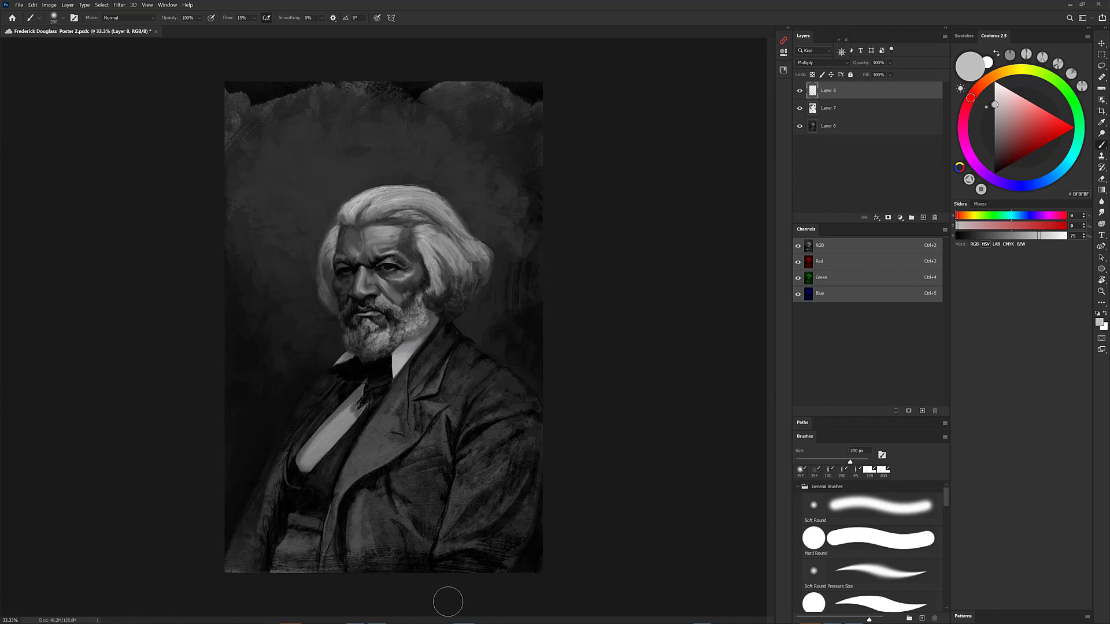
Deepen the sleeve and outer edges of the picture with grey 8A8A8A, enlarging the airbrush to 700 px for the broad areas
{"action": "mouse_move", "coordinate": [538, 455]}
{"action": "left_mouse_down"}
{"action": "mouse_move", "coordinate": [490, 429]}
{"action": "mouse_move", "coordinate": [557, 433]}
{"action": "left_mouse_up"}
{"action": "left_click_drag", "start_coordinate": [995, 118], "coordinate": [994, 123]}
{"action": "left_click_drag", "start_coordinate": [547, 436], "coordinate": [528, 481]}
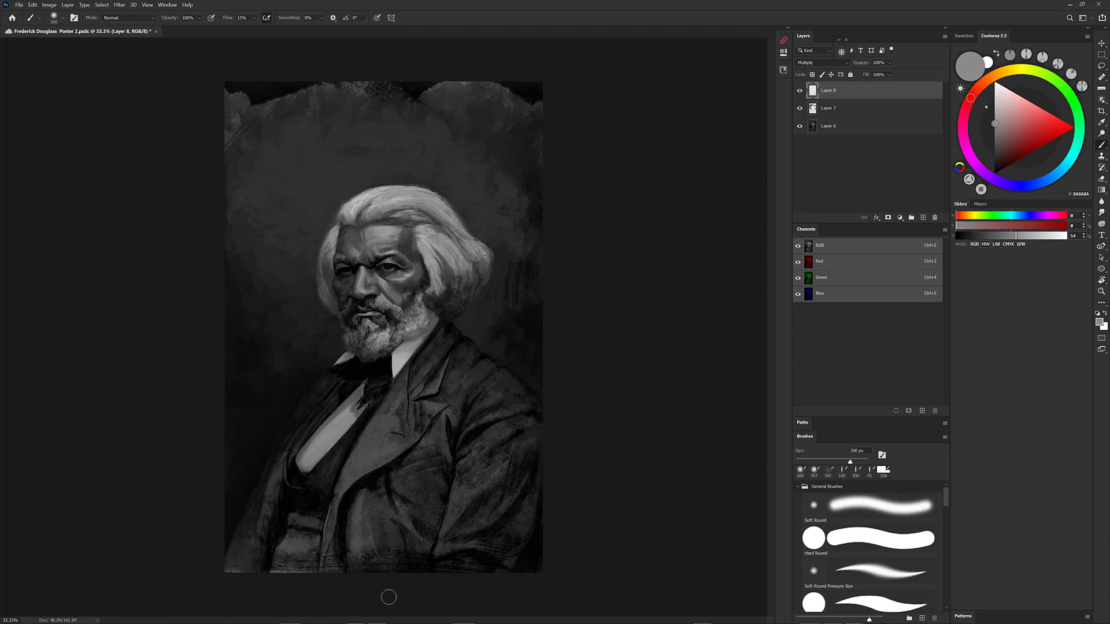
{"action": "right_click", "coordinate": [413, 583]}
{"action": "left_click", "coordinate": [587, 395]}
{"action": "mouse_move", "coordinate": [522, 521]}
{"action": "left_mouse_down"}
{"action": "mouse_move", "coordinate": [492, 363]}
{"action": "mouse_move", "coordinate": [442, 353]}
{"action": "mouse_move", "coordinate": [465, 350]}
{"action": "mouse_move", "coordinate": [535, 427]}
{"action": "mouse_move", "coordinate": [464, 345]}
{"action": "mouse_move", "coordinate": [552, 433]}
{"action": "mouse_move", "coordinate": [525, 336]}
{"action": "mouse_move", "coordinate": [534, 231]}
{"action": "left_mouse_up"}
{"action": "mouse_move", "coordinate": [233, 346]}
{"action": "left_mouse_down"}
{"action": "mouse_move", "coordinate": [250, 100]}
{"action": "mouse_move", "coordinate": [525, 93]}
{"action": "mouse_move", "coordinate": [425, 97]}
{"action": "mouse_move", "coordinate": [233, 138]}
{"action": "mouse_move", "coordinate": [242, 471]}
{"action": "mouse_move", "coordinate": [268, 569]}
{"action": "mouse_move", "coordinate": [249, 538]}
{"action": "mouse_move", "coordinate": [273, 453]}
{"action": "mouse_move", "coordinate": [306, 413]}
{"action": "mouse_move", "coordinate": [214, 564]}
{"action": "left_mouse_up"}
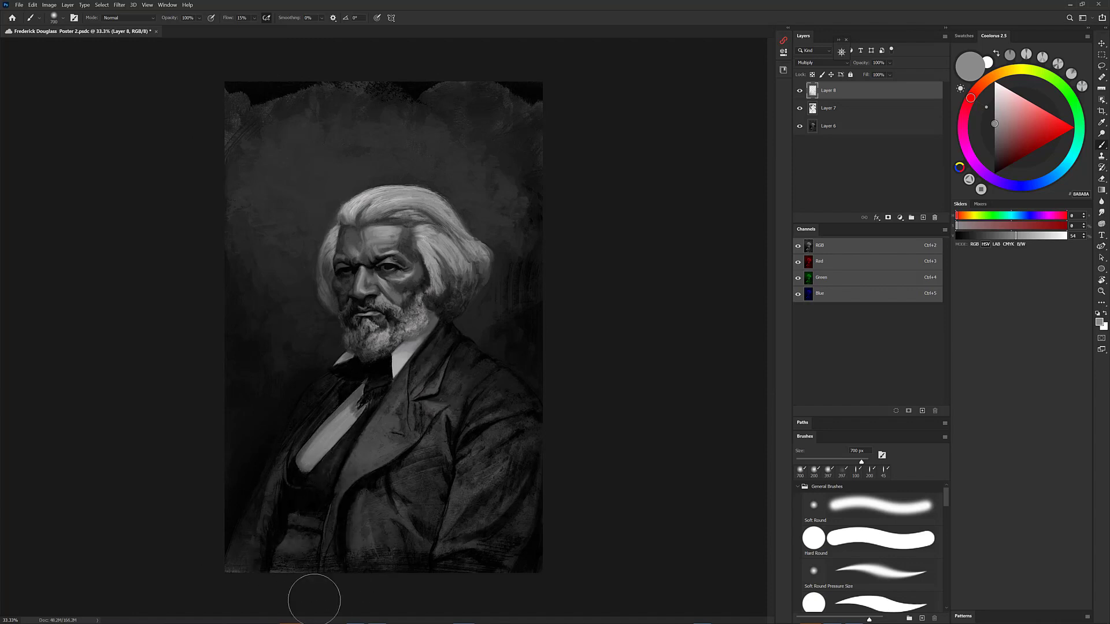
Reduce the airbrush to 300 px and shade the upper lapel and the underside of the hair beside the beard
{"action": "key", "text": "bracketleft"}
{"action": "key", "text": "bracketleft"}
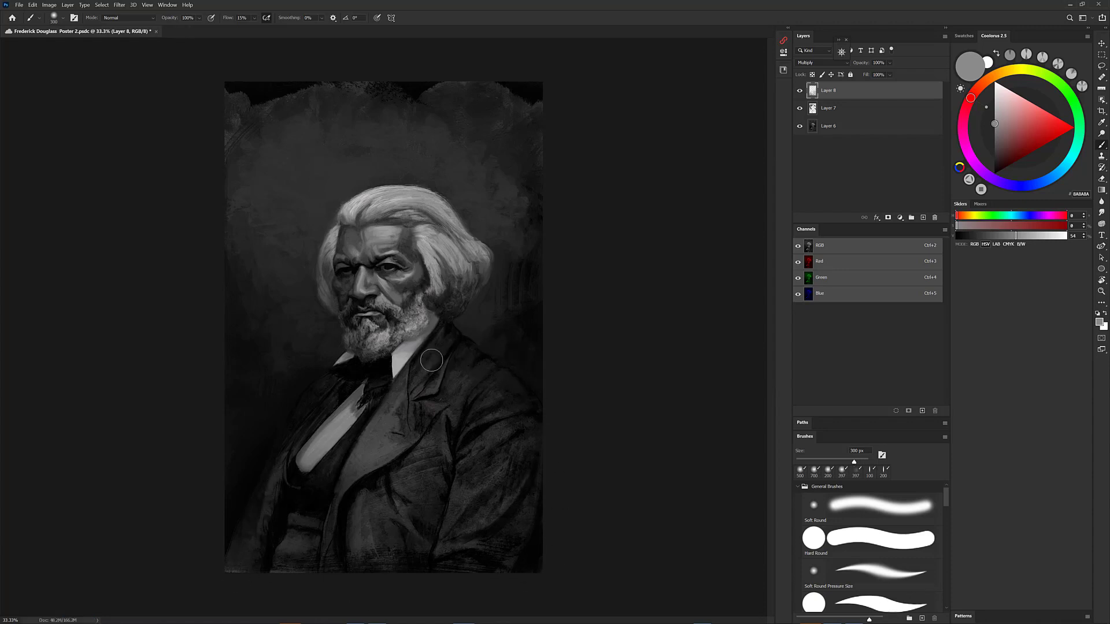
{"action": "left_click_drag", "start_coordinate": [433, 362], "coordinate": [439, 347]}
{"action": "left_click_drag", "start_coordinate": [436, 288], "coordinate": [440, 307]}
Darken the coat folds and lapel edge with grey 4C4C4C using the airbrush at 175 px, and save the document
{"action": "left_click", "coordinate": [994, 146]}
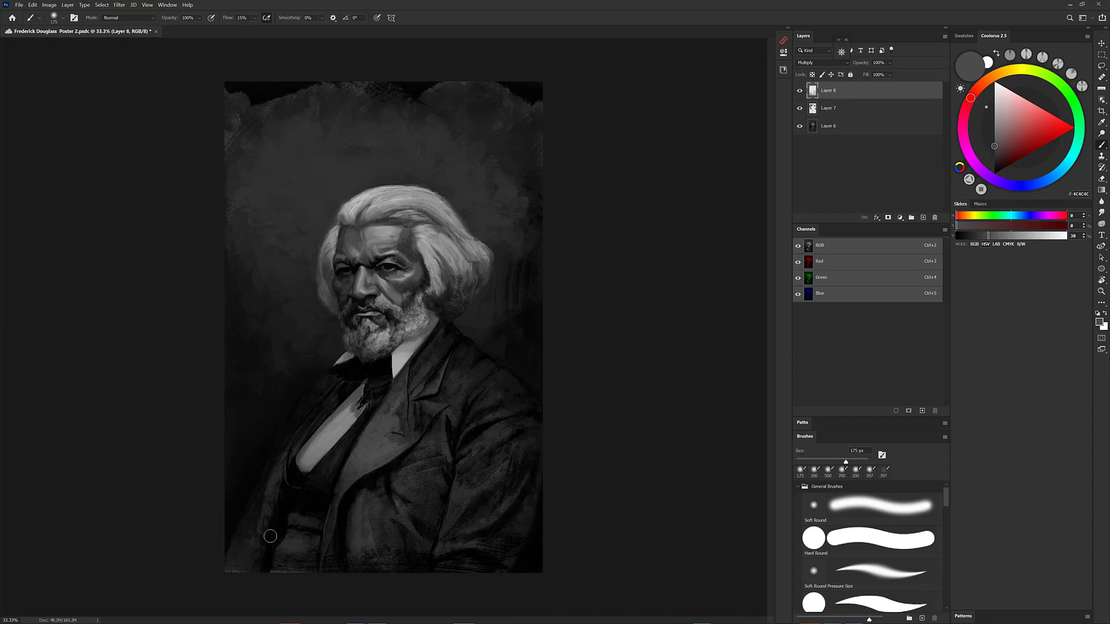
{"action": "left_click_drag", "start_coordinate": [413, 371], "coordinate": [384, 421]}
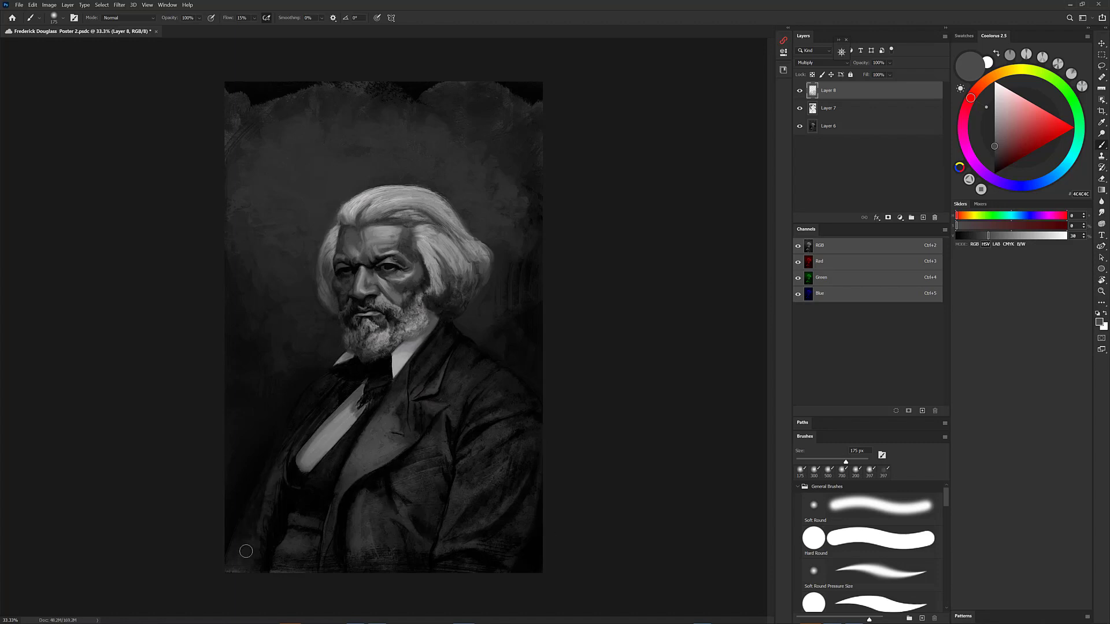
{"action": "key", "text": "ctrl+s"}
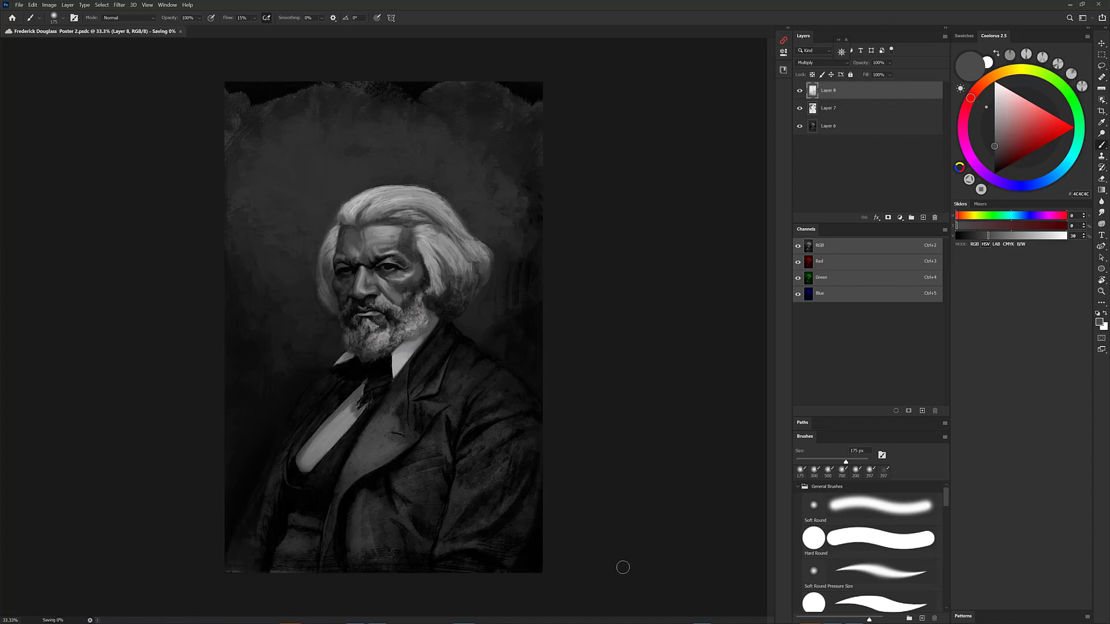
Add a large paragraph text box over the portrait containing "My hopes were never brighter than now." ― Frederick Douglass
{"action": "left_click_drag", "start_coordinate": [260, 125], "coordinate": [508, 526]}
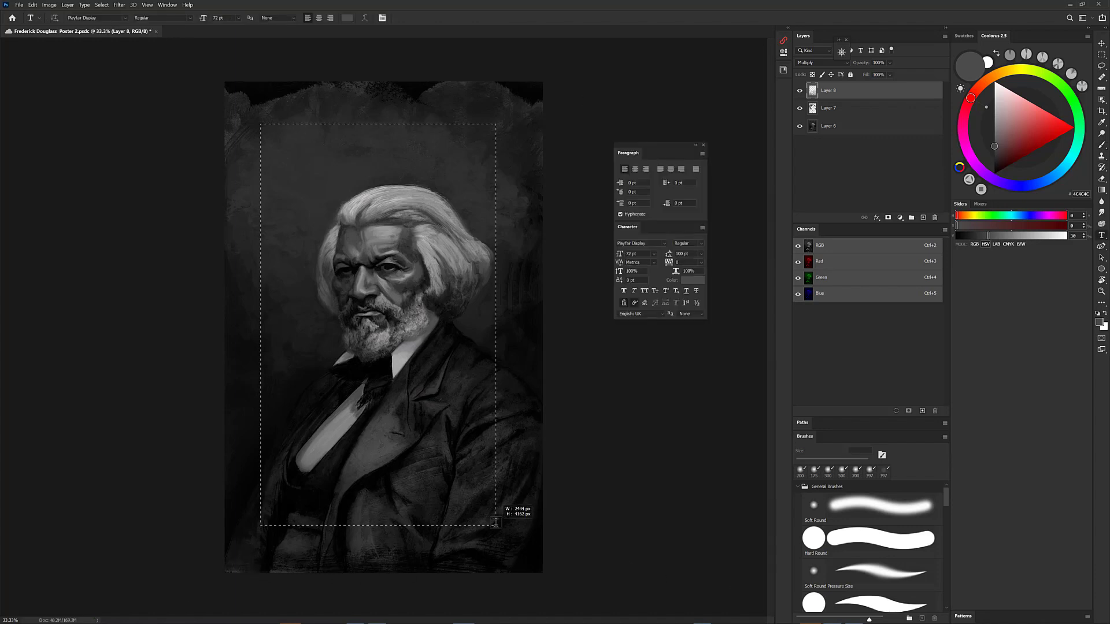
{"action": "type", "text": "\"My hopes were never brighter than now.\" ― Frederick Douglass"}
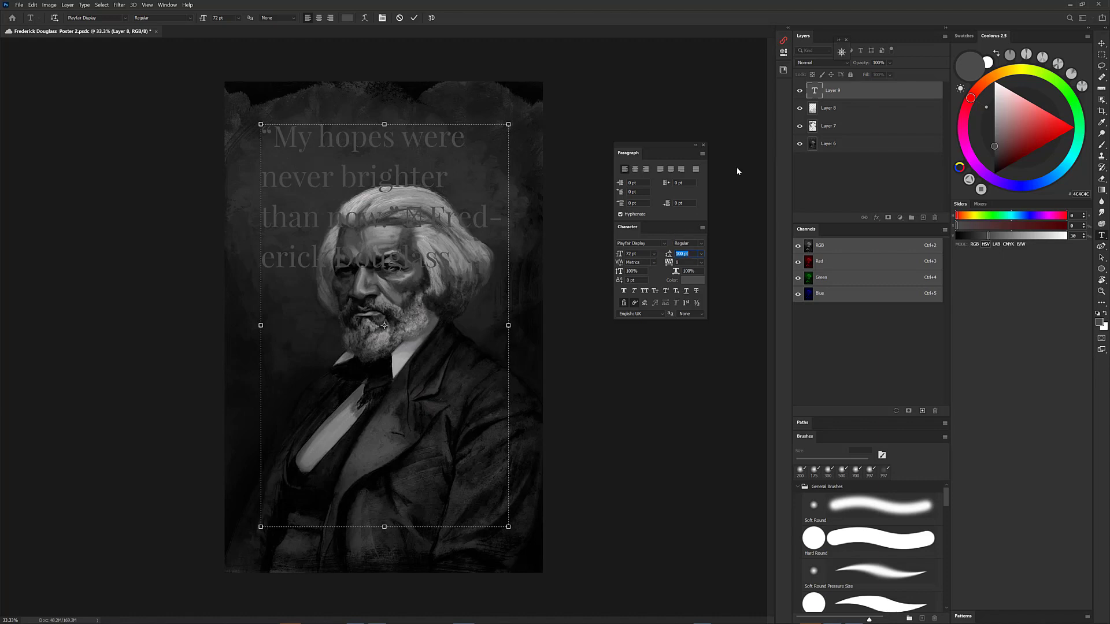
Set the text layer's blend mode to Screen, remove the dash, and put the name Frederick Douglass in its own paragraph below the quotation
{"action": "left_click", "coordinate": [821, 62]}
{"action": "left_click", "coordinate": [809, 137]}
{"action": "left_click_drag", "start_coordinate": [421, 219], "coordinate": [406, 219]}
{"action": "key", "text": "Return"}
{"action": "key", "text": "Return"}
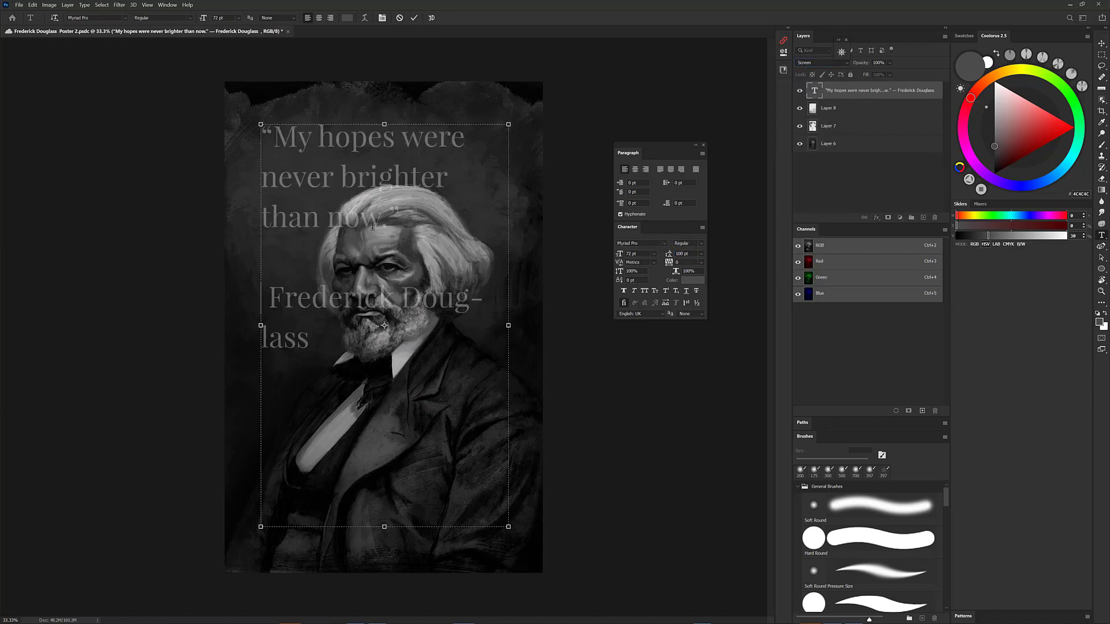
{"action": "key", "text": "Delete"}
Set all of the quotation text to 110 pt with Auto leading
{"action": "key", "text": "ctrl+a"}
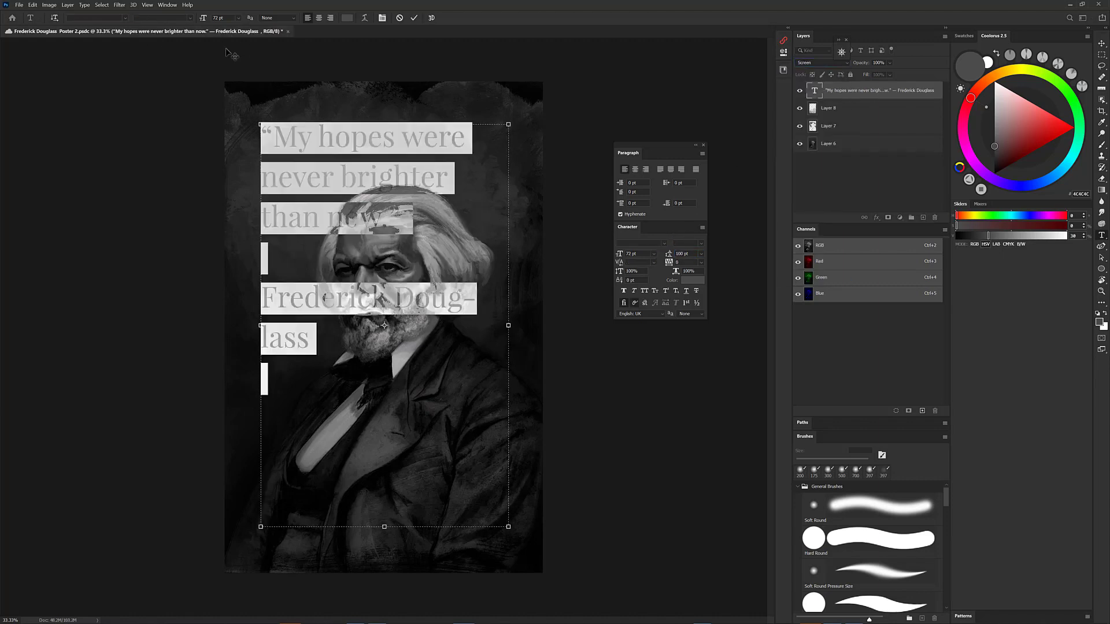
{"action": "left_click", "coordinate": [221, 18]}
{"action": "type", "text": "110"}
{"action": "key", "text": "Return"}
{"action": "left_click", "coordinate": [701, 254]}
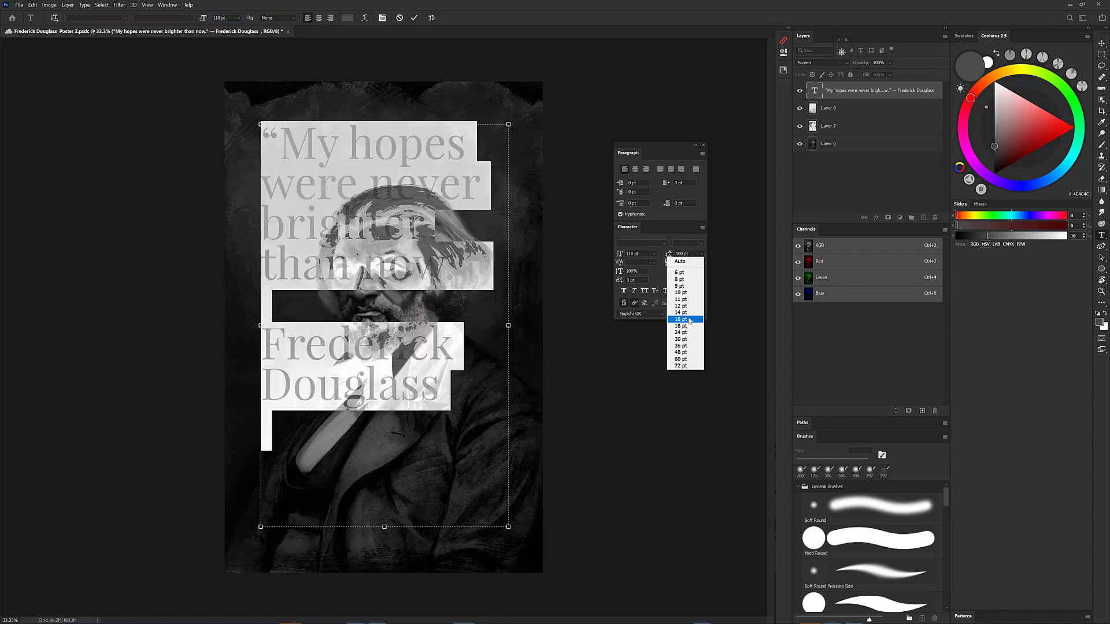
{"action": "left_click", "coordinate": [682, 261]}
{"action": "key", "text": "ctrl+Return"}
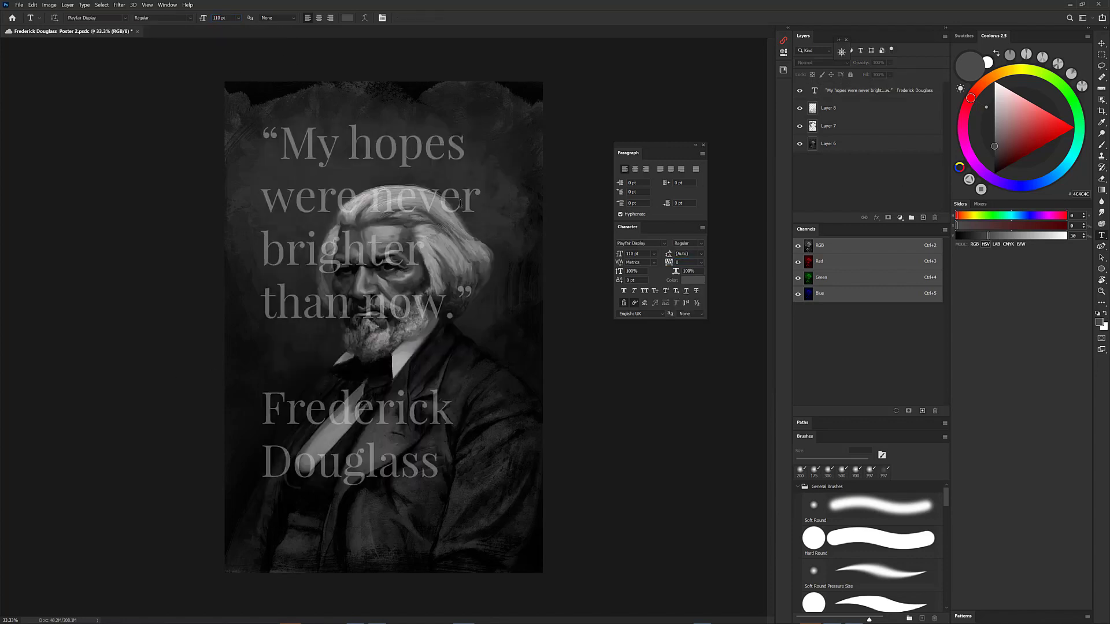
Widen the text box, centre-align its text, and position it centrally over the poster
{"action": "left_click", "coordinate": [392, 260], "text": "ctrl"}
{"action": "left_click", "coordinate": [578, 235]}
{"action": "left_click", "coordinate": [857, 90]}
{"action": "key", "text": "v"}
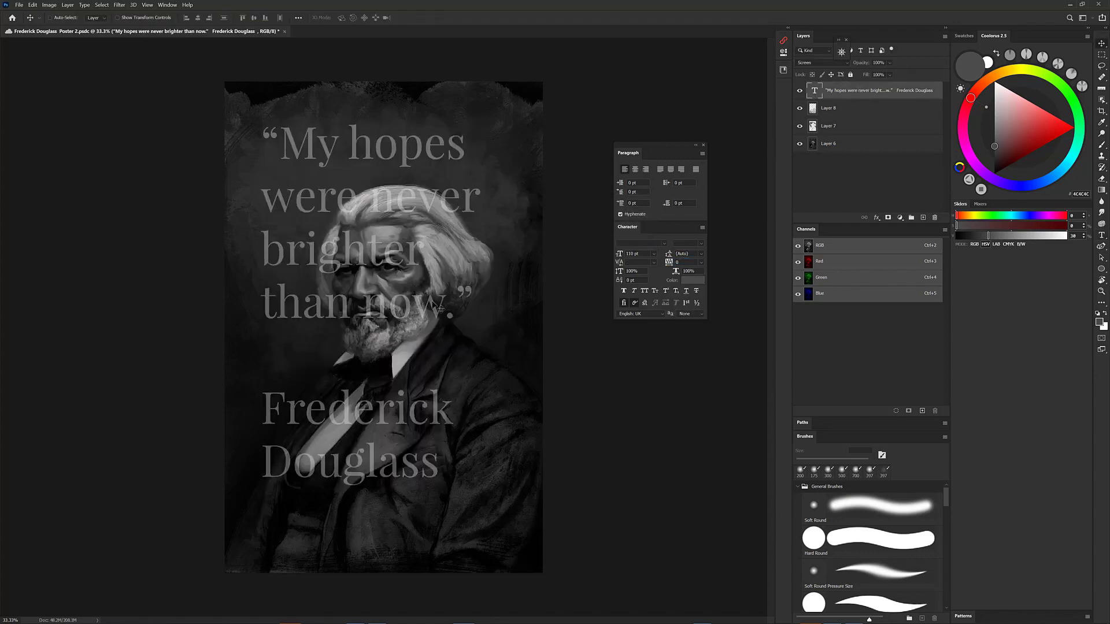
{"action": "double_click", "coordinate": [817, 91]}
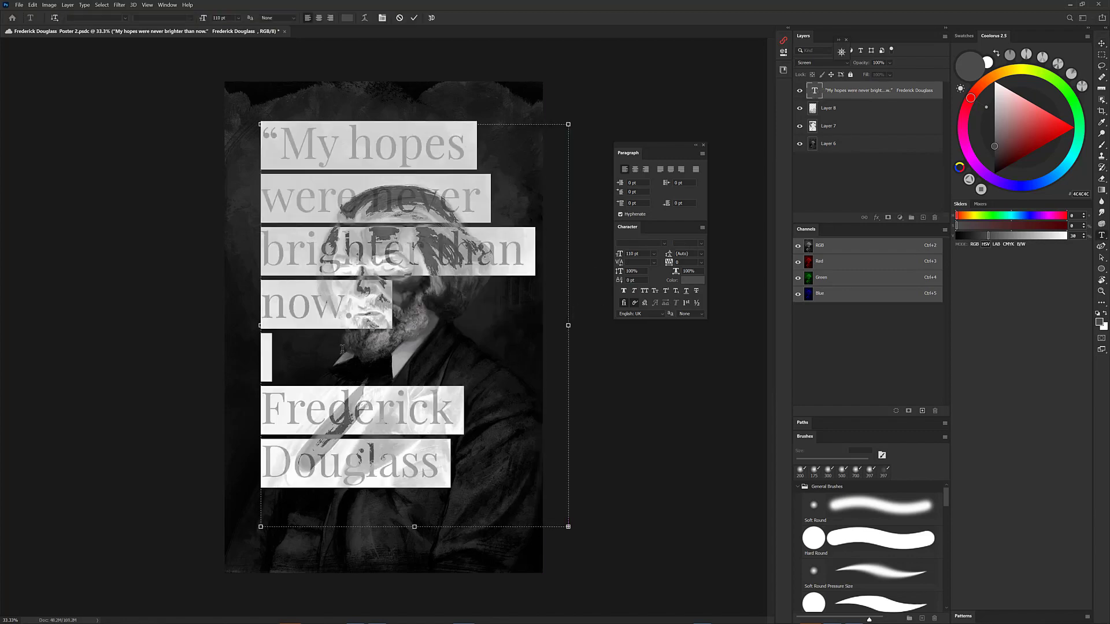
{"action": "left_click", "coordinate": [636, 170]}
{"action": "left_click_drag", "start_coordinate": [449, 297], "coordinate": [418, 294]}
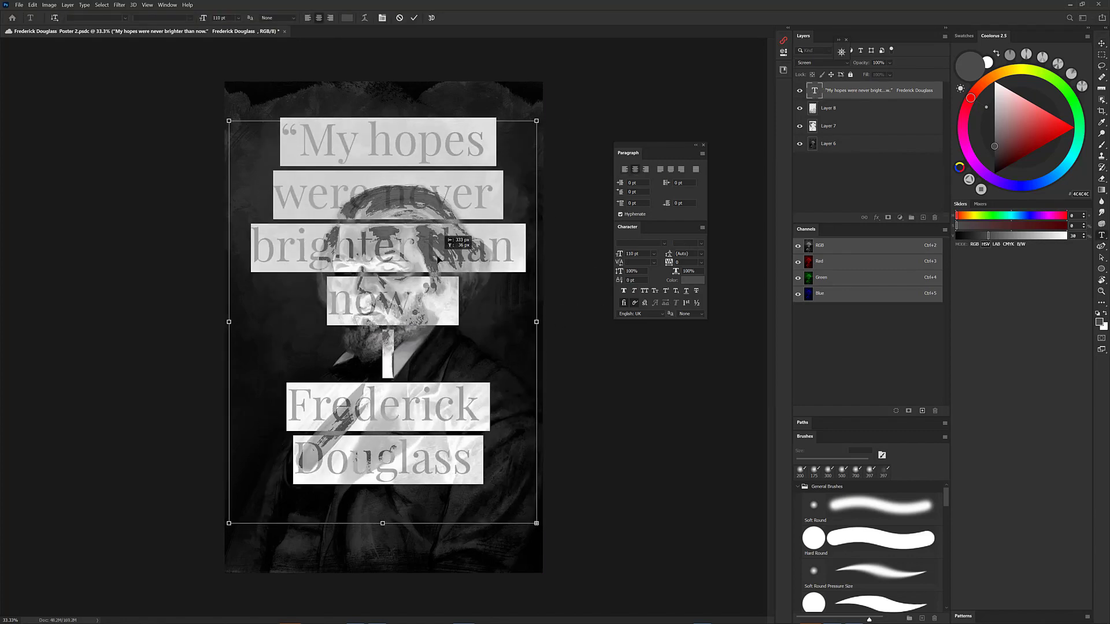
{"action": "left_click", "coordinate": [426, 297]}
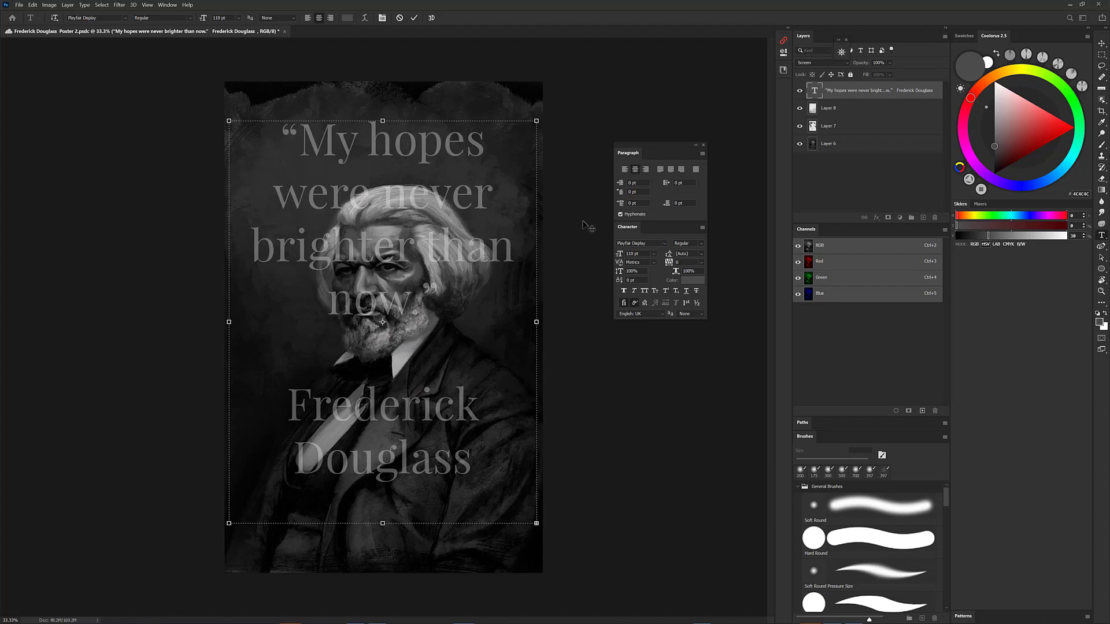
Extend the text box downward, lower the name within it, and set the name to 72 pt
{"action": "key", "text": "Return"}
{"action": "left_click_drag", "start_coordinate": [383, 523], "coordinate": [383, 562]}
{"action": "left_click_drag", "start_coordinate": [473, 514], "coordinate": [281, 189]}
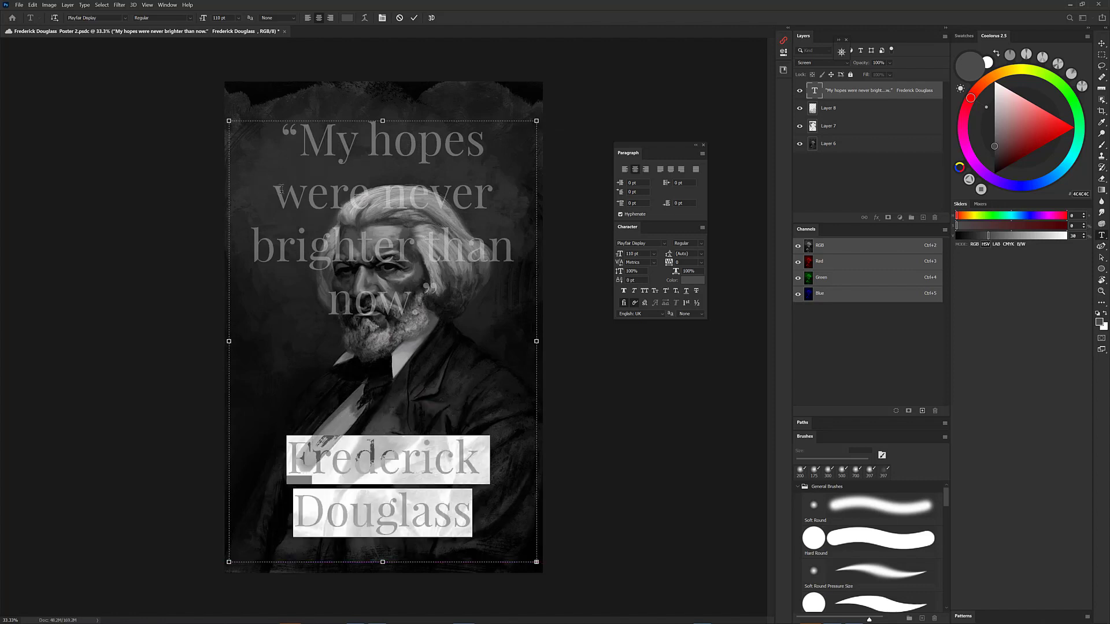
{"action": "type", "text": "72"}
{"action": "key", "text": "Return"}
{"action": "left_click", "coordinate": [390, 259]}
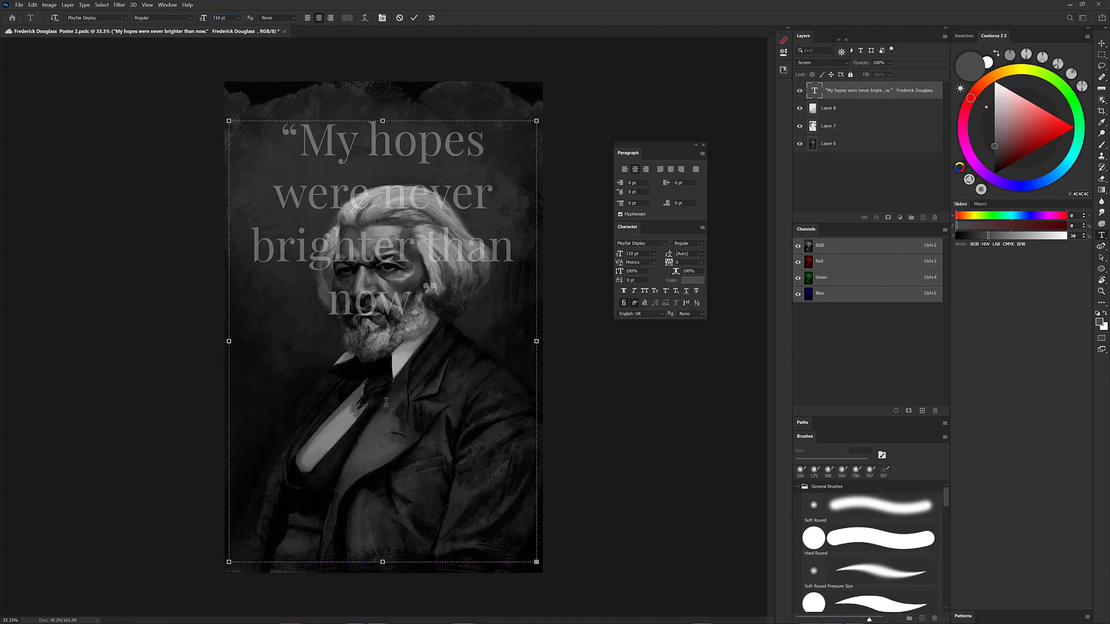
{"action": "key", "text": "Return"}
{"action": "key", "text": "BackSpace"}
Cut the name out of the quotation and paste it as a separate text layer near the poster's lower edge
{"action": "left_click_drag", "start_coordinate": [509, 498], "coordinate": [241, 492]}
{"action": "key", "text": "ctrl+x"}
{"action": "key", "text": "ctrl+Return"}
{"action": "key", "text": "t"}
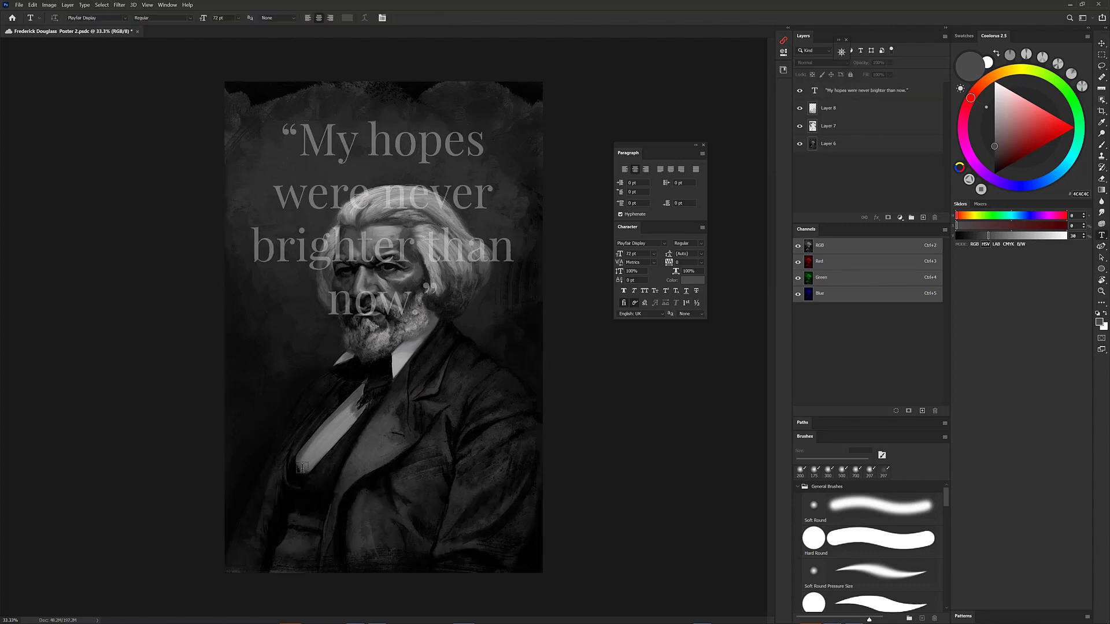
{"action": "left_click", "coordinate": [302, 470]}
{"action": "key", "text": "ctrl+v"}
{"action": "left_click_drag", "start_coordinate": [348, 450], "coordinate": [425, 501]}
Left-align the quotation, shift it slightly down, and give it a small left indent to line up with the name
{"action": "left_click", "coordinate": [891, 112]}
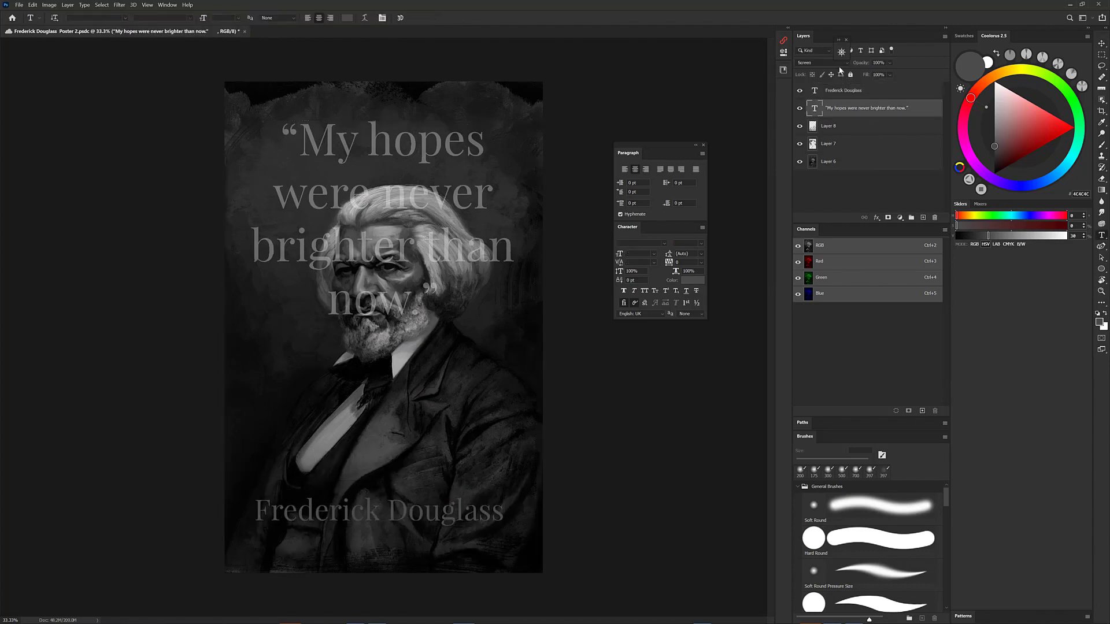
{"action": "left_click", "coordinate": [624, 168]}
{"action": "left_click_drag", "start_coordinate": [380, 260], "coordinate": [401, 279]}
{"action": "left_click", "coordinate": [329, 176]}
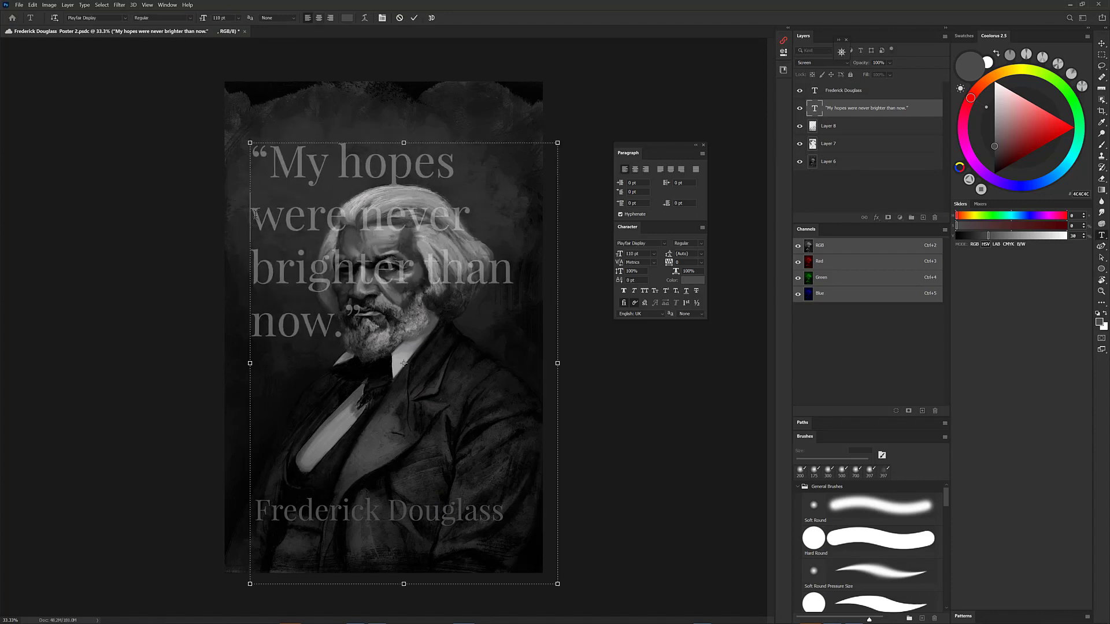
{"action": "type", "text": "dss"}
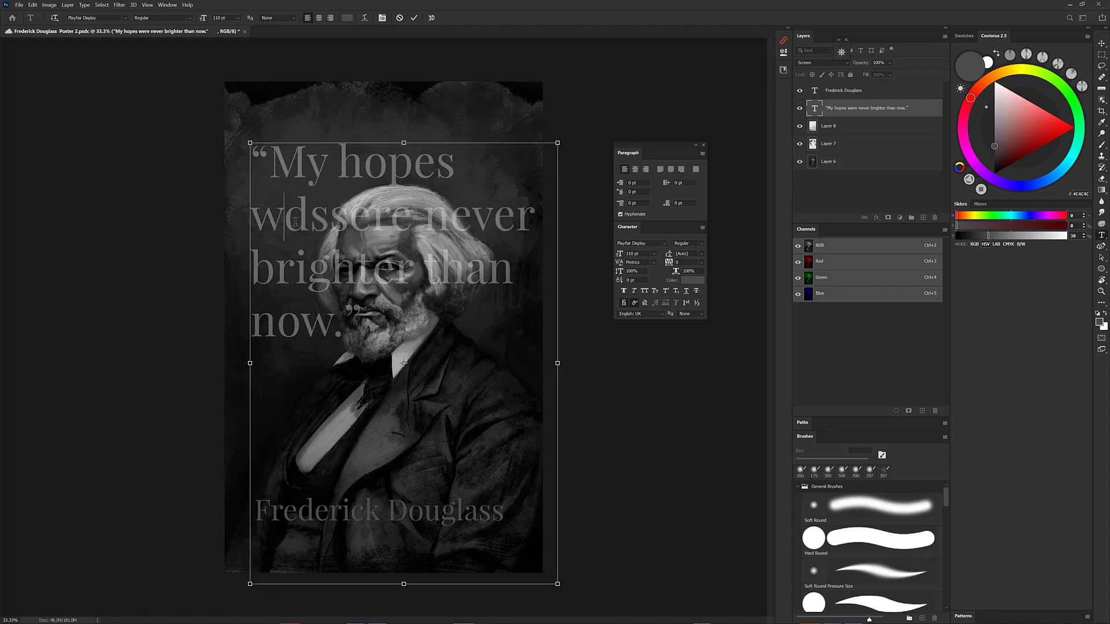
{"action": "key", "text": "ctrl+z"}
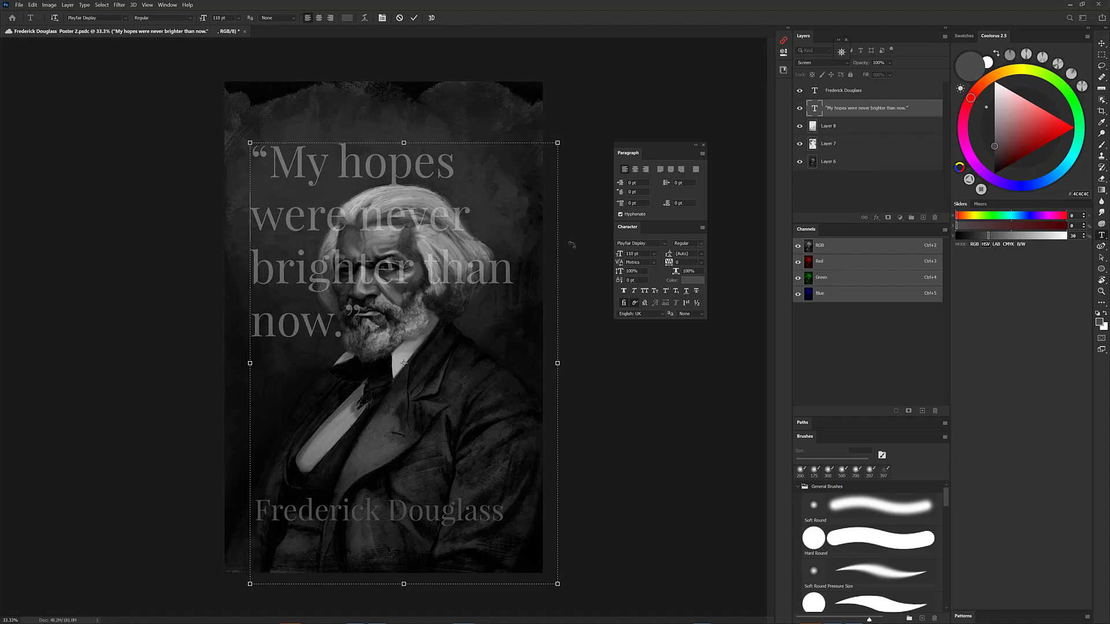
{"action": "left_click_drag", "start_coordinate": [615, 183], "coordinate": [610, 183]}
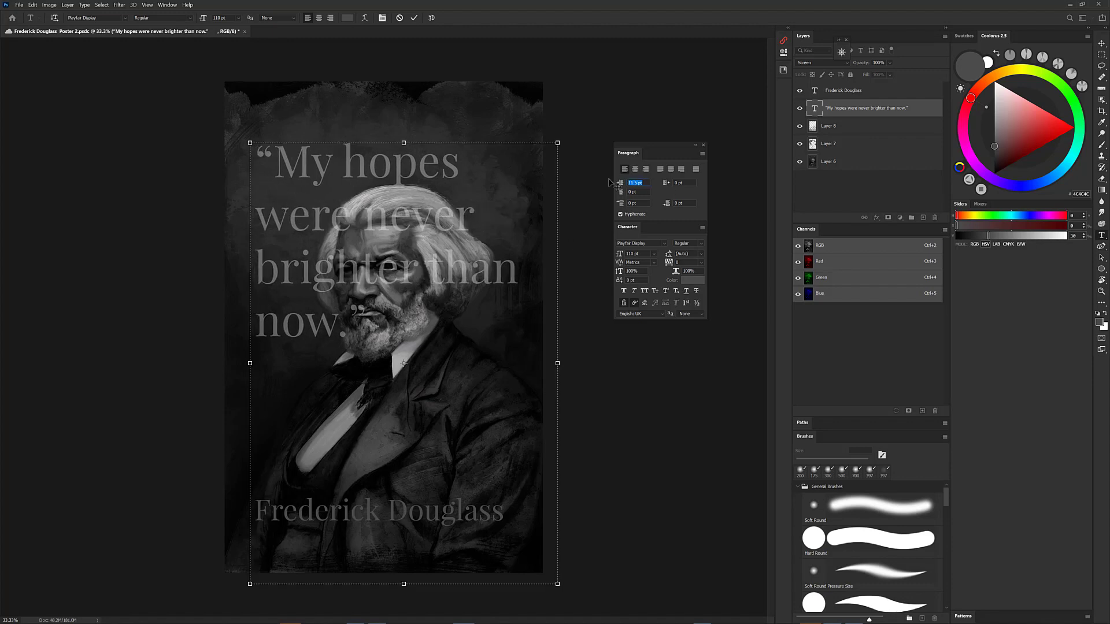
Lighten the text colour of the name Frederick Douglass to grey 696868
{"action": "left_click", "coordinate": [856, 90]}
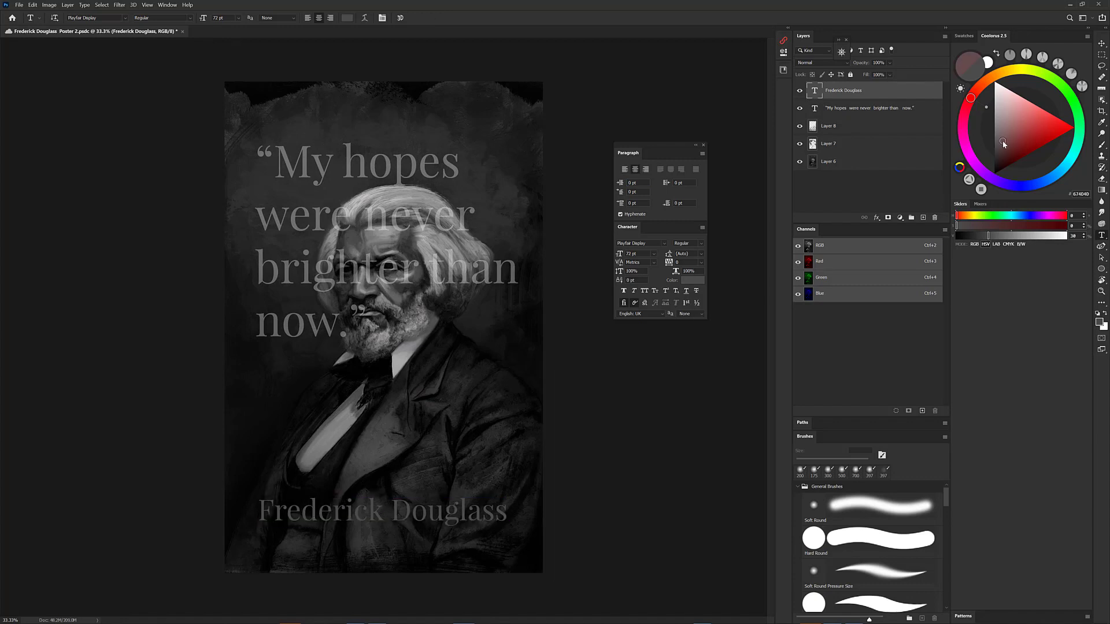
{"action": "left_click_drag", "start_coordinate": [1004, 144], "coordinate": [996, 139]}
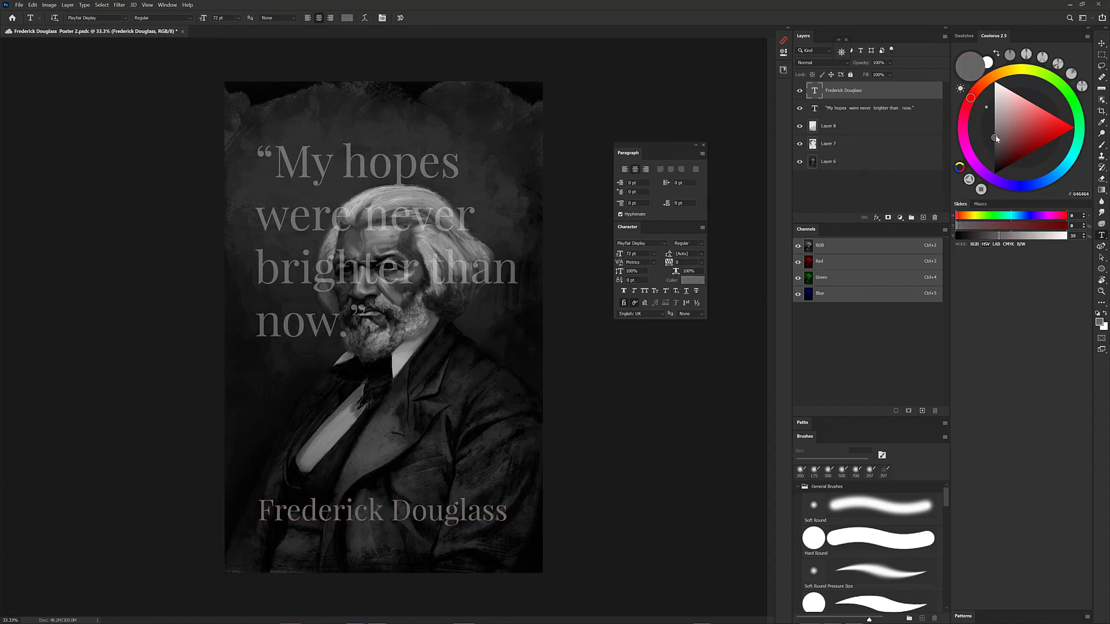
Set the quotation's tracking to 100 and its leading to 200 pt, and save the document
{"action": "left_click", "coordinate": [866, 110]}
{"action": "left_click", "coordinate": [701, 263]}
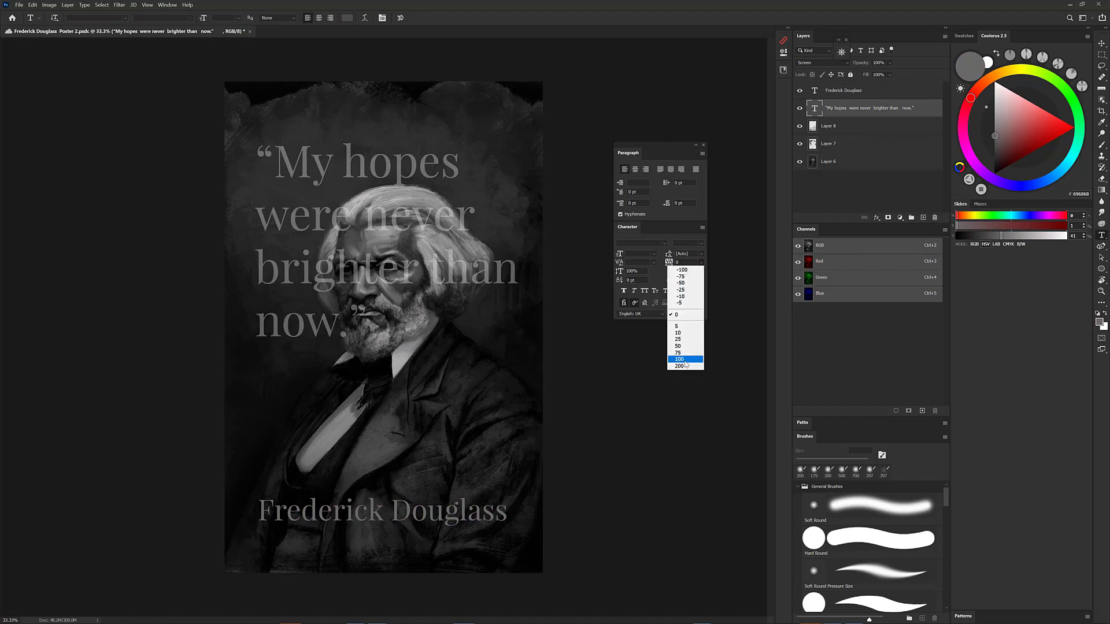
{"action": "left_click", "coordinate": [685, 359]}
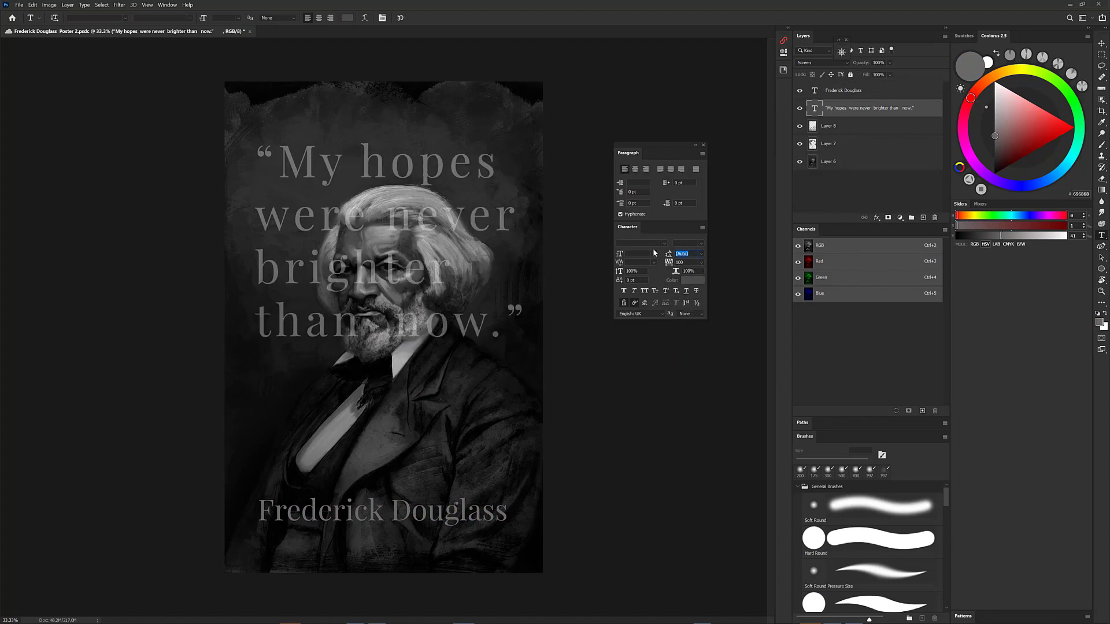
{"action": "type", "text": "200"}
{"action": "key", "text": "Return"}
{"action": "key", "text": "ctrl+s"}
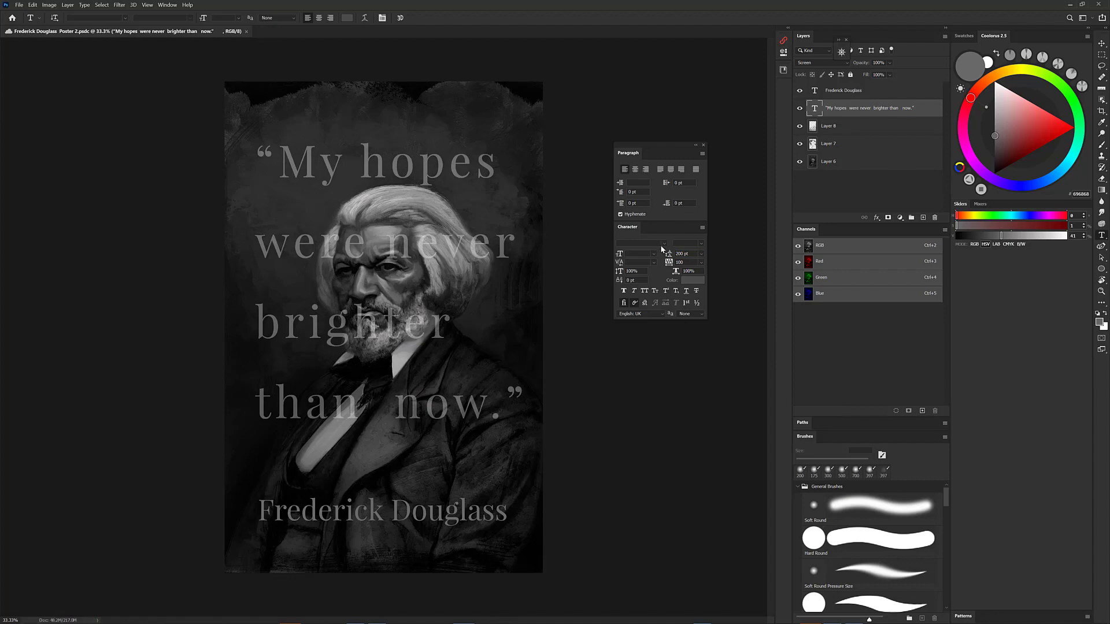
Add a layer mask to the quotation and hide the letters over the face and beard, outlining the head with the Lasso
{"action": "left_click", "coordinate": [888, 217]}
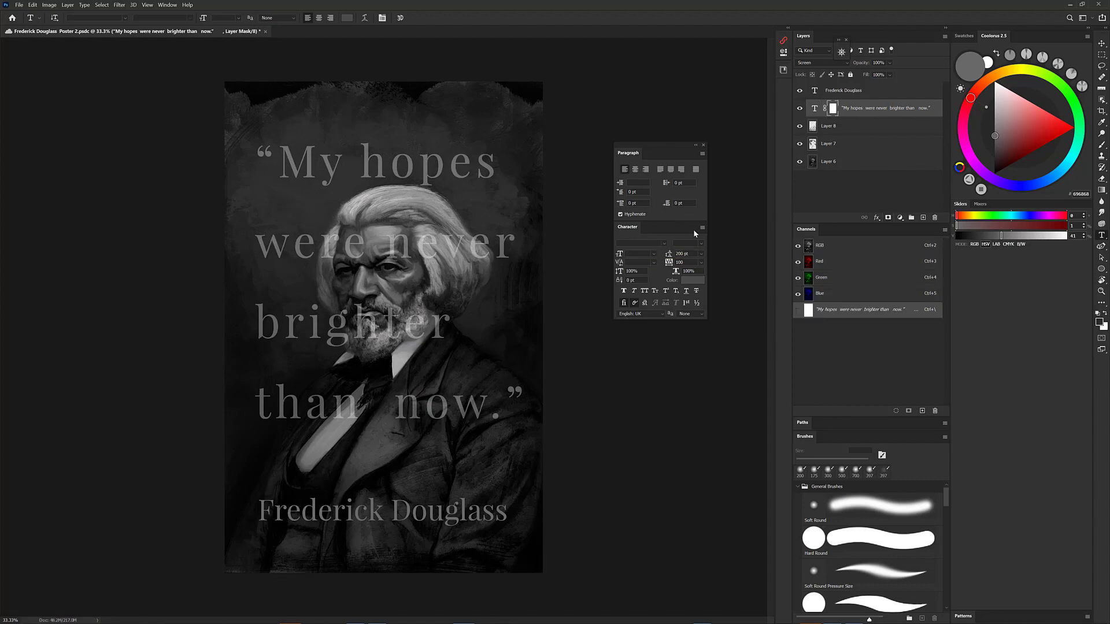
{"action": "key", "text": "b"}
{"action": "mouse_move", "coordinate": [335, 248]}
{"action": "left_mouse_down"}
{"action": "mouse_move", "coordinate": [354, 246]}
{"action": "mouse_move", "coordinate": [369, 315]}
{"action": "mouse_move", "coordinate": [427, 249]}
{"action": "left_mouse_up"}
{"action": "key", "text": "l"}
{"action": "mouse_move", "coordinate": [446, 373]}
{"action": "left_mouse_down"}
{"action": "mouse_move", "coordinate": [489, 254]}
{"action": "mouse_move", "coordinate": [381, 201]}
{"action": "mouse_move", "coordinate": [334, 329]}
{"action": "mouse_move", "coordinate": [451, 373]}
{"action": "left_mouse_up"}
Darken the quotation's text colour to a very dark grey and clear the selection around the head
{"action": "left_click", "coordinate": [994, 150]}
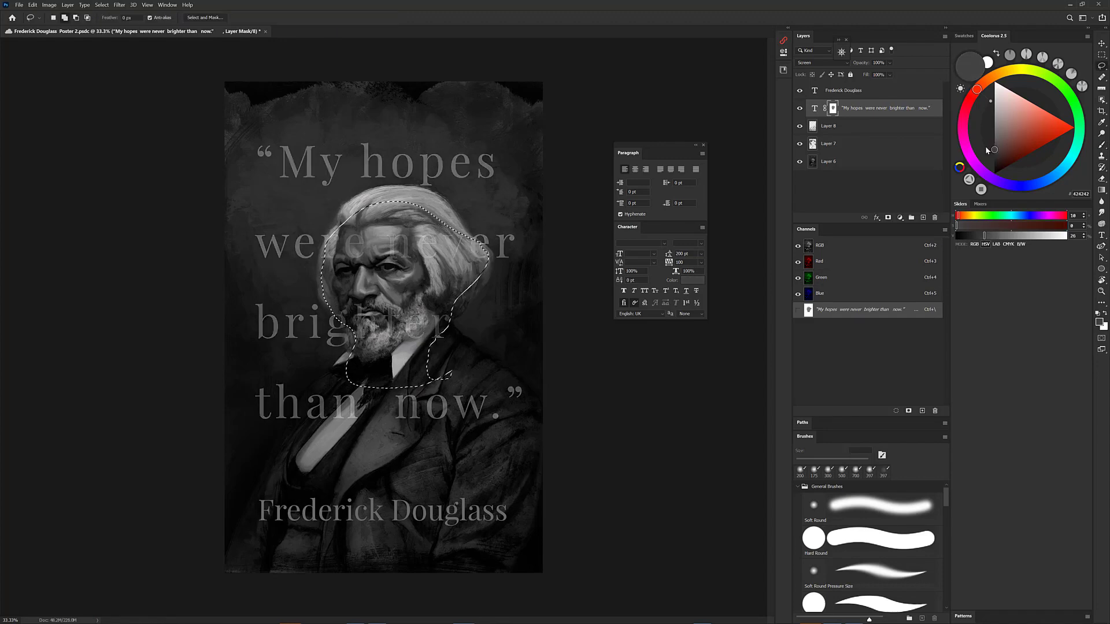
{"action": "left_click", "coordinate": [991, 158]}
{"action": "mouse_move", "coordinate": [993, 152]}
{"action": "left_mouse_down"}
{"action": "mouse_move", "coordinate": [980, 135]}
{"action": "mouse_move", "coordinate": [998, 155]}
{"action": "left_mouse_up"}
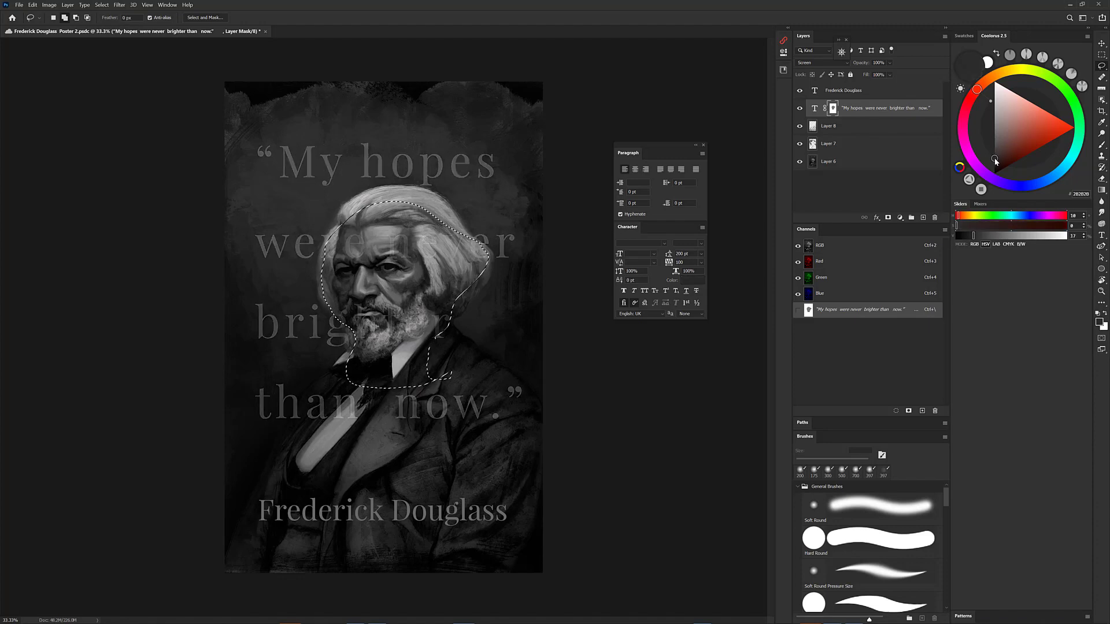
{"action": "key", "text": "x"}
{"action": "key", "text": "ctrl+d"}
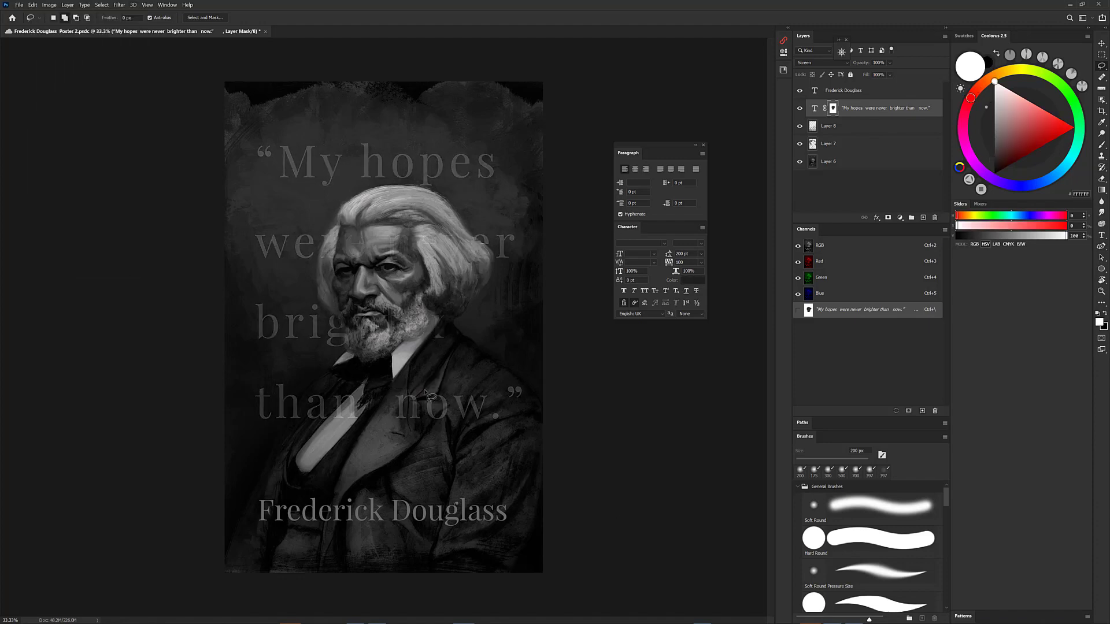
Fade the quotation letters over the shirt and lapel by painting on the layer mask with a 200 px brush
{"action": "key", "text": "b"}
{"action": "left_click", "coordinate": [981, 140]}
{"action": "key", "text": "ctrl+z"}
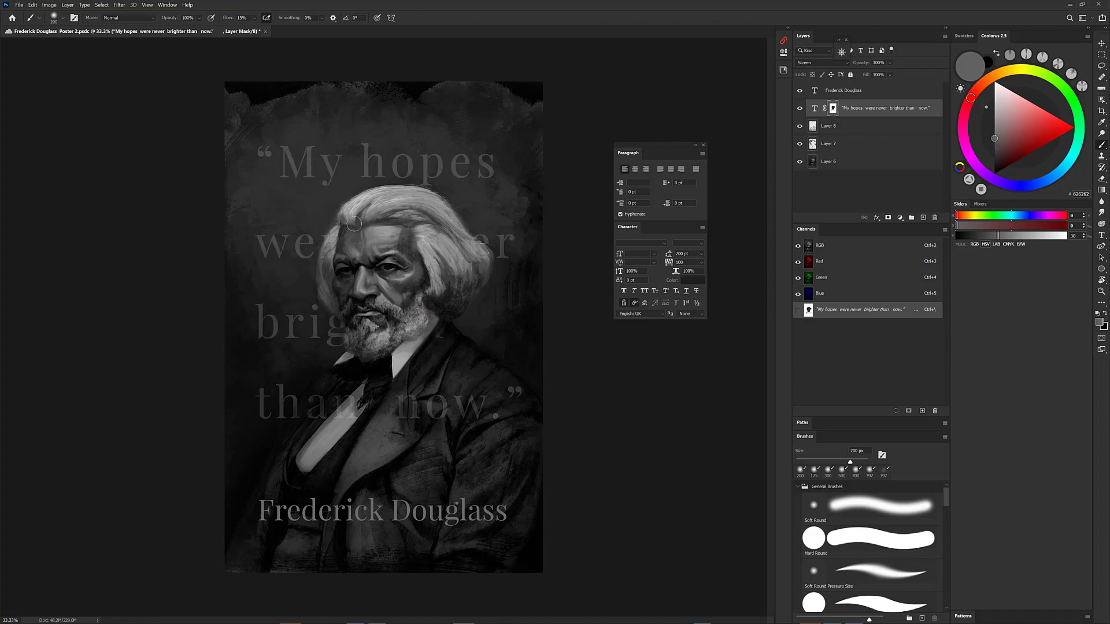
{"action": "key", "text": "d"}
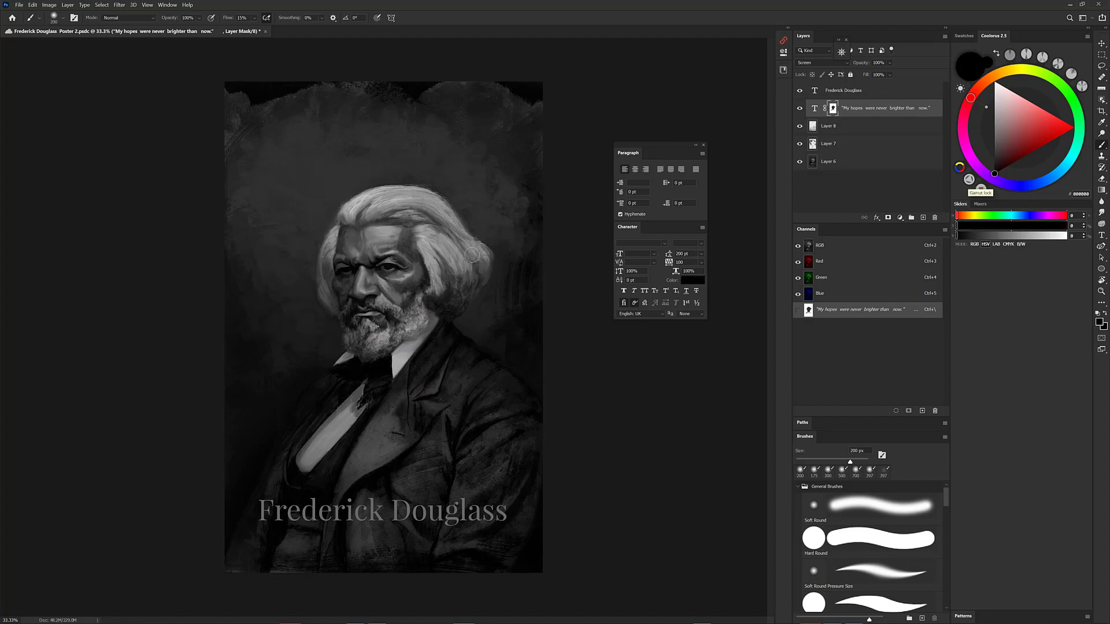
{"action": "key", "text": "ctrl+z"}
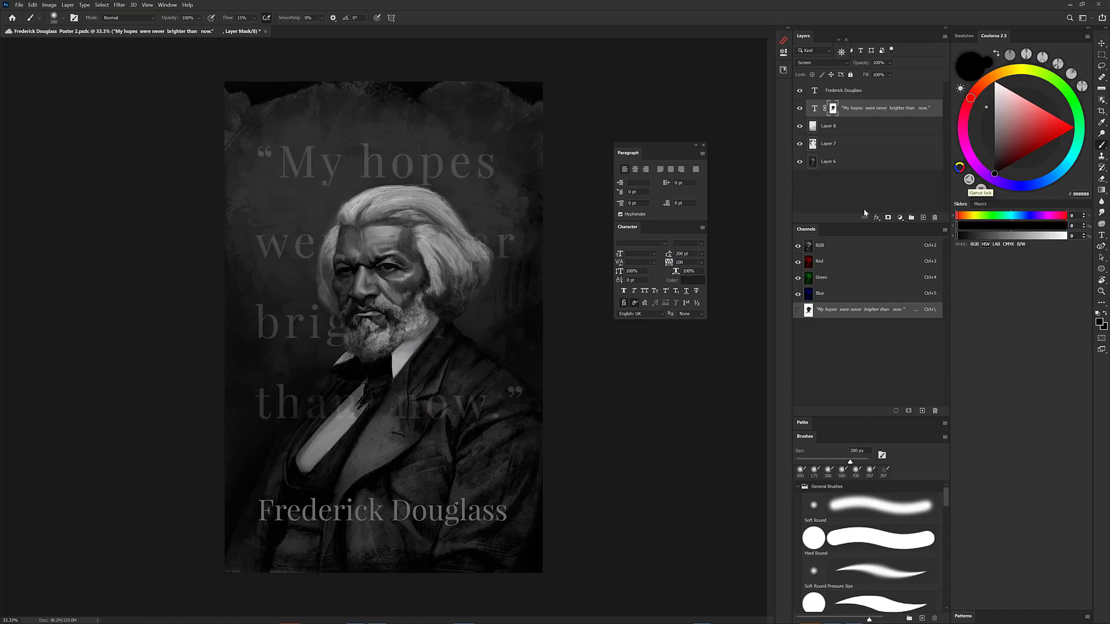
Reduce the opacity of the Frederick Douglass text layer to 30%
{"action": "left_click", "coordinate": [898, 87]}
{"action": "left_click_drag", "start_coordinate": [866, 67], "coordinate": [855, 64]}
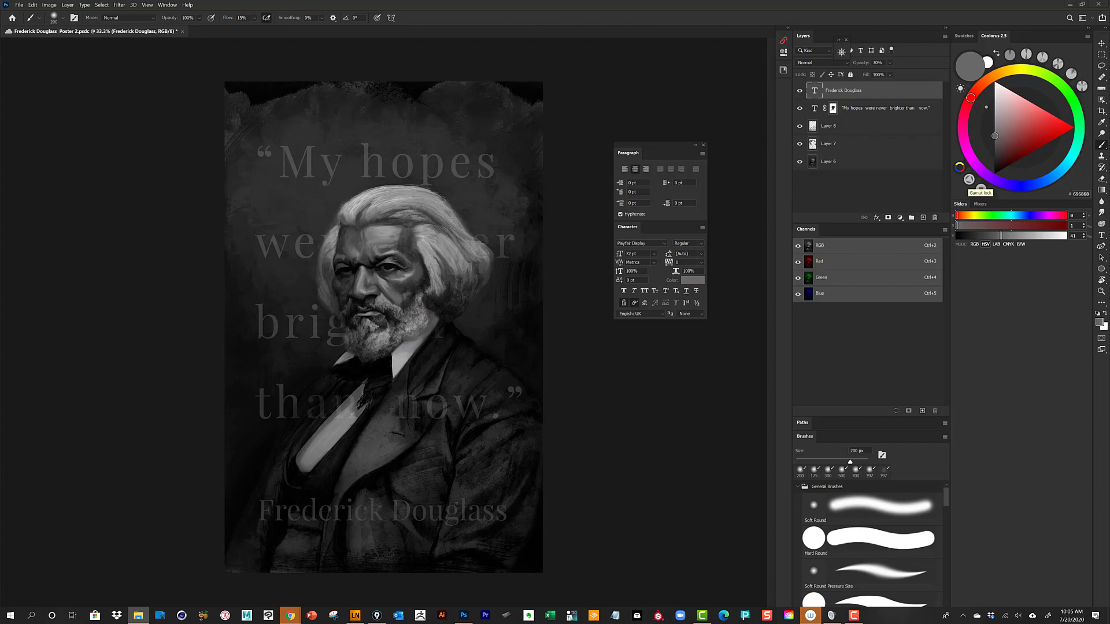
Place the Revels gesso scans image on the poster and scale it to span the canvas width, covering most of the portrait
{"action": "left_click_drag", "start_coordinate": [0, 334], "coordinate": [438, 334]}
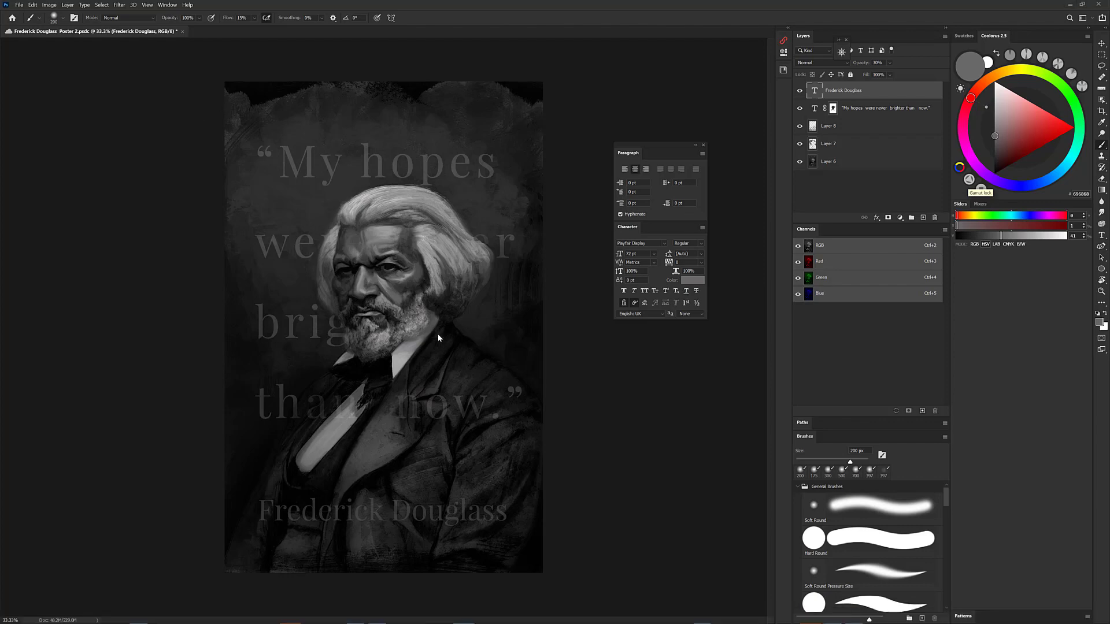
{"action": "left_click_drag", "start_coordinate": [262, 160], "coordinate": [124, 39]}
{"action": "left_click_drag", "start_coordinate": [295, 436], "coordinate": [387, 466]}
{"action": "key", "text": "Return"}
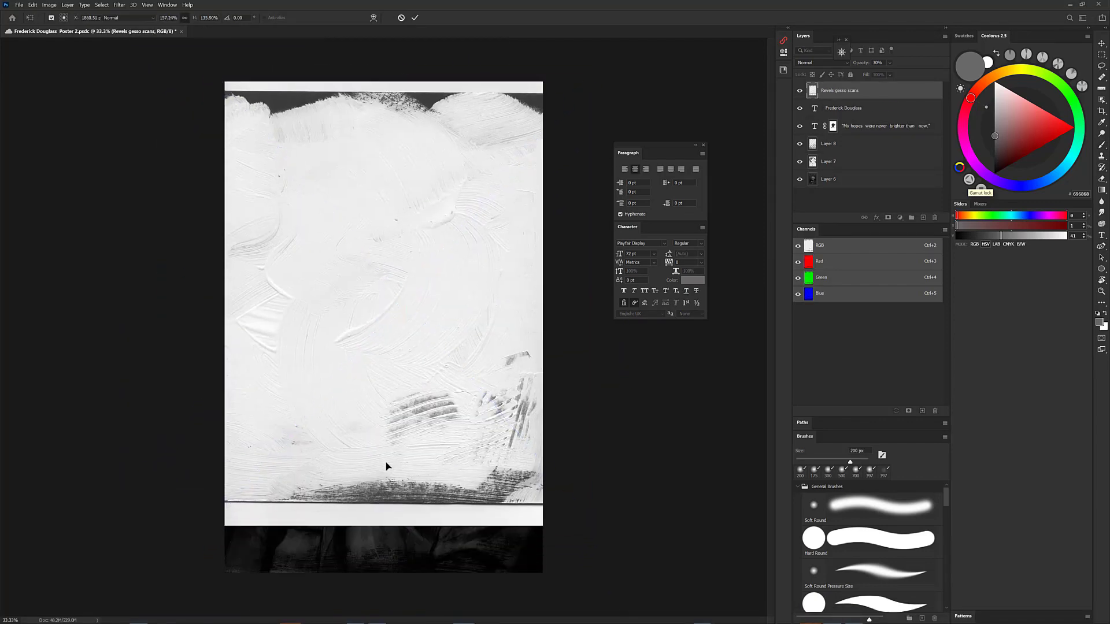
Blend the gesso scan with Linear Burn at 53% opacity and add a layer mask to it
{"action": "left_click", "coordinate": [821, 63]}
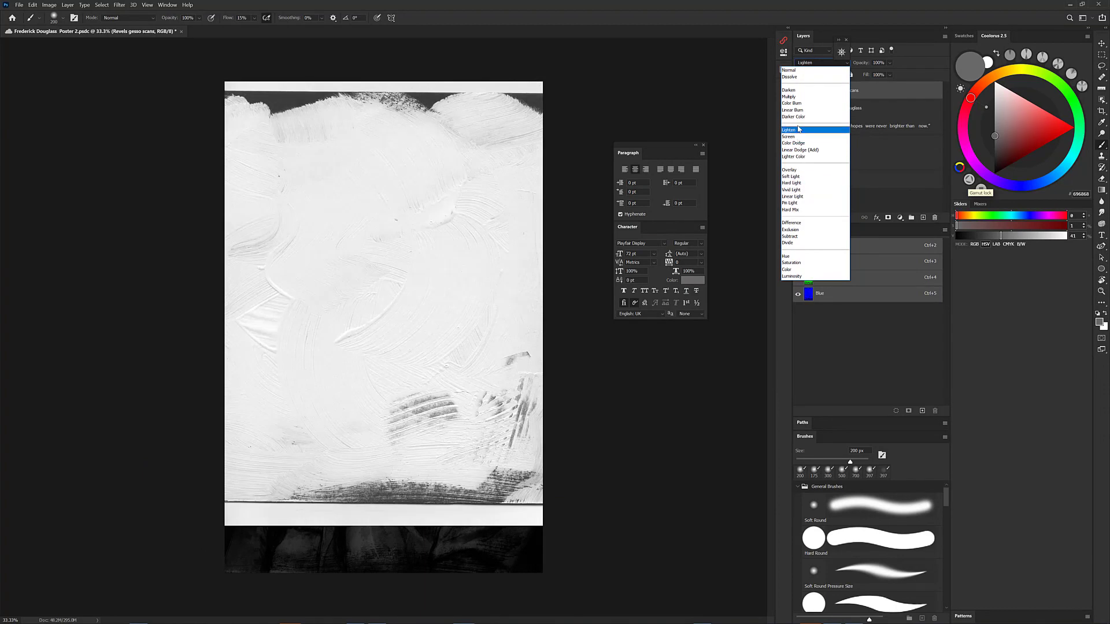
{"action": "left_click", "coordinate": [797, 111]}
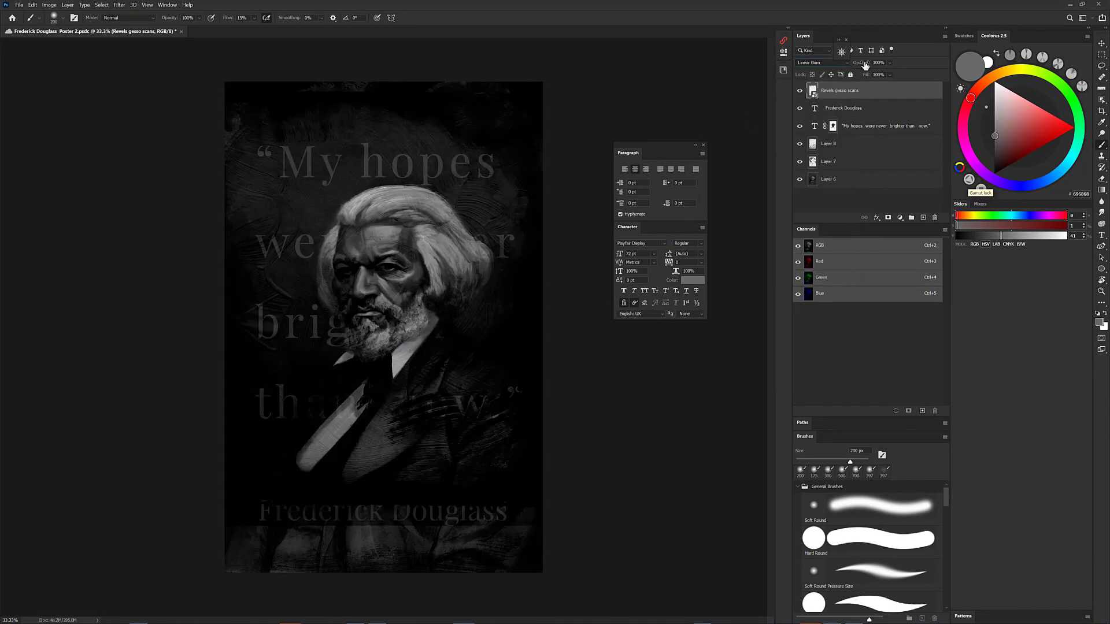
{"action": "left_click_drag", "start_coordinate": [865, 66], "coordinate": [859, 62]}
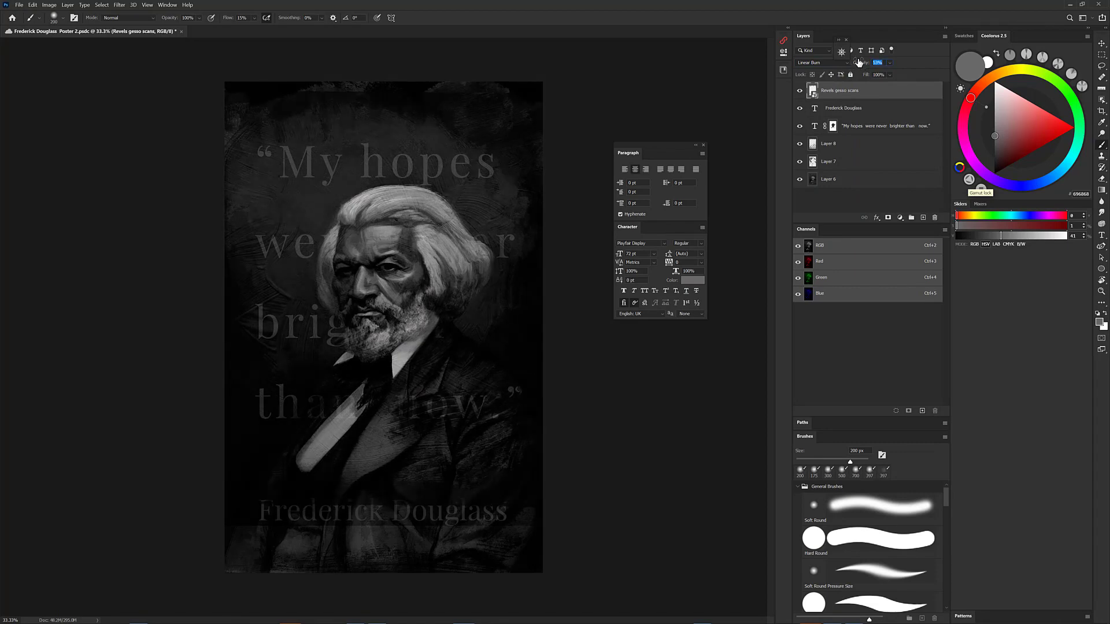
{"action": "left_click", "coordinate": [888, 218]}
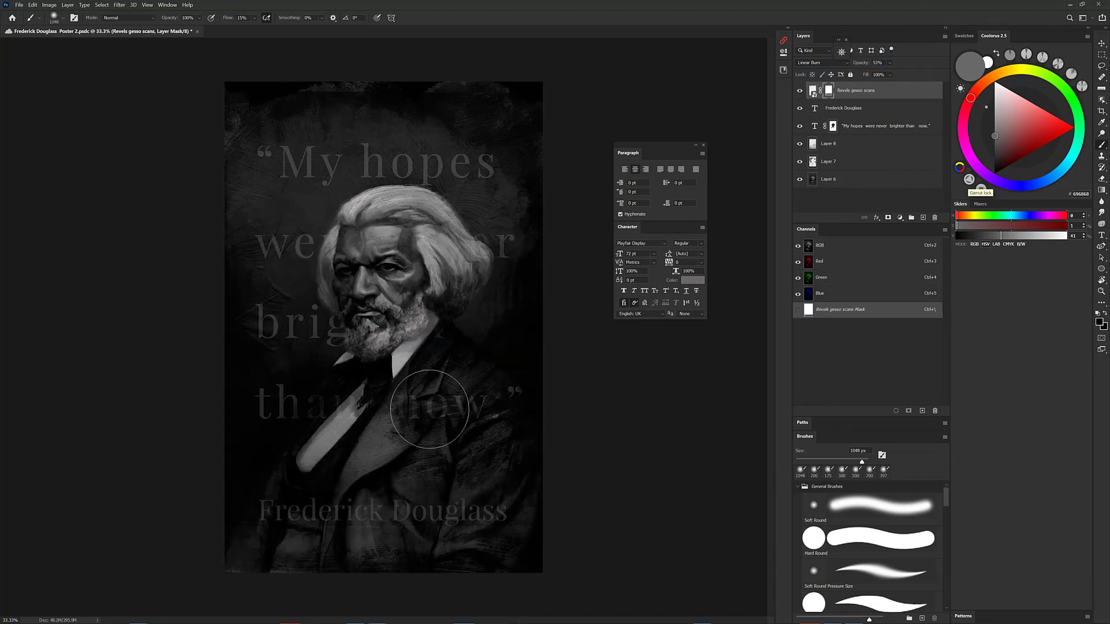
Paint the gesso layer's mask over the figure to clear the texture from the portrait, and save the poster
{"action": "mouse_move", "coordinate": [430, 410]}
{"action": "left_mouse_down"}
{"action": "mouse_move", "coordinate": [377, 398]}
{"action": "mouse_move", "coordinate": [393, 236]}
{"action": "mouse_move", "coordinate": [421, 350]}
{"action": "mouse_move", "coordinate": [280, 530]}
{"action": "mouse_move", "coordinate": [436, 418]}
{"action": "mouse_move", "coordinate": [366, 454]}
{"action": "left_mouse_up"}
{"action": "key", "text": "ctrl+s"}
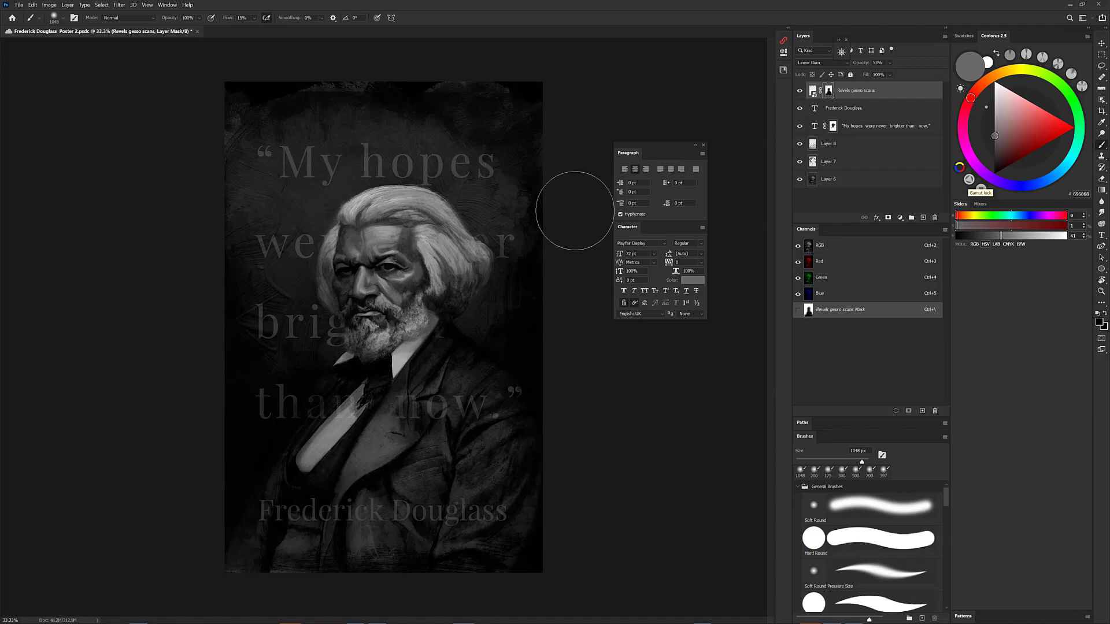
Shift the Frederick Douglass text layer down towards the poster's bottom edge
{"action": "left_click", "coordinate": [876, 110]}
{"action": "key", "text": "ctrl+shift+Down"}
{"action": "key", "text": "ctrl+shift+Down"}
{"action": "key", "text": "ctrl+shift+Down"}
{"action": "key", "text": "ctrl+shift+Down"}
{"action": "key", "text": "ctrl+shift+Down"}
{"action": "key", "text": "ctrl+shift+Down"}
{"action": "key", "text": "ctrl+shift+Down"}
{"action": "key", "text": "ctrl+shift+Down"}
{"action": "key", "text": "ctrl+shift+Down"}
{"action": "key", "text": "ctrl+shift+Down"}
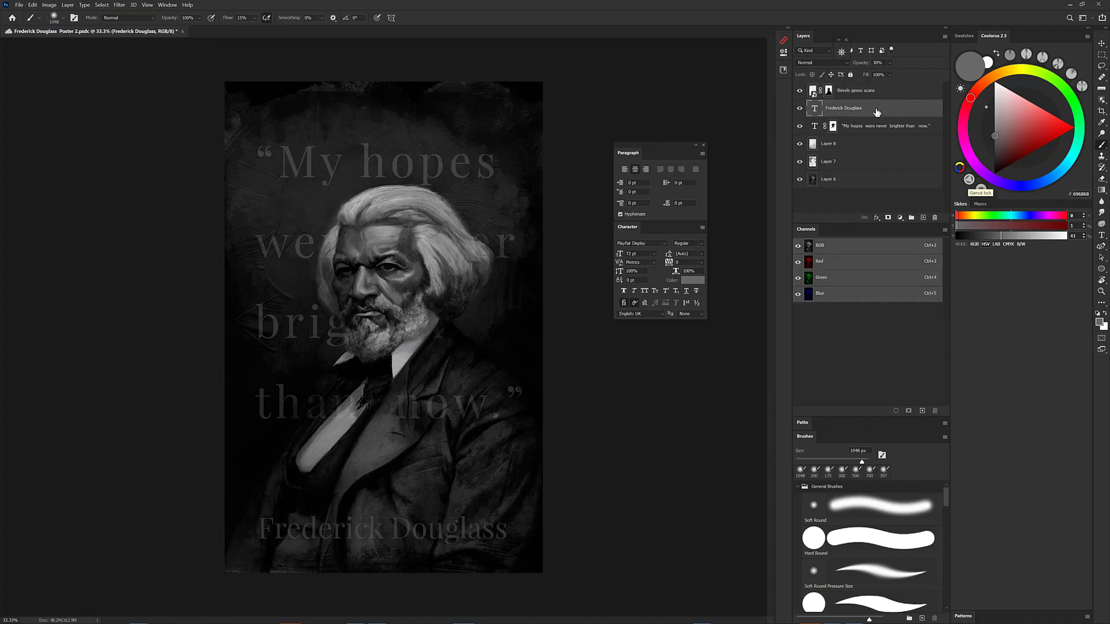
Place a second Revels gesso scan above the name text, scaled to about 153% and rotated to about -161°
{"action": "left_click_drag", "start_coordinate": [366, 247], "coordinate": [545, 142]}
{"action": "left_click_drag", "start_coordinate": [563, 122], "coordinate": [527, 106]}
{"action": "left_click_drag", "start_coordinate": [540, 592], "coordinate": [295, 81]}
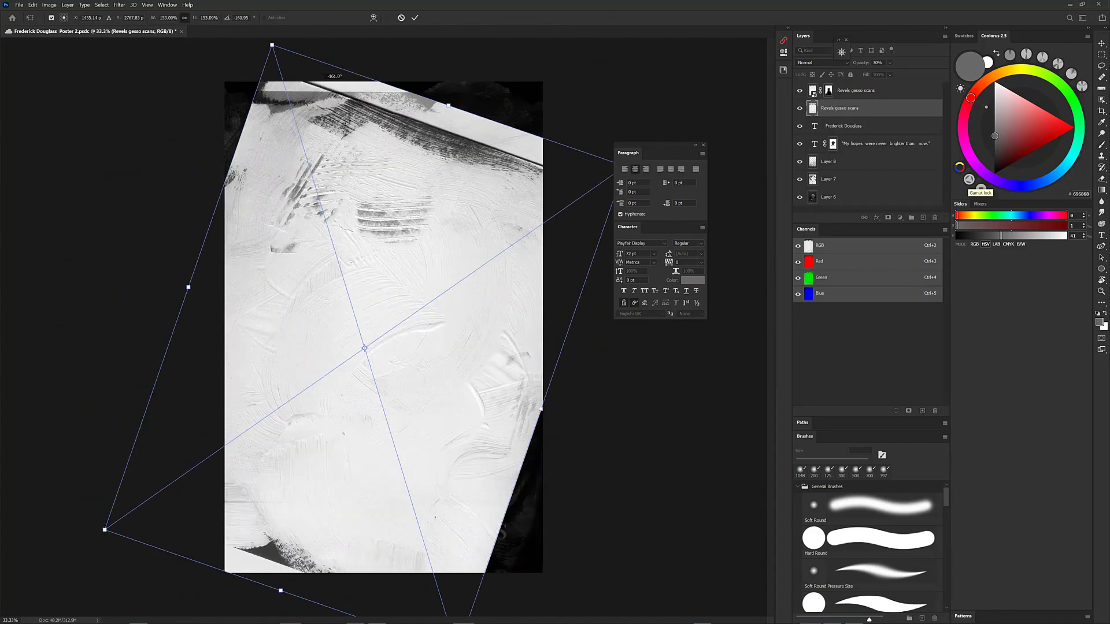
{"action": "left_click_drag", "start_coordinate": [406, 248], "coordinate": [419, 260]}
{"action": "key", "text": "Return"}
Invert the second gesso scan, shift it upward and set its blend mode to Lighten
{"action": "key", "text": "ctrl+i"}
{"action": "left_click", "coordinate": [817, 62]}
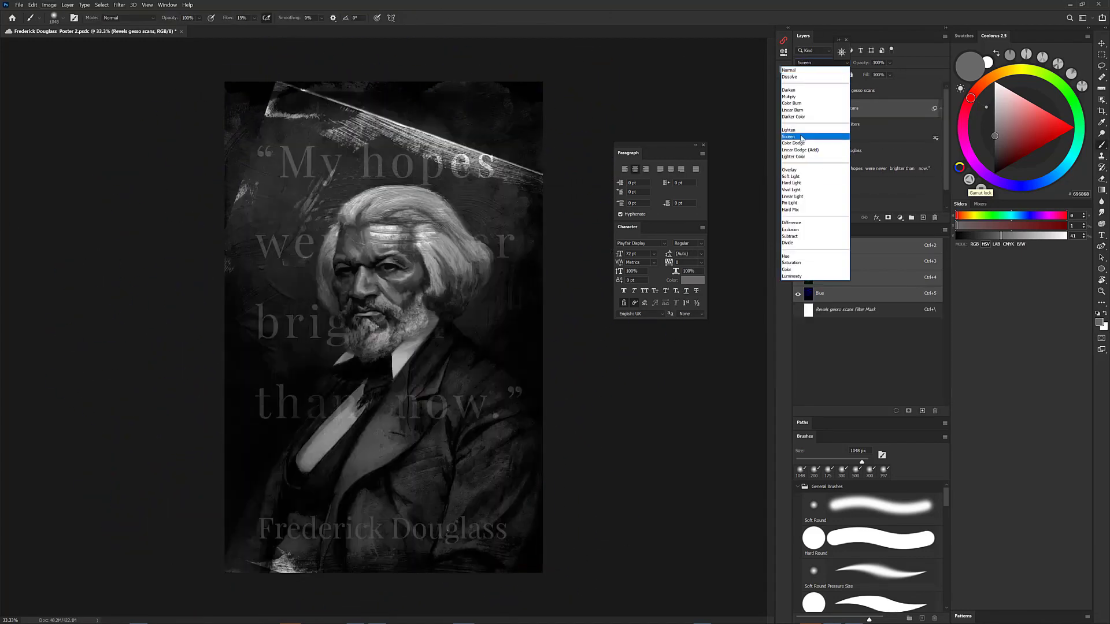
{"action": "left_click", "coordinate": [803, 136]}
{"action": "left_click_drag", "start_coordinate": [489, 423], "coordinate": [478, 373]}
{"action": "left_click", "coordinate": [822, 62]}
{"action": "left_click", "coordinate": [806, 127]}
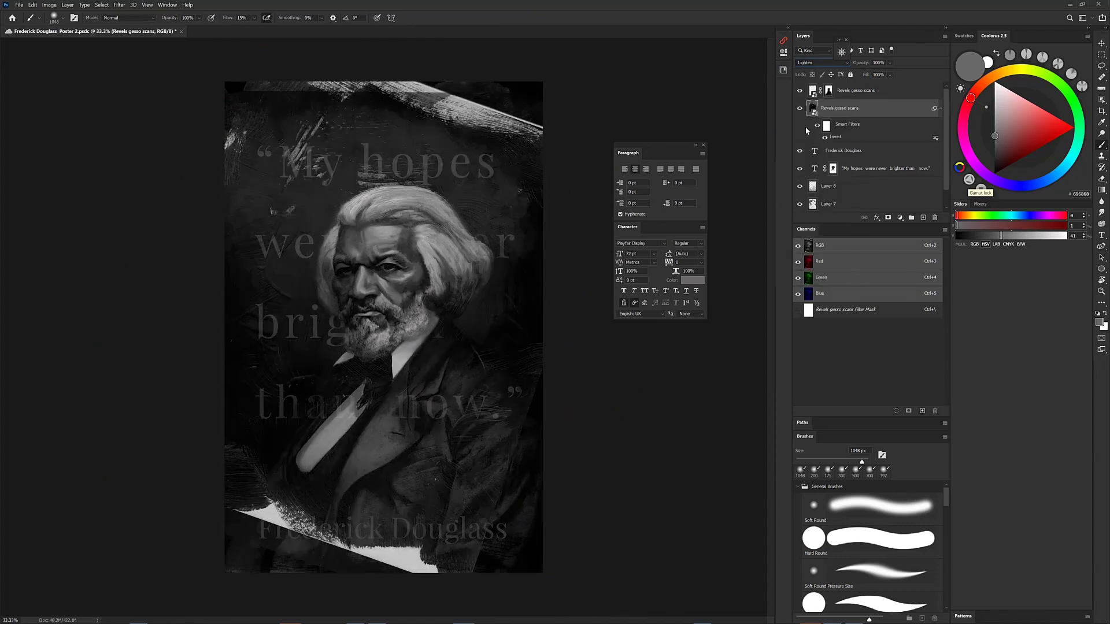
Transform the masked upper gesso scan, stretching its lower side down to the poster's bottom edge
{"action": "key", "text": "ctrl+t"}
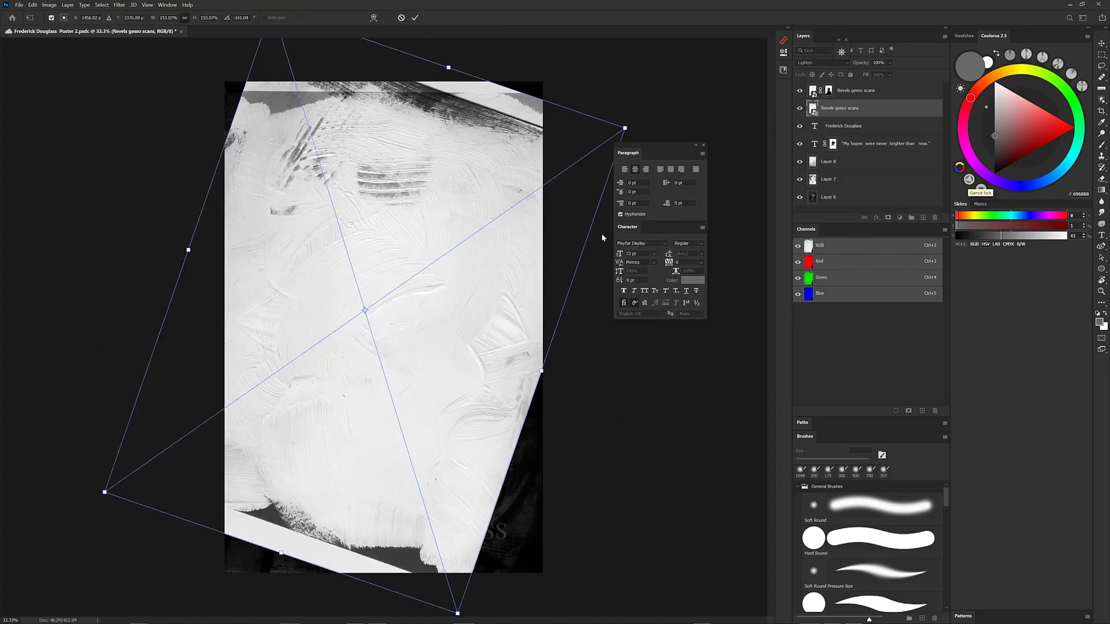
{"action": "key", "text": "Return"}
{"action": "left_click", "coordinate": [875, 91]}
{"action": "key", "text": "ctrl+t"}
{"action": "left_click_drag", "start_coordinate": [404, 526], "coordinate": [403, 573]}
{"action": "mouse_move", "coordinate": [620, 580]}
{"action": "left_mouse_down"}
{"action": "mouse_move", "coordinate": [663, 545]}
{"action": "mouse_move", "coordinate": [617, 582]}
{"action": "left_mouse_up"}
{"action": "key", "text": "Return"}
Rotate the inverted gesso scan to about -176° and enlarge it until it covers the whole canvas
{"action": "left_click", "coordinate": [824, 113]}
{"action": "key", "text": "ctrl+t"}
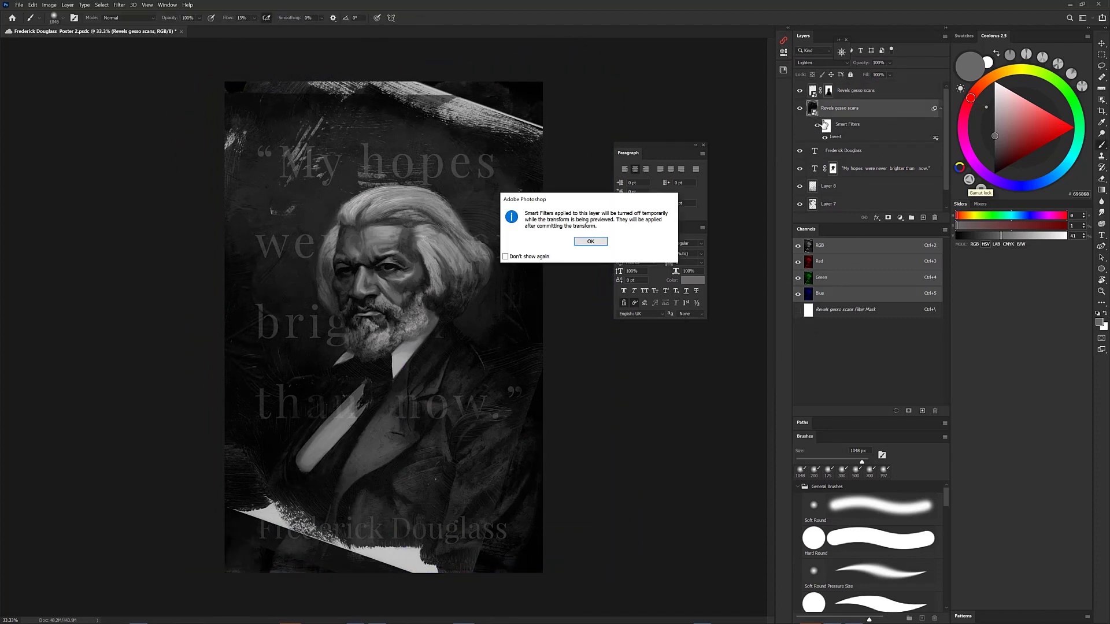
{"action": "left_click", "coordinate": [595, 238]}
{"action": "left_click_drag", "start_coordinate": [596, 240], "coordinate": [569, 183]}
{"action": "left_click_drag", "start_coordinate": [345, 566], "coordinate": [331, 609]}
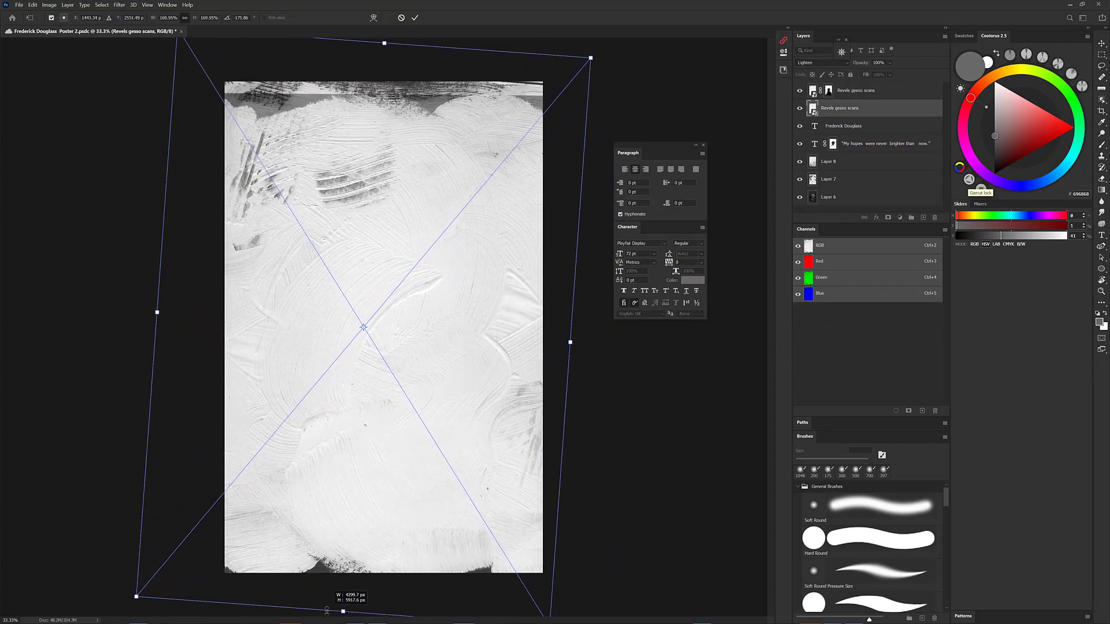
{"action": "key", "text": "Return"}
Blend the inverted gesso scan with Lighter Color at 37% opacity
{"action": "left_click", "coordinate": [824, 62]}
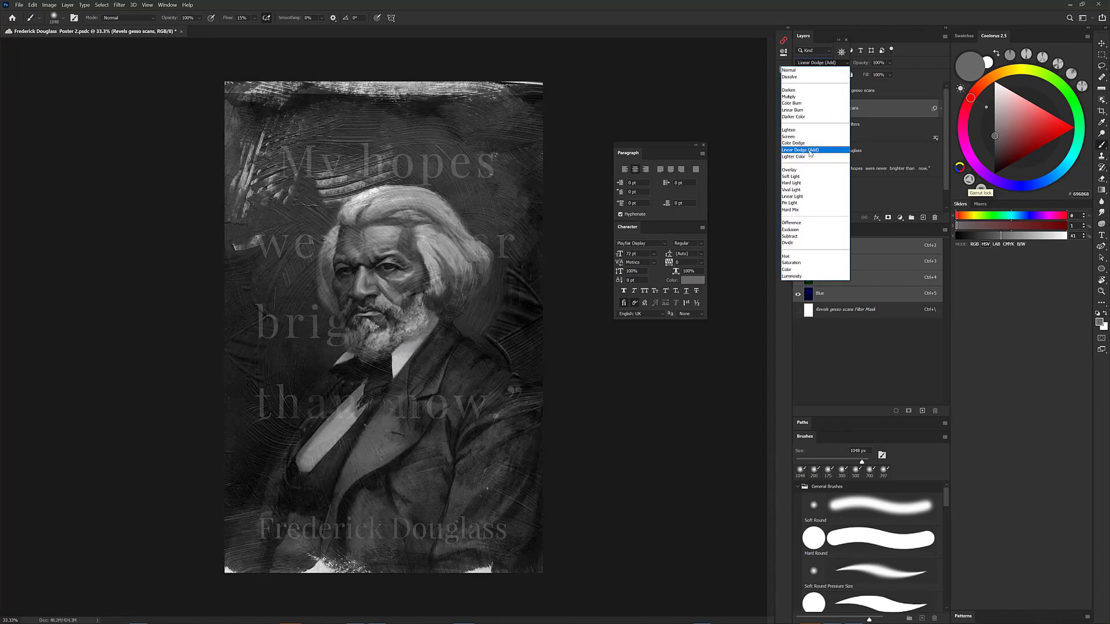
{"action": "left_click", "coordinate": [810, 157]}
{"action": "mouse_move", "coordinate": [861, 65]}
{"action": "left_mouse_down"}
{"action": "mouse_move", "coordinate": [844, 66]}
{"action": "mouse_move", "coordinate": [857, 62]}
{"action": "left_mouse_up"}
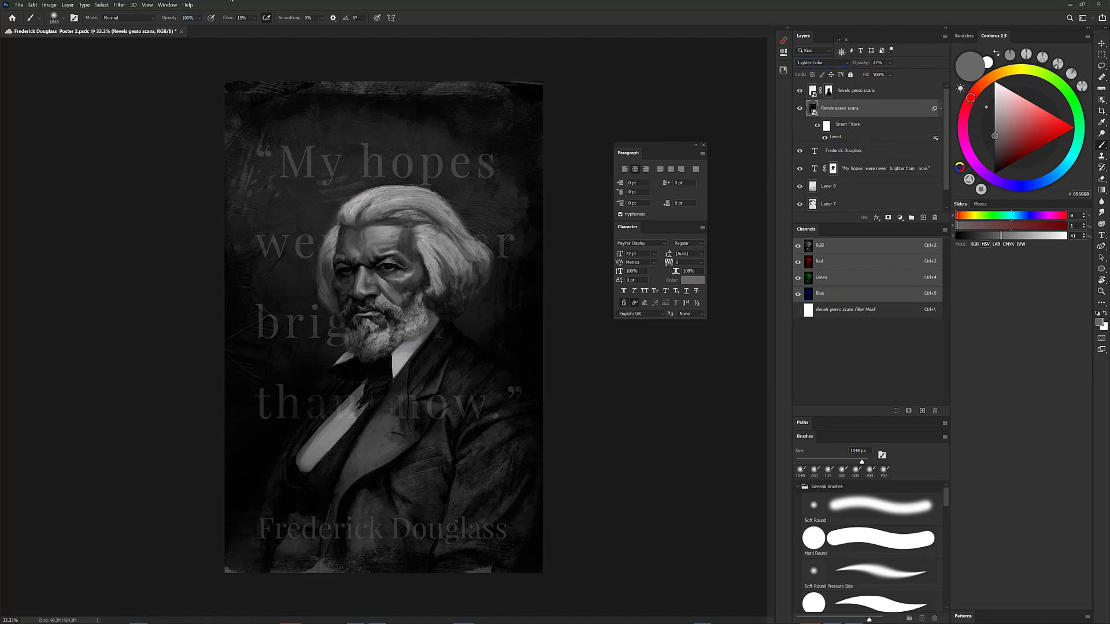
Place the Artwork 11 Revels Atelier logo from My Library at small size in the poster's lower-right corner
{"action": "left_click", "coordinate": [167, 4]}
{"action": "left_click", "coordinate": [115, 198]}
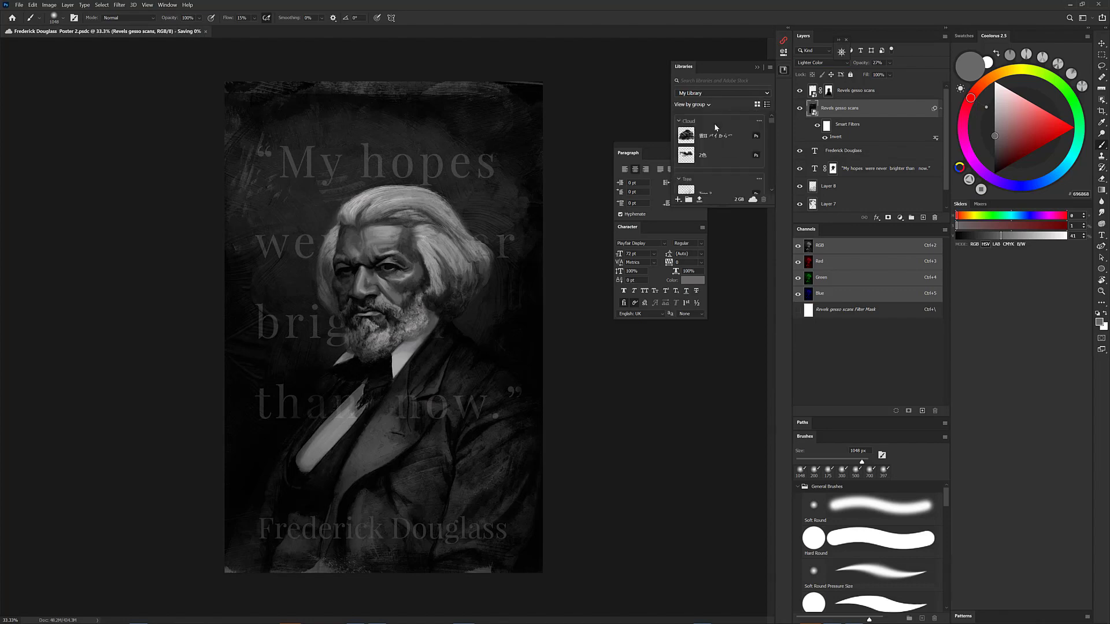
{"action": "scroll", "coordinate": [715, 144], "scroll_direction": "down", "scroll_amount": 5}
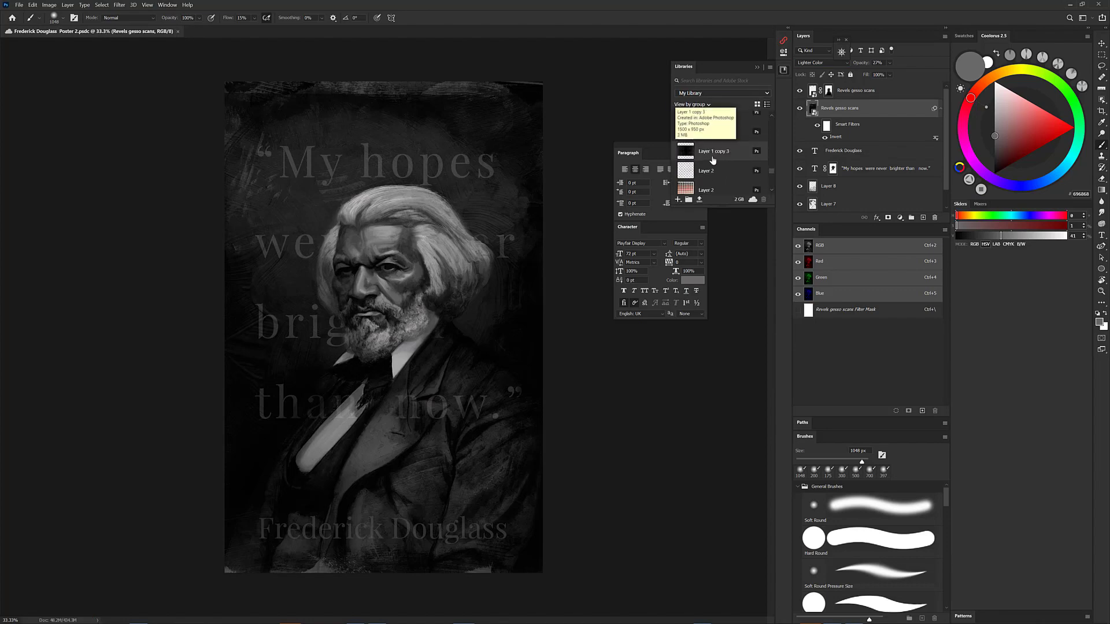
{"action": "scroll", "coordinate": [713, 160], "scroll_direction": "up", "scroll_amount": 6}
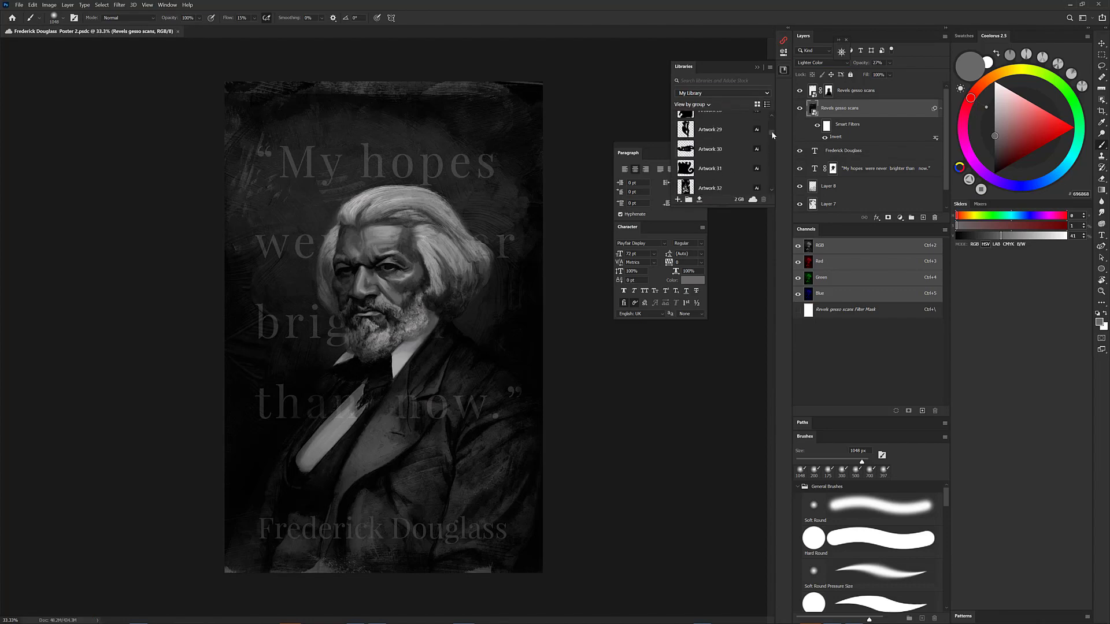
{"action": "scroll", "coordinate": [769, 132], "scroll_direction": "up", "scroll_amount": 6}
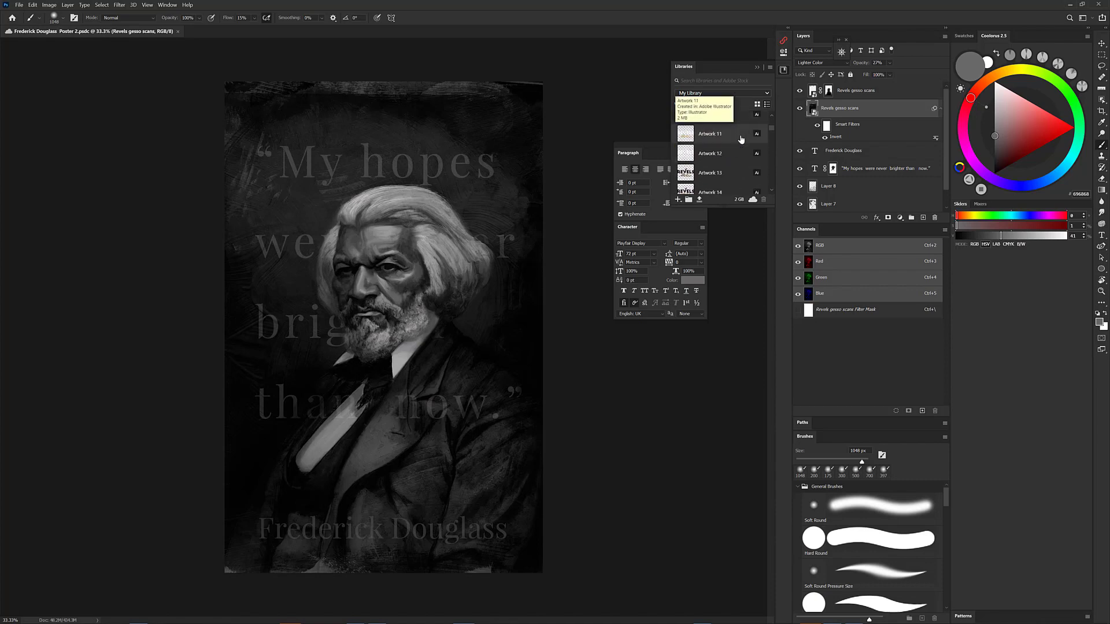
{"action": "left_click_drag", "start_coordinate": [686, 137], "coordinate": [427, 496]}
{"action": "left_click", "coordinate": [757, 67]}
{"action": "mouse_move", "coordinate": [335, 449]}
{"action": "left_mouse_down"}
{"action": "mouse_move", "coordinate": [472, 518]}
{"action": "mouse_move", "coordinate": [511, 551]}
{"action": "left_mouse_up"}
{"action": "key", "text": "Return"}
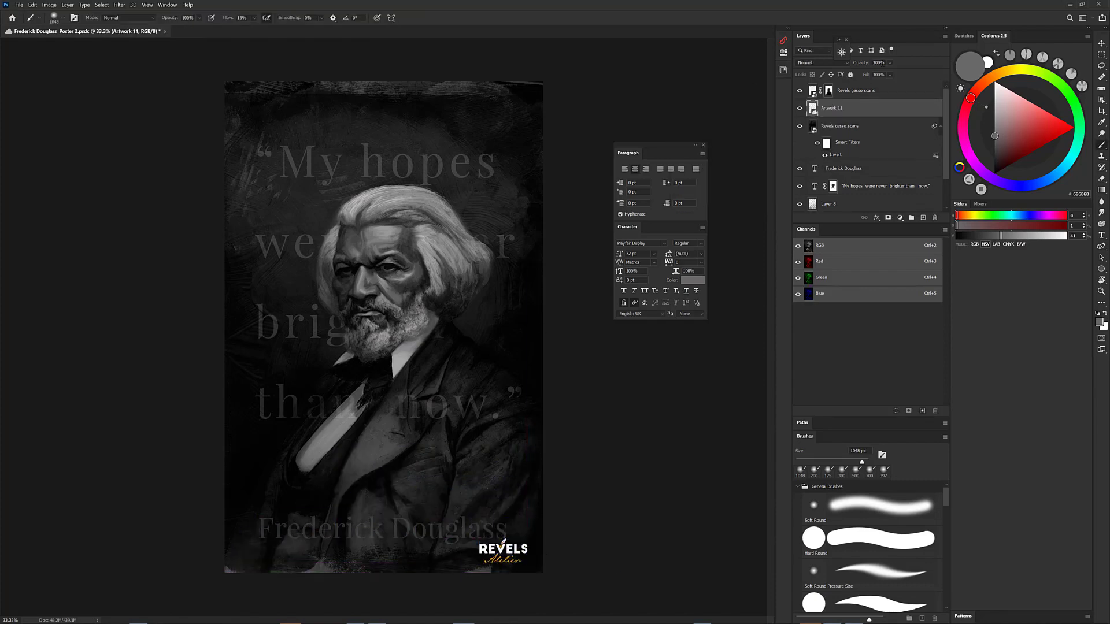
Reduce the logo's opacity to 15% and move it to the centre beneath the Frederick Douglass name
{"action": "left_click_drag", "start_coordinate": [860, 62], "coordinate": [791, 122]}
{"action": "left_click_drag", "start_coordinate": [499, 549], "coordinate": [378, 553]}
Shift the Frederick Douglass text slightly up to leave space above the logo
{"action": "left_click", "coordinate": [864, 168]}
{"action": "key", "text": "ctrl+shift+Up"}
{"action": "key", "text": "ctrl+shift+Up"}
{"action": "key", "text": "ctrl+shift+Up"}
{"action": "key", "text": "ctrl+shift+Up"}
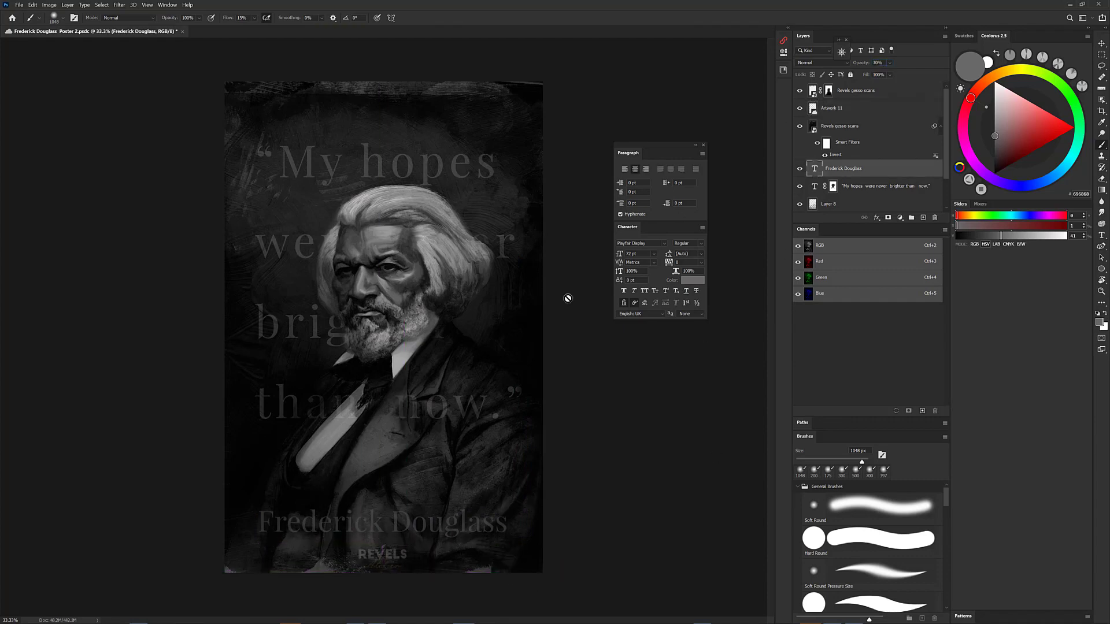
Select the Artwork 11 logo layer, switch to full-screen mode and move the Paragraph and Character panels off the poster
{"action": "left_click", "coordinate": [863, 109]}
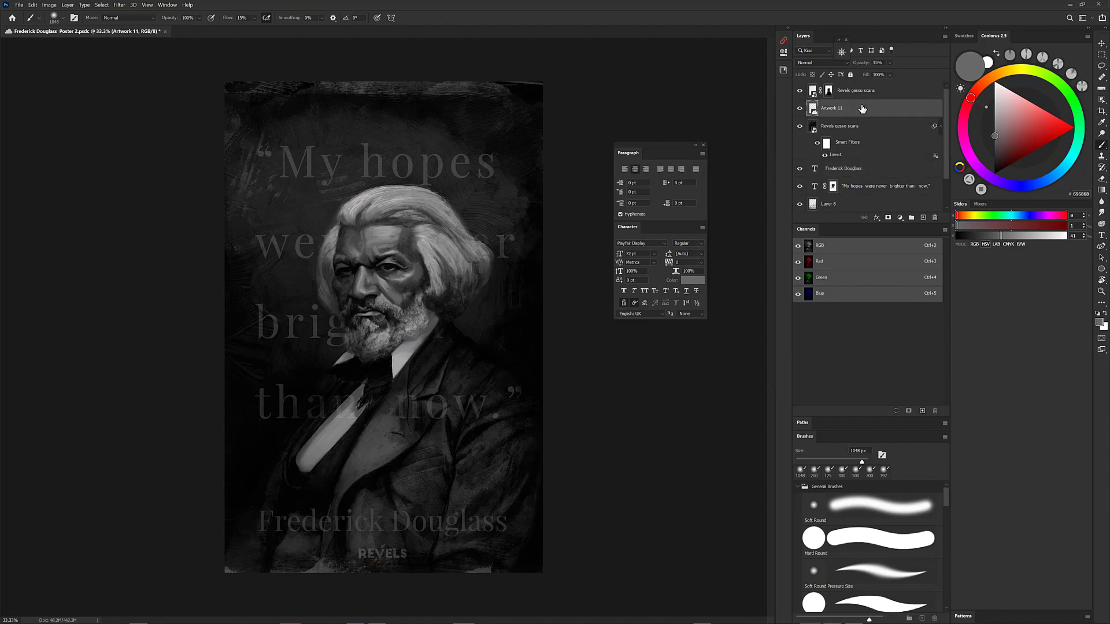
{"action": "key", "text": "f"}
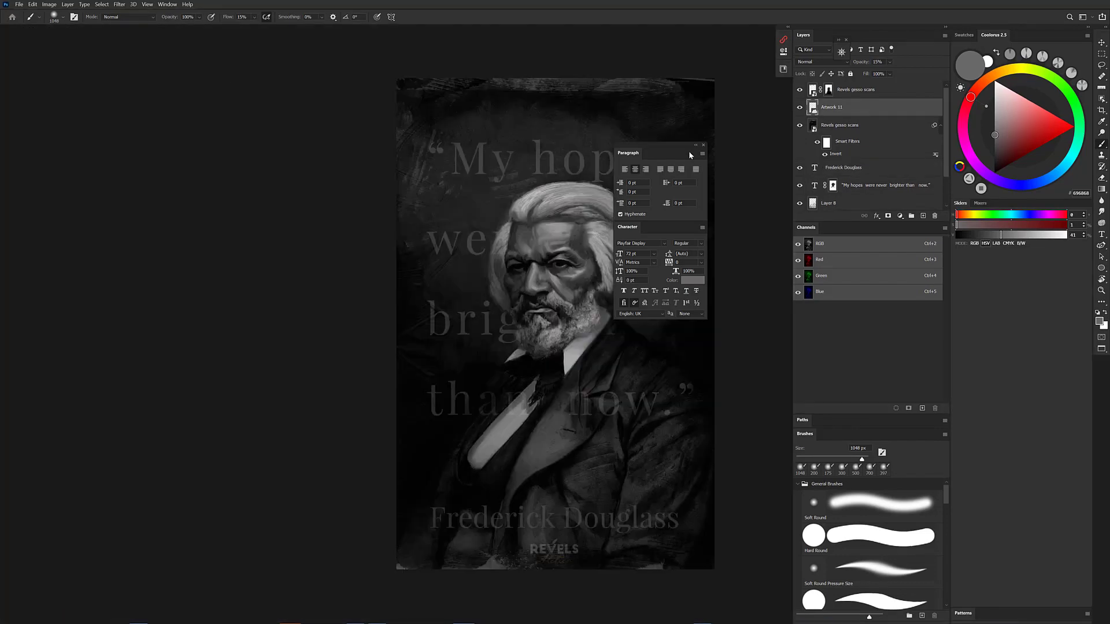
{"action": "left_click_drag", "start_coordinate": [663, 145], "coordinate": [769, 148]}
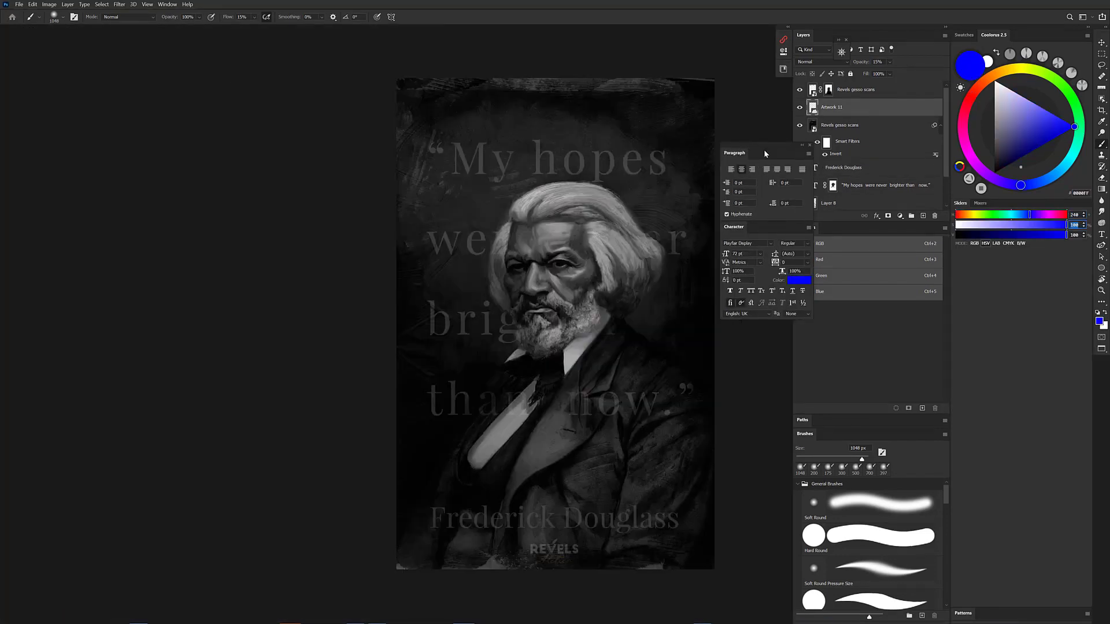
{"action": "left_click", "coordinate": [756, 439]}
{"action": "left_click", "coordinate": [609, 241]}
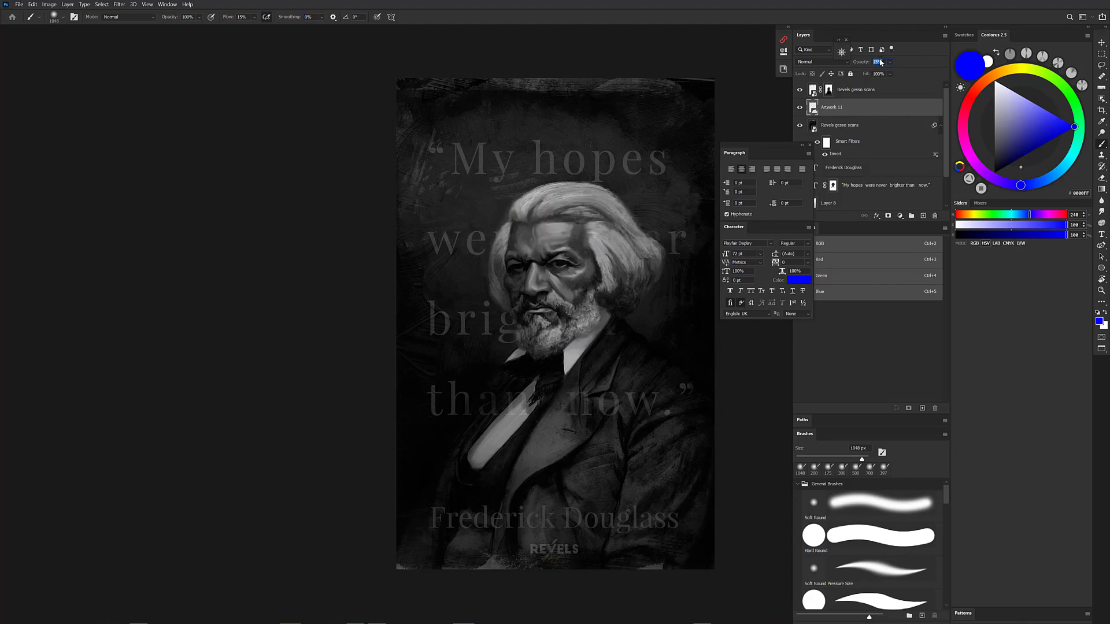